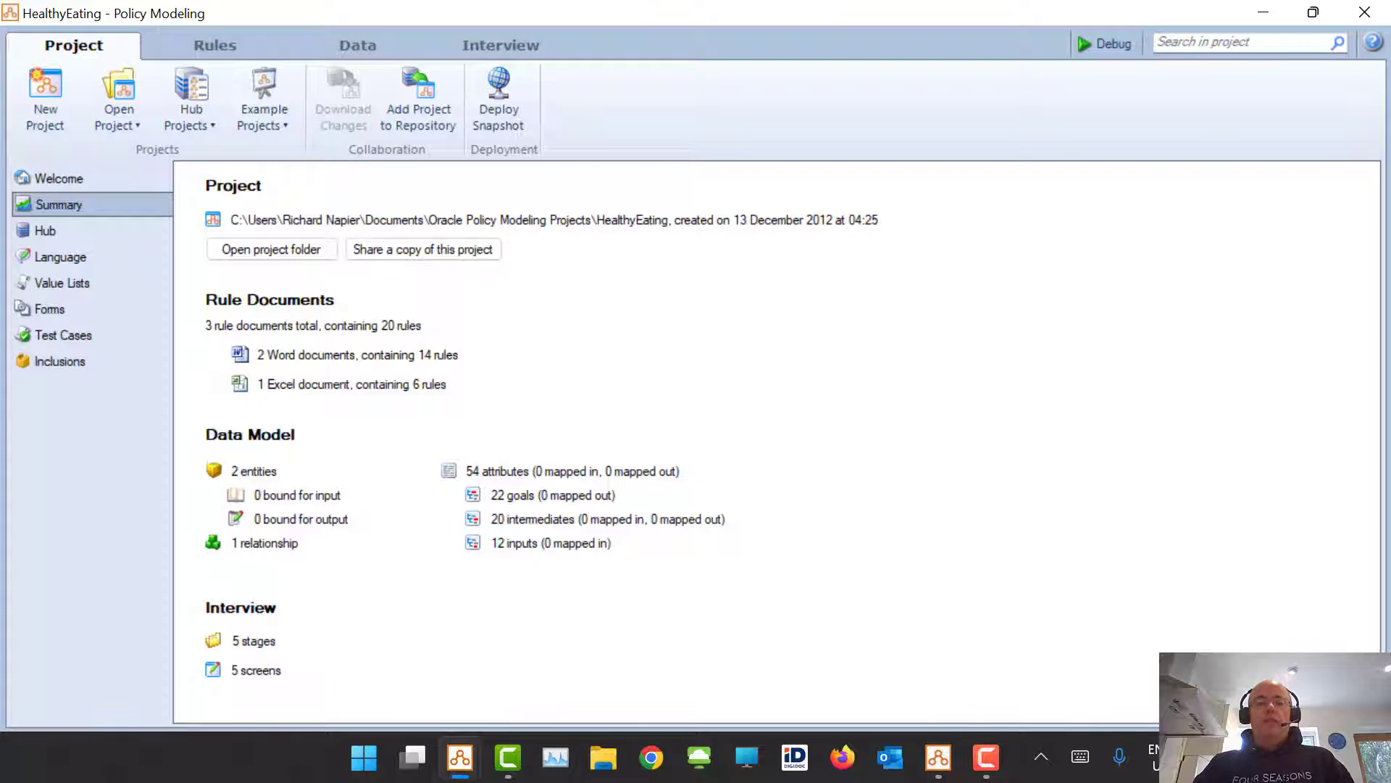
Look up the Healthy Eating entry in the list of example projects and read its description and key features
left_click(273, 116)
scroll(418, 247, "down", 10)
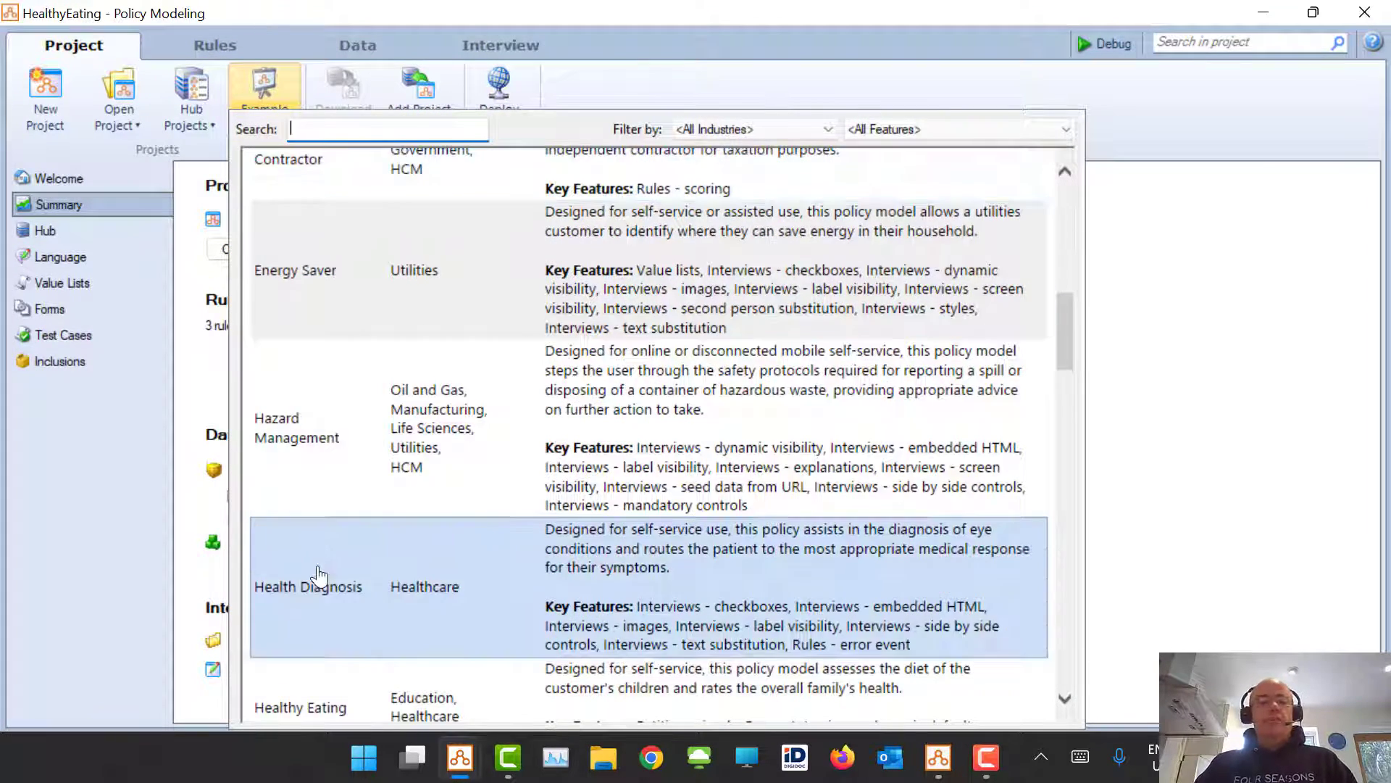
scroll(332, 531, "down", 3)
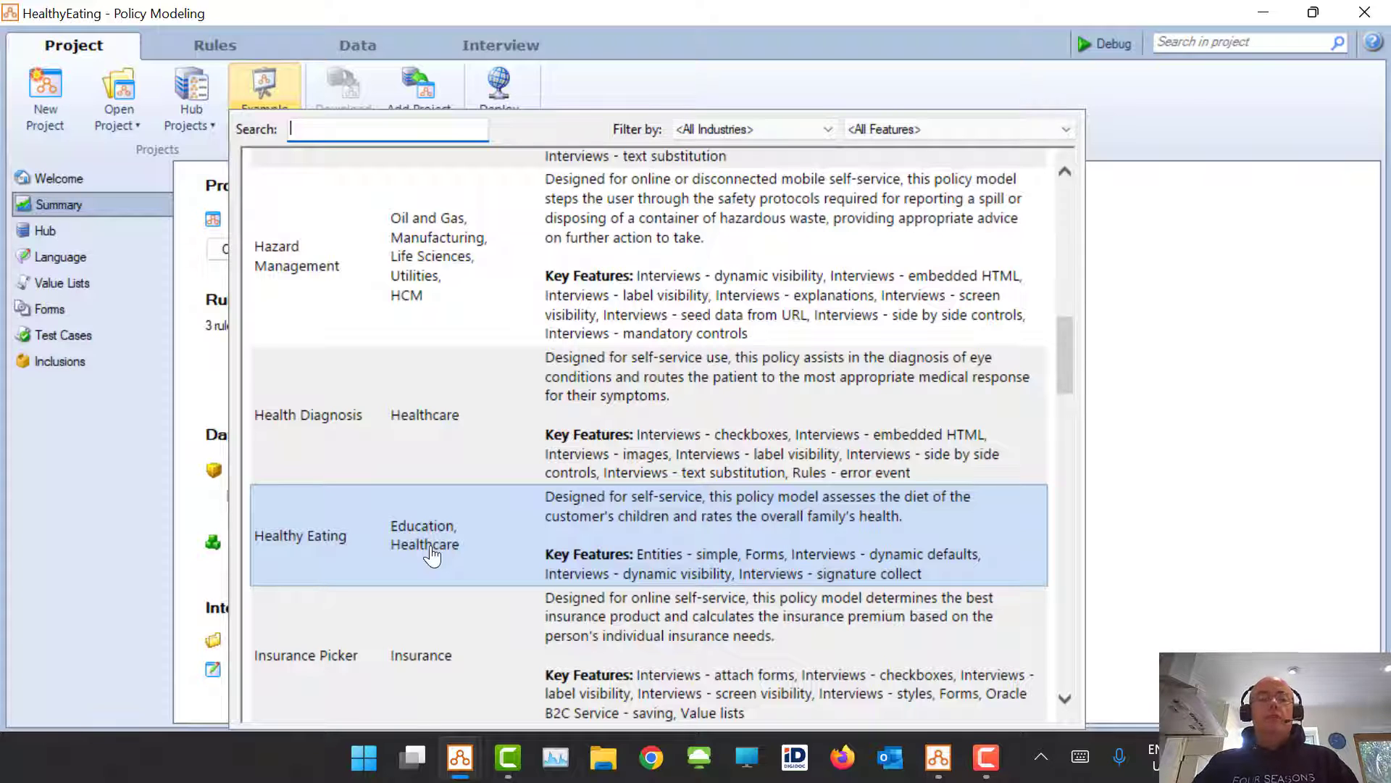
View the Family Details screen in the Family stage of the interview
left_click(509, 45)
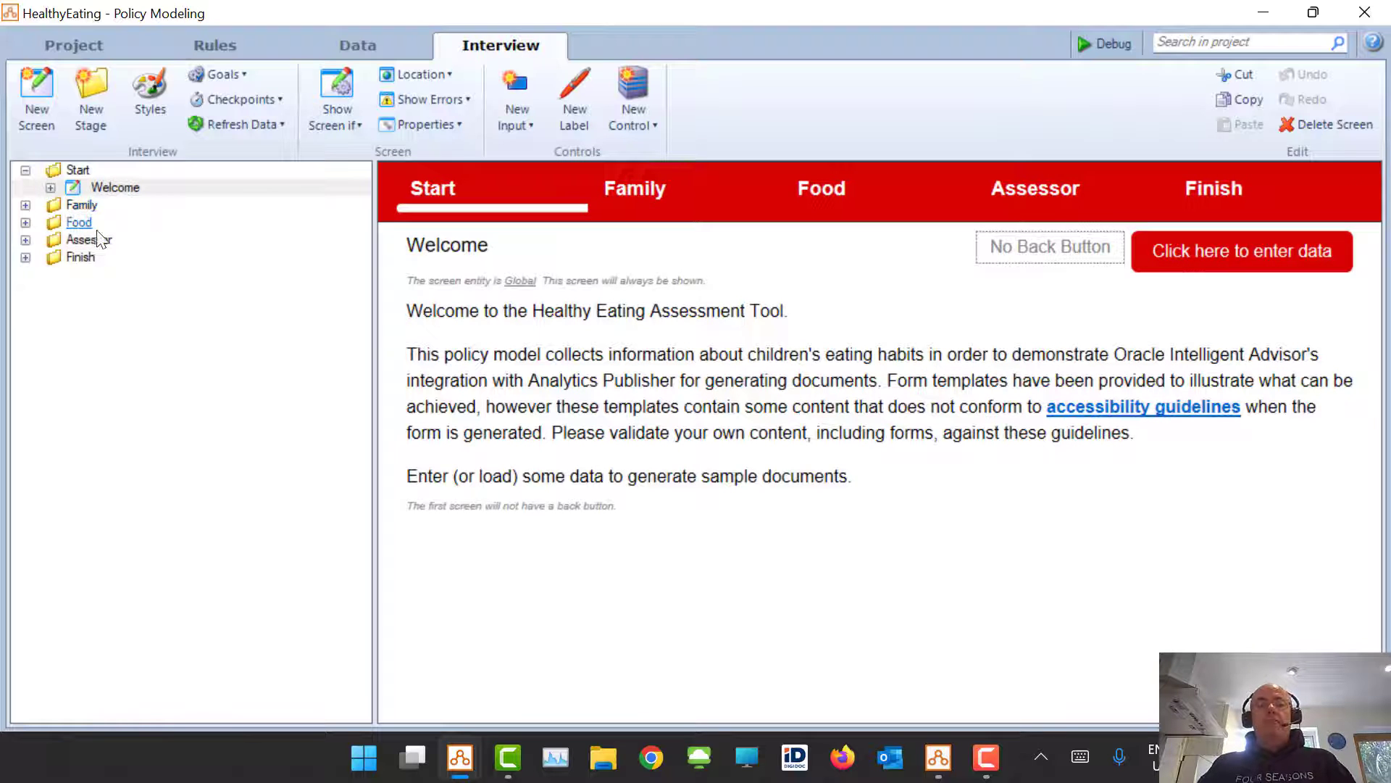
left_click(24, 206)
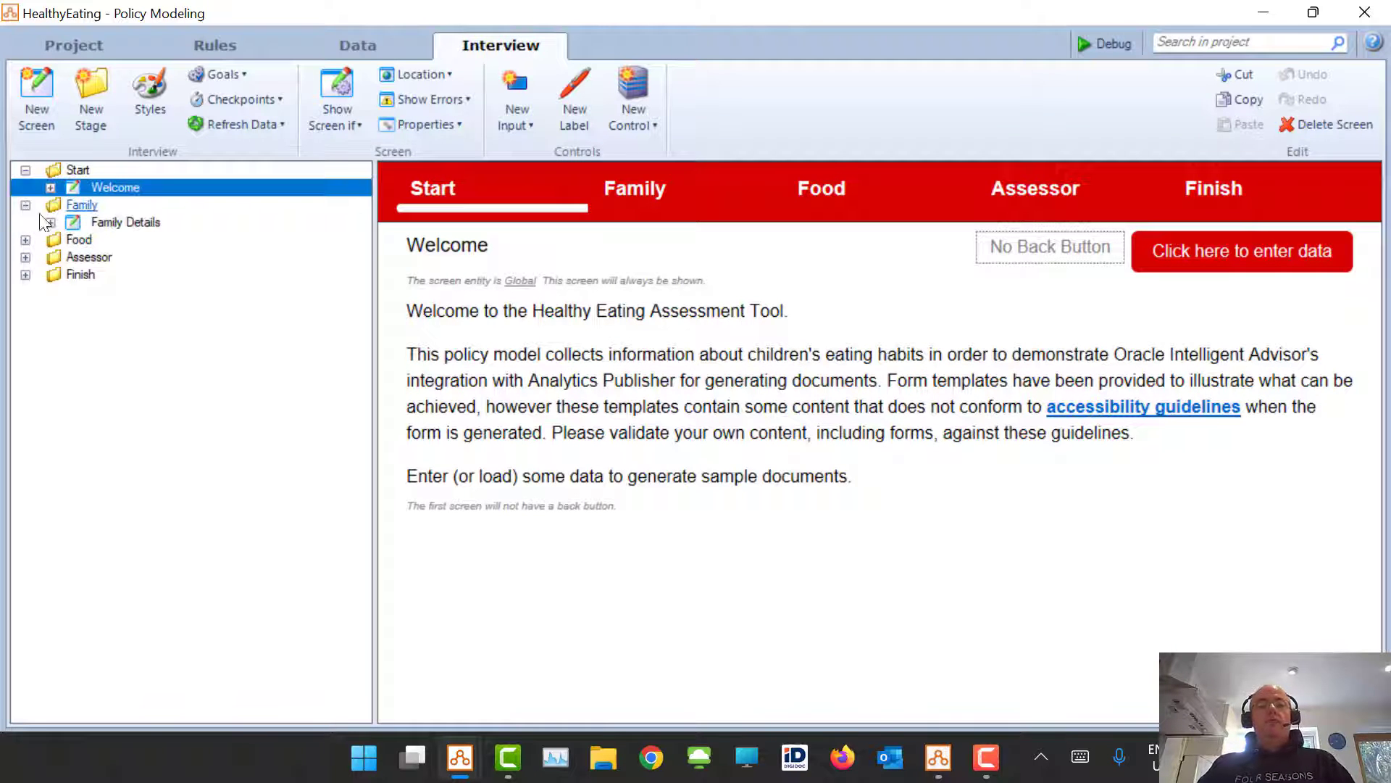
left_click(135, 223)
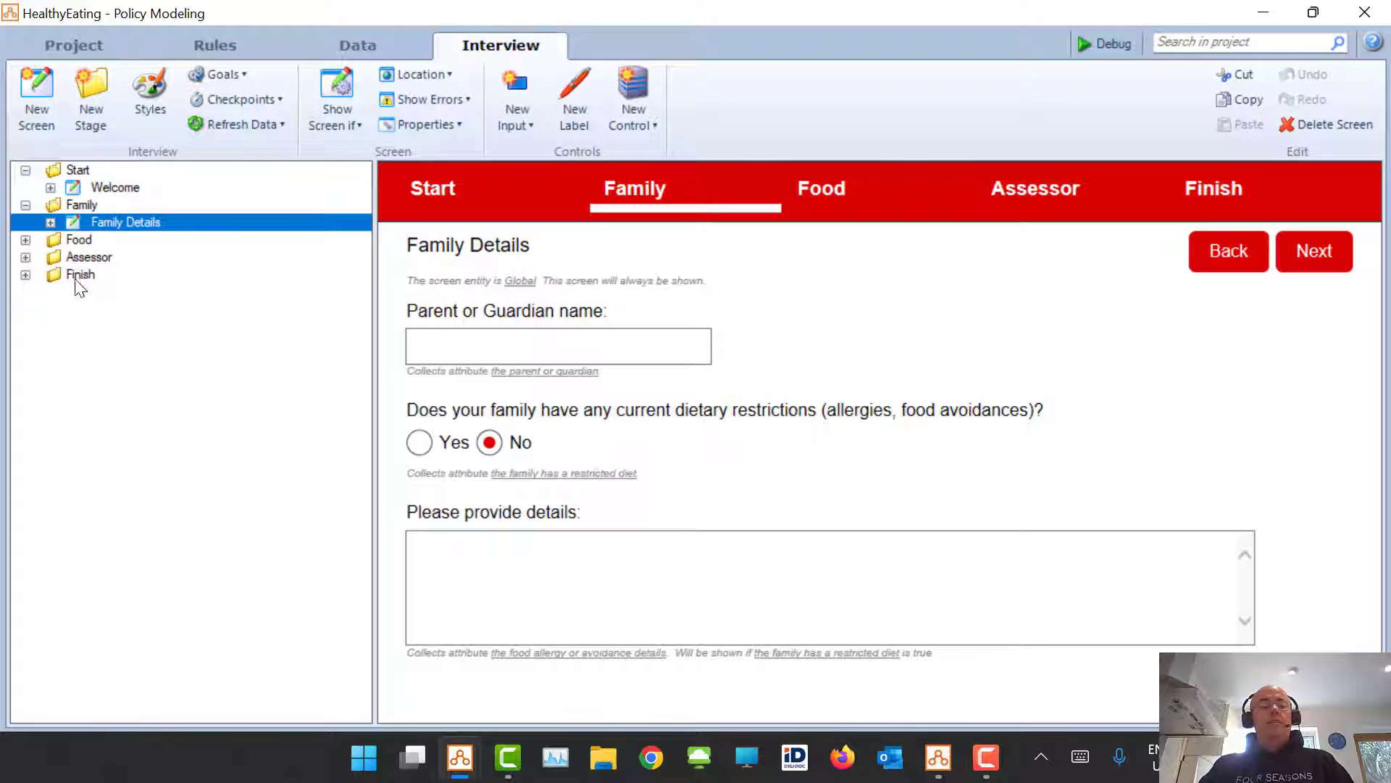
Review the Food Consumed screen in the Food stage, including its serving size examples
left_click(25, 239)
left_click(153, 267)
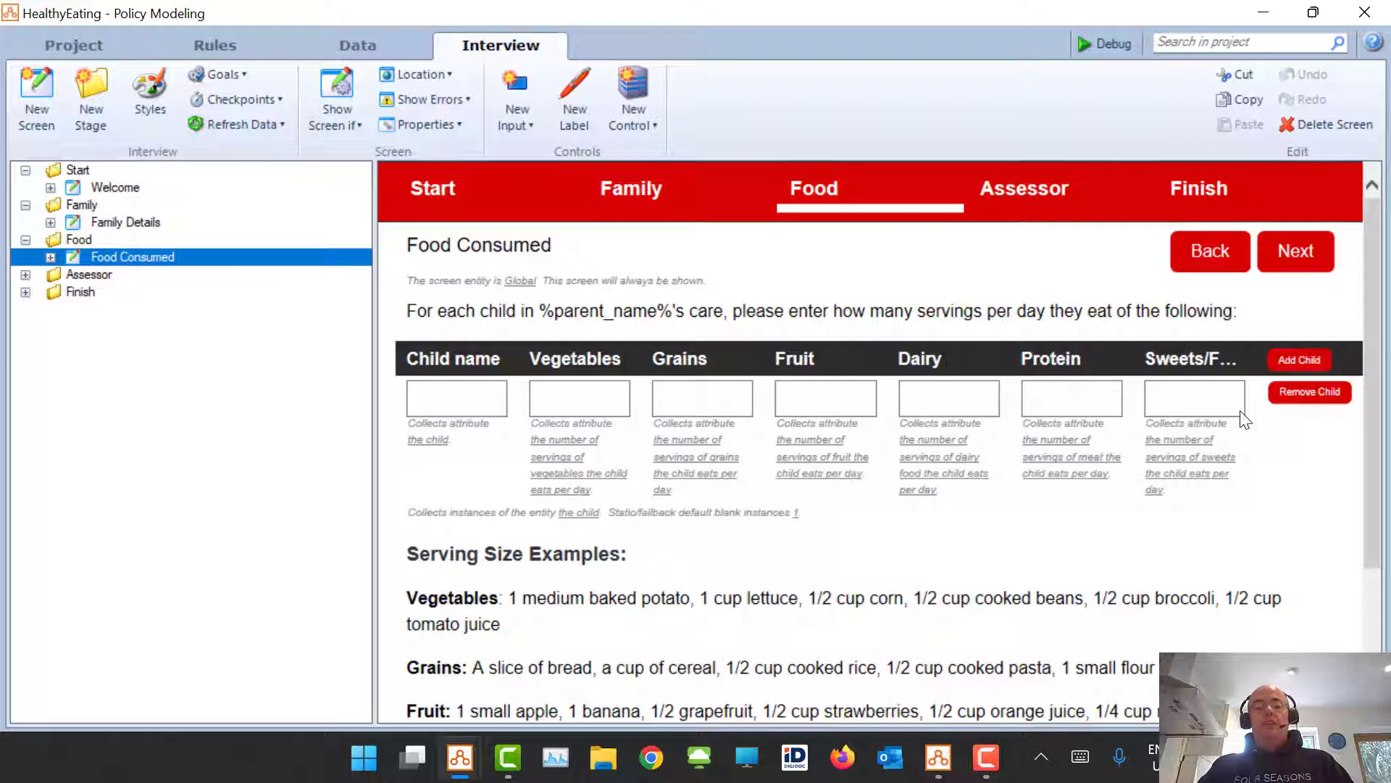
scroll(1189, 464, "down", 3)
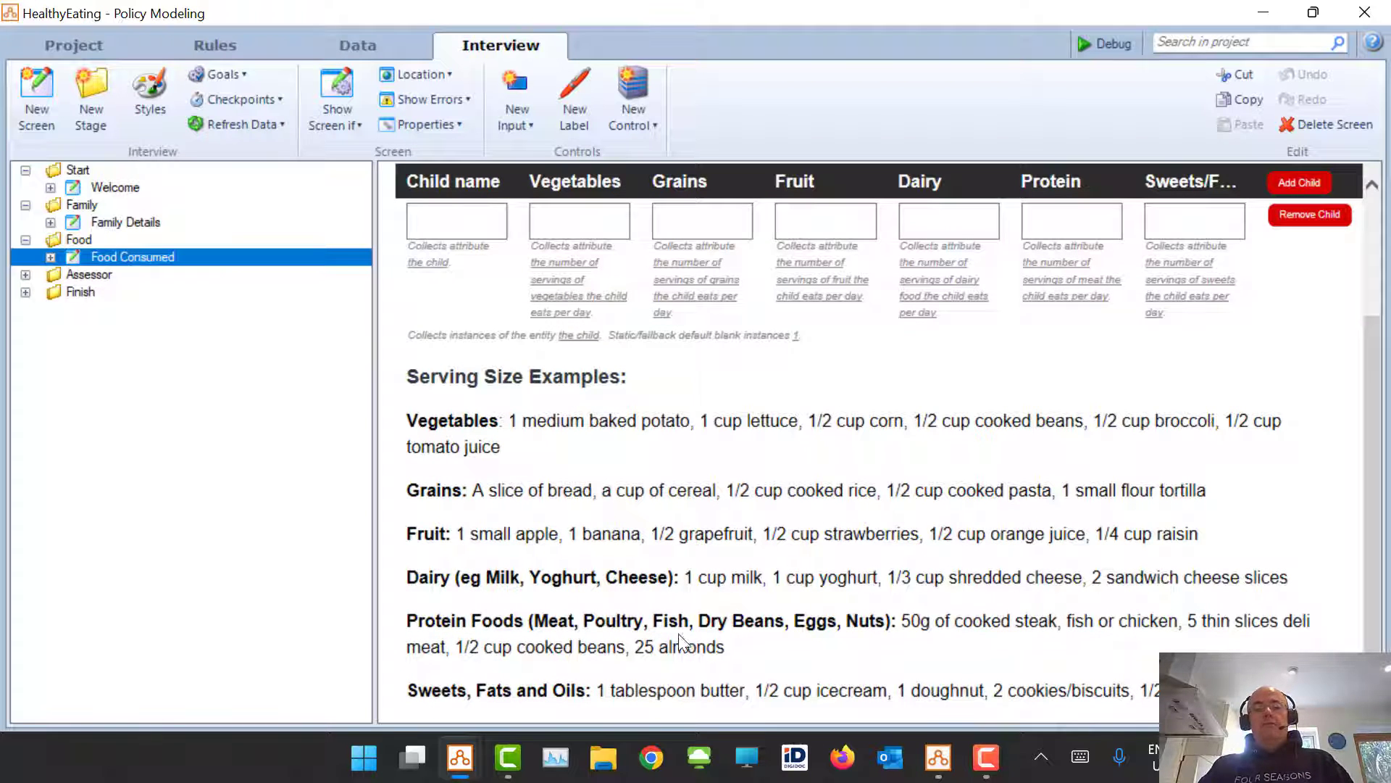
scroll(687, 663, "up", 3)
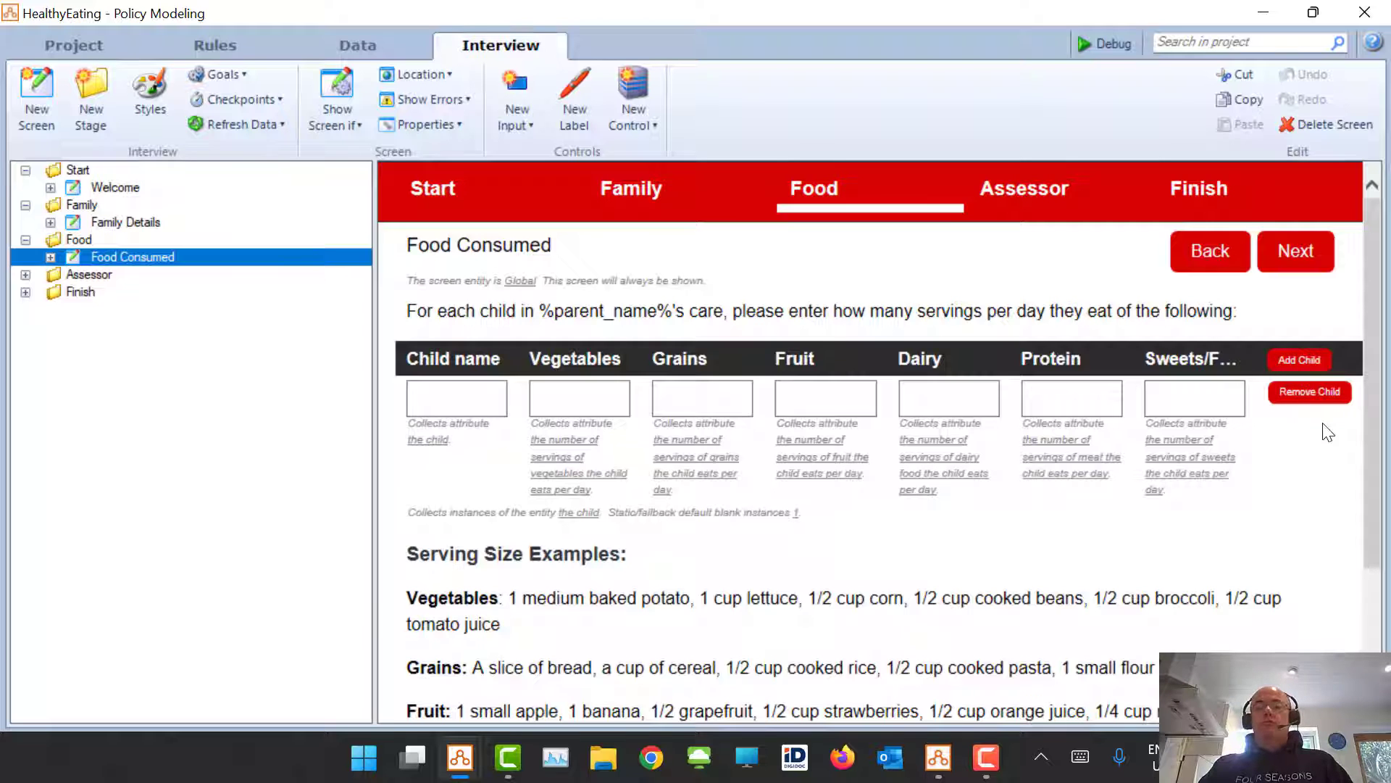
Inspect the child entity collect control on the Food Consumed screen, including its Add Child and Remove Child buttons
left_click(678, 388)
left_click(112, 293)
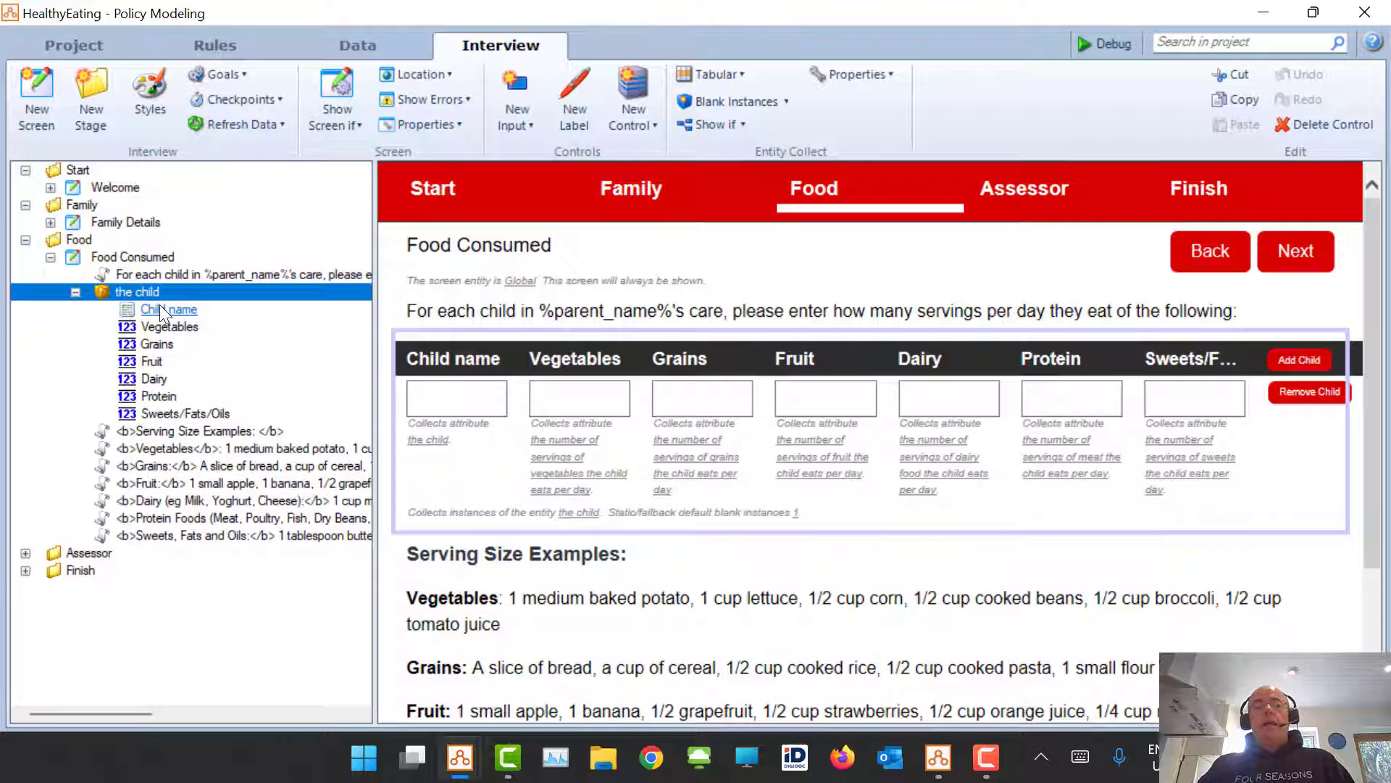
left_click(1307, 367)
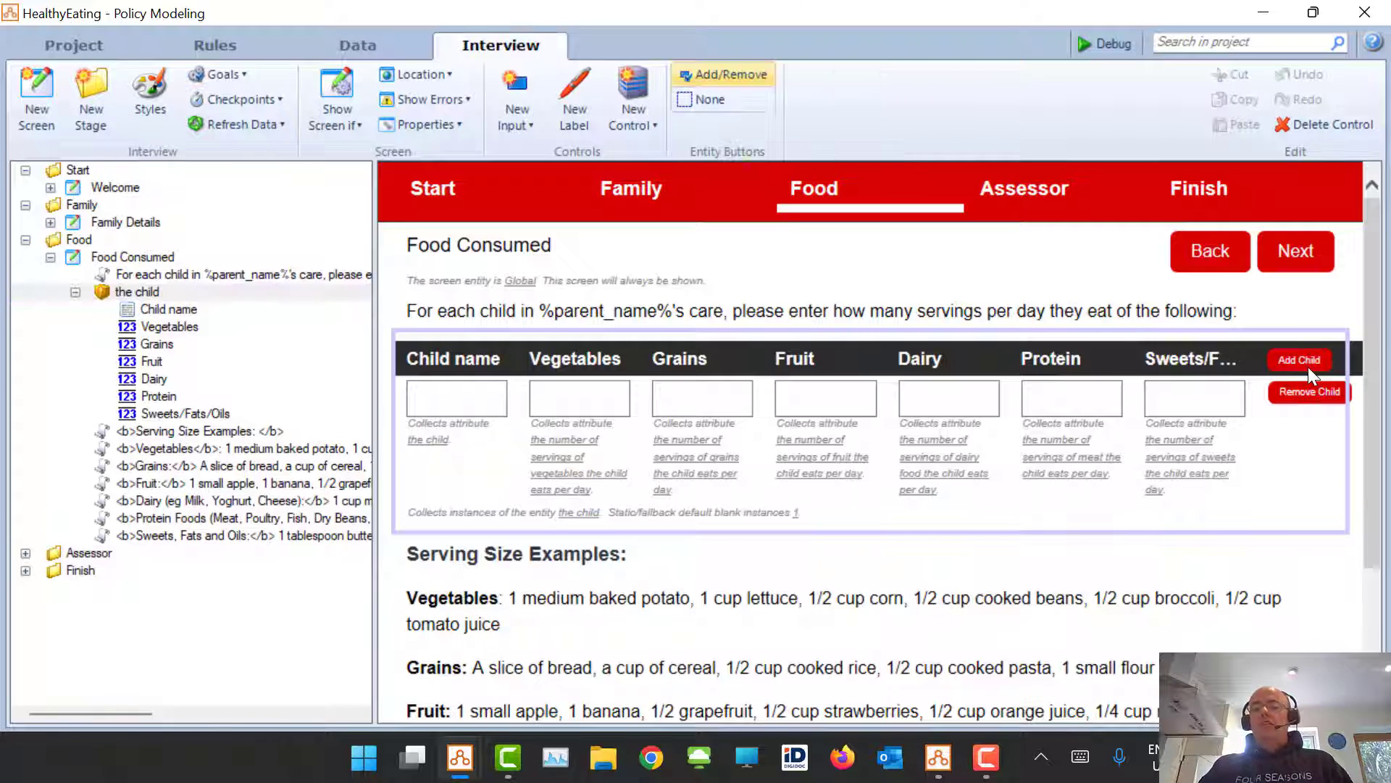
left_click(1308, 367)
double_click(1318, 407)
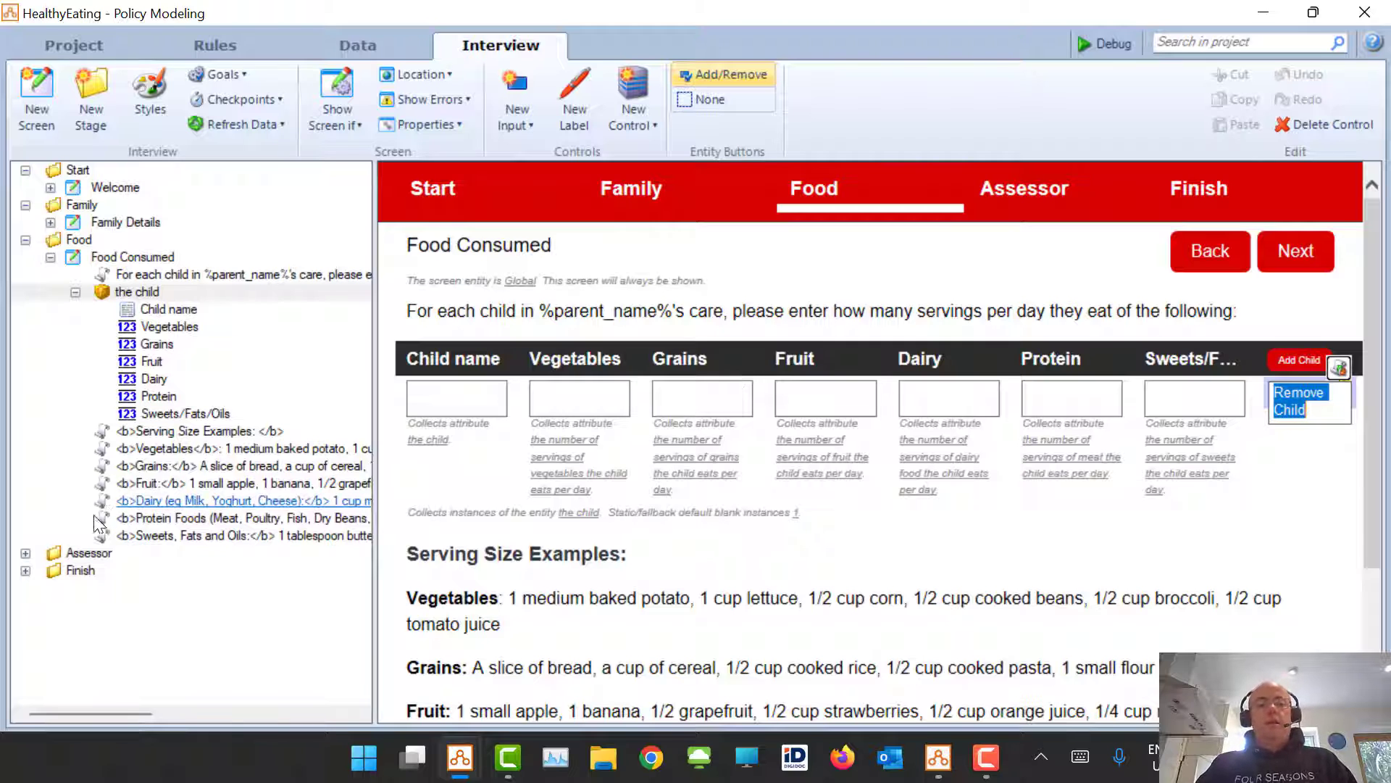
Review the Assessor Details screen and the documents and links offered on the Thank You screen
left_click(25, 553)
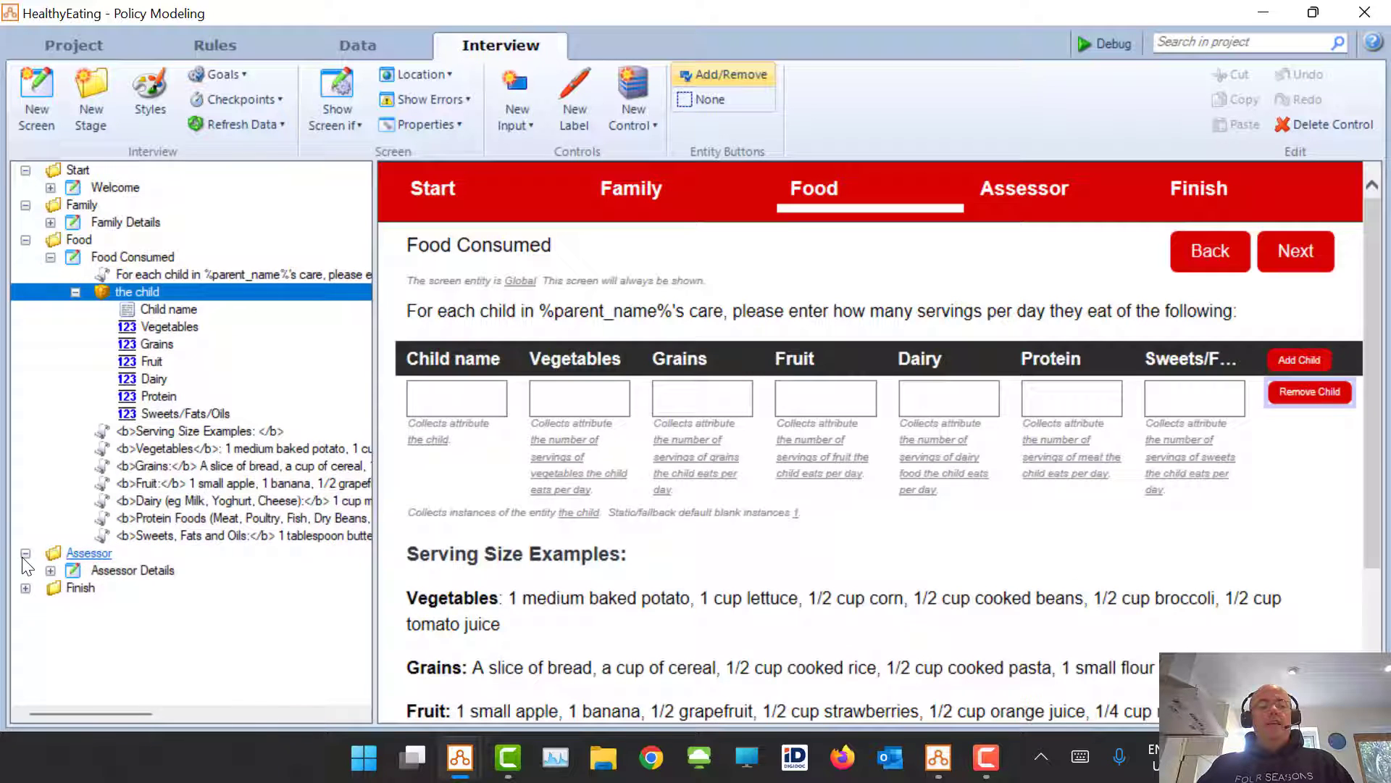
left_click(109, 568)
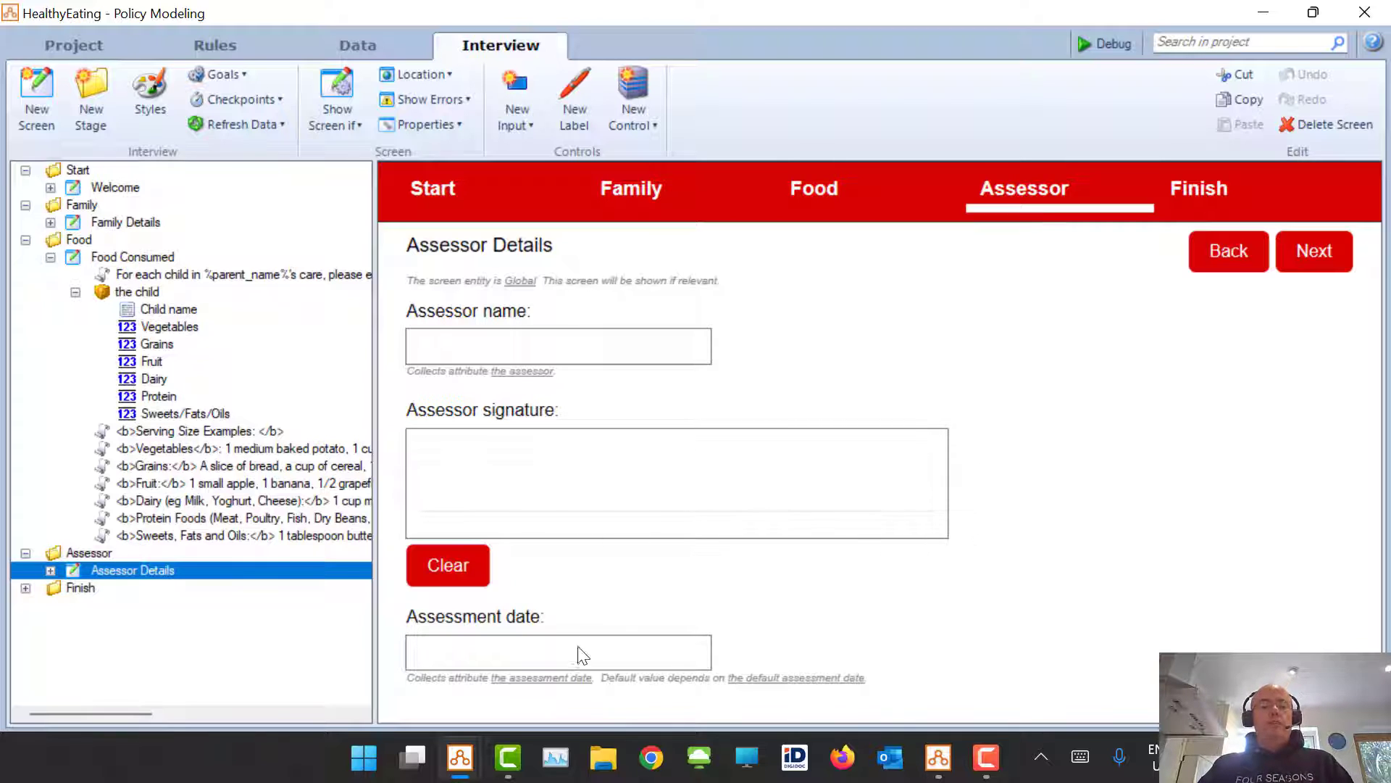
left_click(25, 588)
left_click(119, 605)
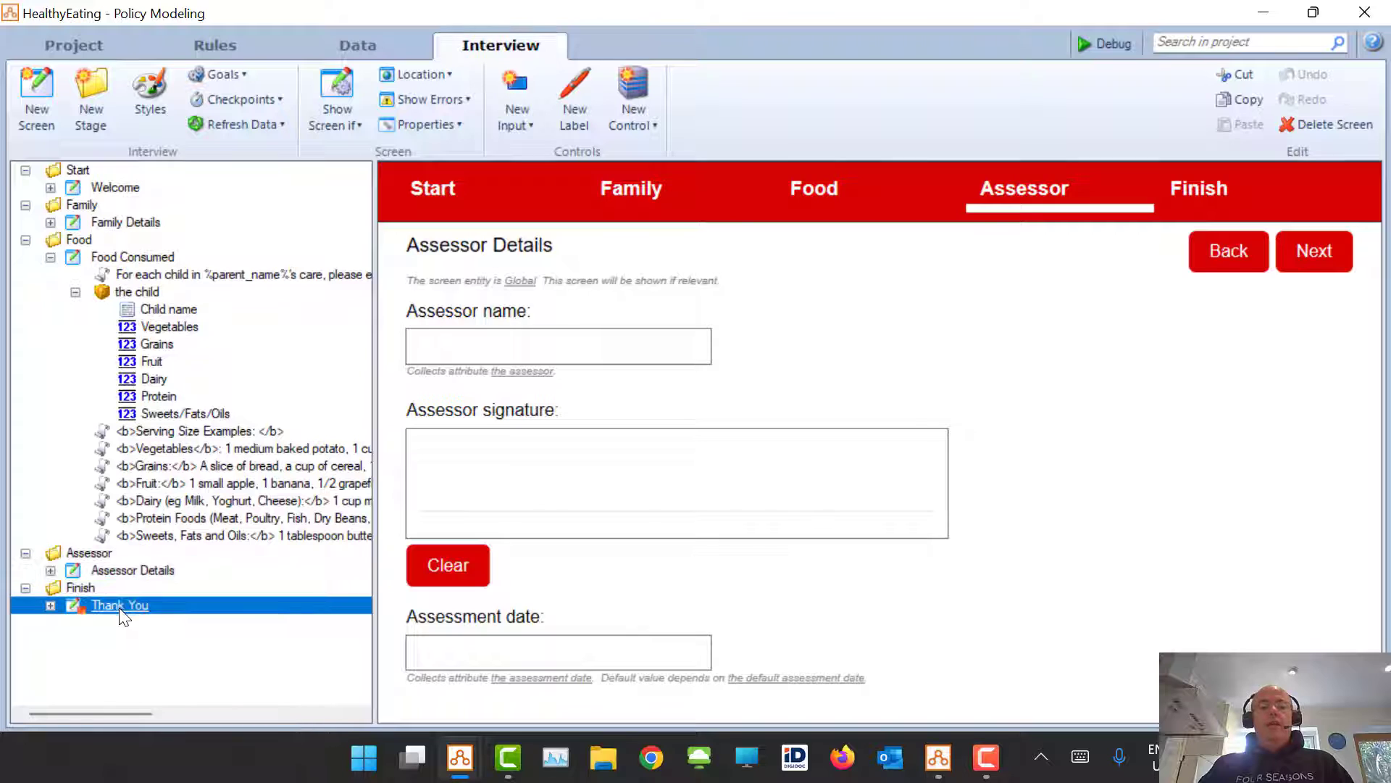
scroll(837, 395, "down", 5)
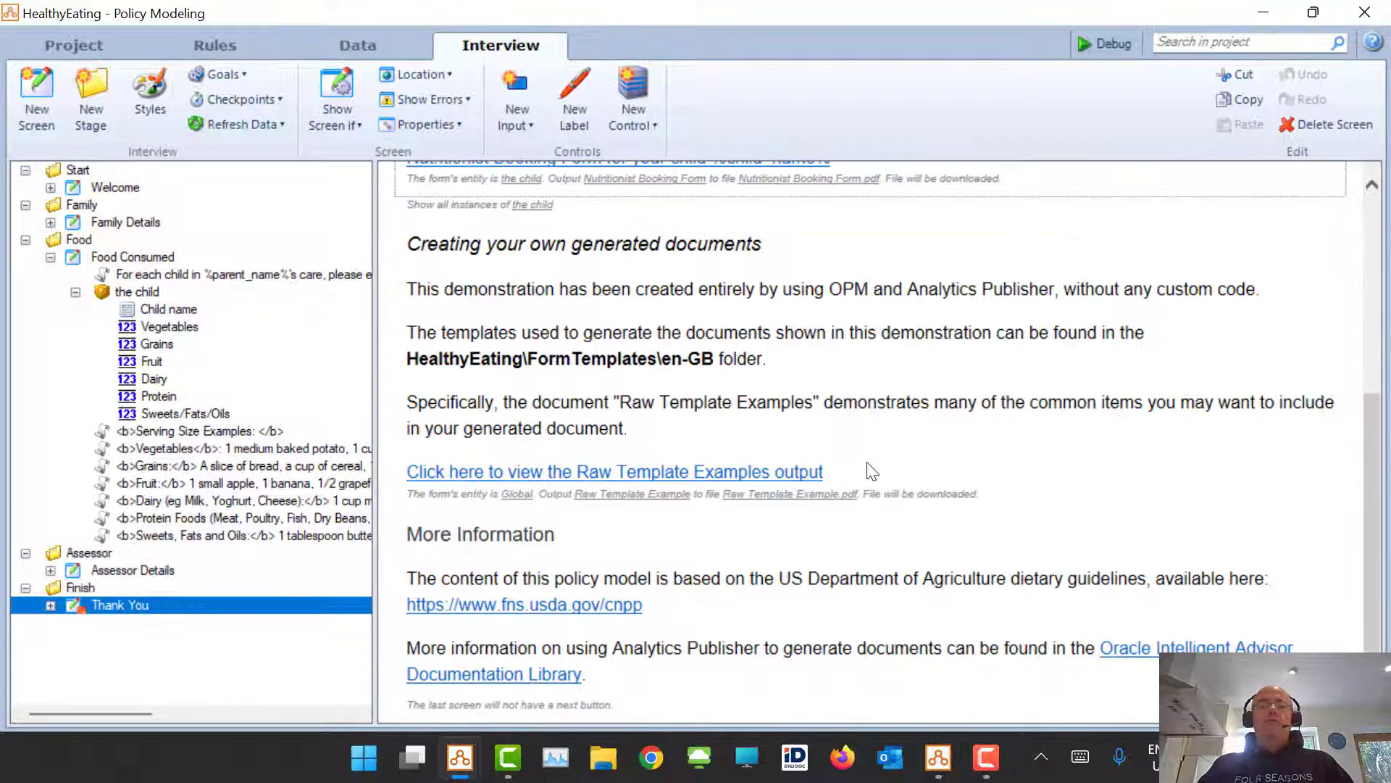
scroll(872, 472, "up", 5)
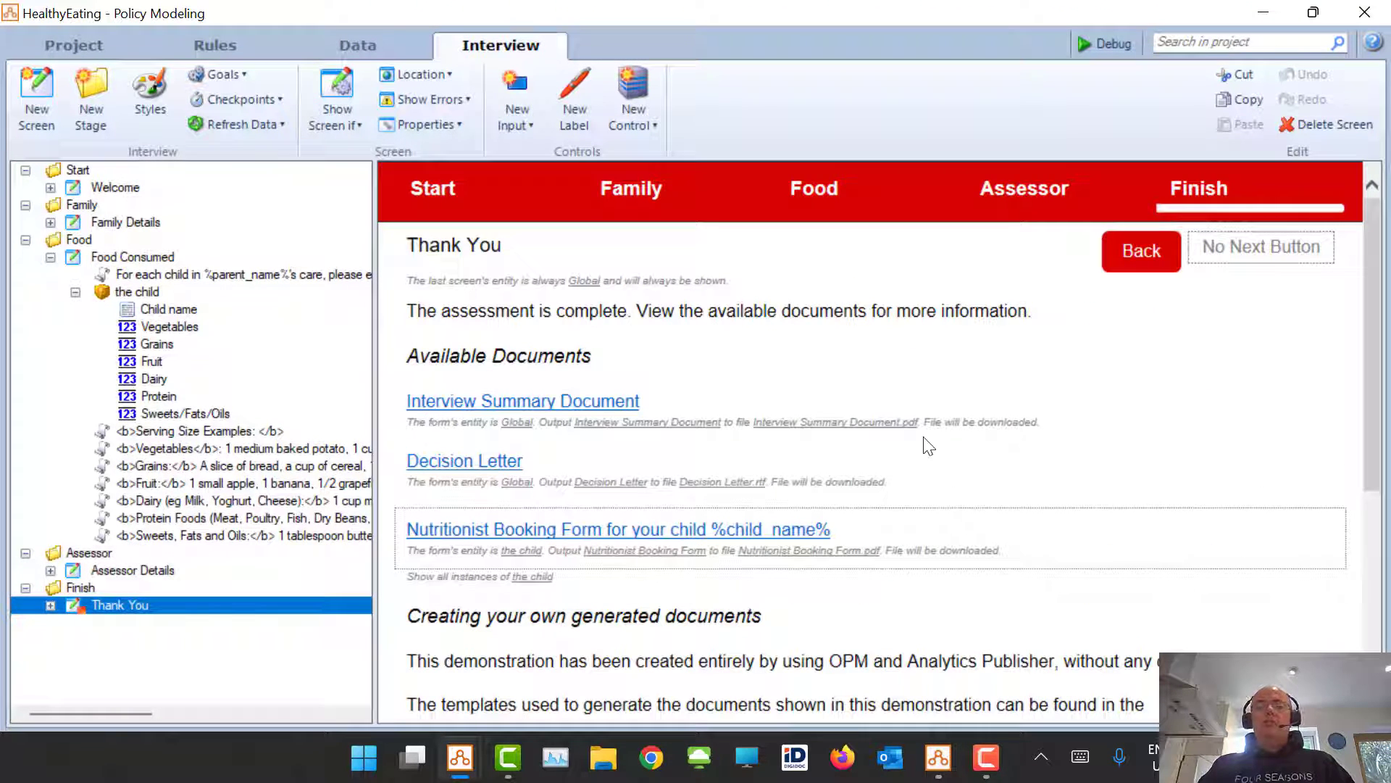
scroll(892, 537, "down", 5)
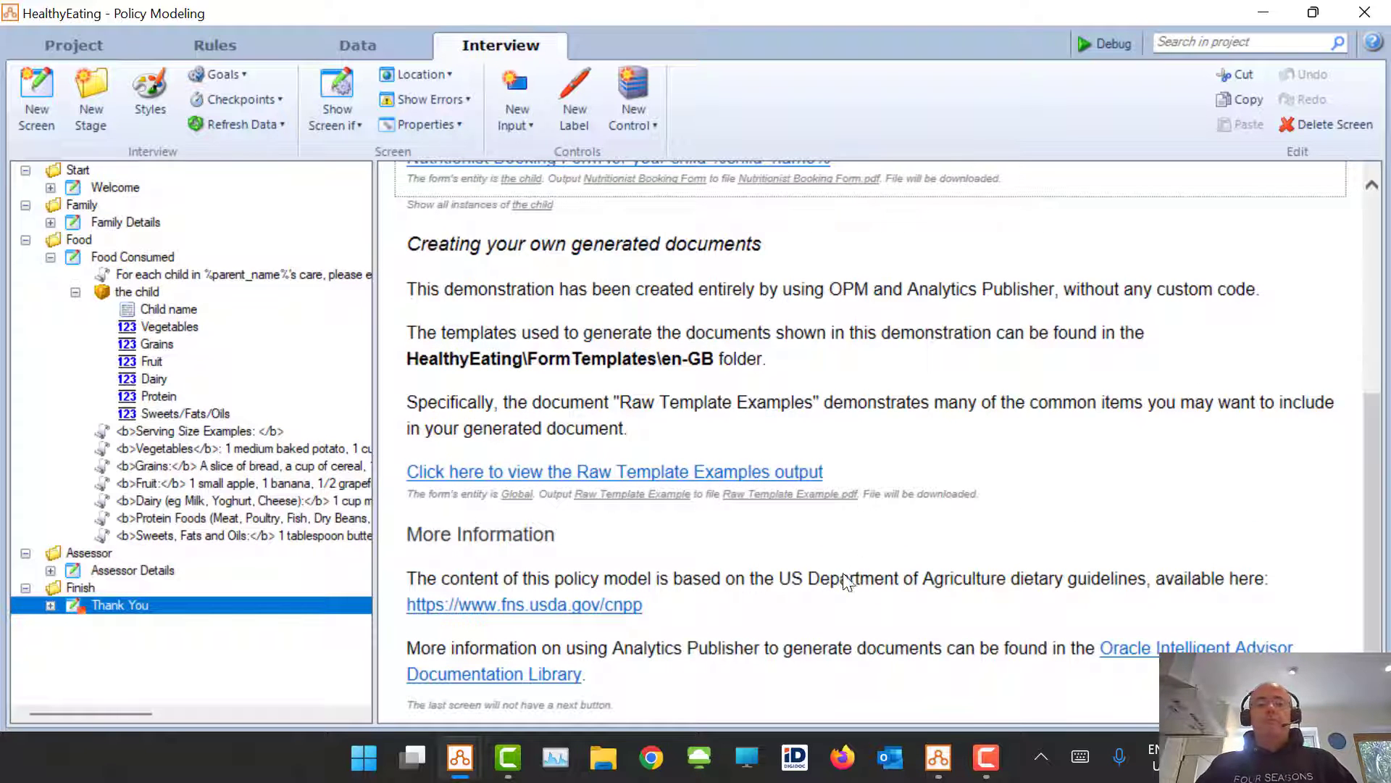
scroll(754, 627, "up", 5)
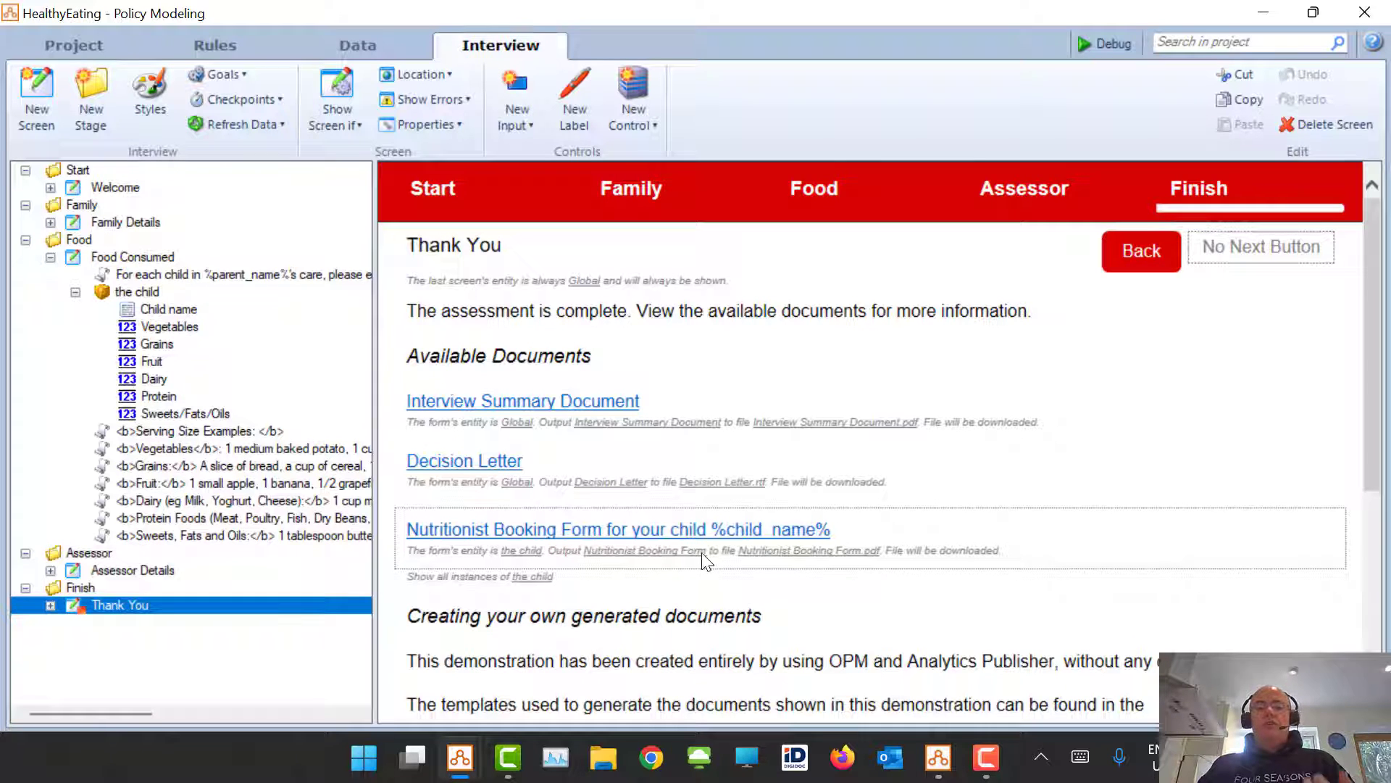
scroll(695, 544, "down", 5)
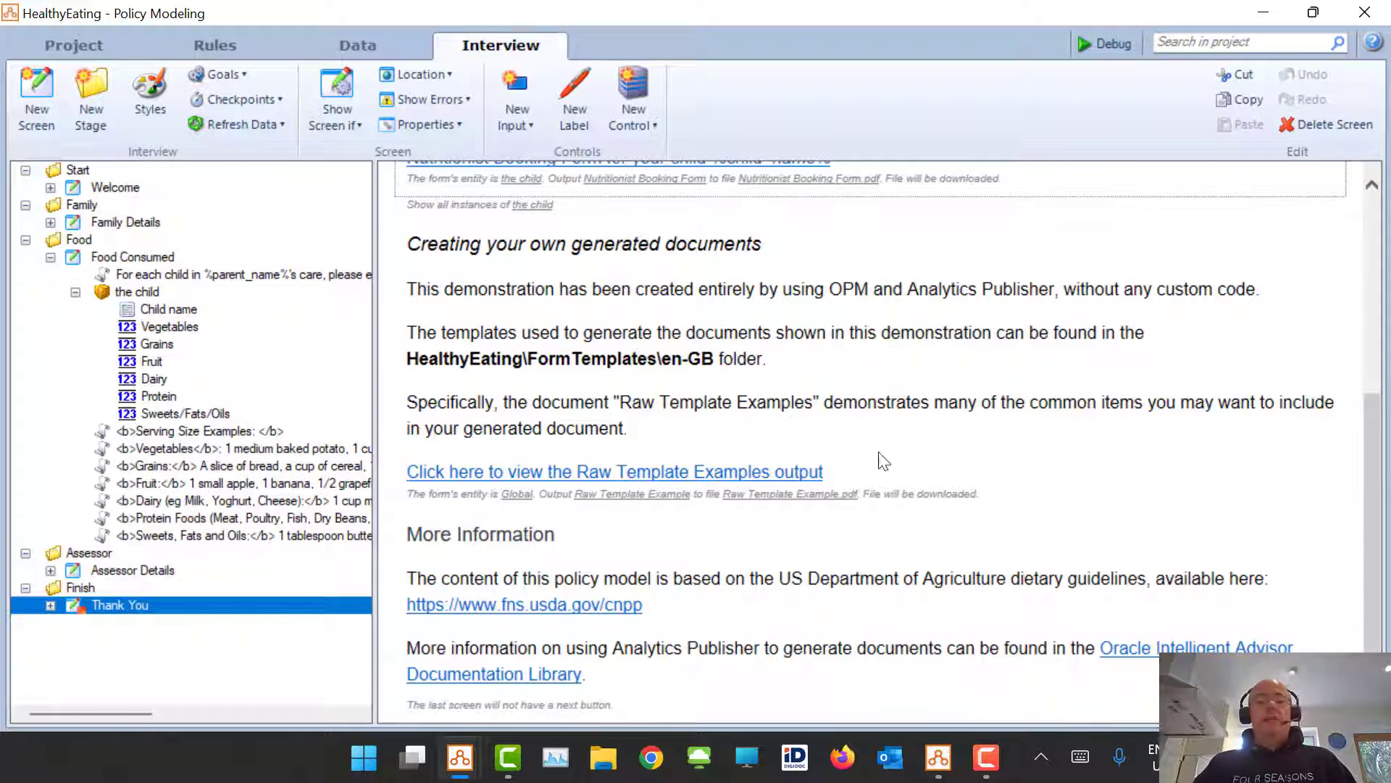
Examine the project's forms and the entity assigned to the Nutritionist Booking Form
left_click(81, 50)
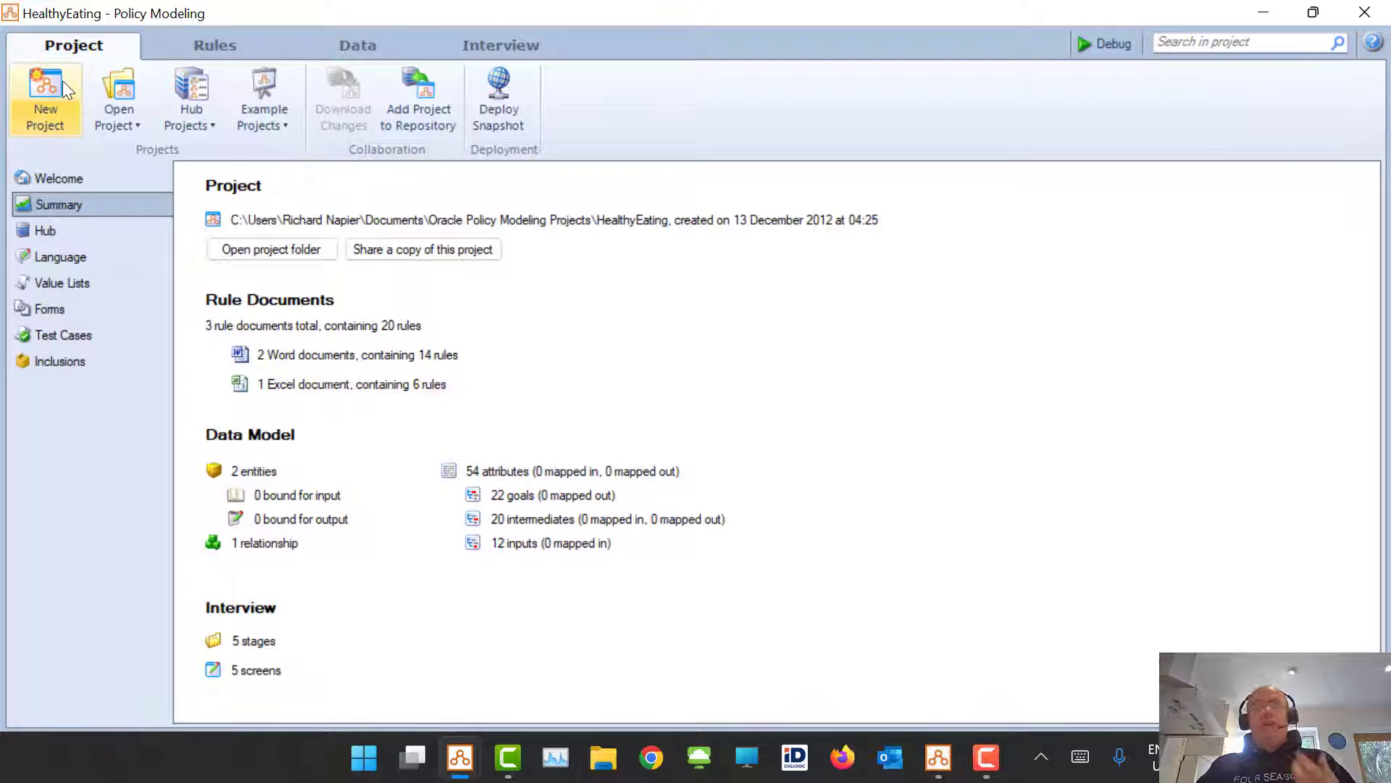
left_click(52, 331)
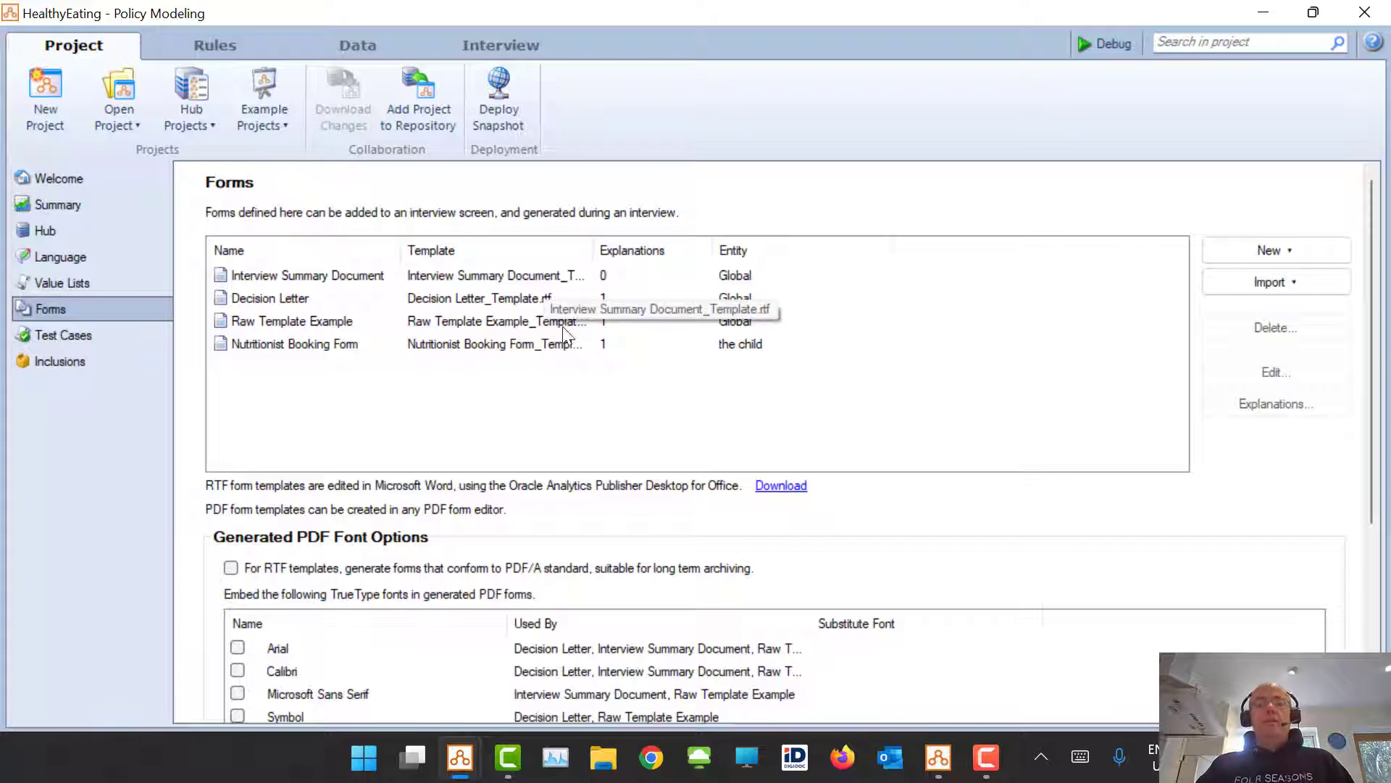
double_click(752, 345)
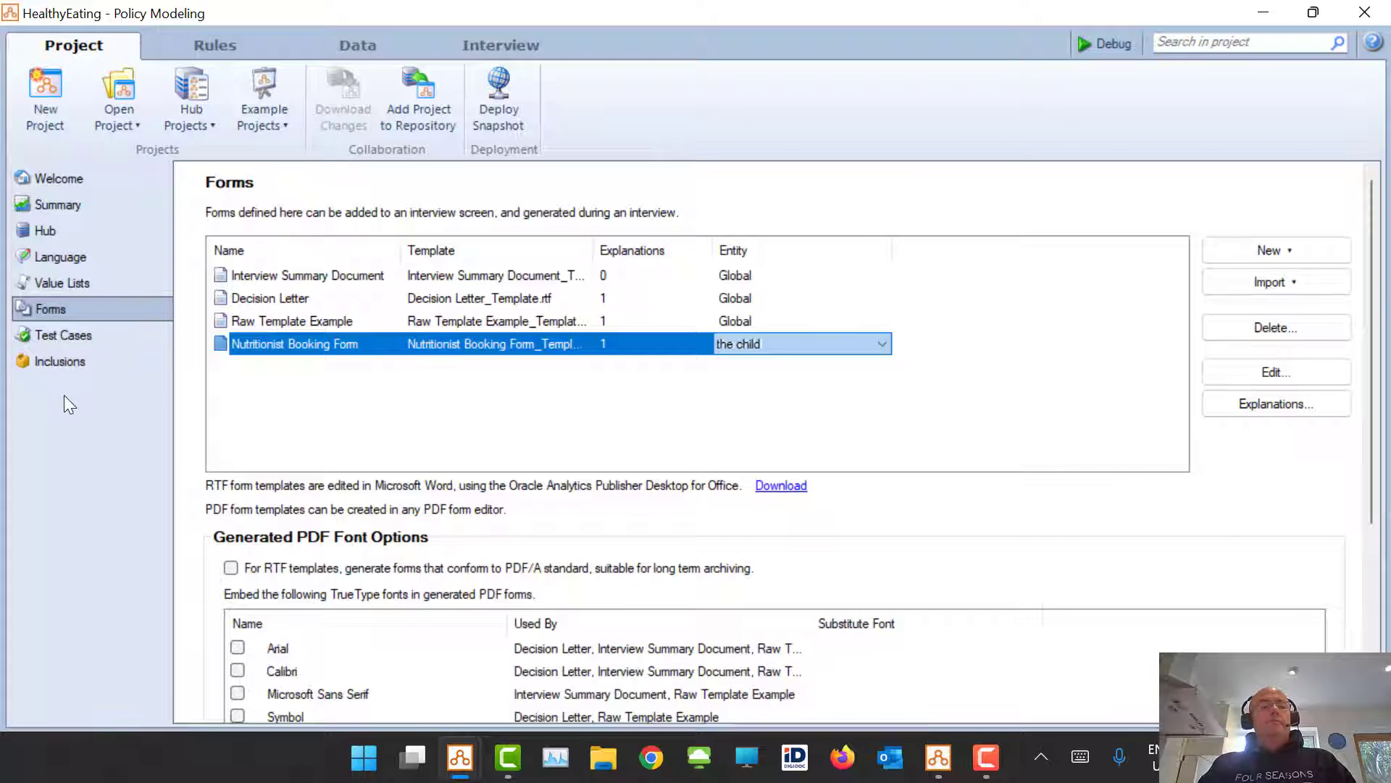
Examine the child entity's attributes in the data model, including the daily servings of sweets and fruit
left_click(61, 181)
left_click(478, 47)
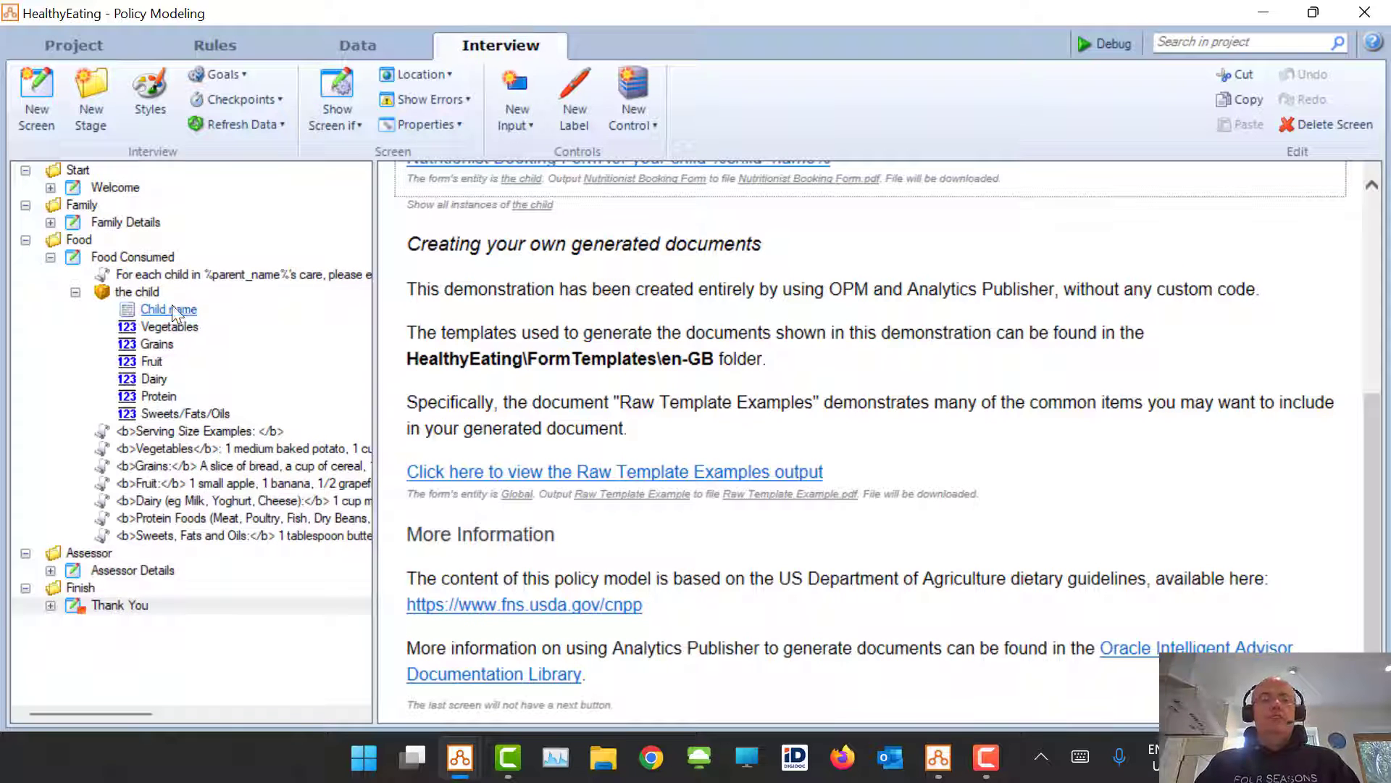
left_click(342, 44)
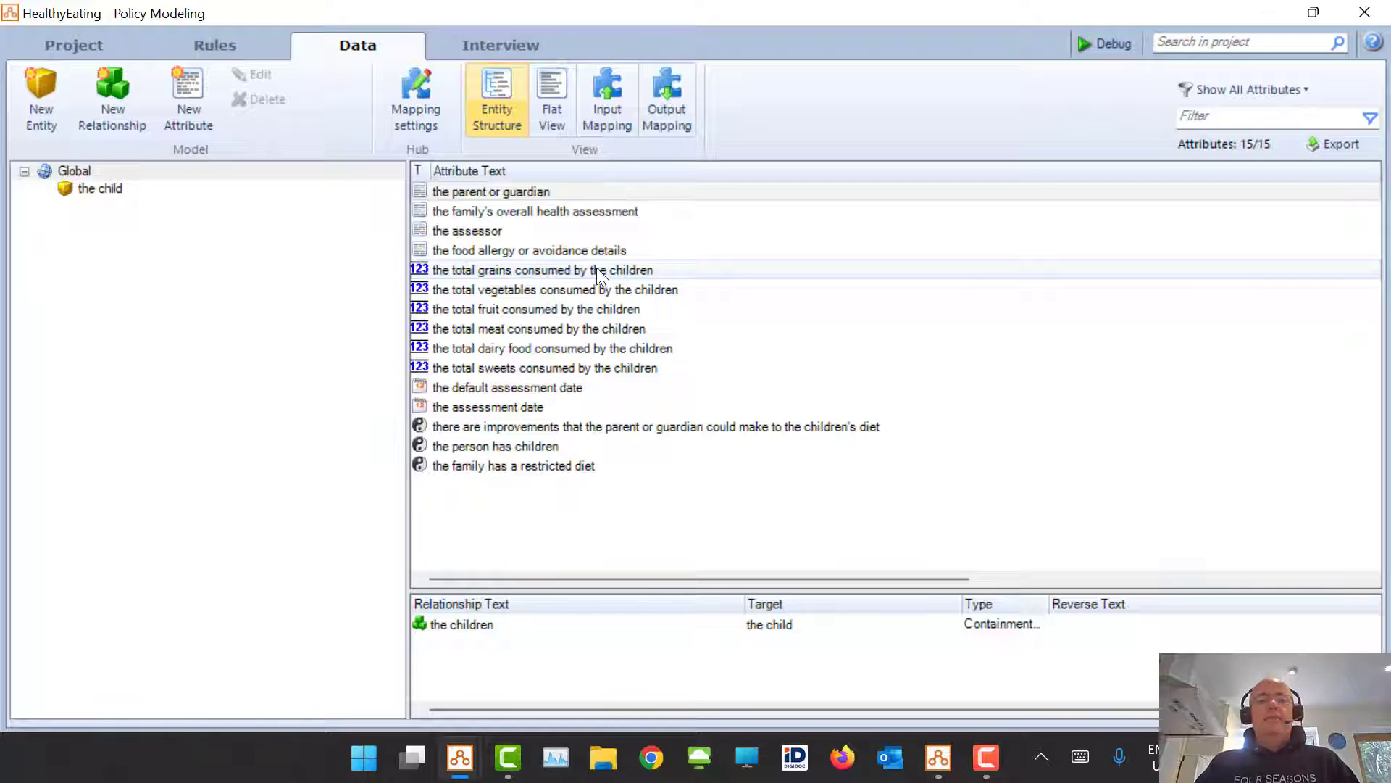
left_click(105, 193)
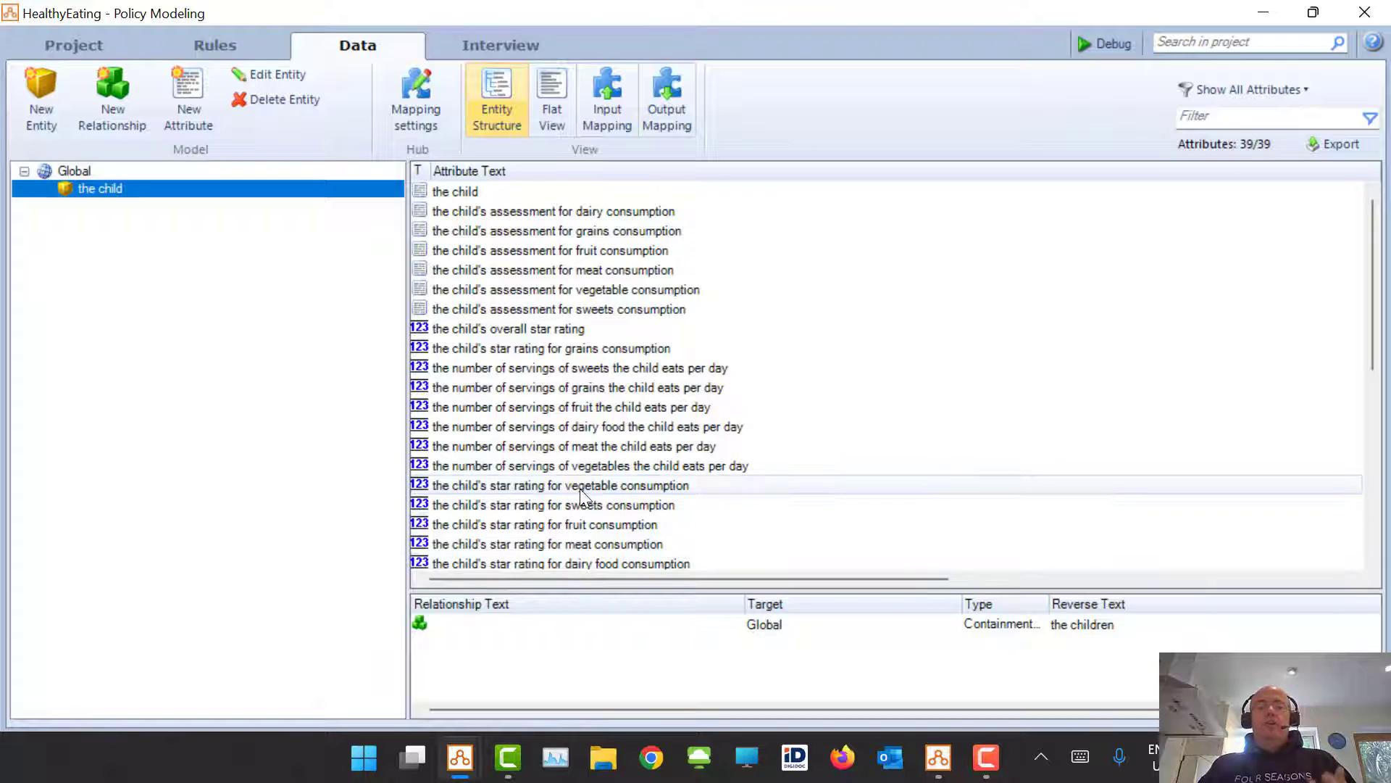
left_click(611, 373)
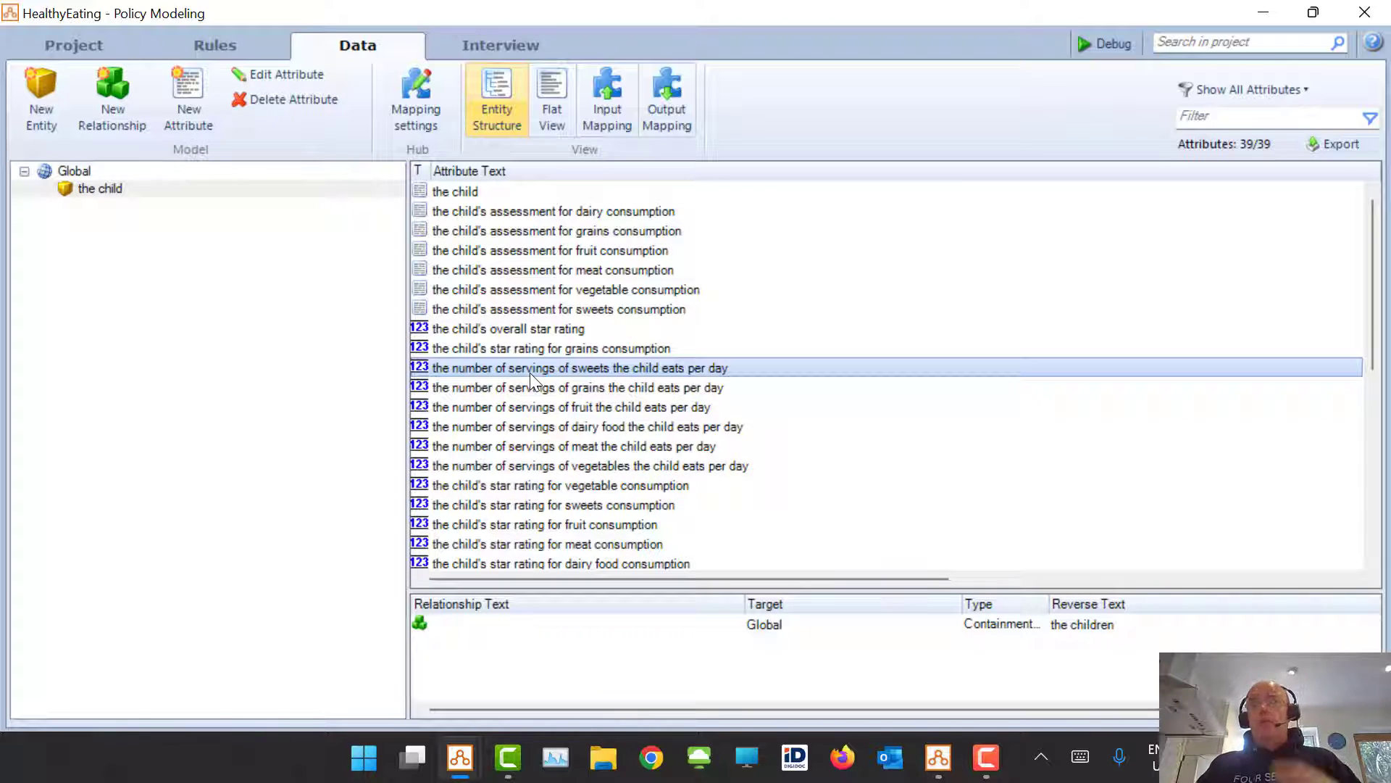
left_click(537, 400)
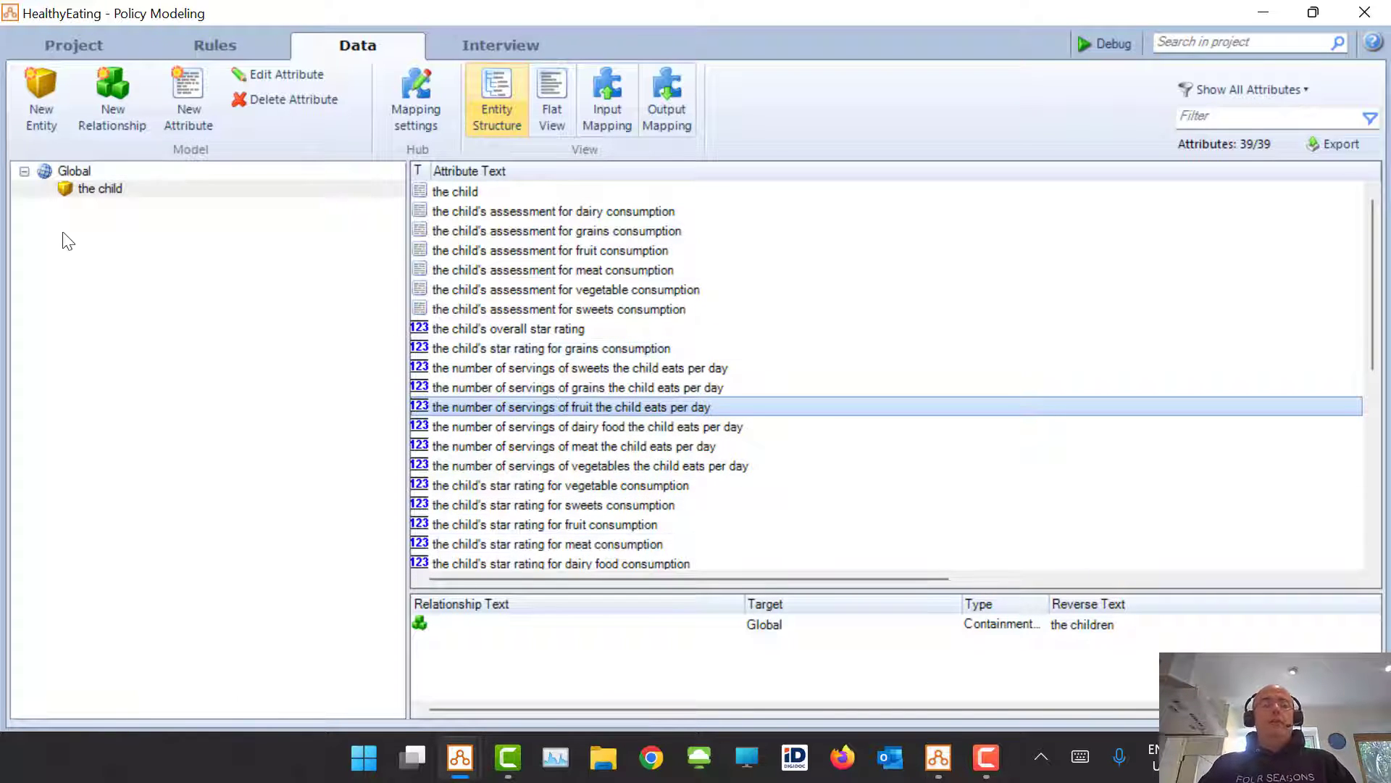
Show the rule behind the global attribute "the total vegetables consumed by the children"
left_click(74, 171)
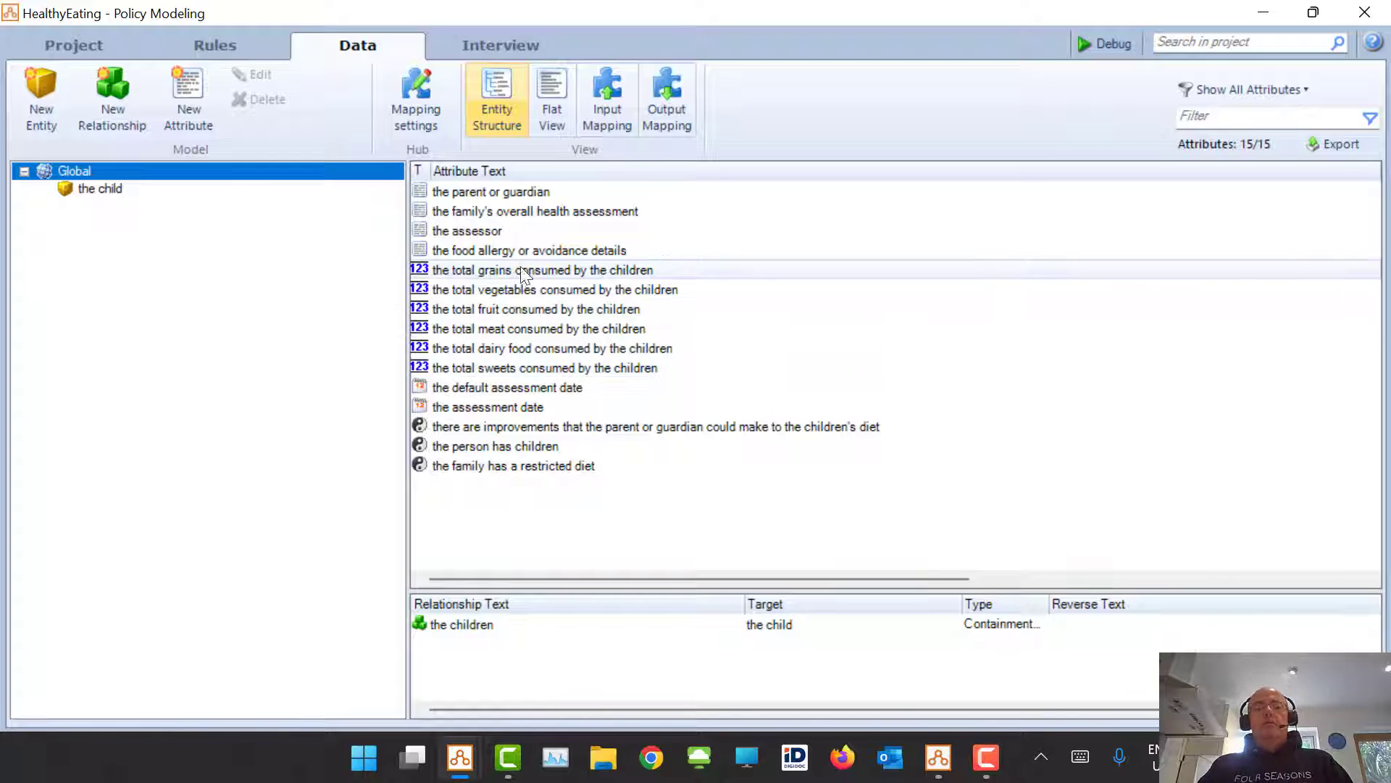
left_click(566, 285)
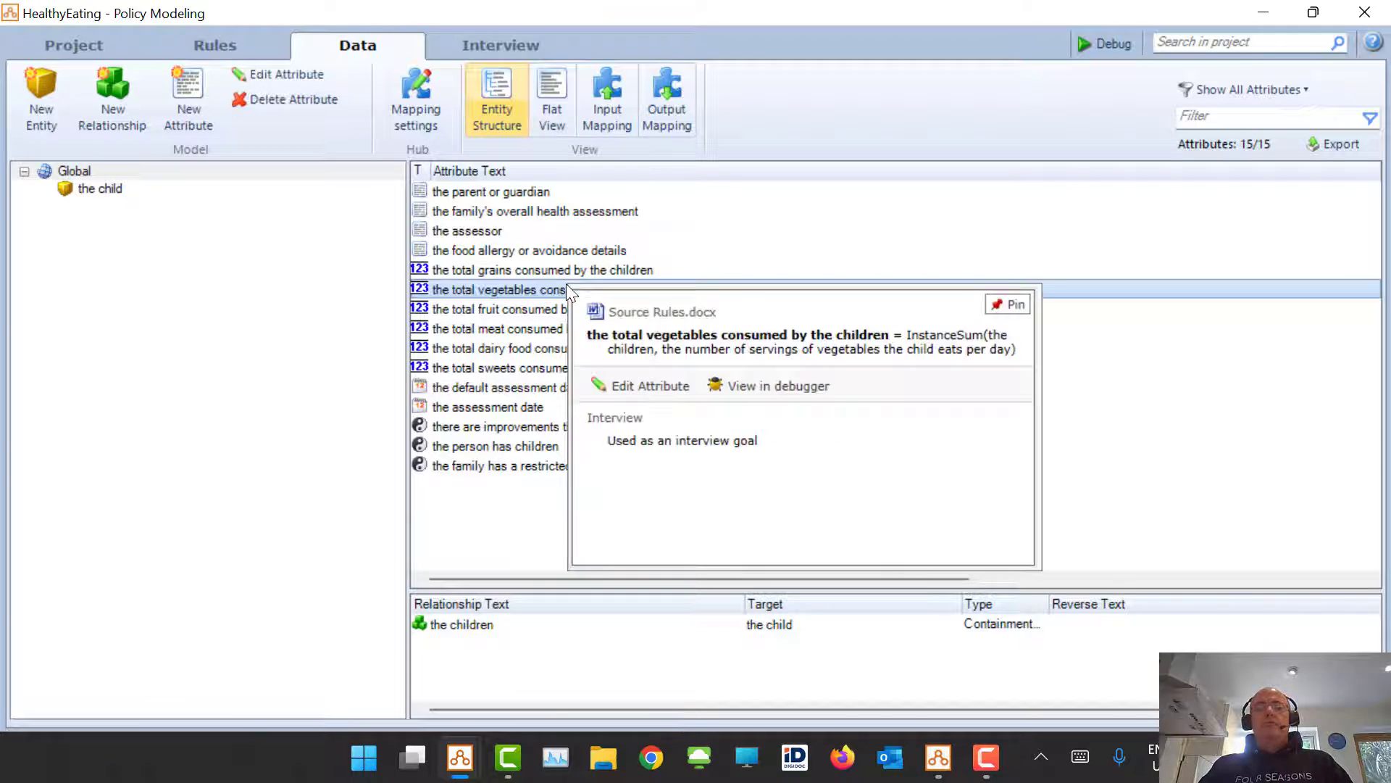
left_click(966, 351)
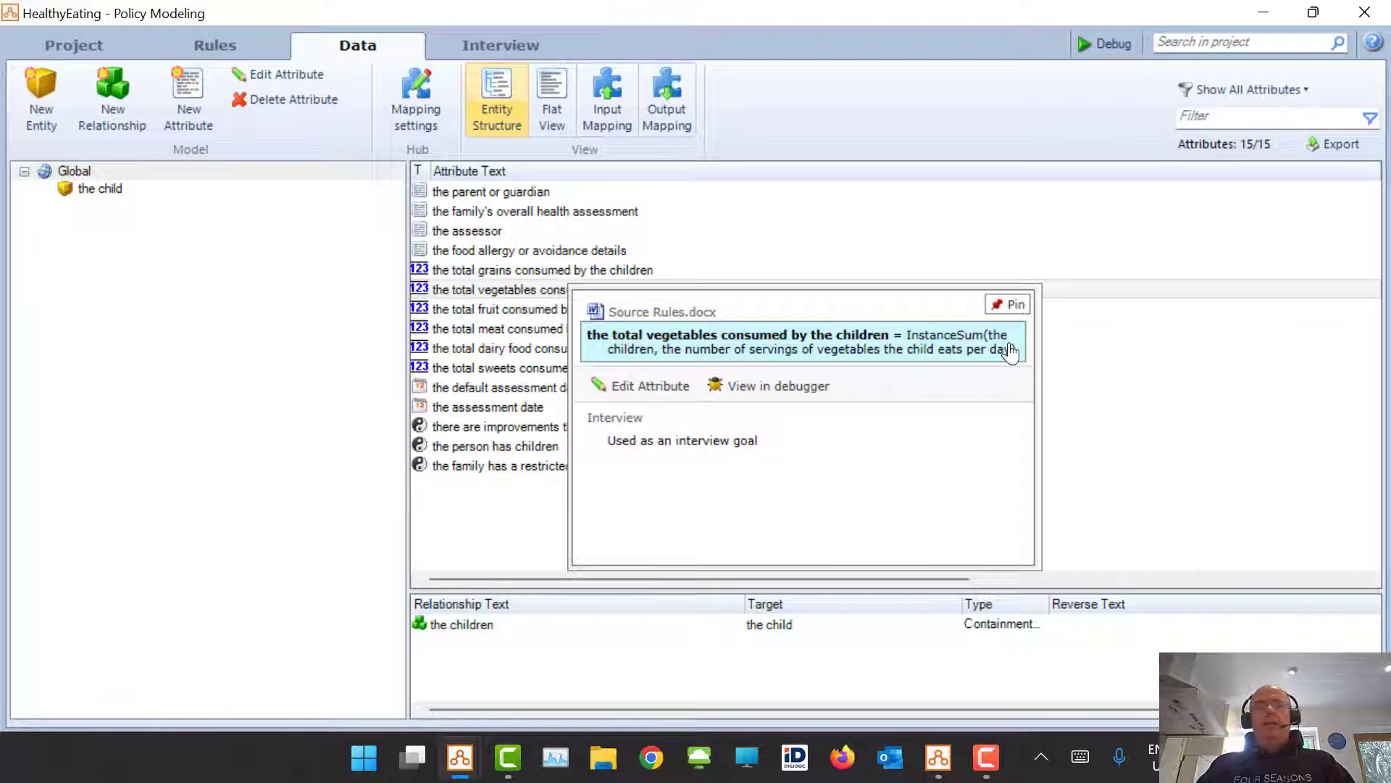
Inspect the child entity's relationship to Global, widening the relationship list's Type column to read more of it
left_click(474, 653)
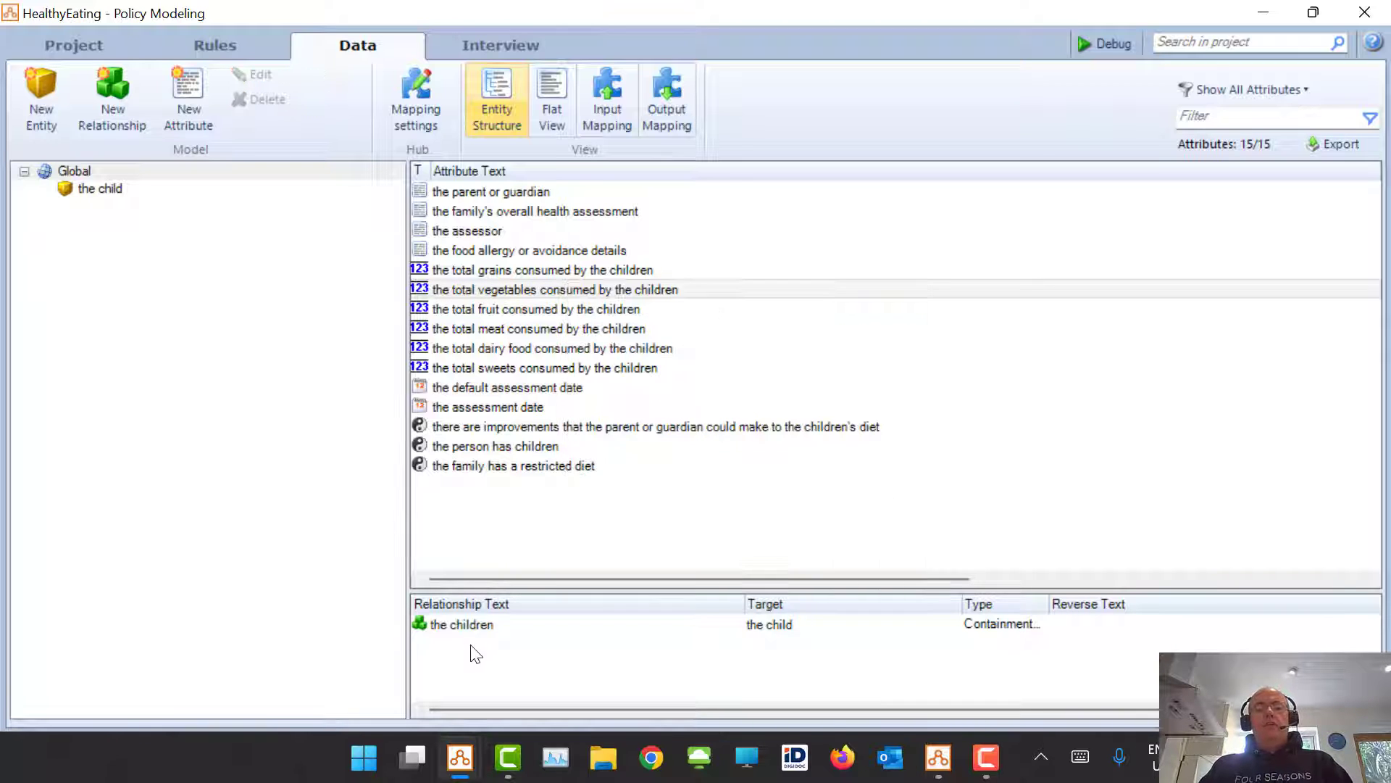
left_click(123, 193)
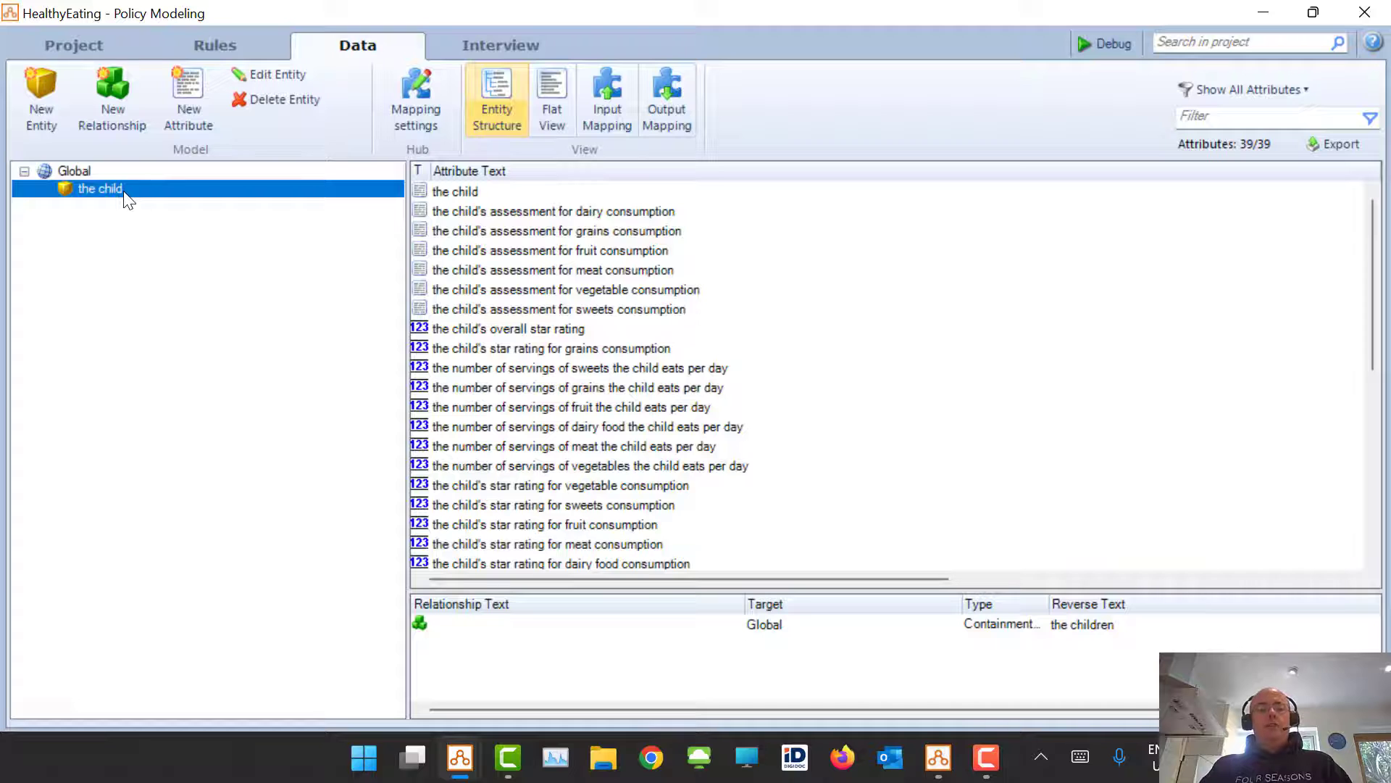
left_click(536, 626)
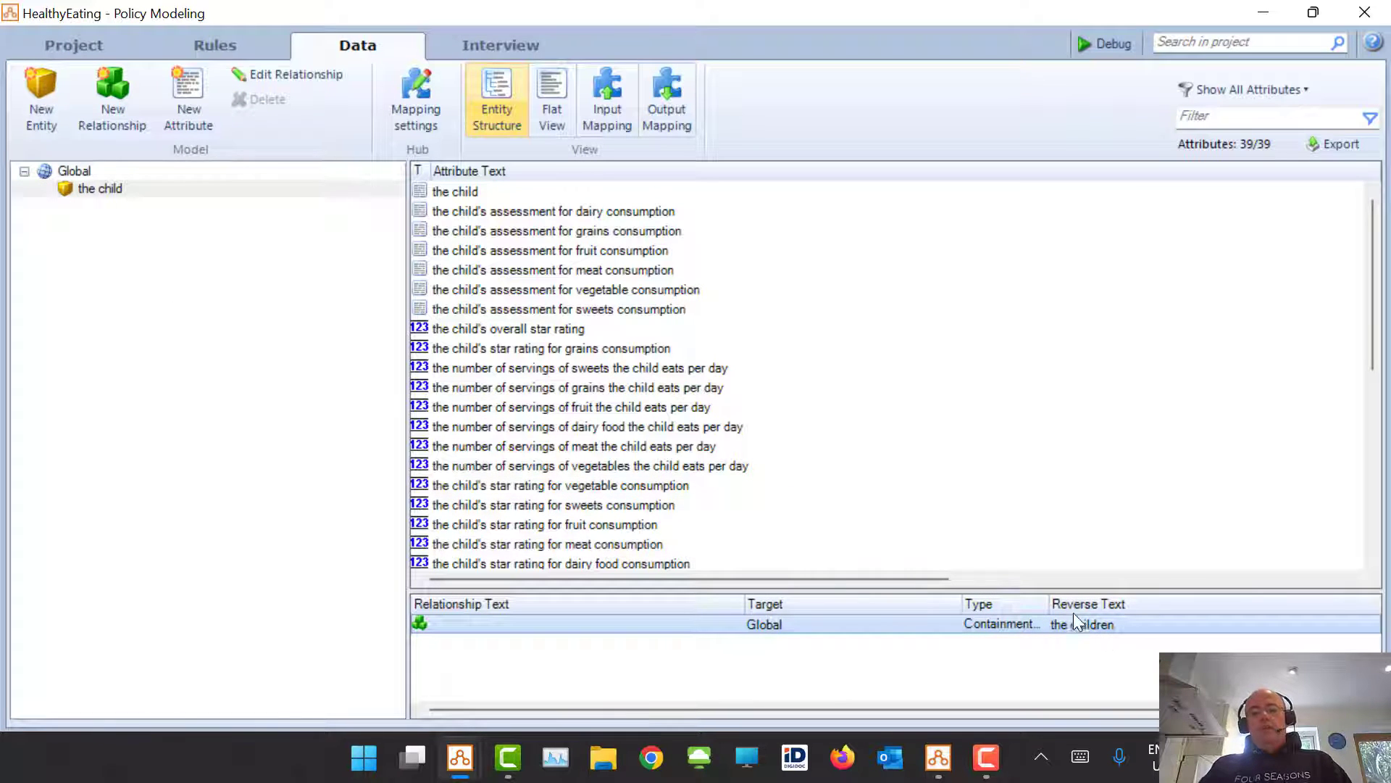
left_click_drag(1050, 602, 1107, 602)
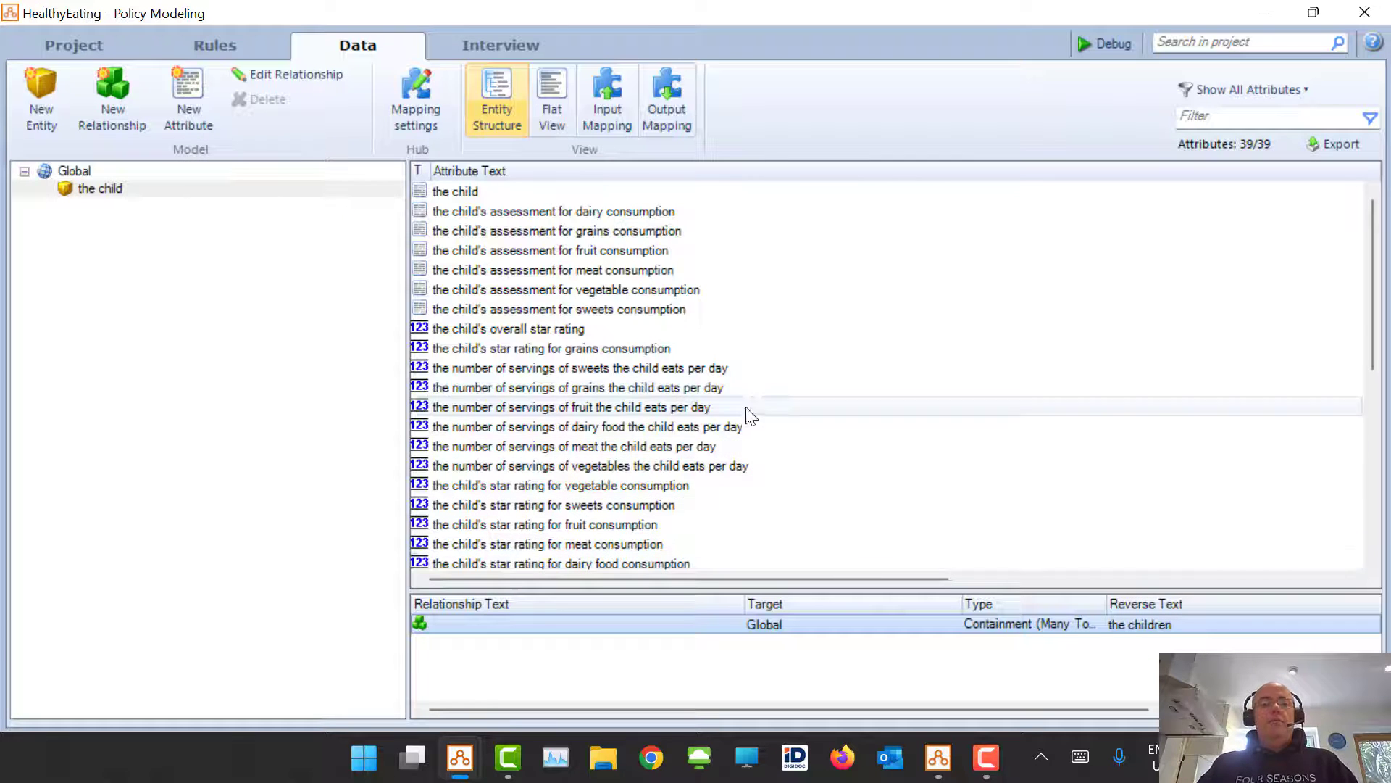
Show the rule behind the global attribute "the total fruit consumed by the children"
left_click(163, 175)
left_click(500, 309)
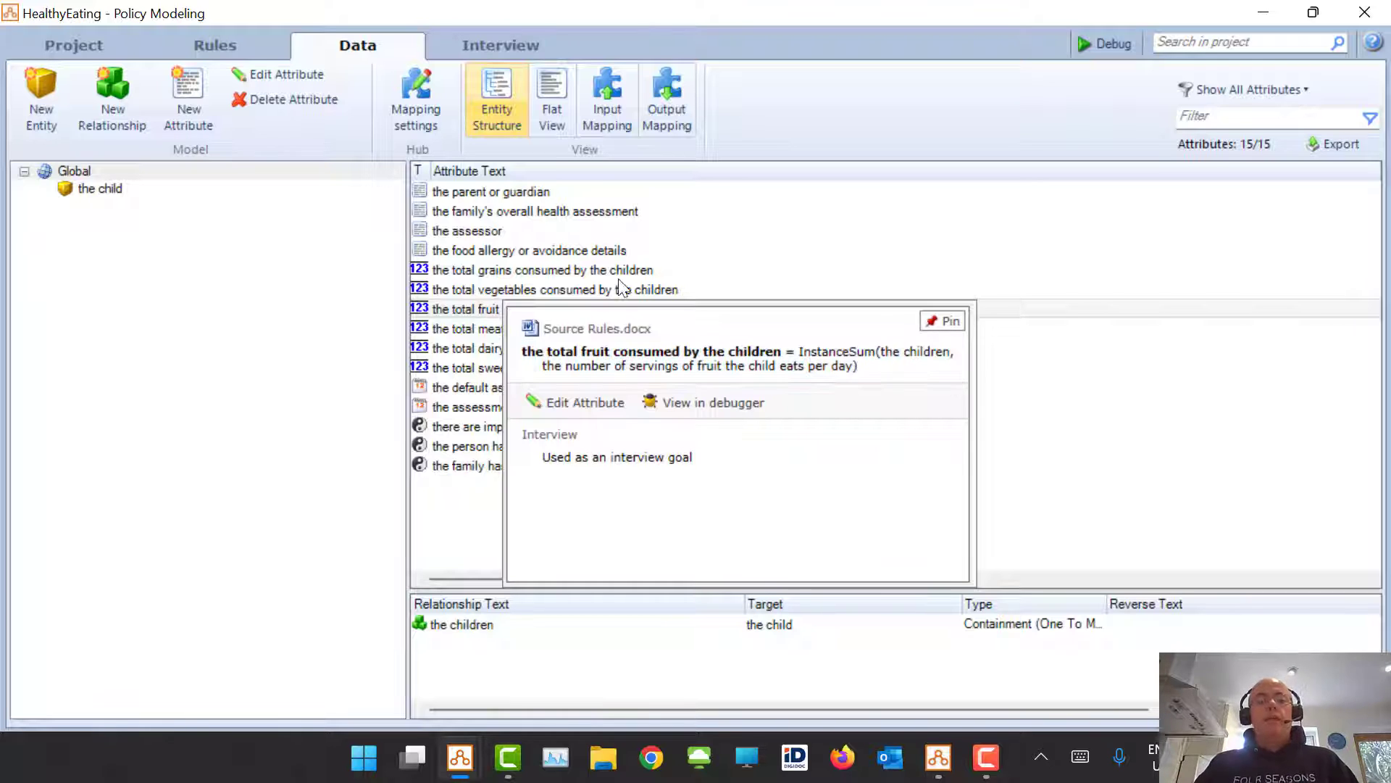
Show the rules behind the global attributes for total dairy food consumed by the children and the family's overall health assessment
mouse_move(454, 347)
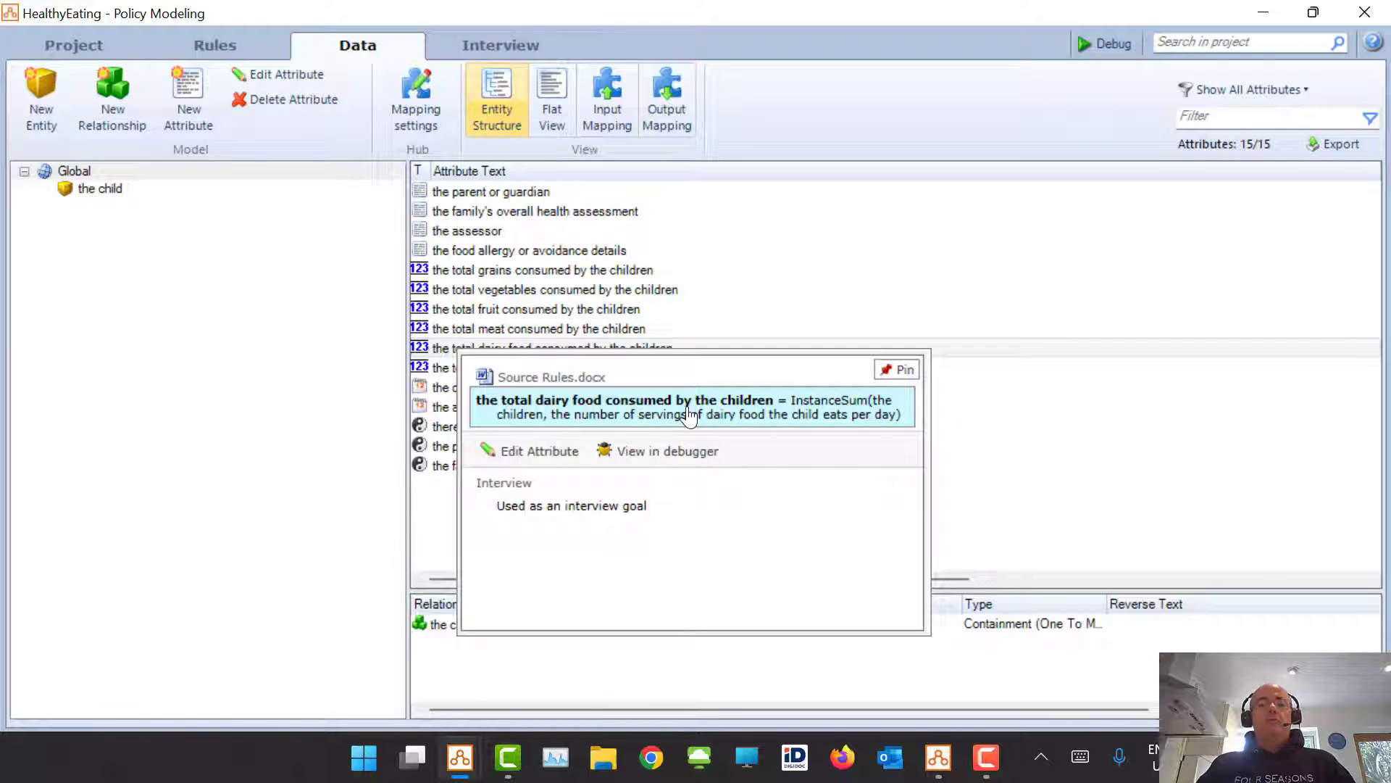
left_click(625, 212)
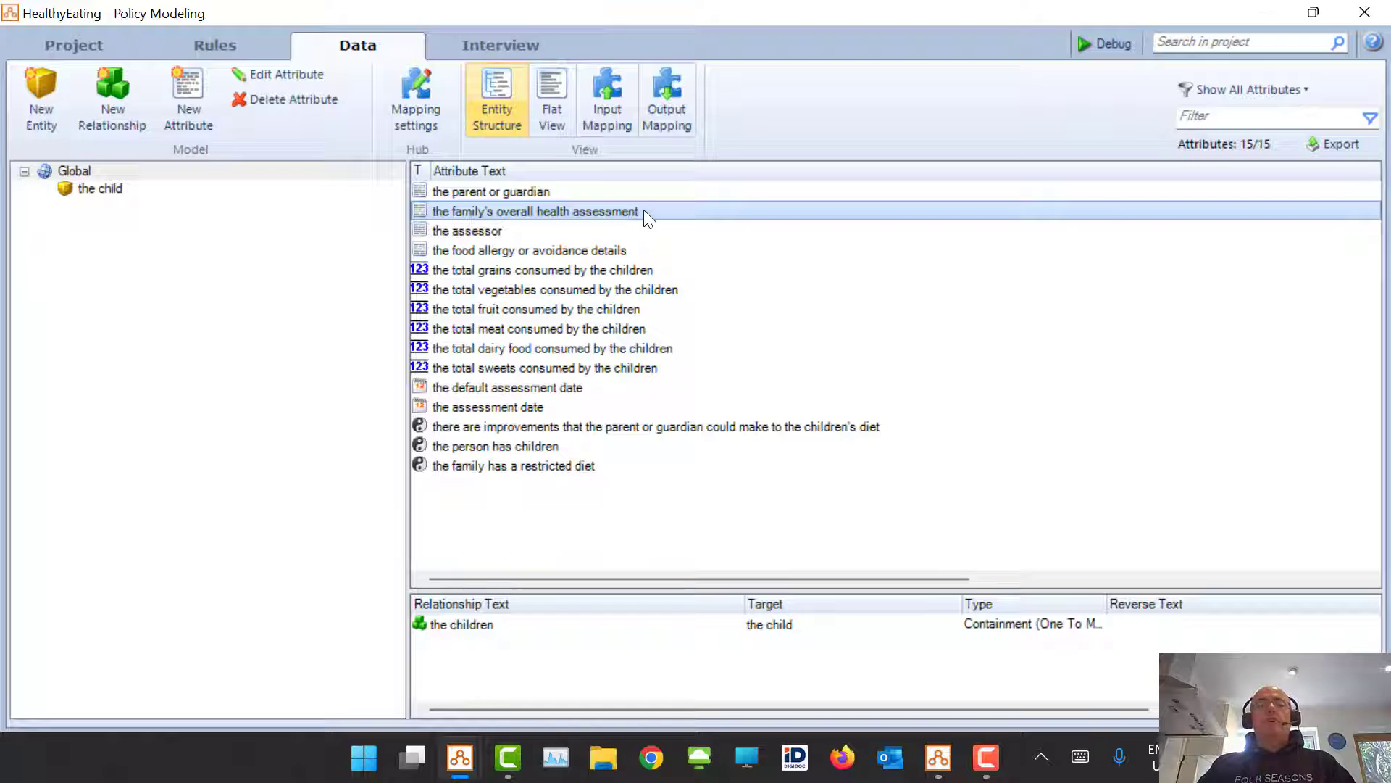
mouse_move(643, 210)
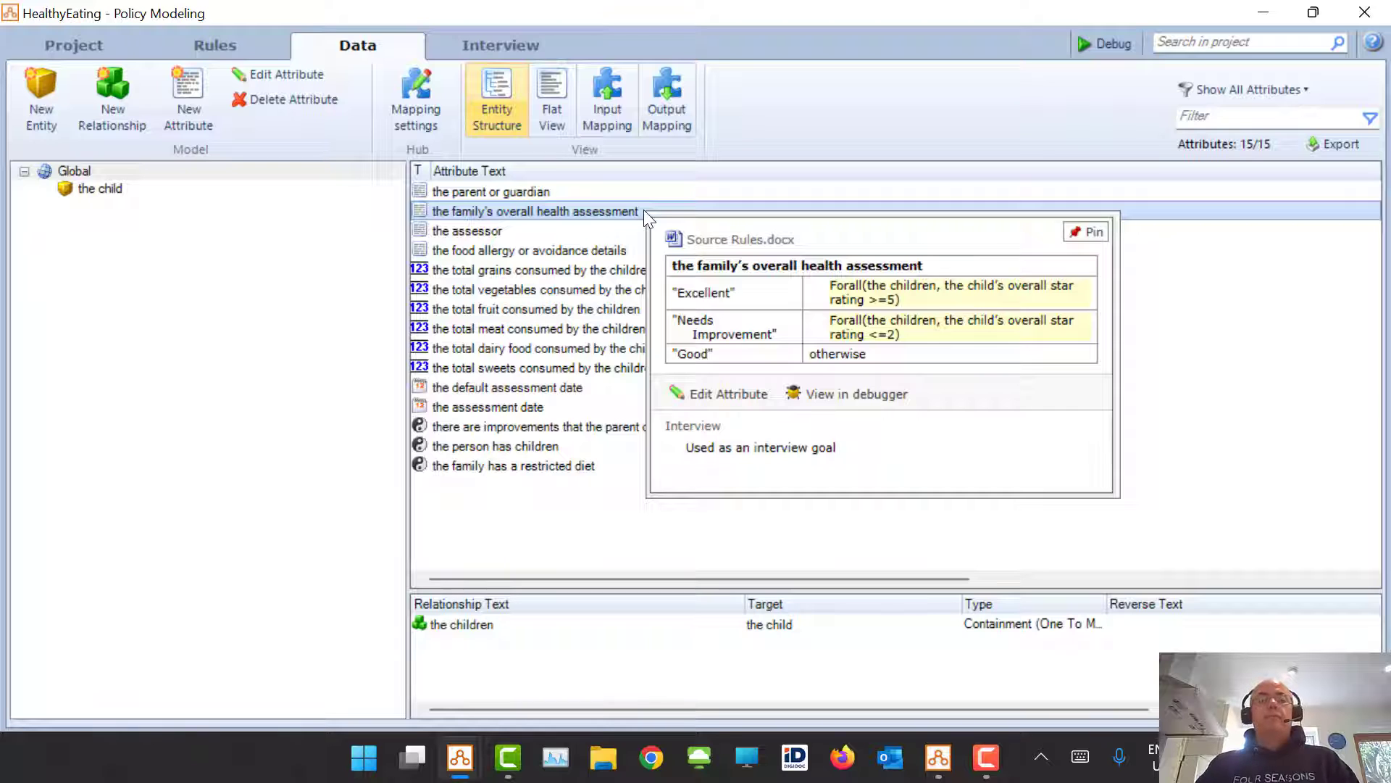
Show the child entity's rules for "the child's assessment for dairy consumption" and "the child needs to eat more meat"
left_click(111, 195)
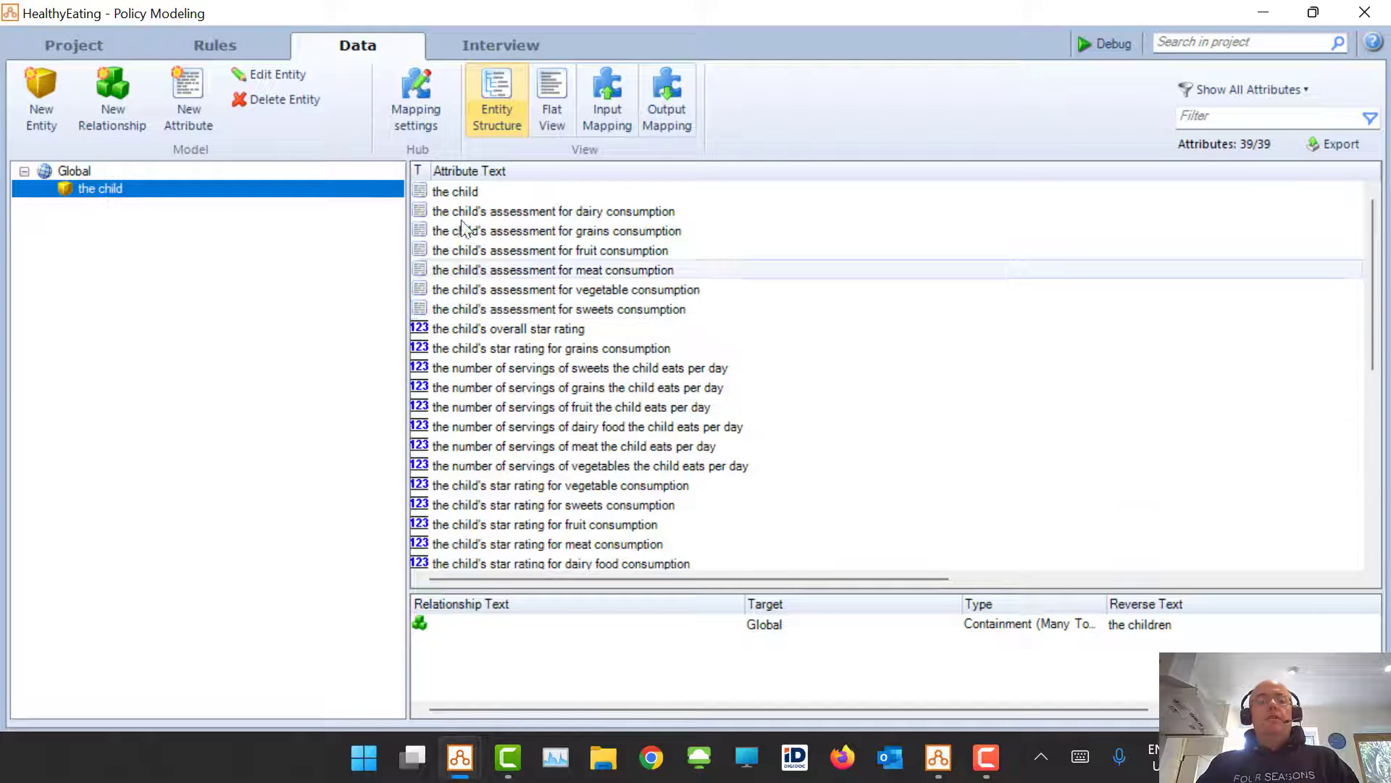
left_click(556, 211)
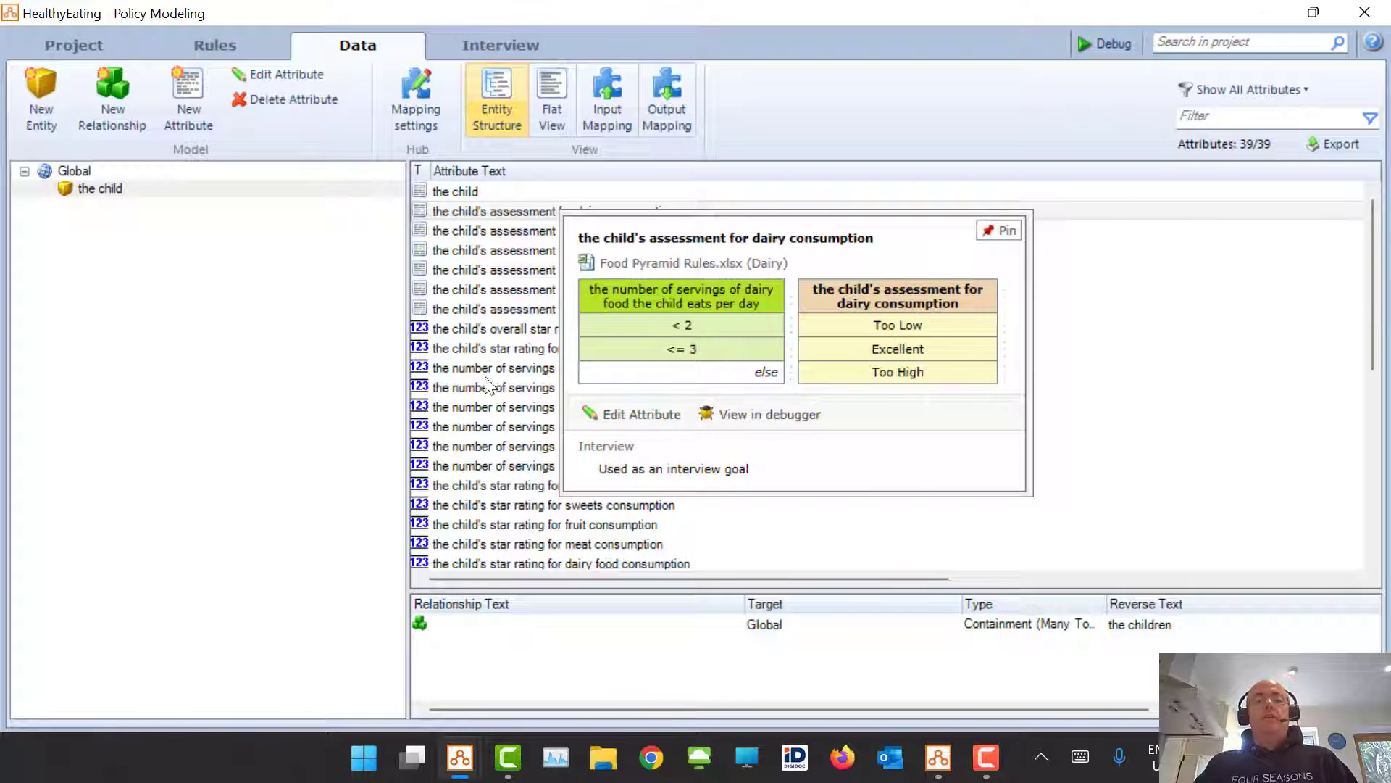
left_click(574, 292)
scroll(580, 300, "down", 1)
scroll(575, 297, "down", 5)
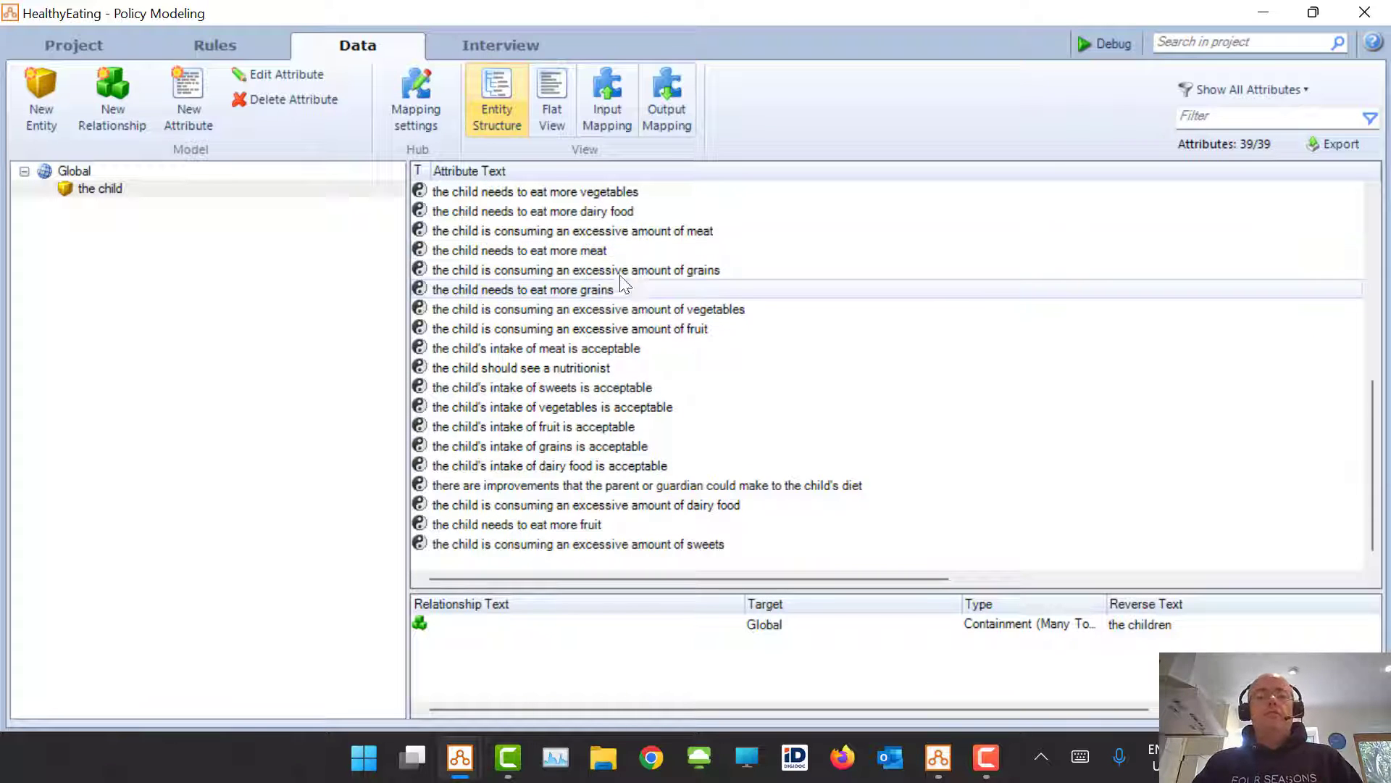
right_click(545, 251)
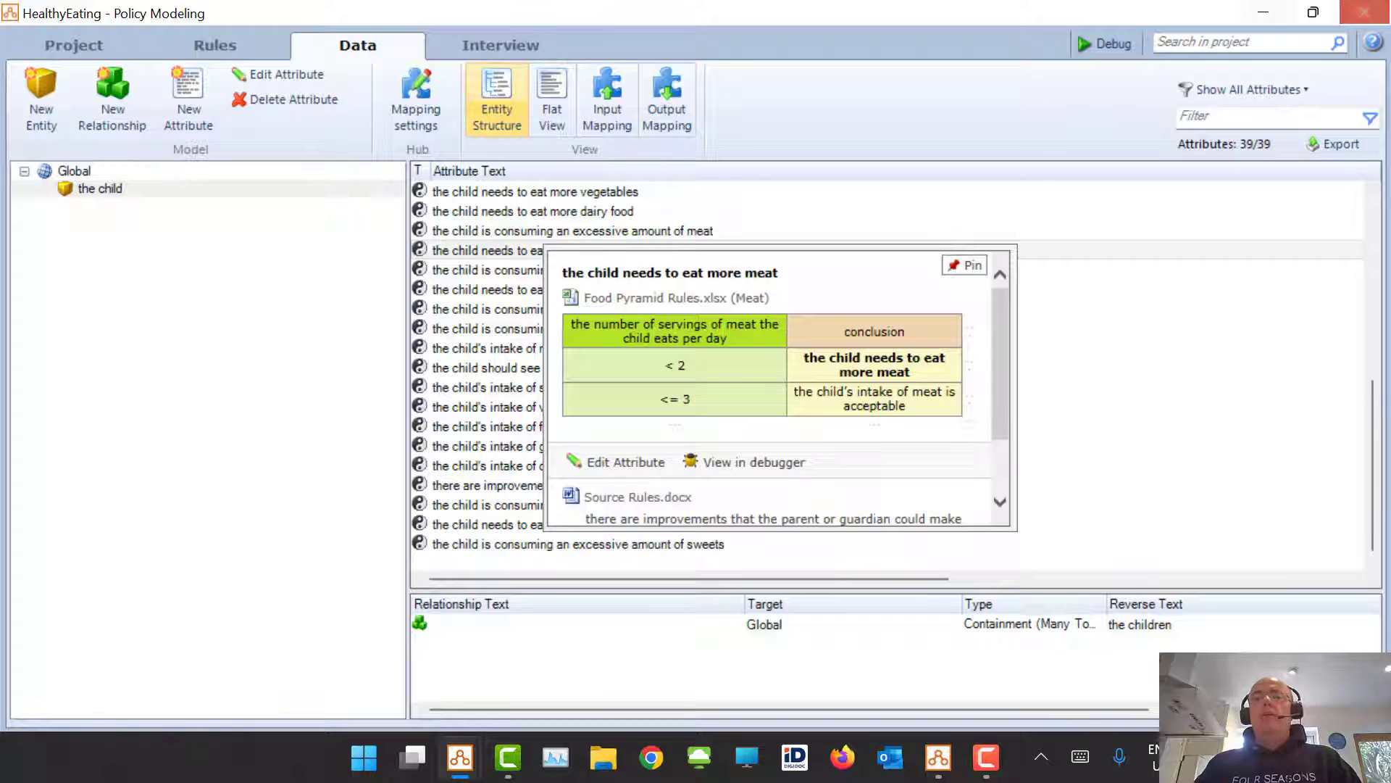
Debug the project in a maximized window and complete the interview's family details with the parent or guardian's name
left_click(1089, 33)
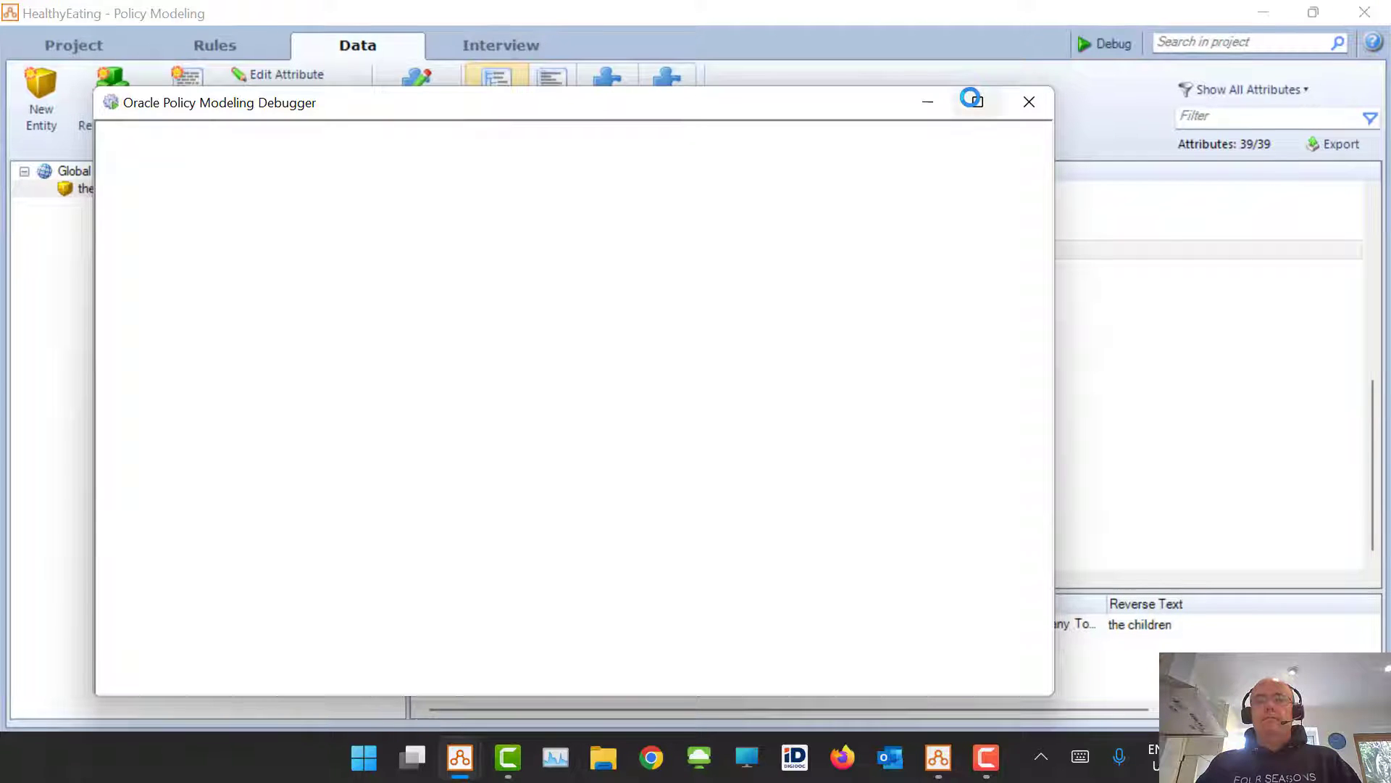
left_click(975, 104)
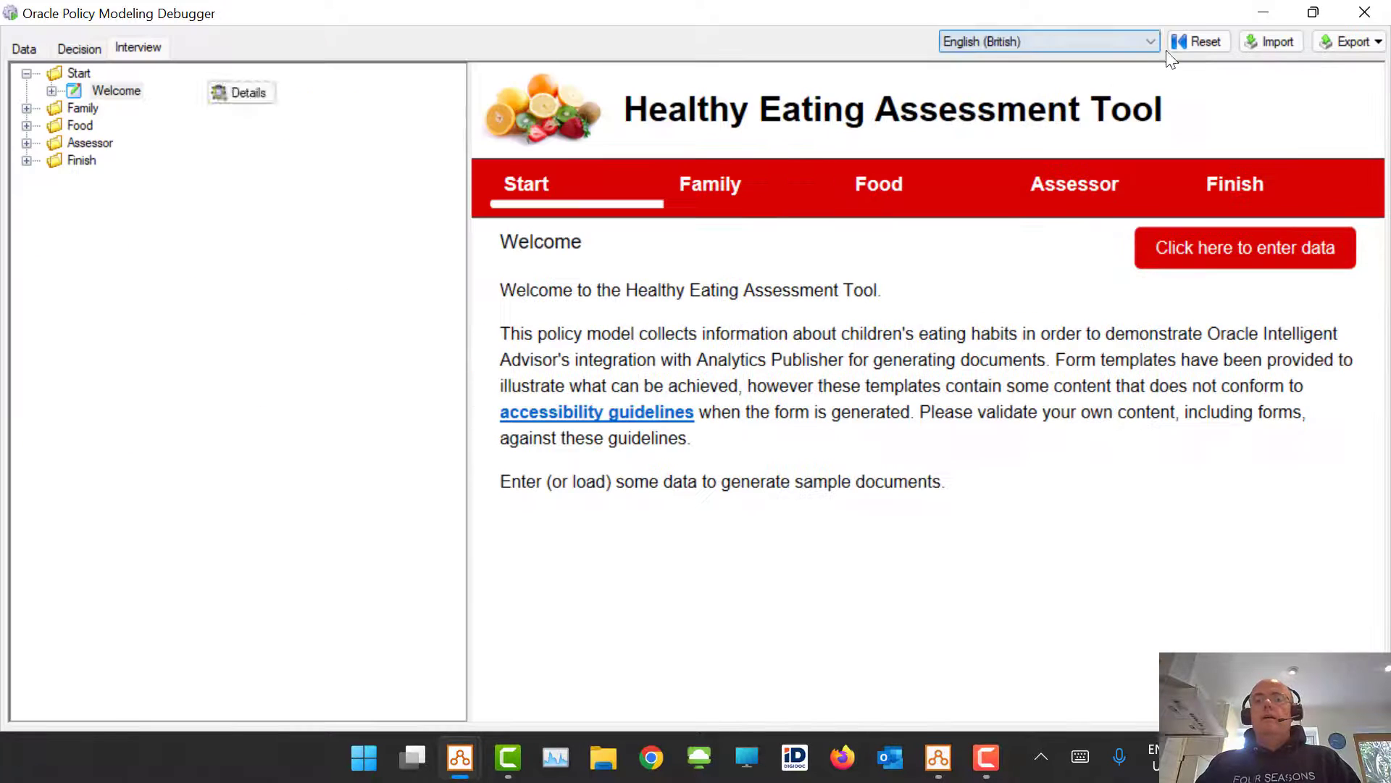
left_click(1235, 264)
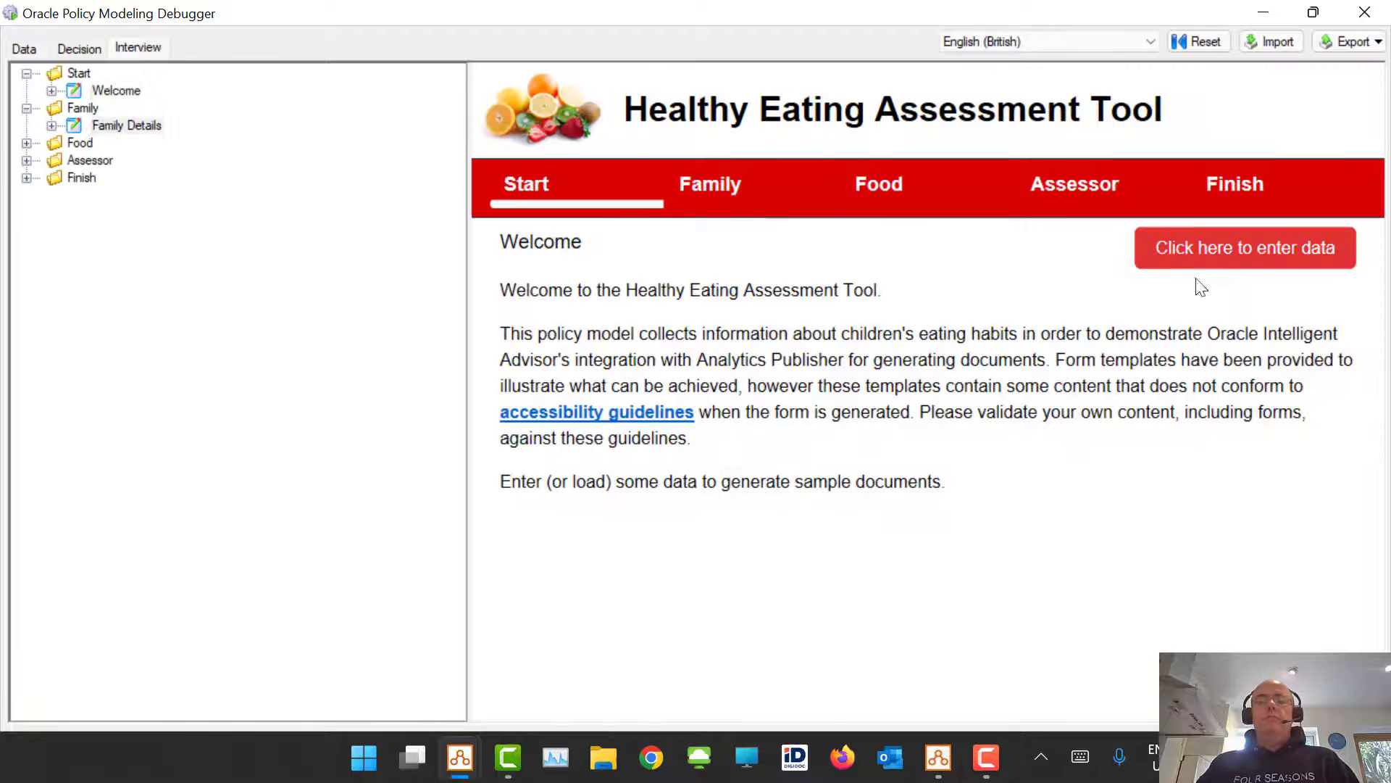
type("NAPIER")
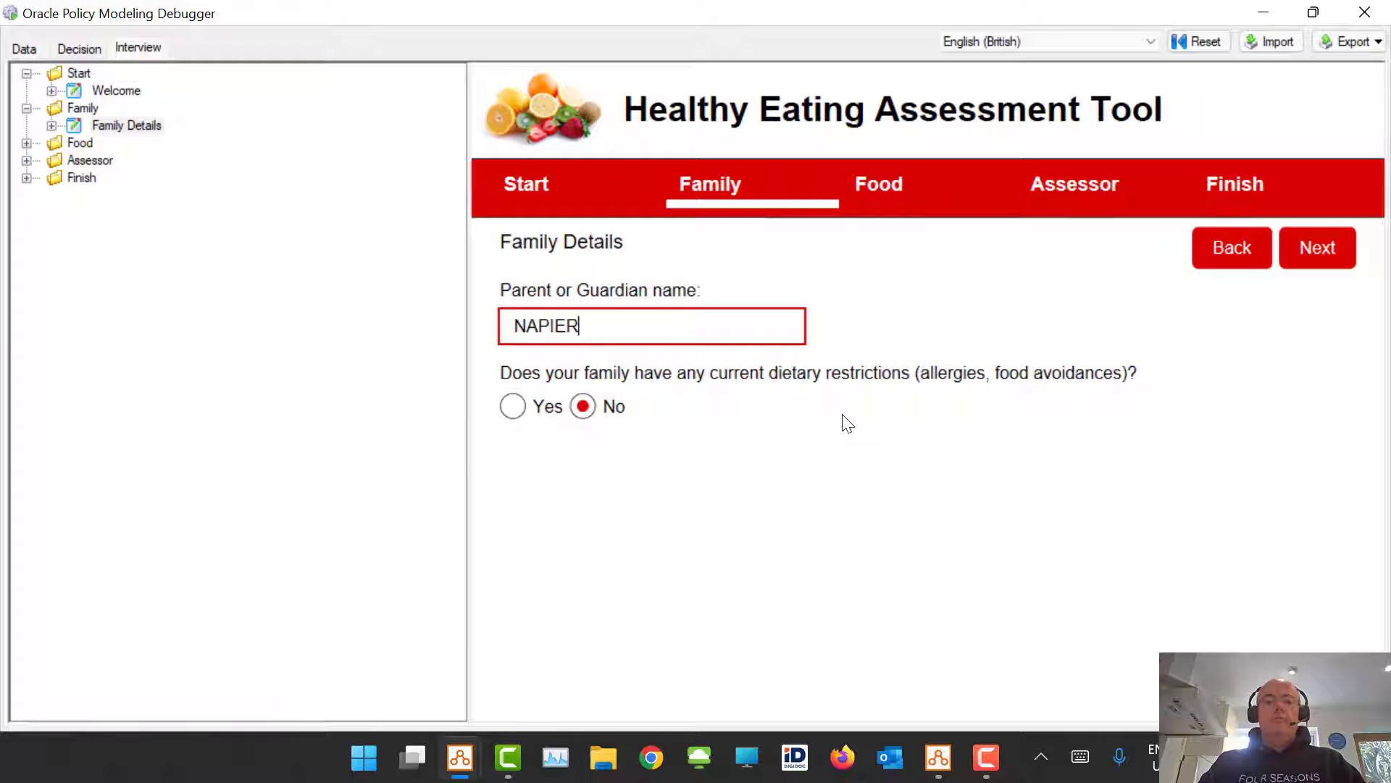
left_click(1329, 254)
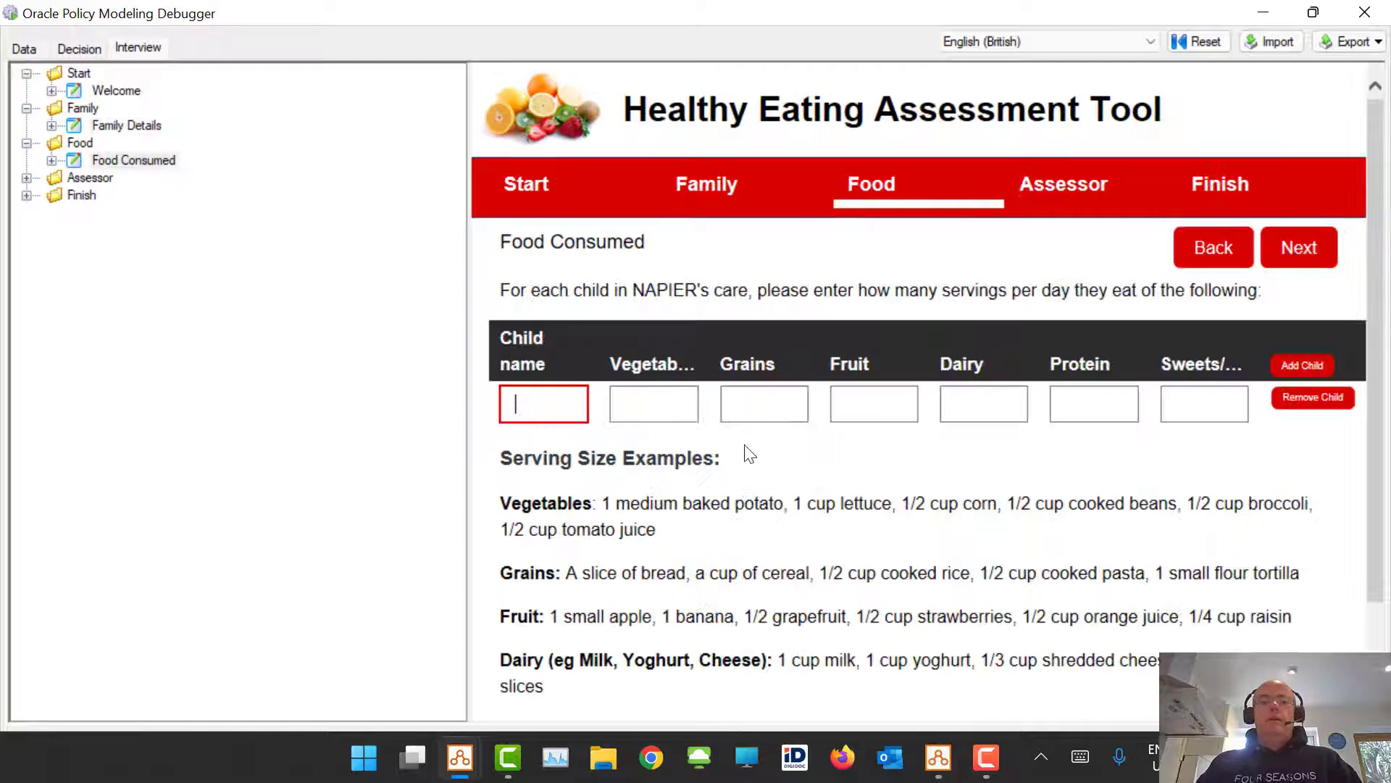
Enter the child's name with daily servings of 4 vegetables, 2 grains and 2 fruit
type("Richard")
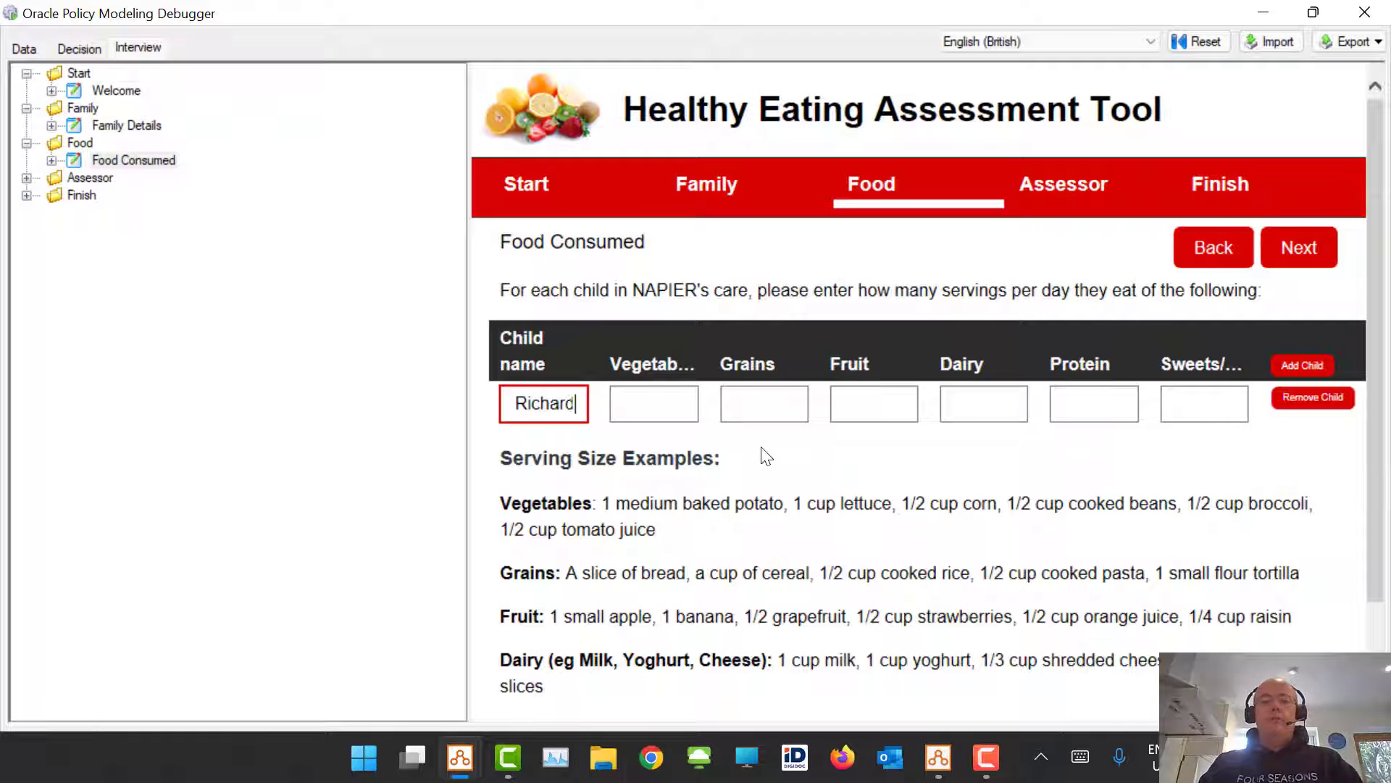
key("Tab")
type("4")
key("Tab")
type("2")
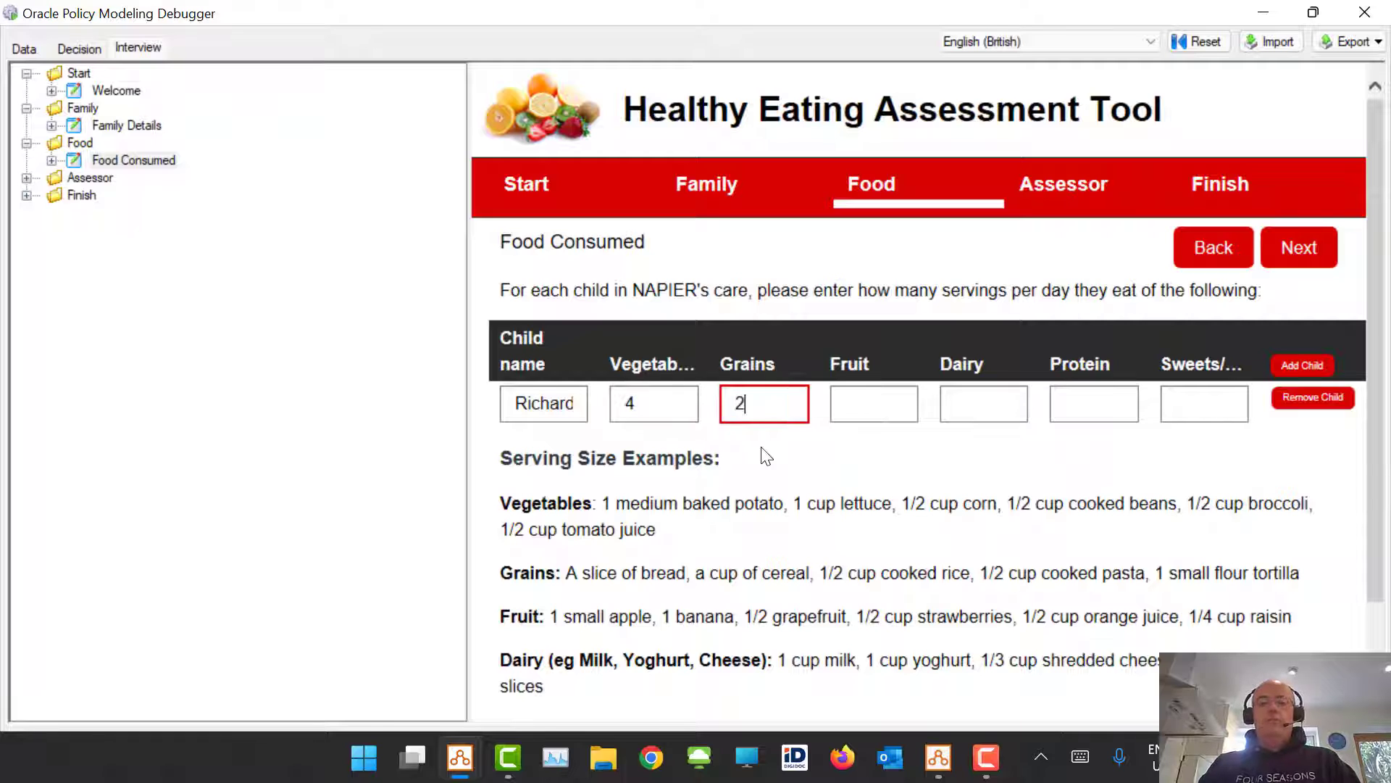
key("Tab")
type("2")
key("Tab")
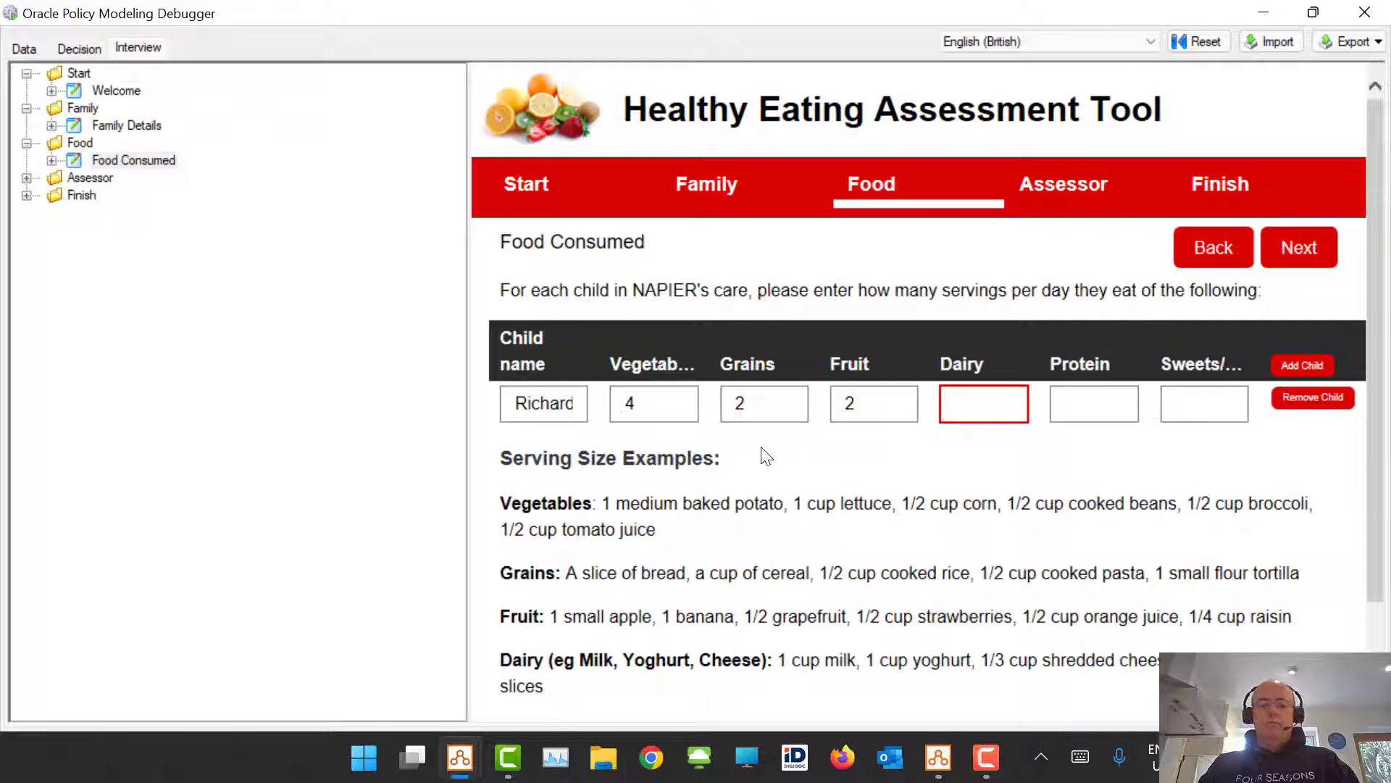
Enter the child's daily servings as 2 dairy, 3 protein and 6 sweets, and proceed to the assessor details
type("2")
key("Tab")
type("3")
key("Tab")
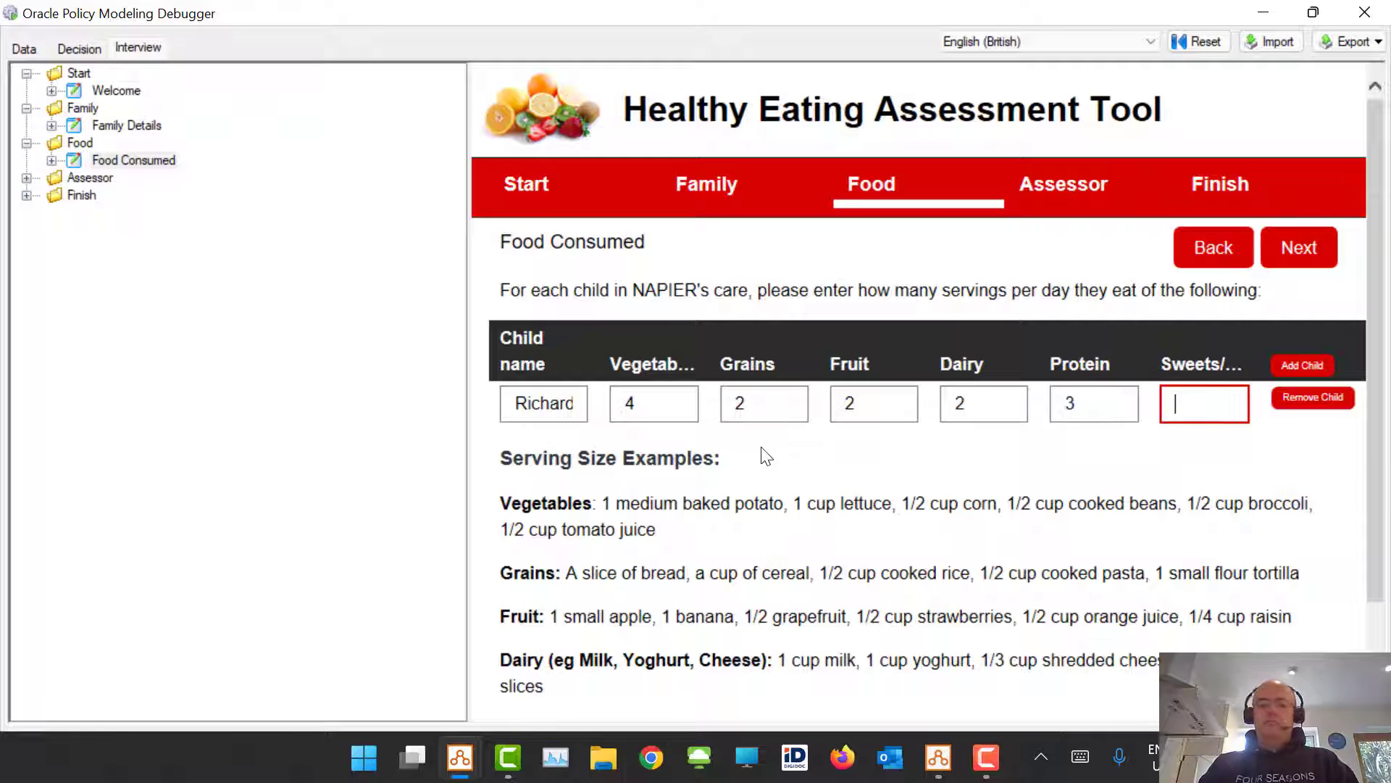
type("6")
key("Tab")
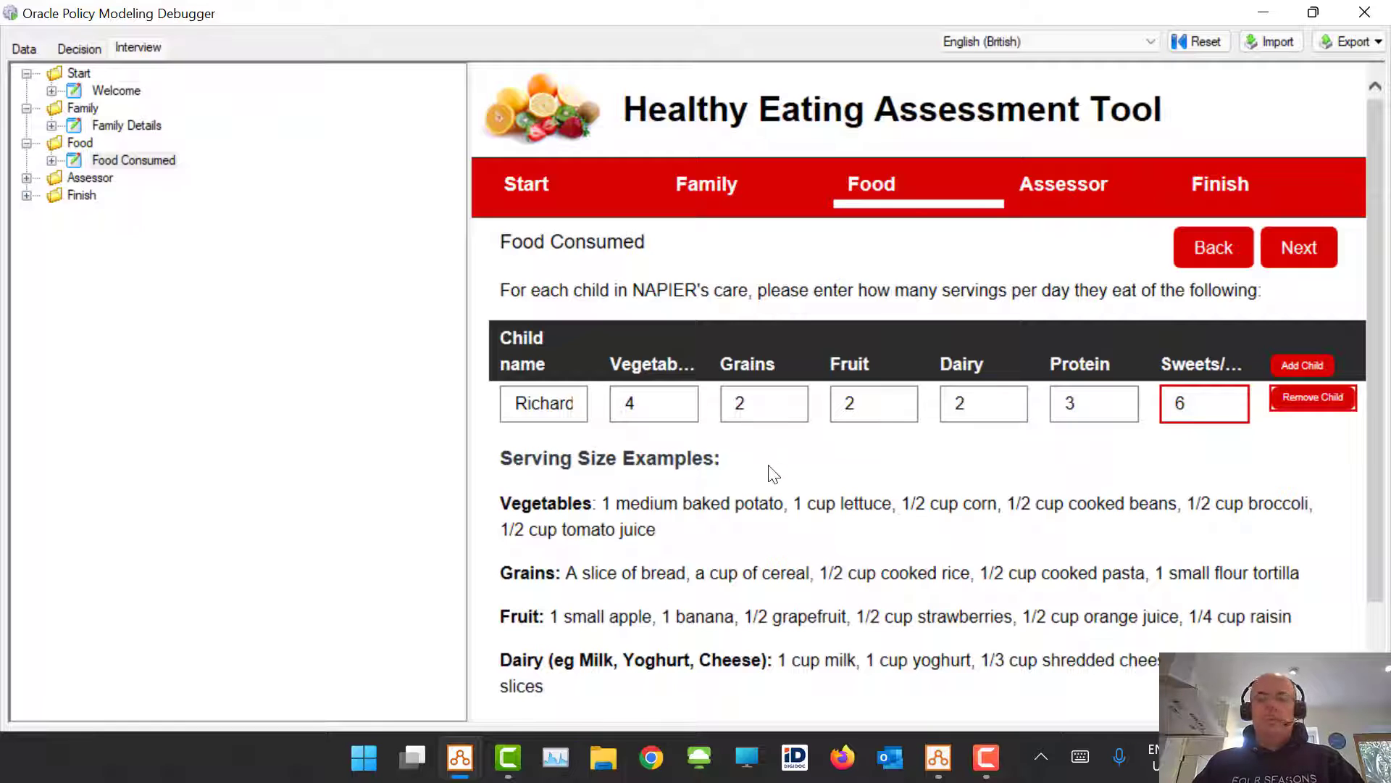
left_click(1303, 257)
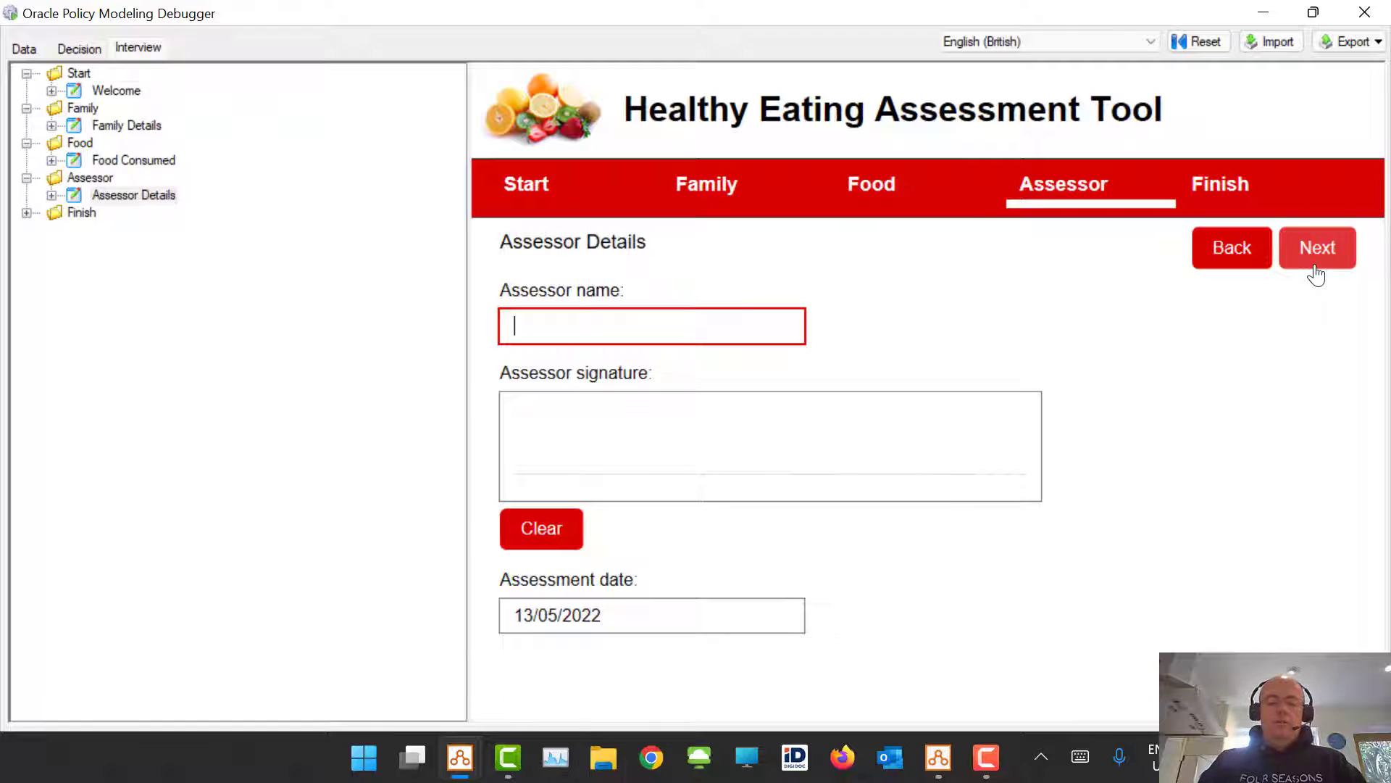
Enter the assessor's name, draw a signature, and finish the interview to review the available documents
type("DR SMITH")
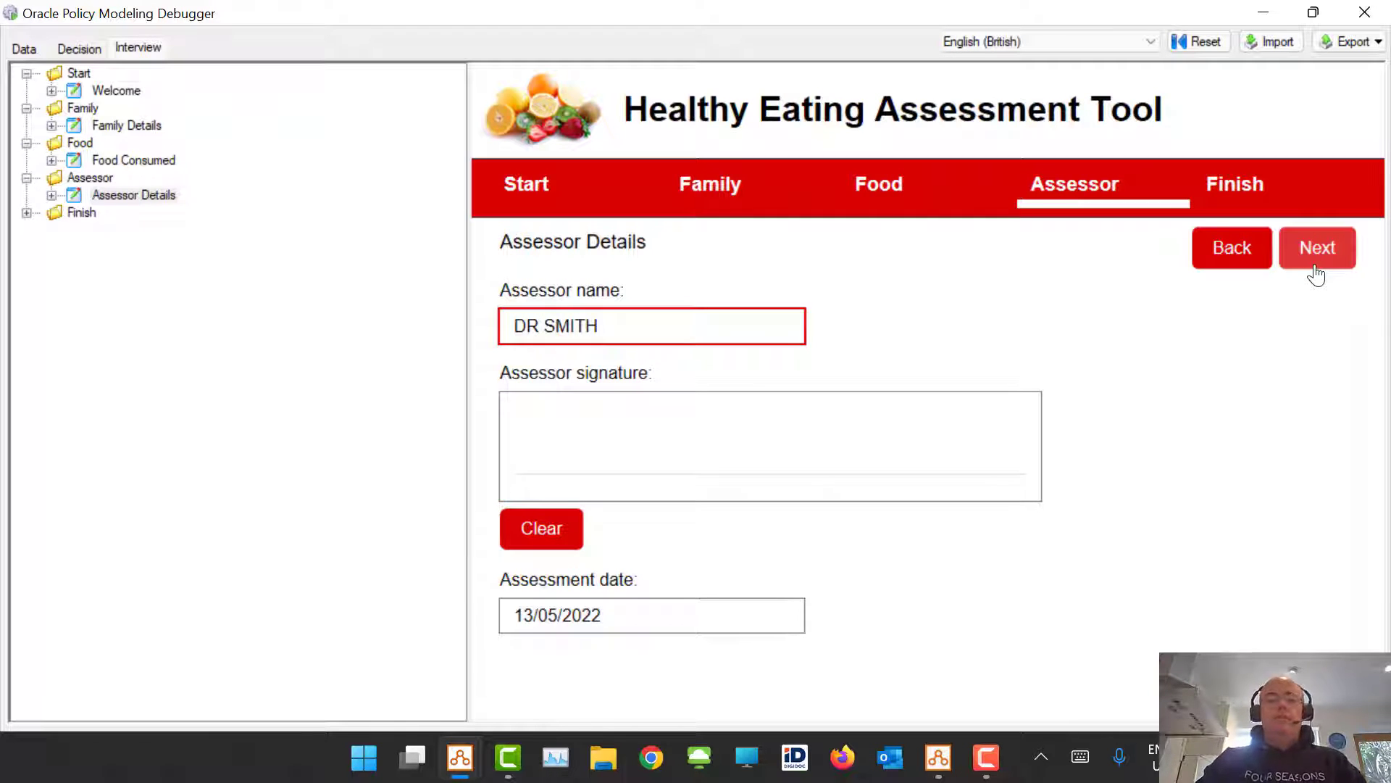
mouse_move(685, 428)
left_mouse_down()
mouse_move(830, 454)
mouse_move(798, 491)
left_mouse_up()
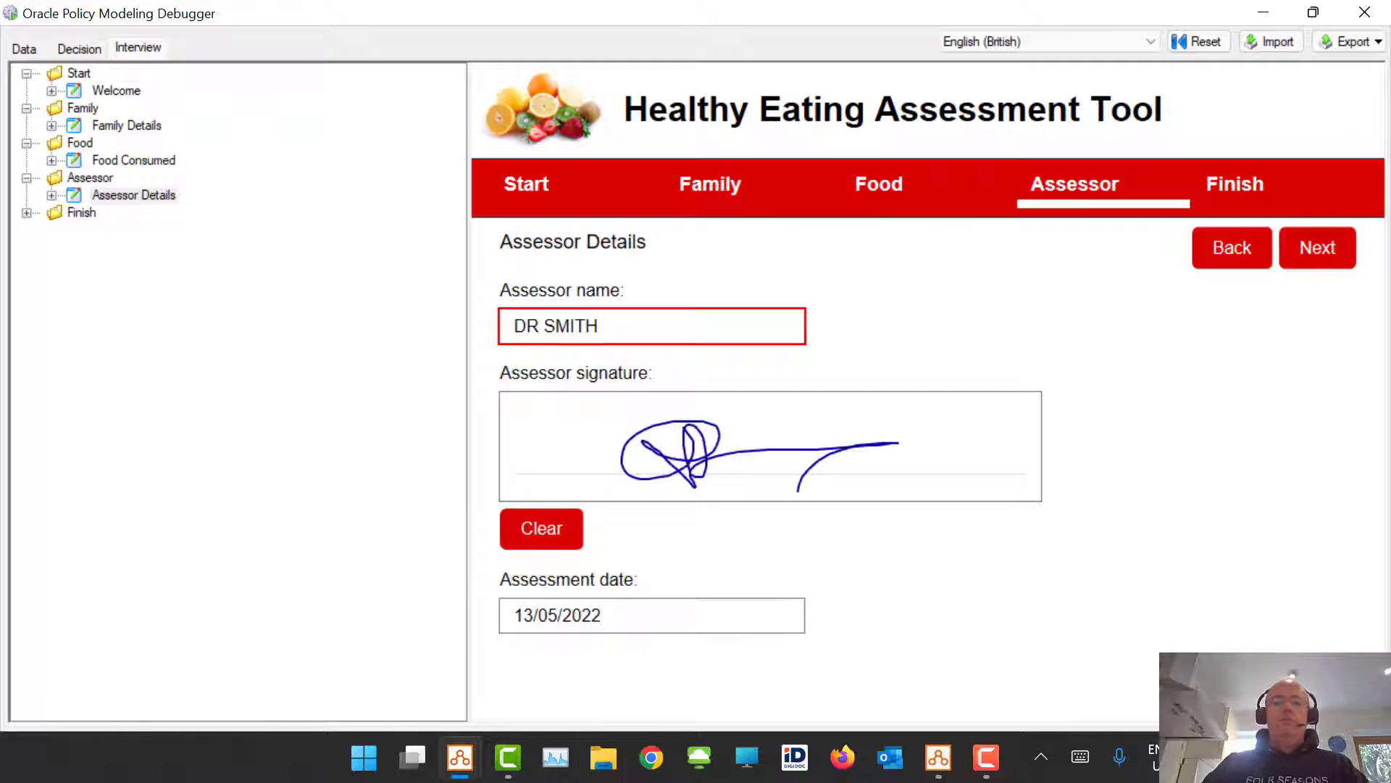
left_click(1321, 257)
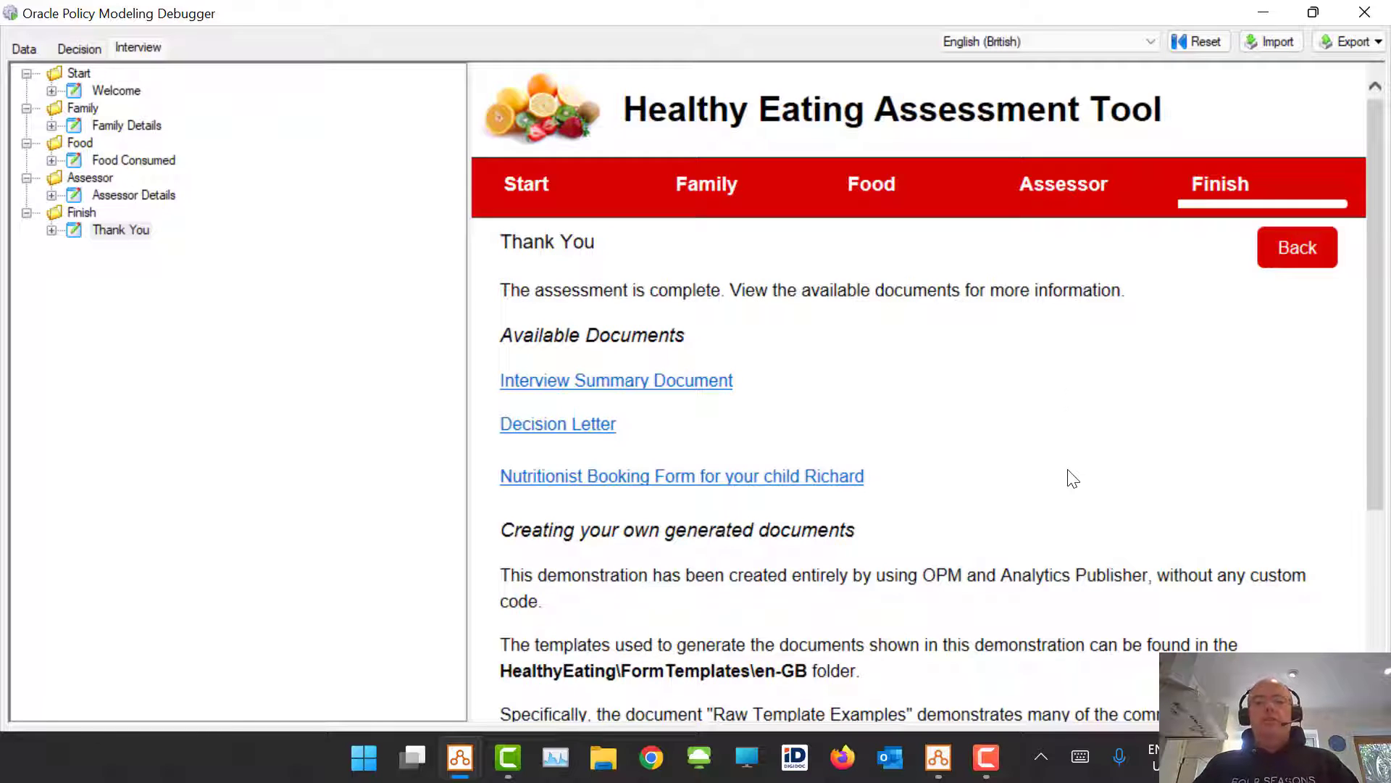
scroll(1081, 467, "down", 4)
scroll(1085, 466, "up", 4)
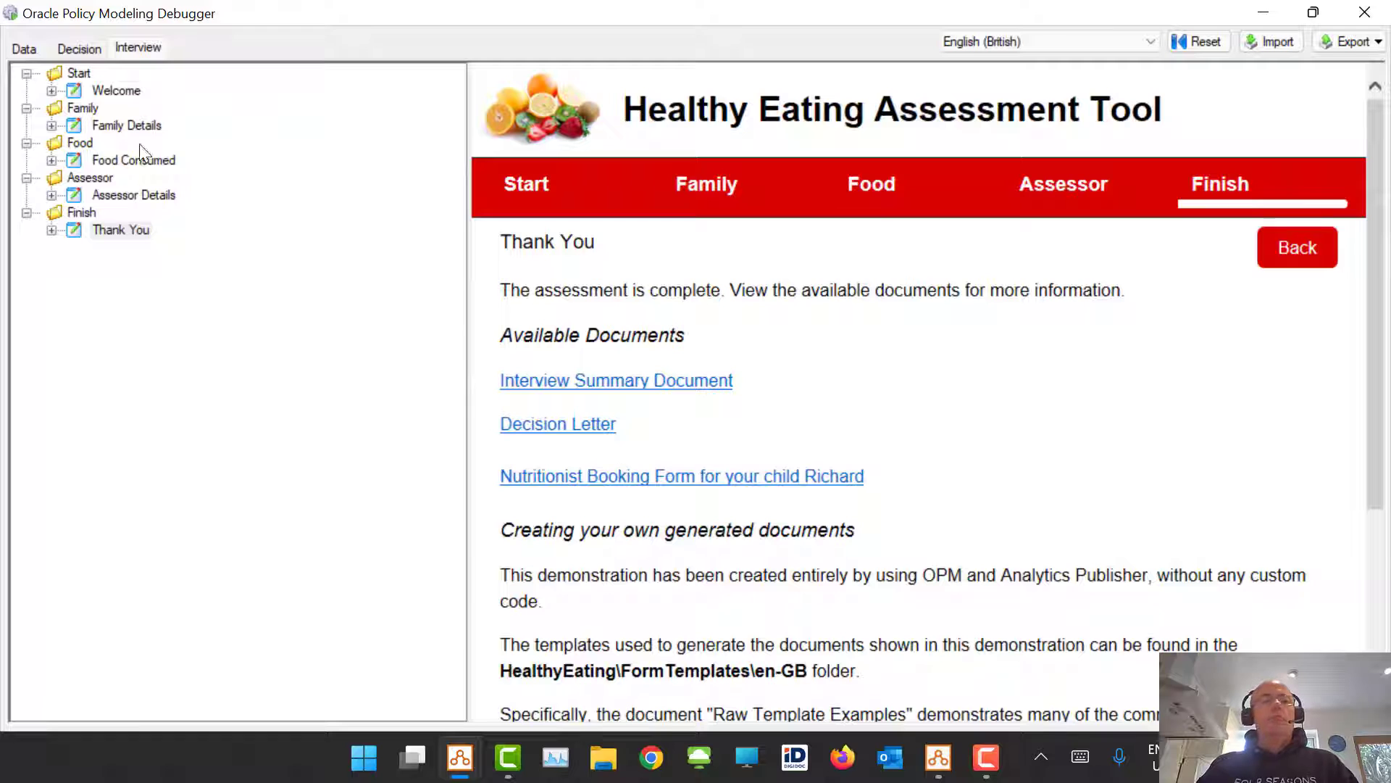
Examine the child instance's data in the debugger, including the sweets servings and the star rating for sweets consumption
left_click(24, 49)
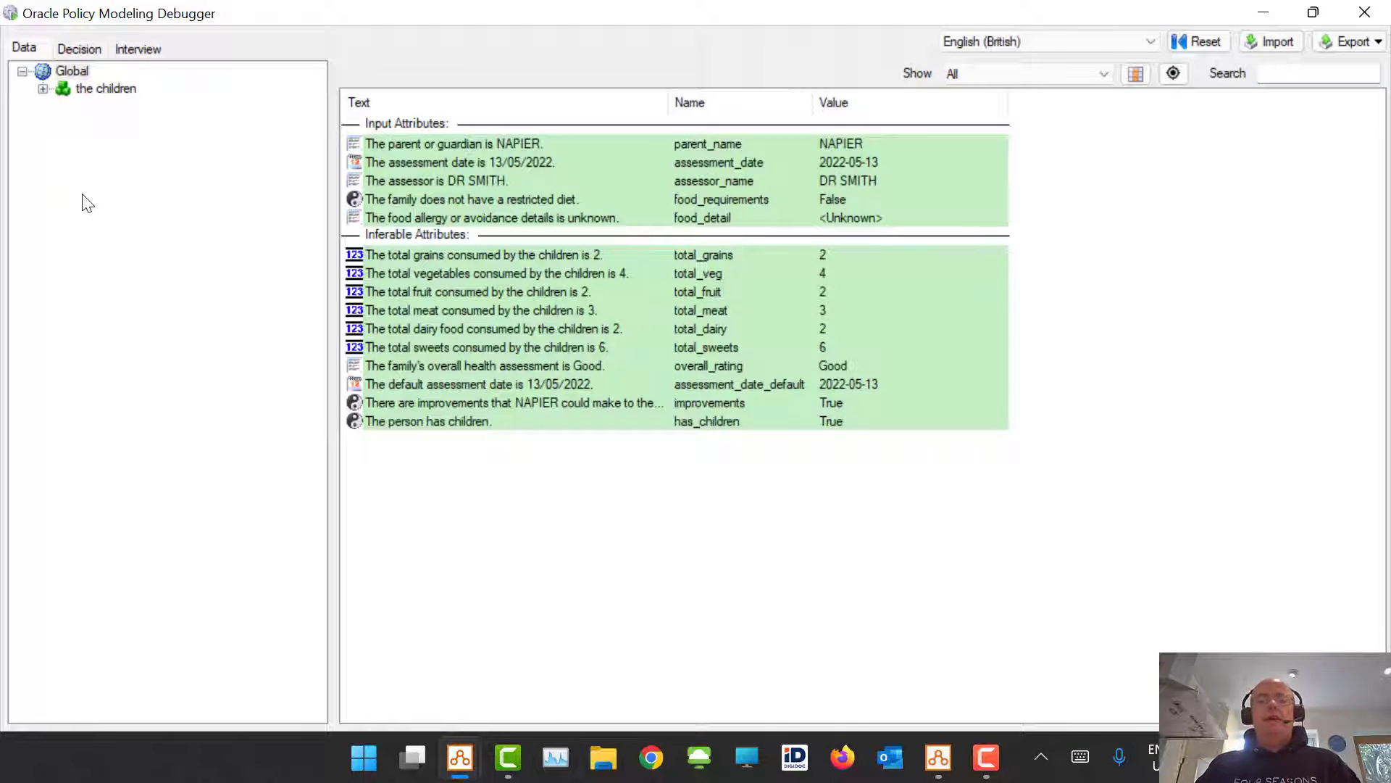
left_click(42, 88)
left_click(116, 106)
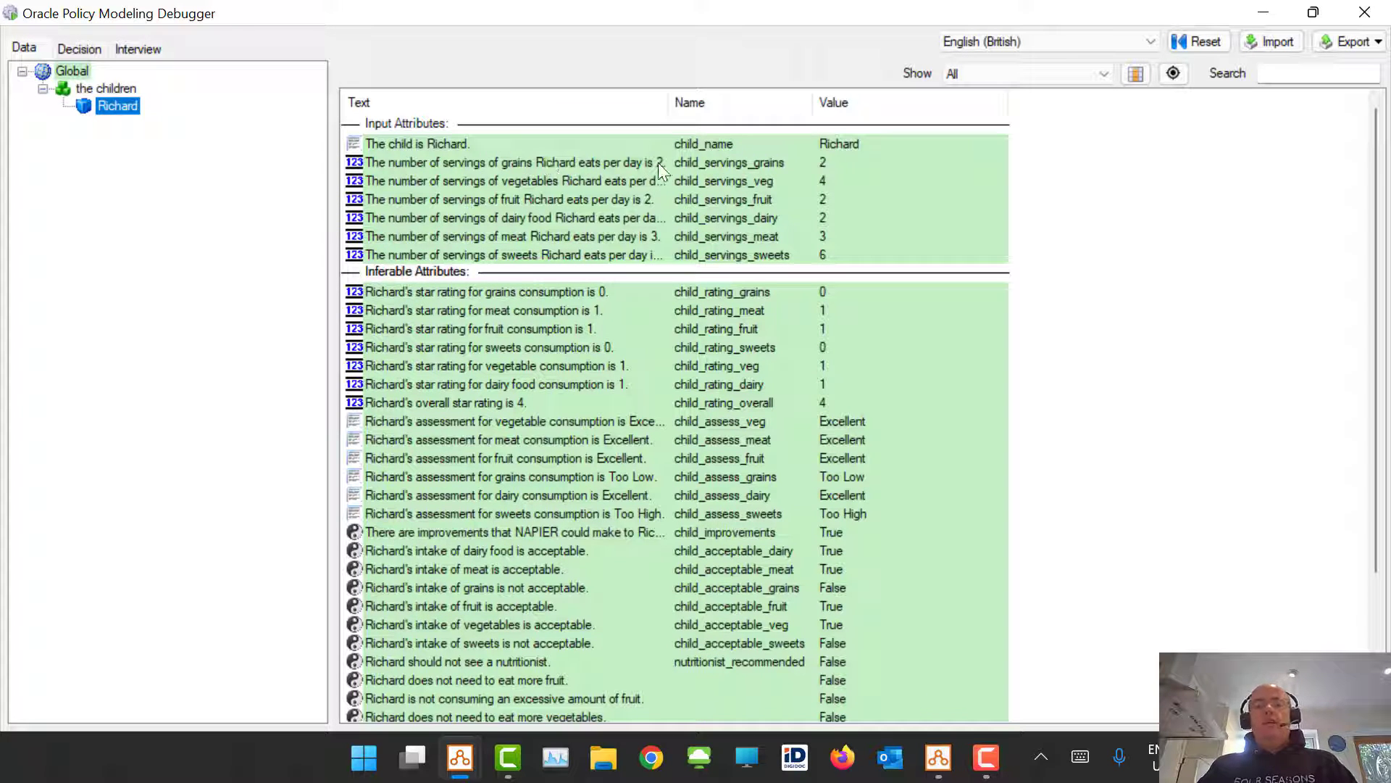
left_click(531, 255)
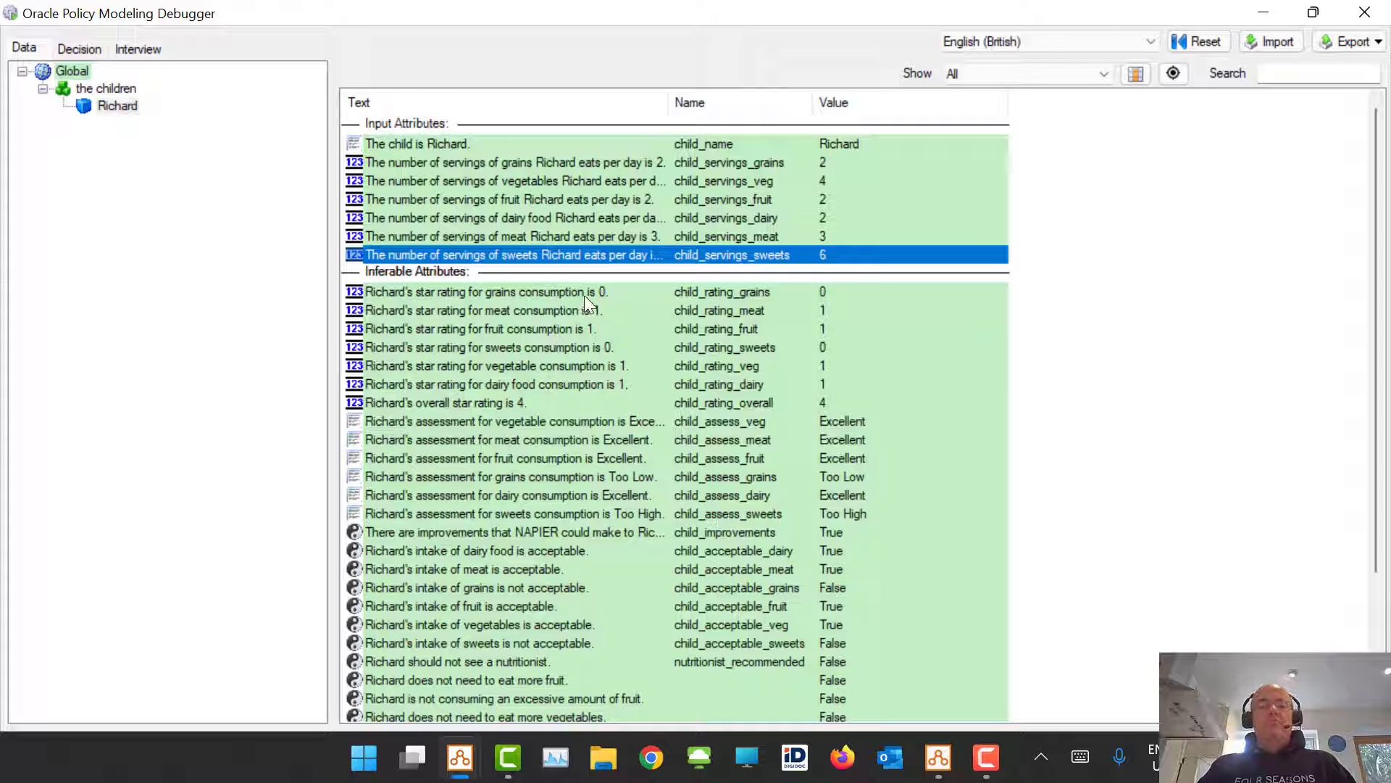
left_click(519, 350)
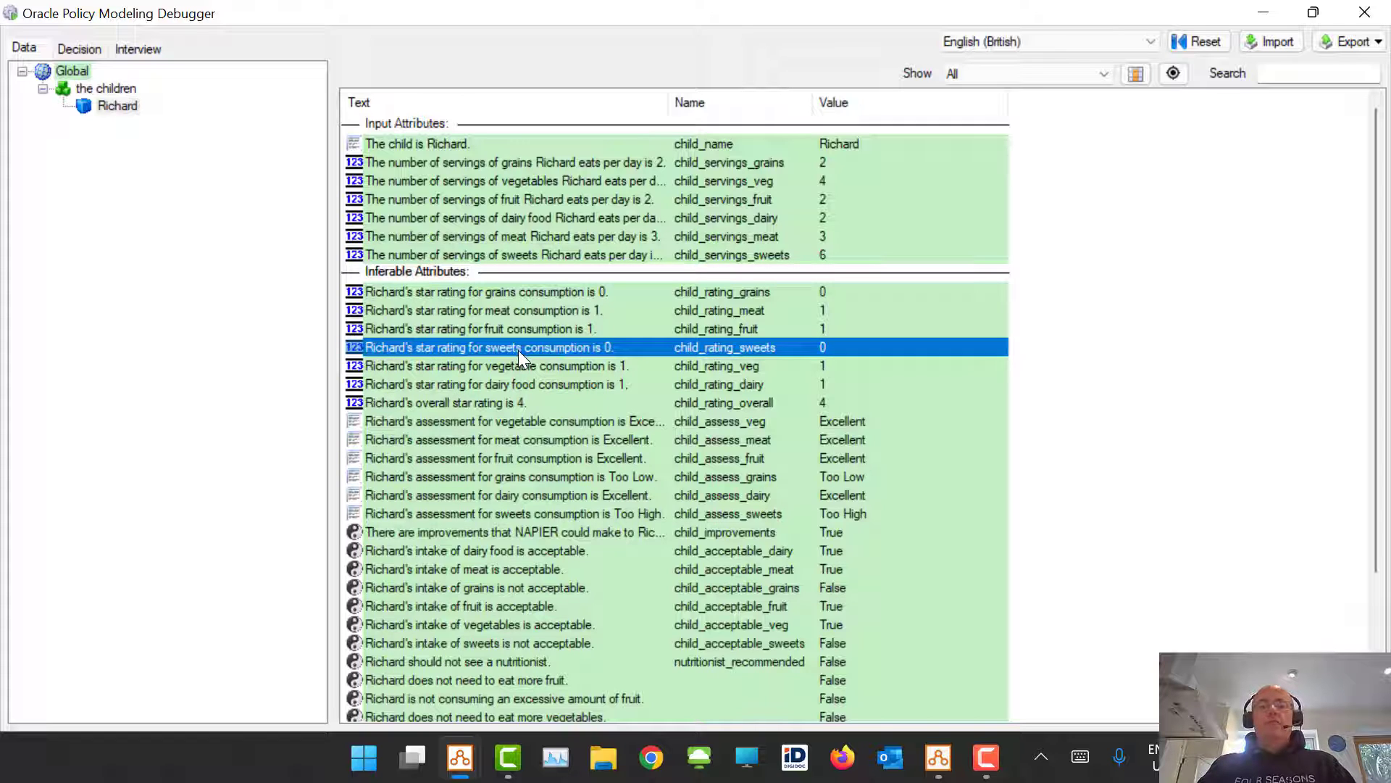
Show the attribute usage of the child's star rating for fruit consumption, including its rule table
left_click(532, 329)
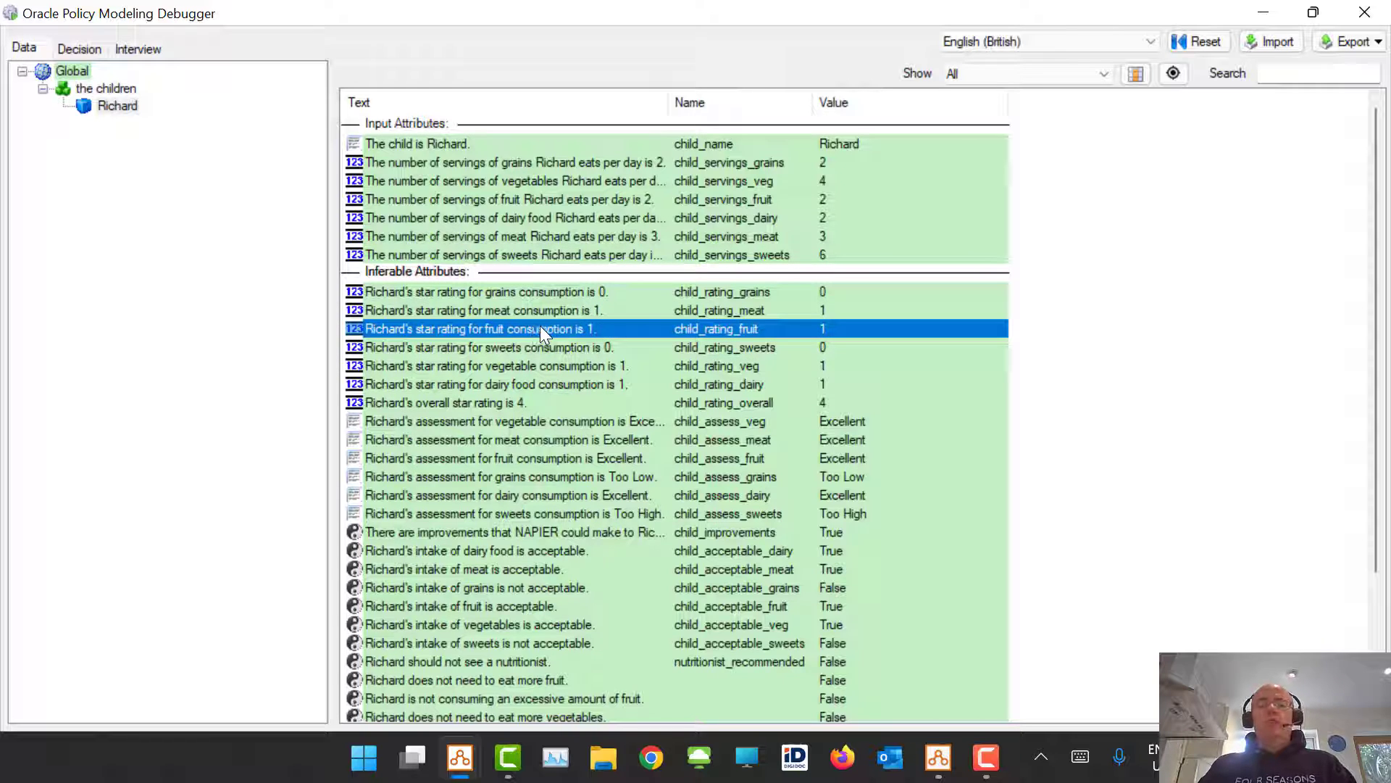
right_click(544, 325)
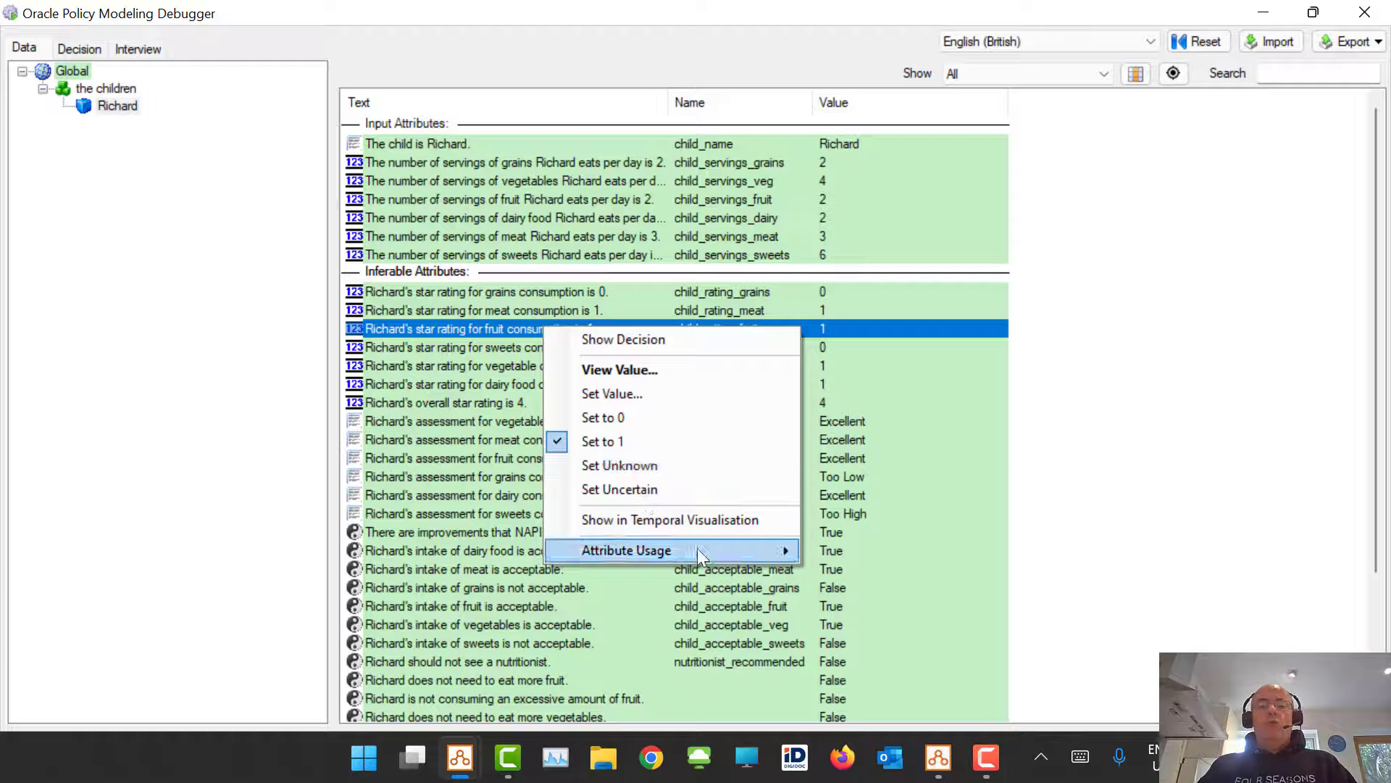
mouse_move(697, 548)
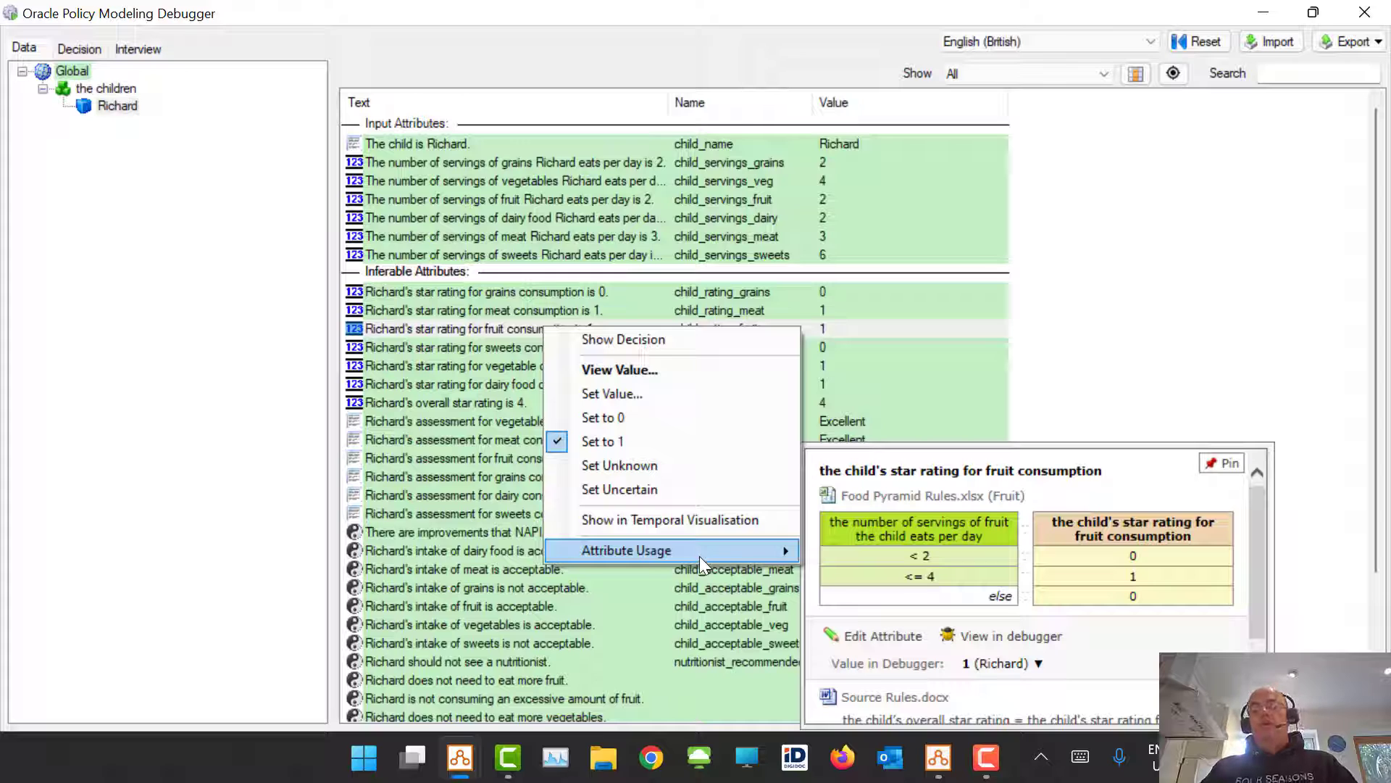
left_click(476, 382)
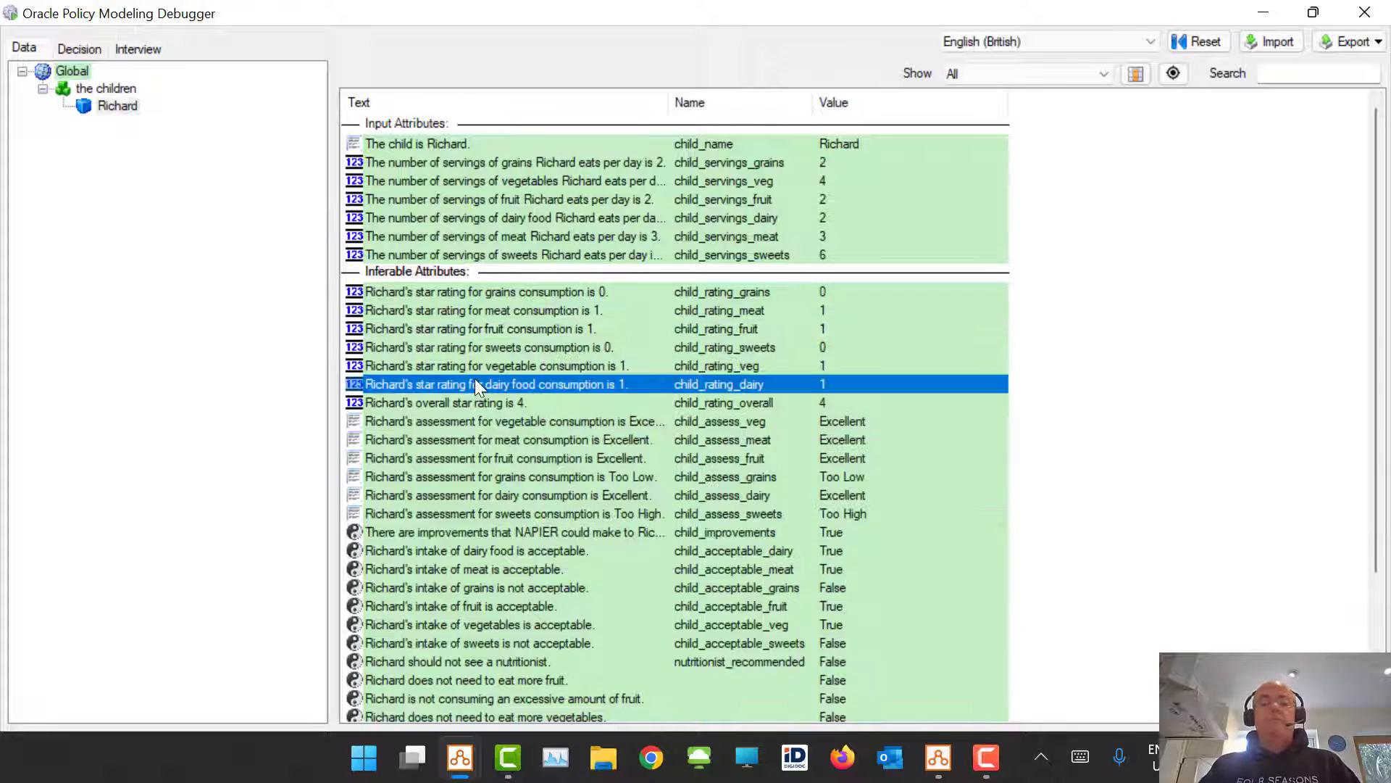
Show the attribute usage of the child's assessment for sweets consumption, including its rule table
left_click(493, 515)
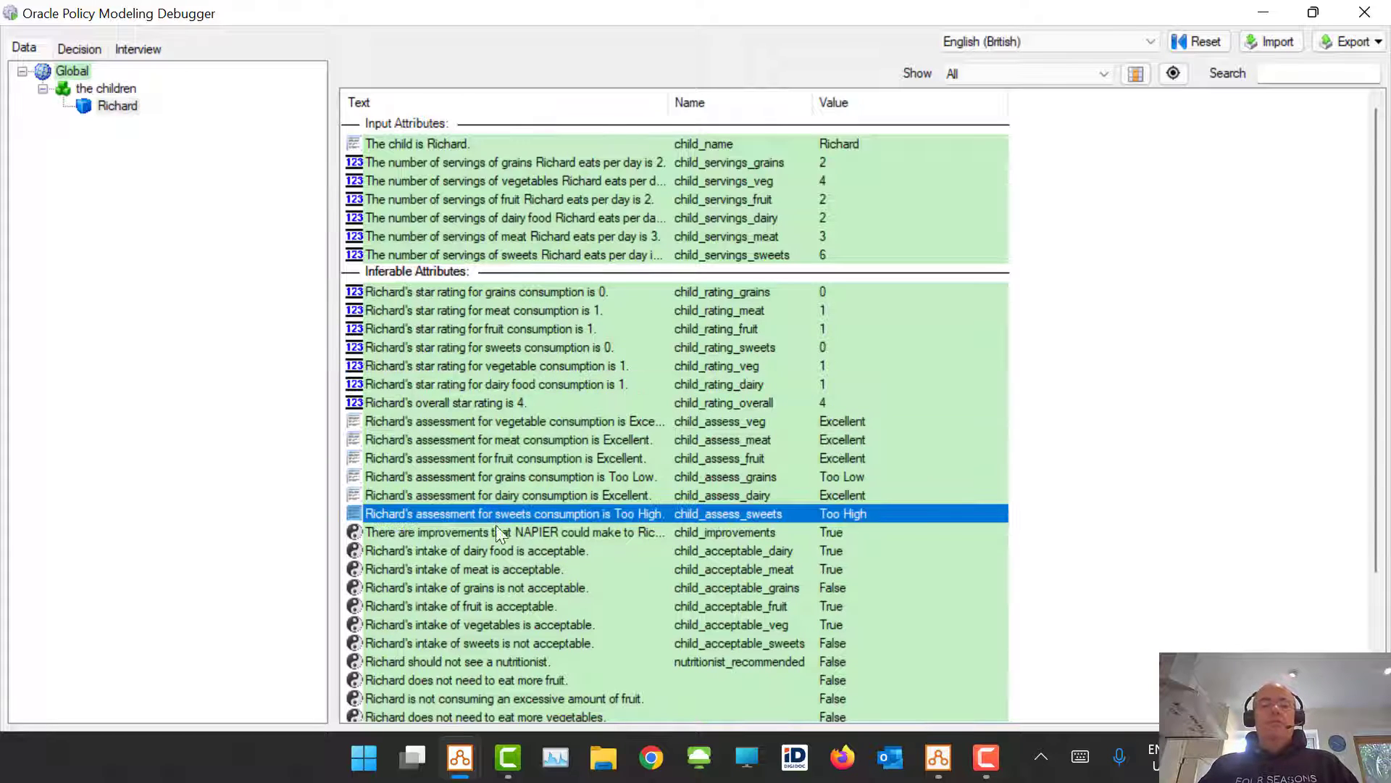
right_click(576, 515)
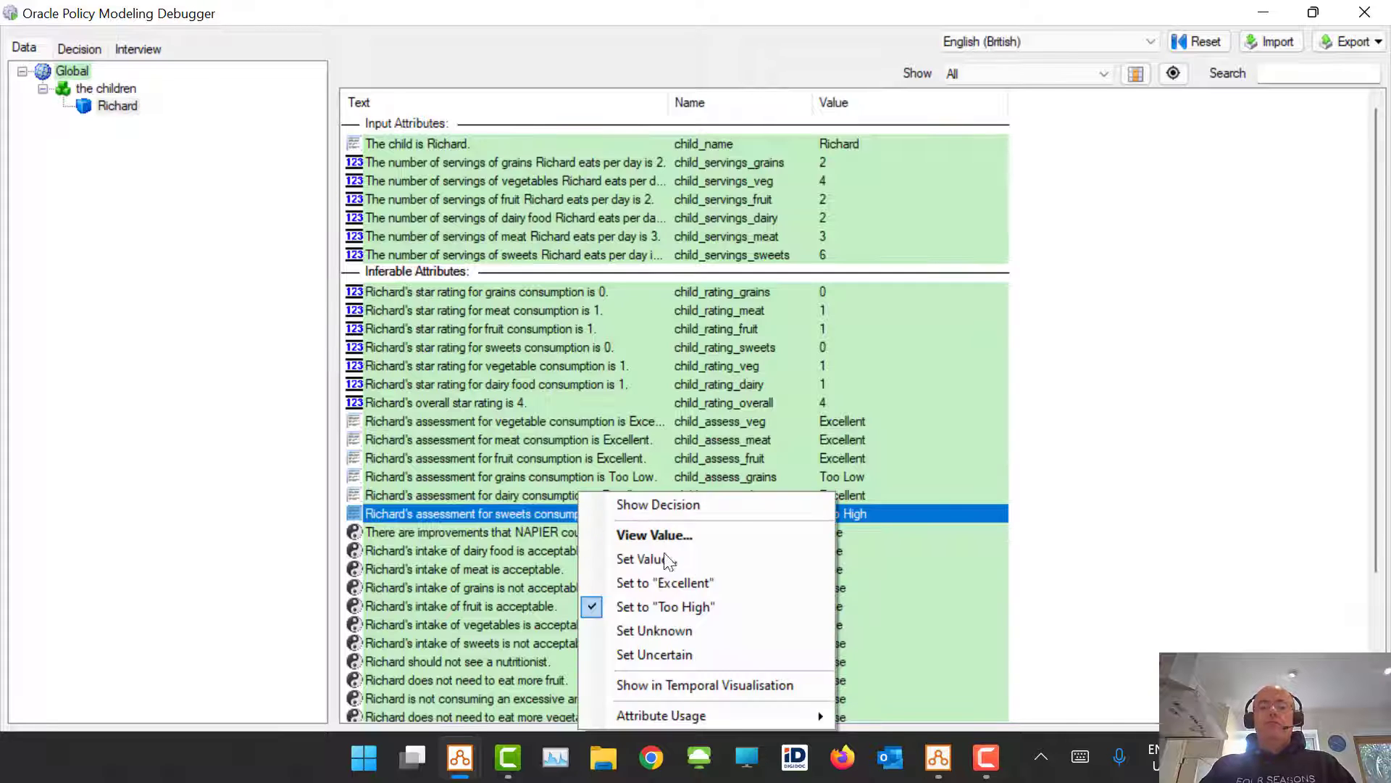
mouse_move(742, 715)
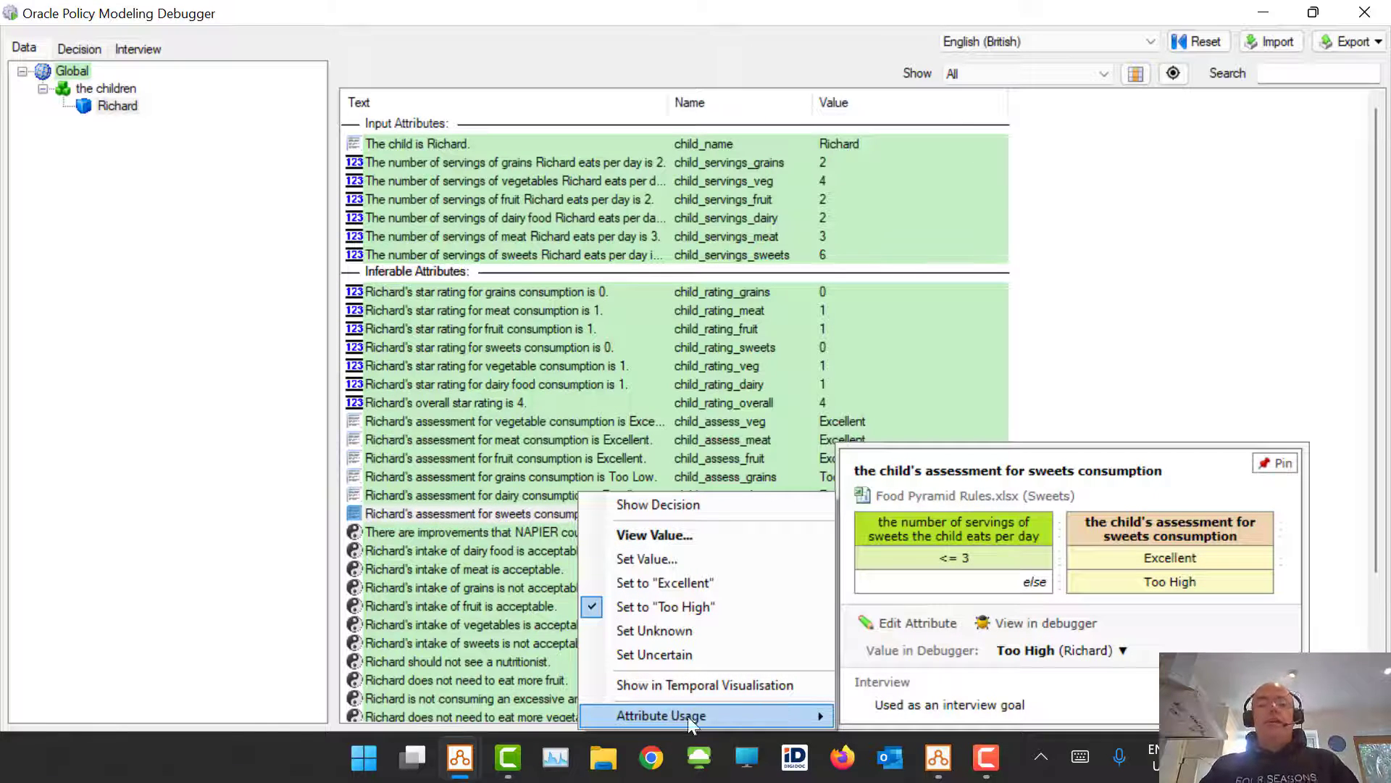
Review the rest of the child's inferable attributes, from the consumption assessments to the intake and excess conclusions
left_click(414, 392)
scroll(650, 411, "down", 2)
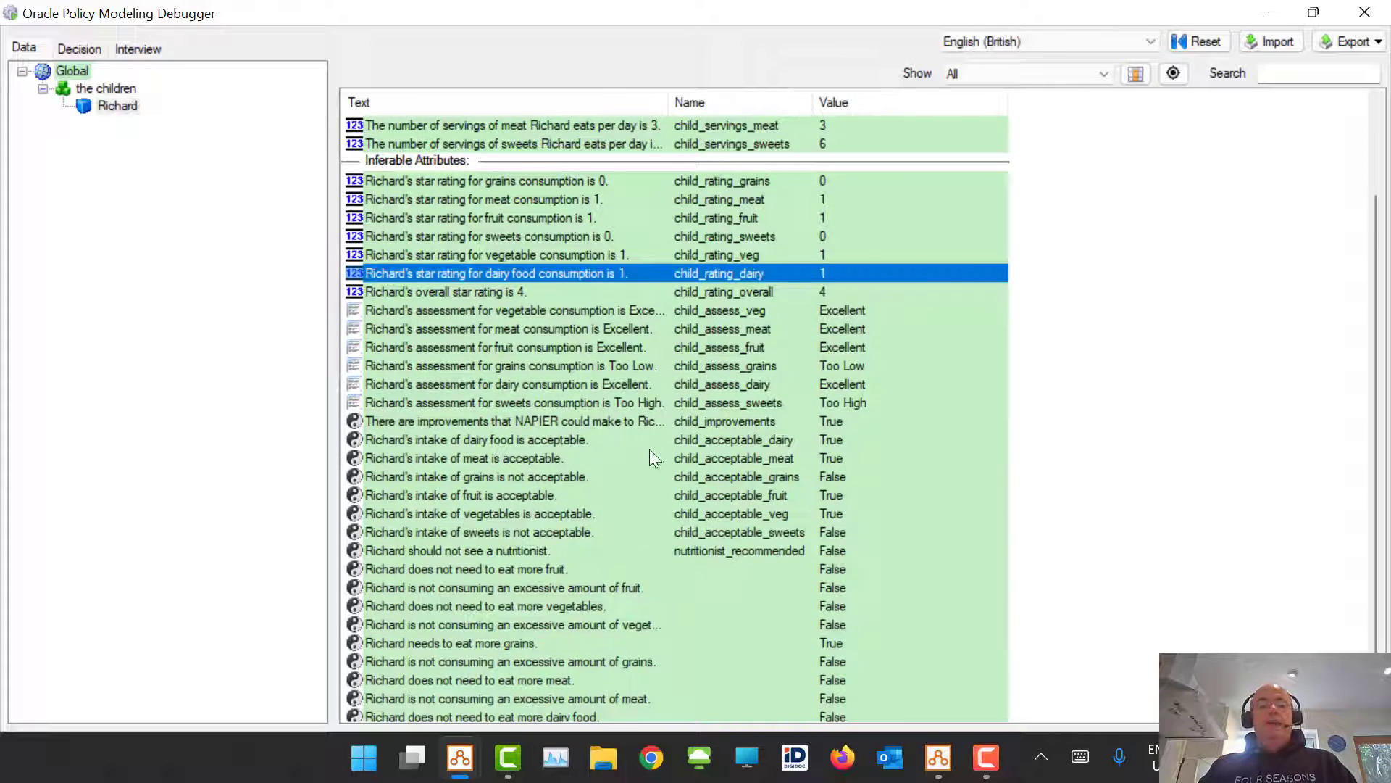
scroll(649, 450, "down", 1)
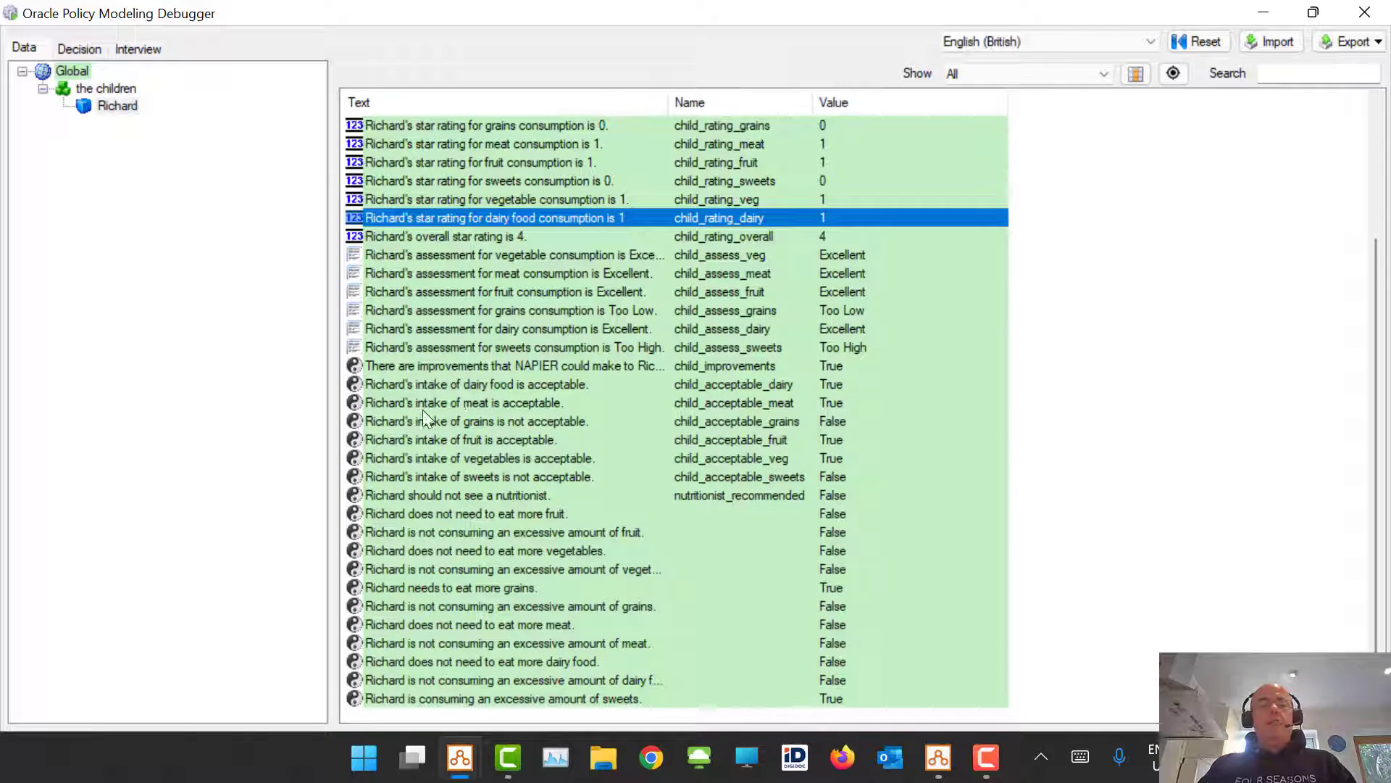
Show the attribute usage of the conclusion about the first child's acceptable sweets intake, including its rule table
left_click(482, 476)
right_click(482, 476)
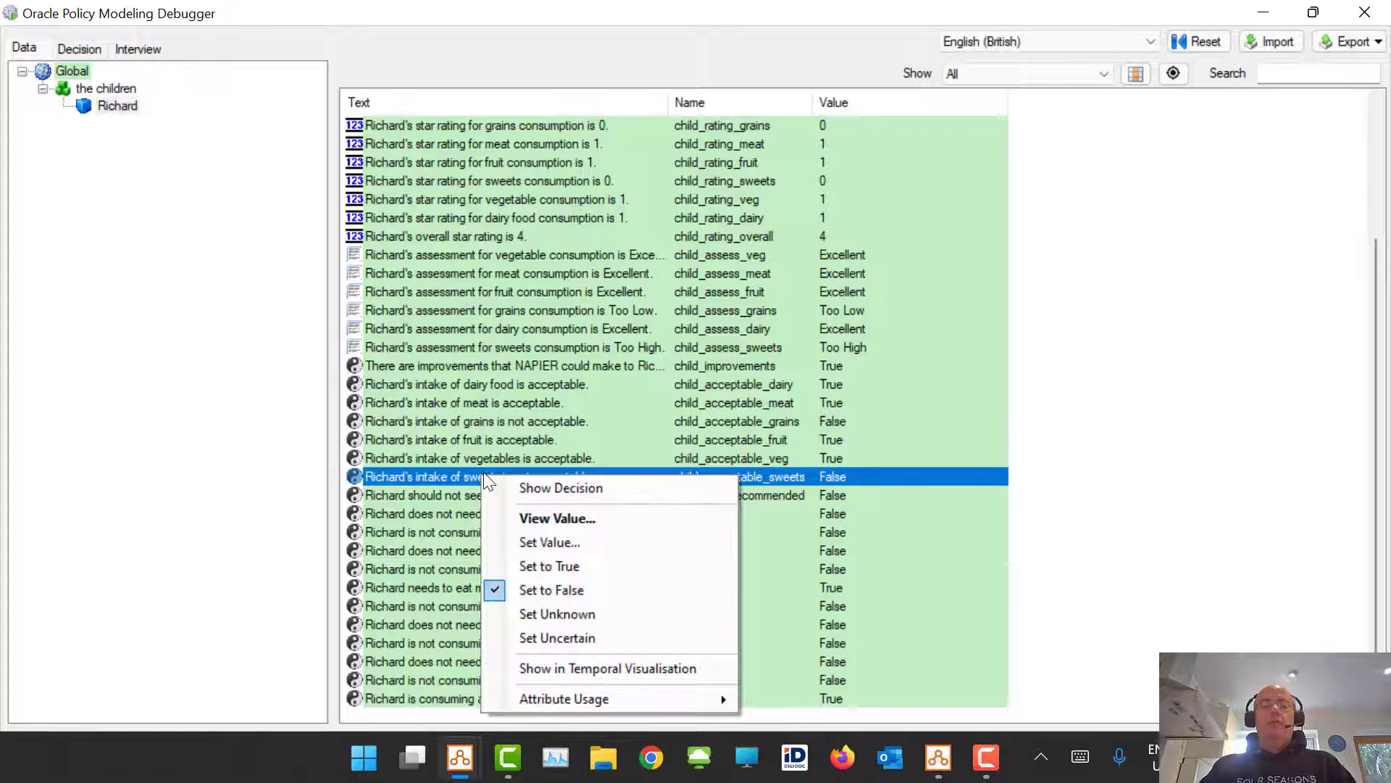
mouse_move(645, 704)
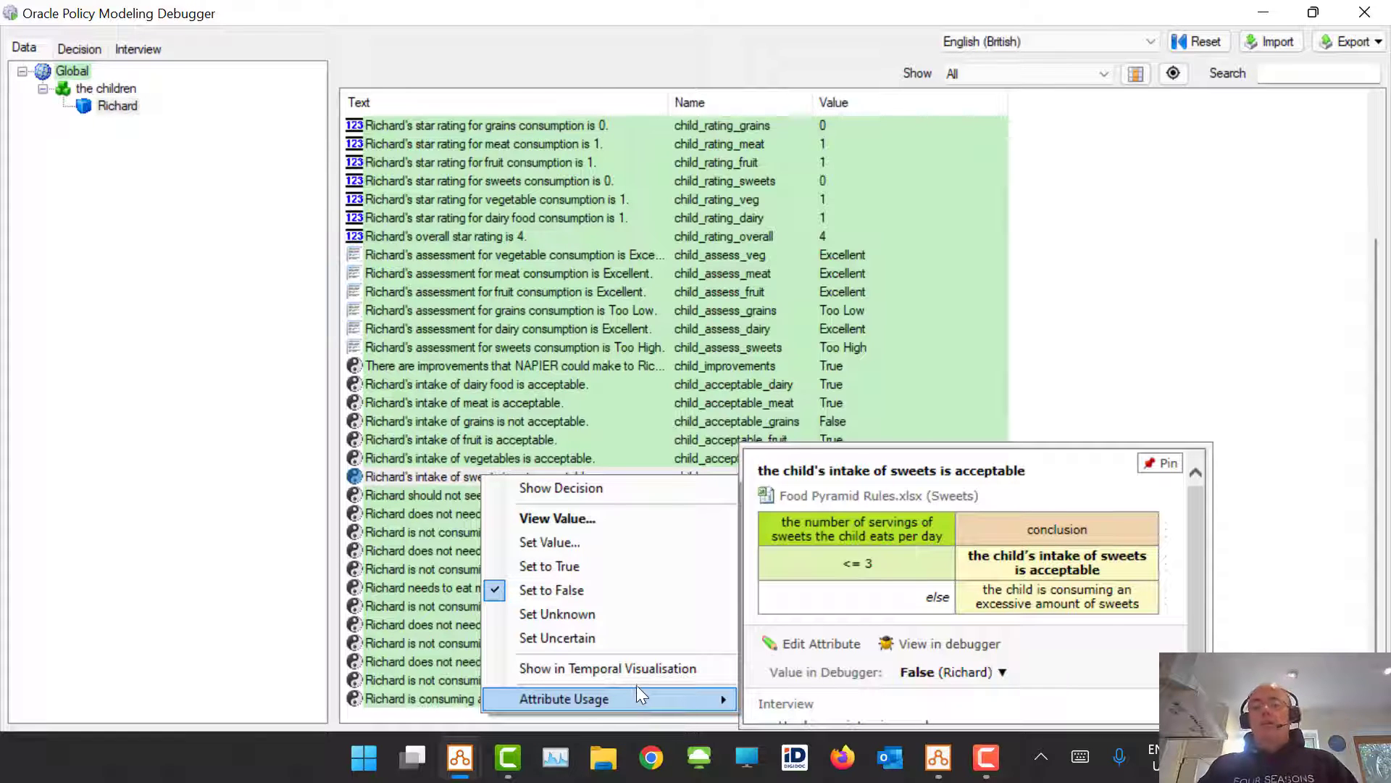
left_click(658, 259)
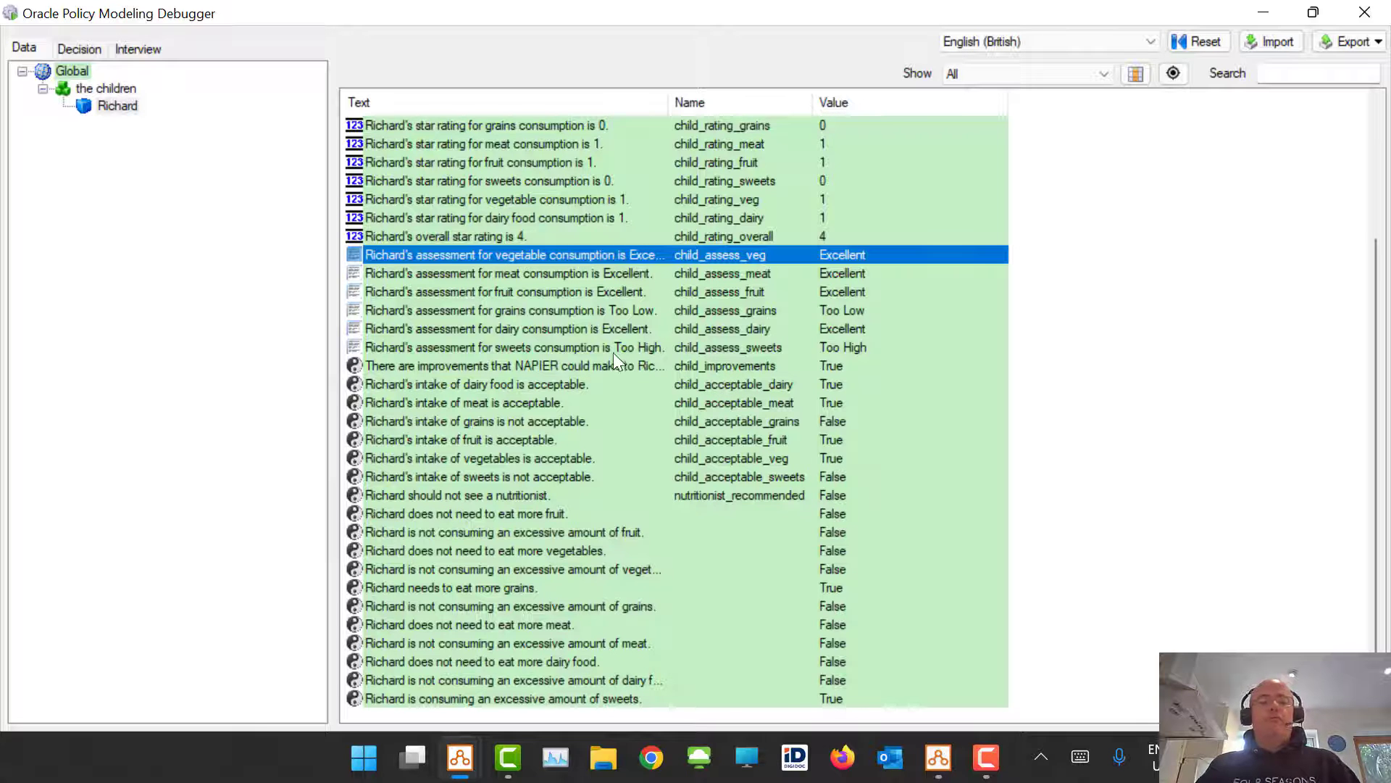
Show the attribute usage of the conclusion that the child needs to eat more grains, and return to the global data
right_click(481, 589)
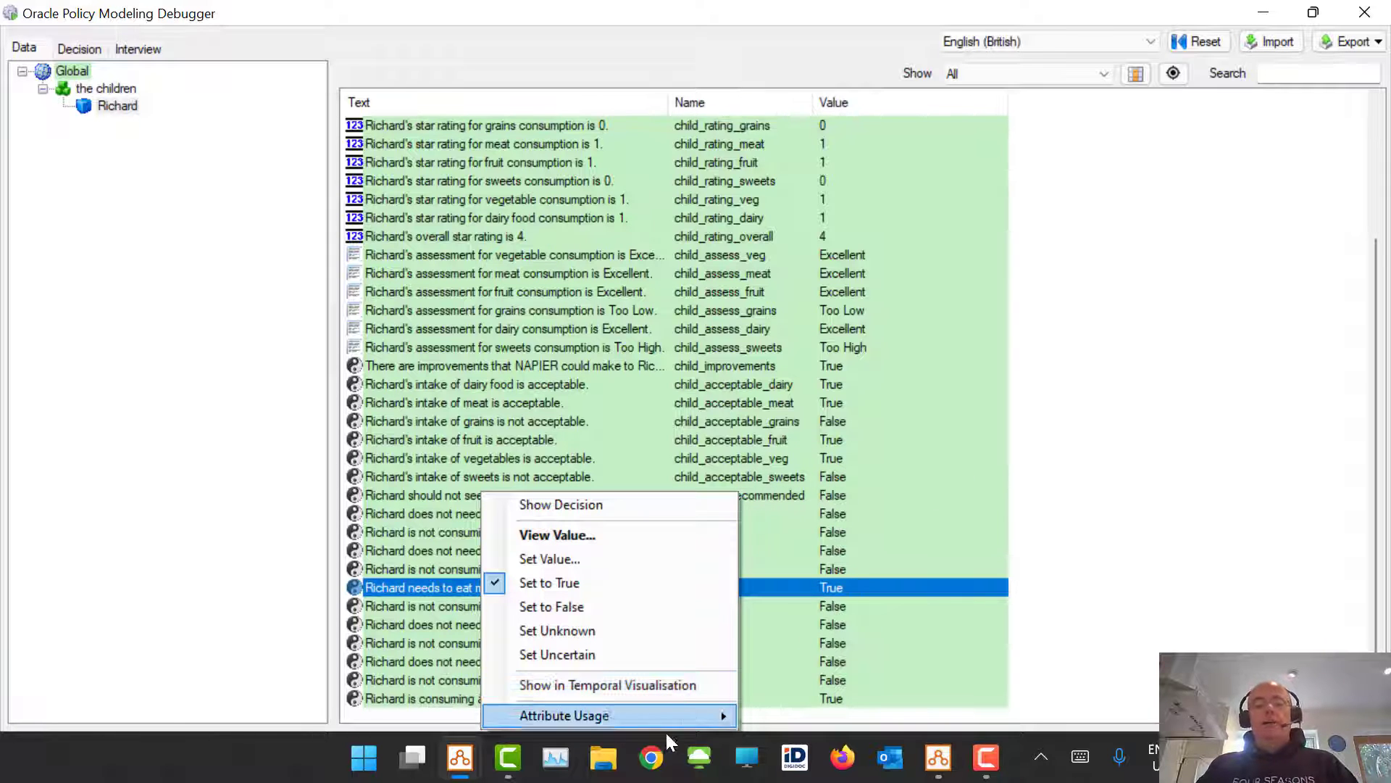
mouse_move(709, 717)
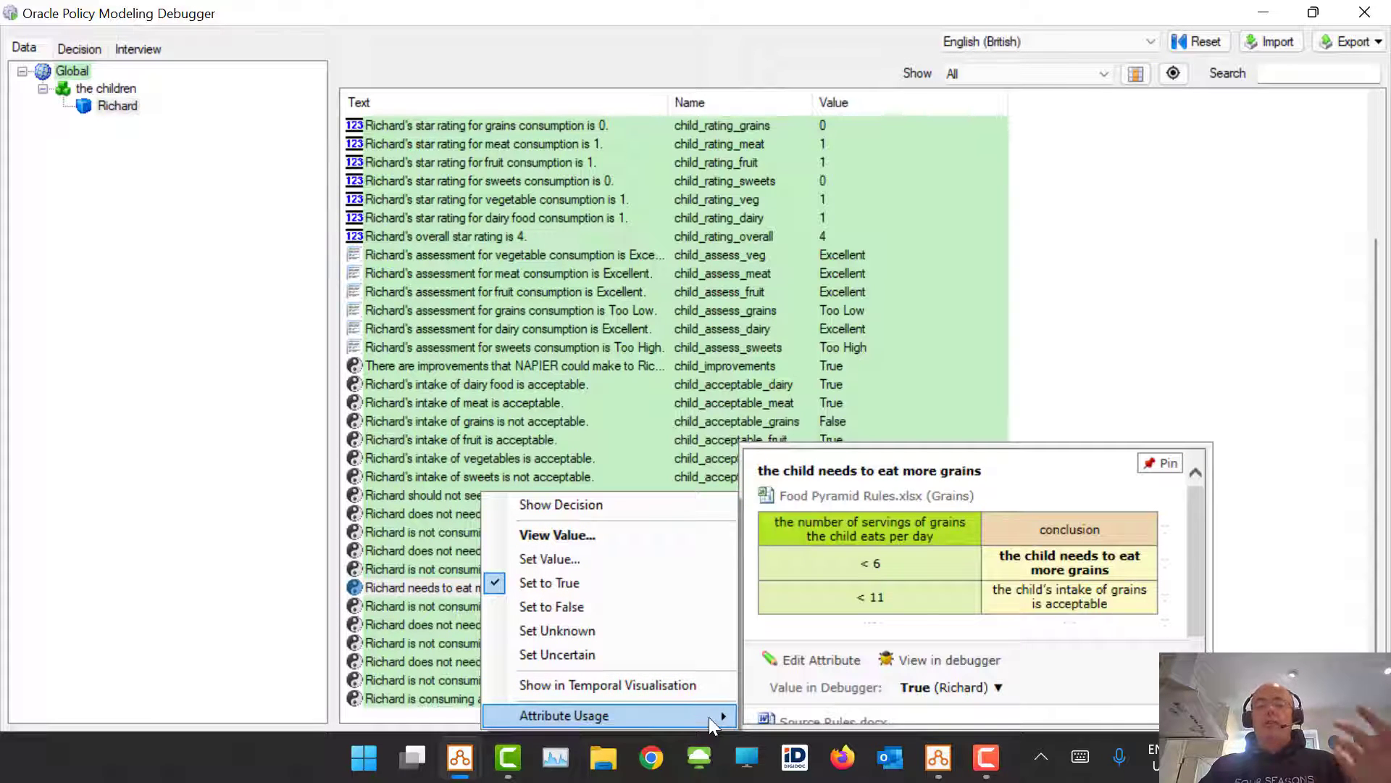
left_click(559, 279)
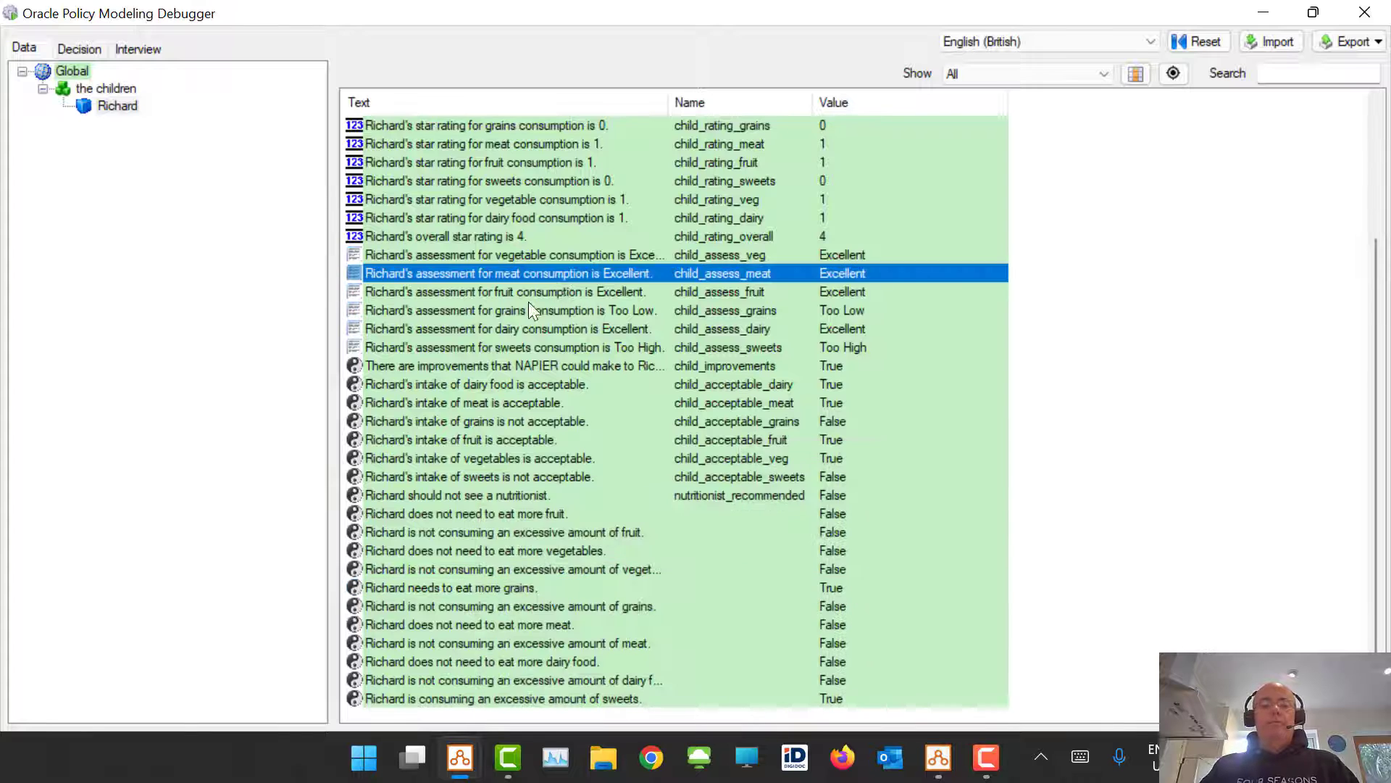
scroll(511, 275, "up", 3)
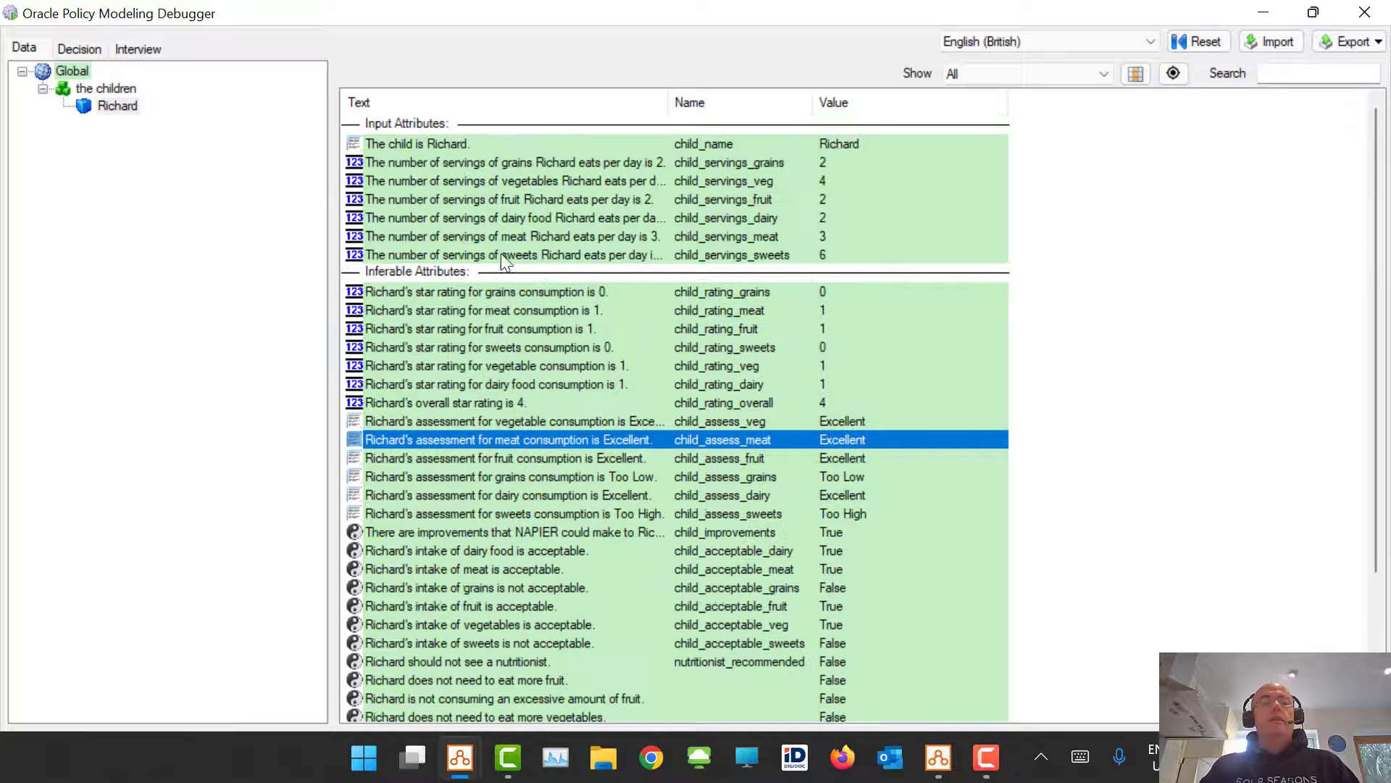
left_click(58, 68)
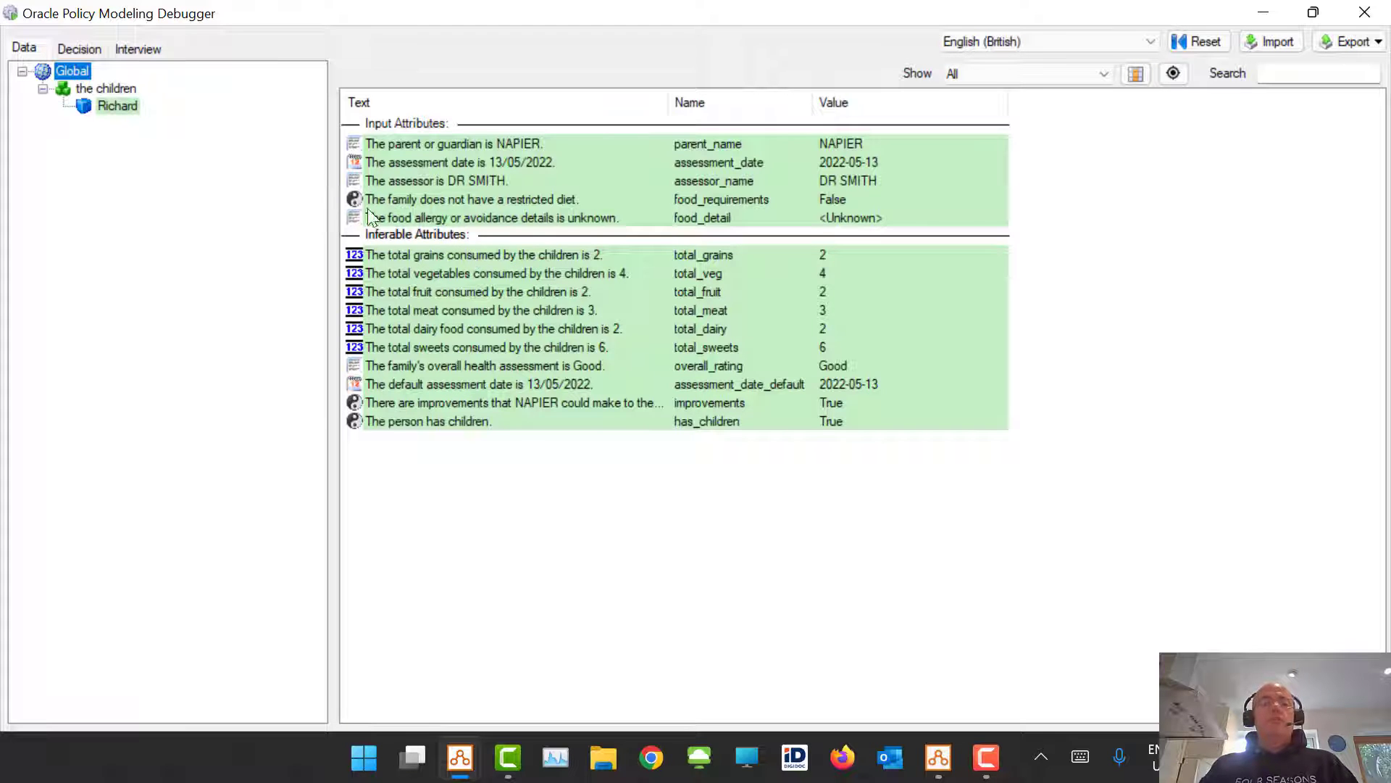
Go back to the interview's Food Consumed page and add a second child, entering the child's name
left_click(142, 48)
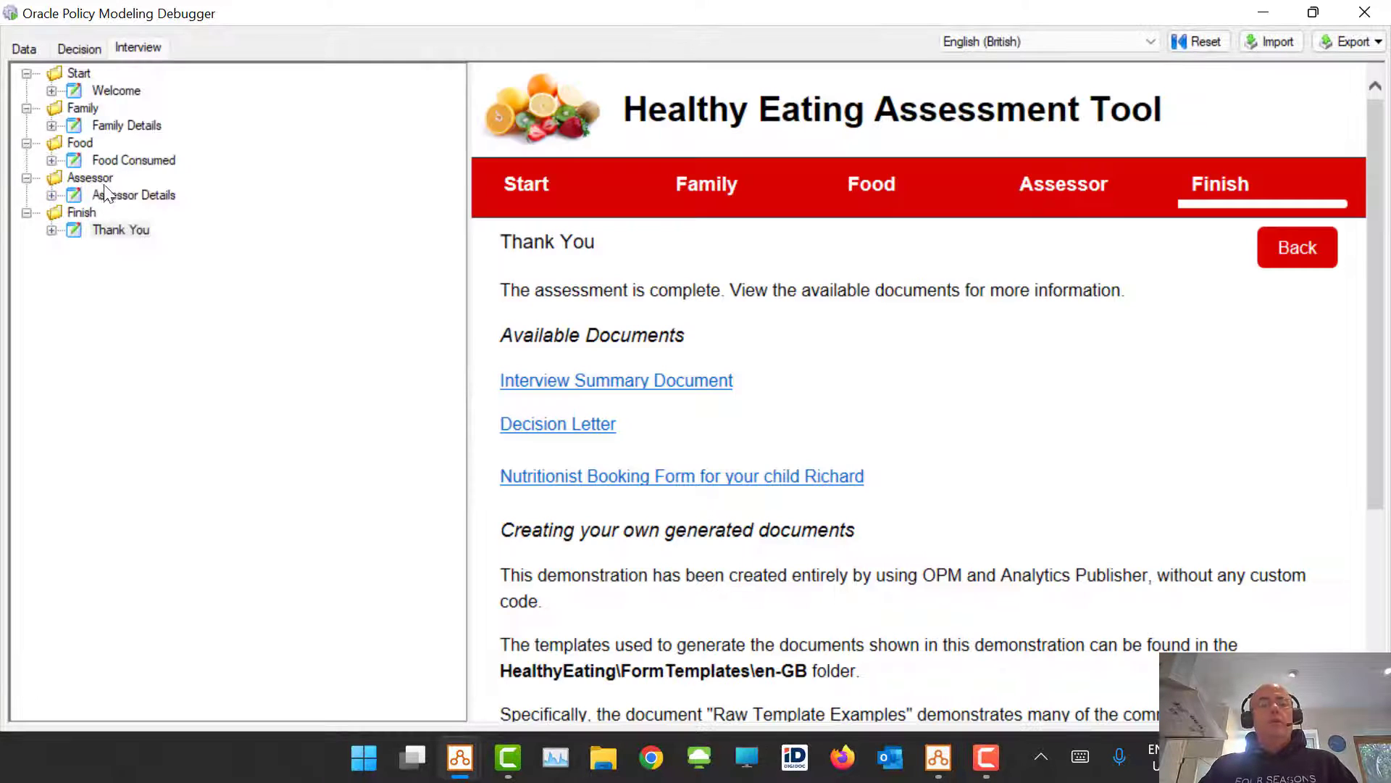
left_click(108, 158)
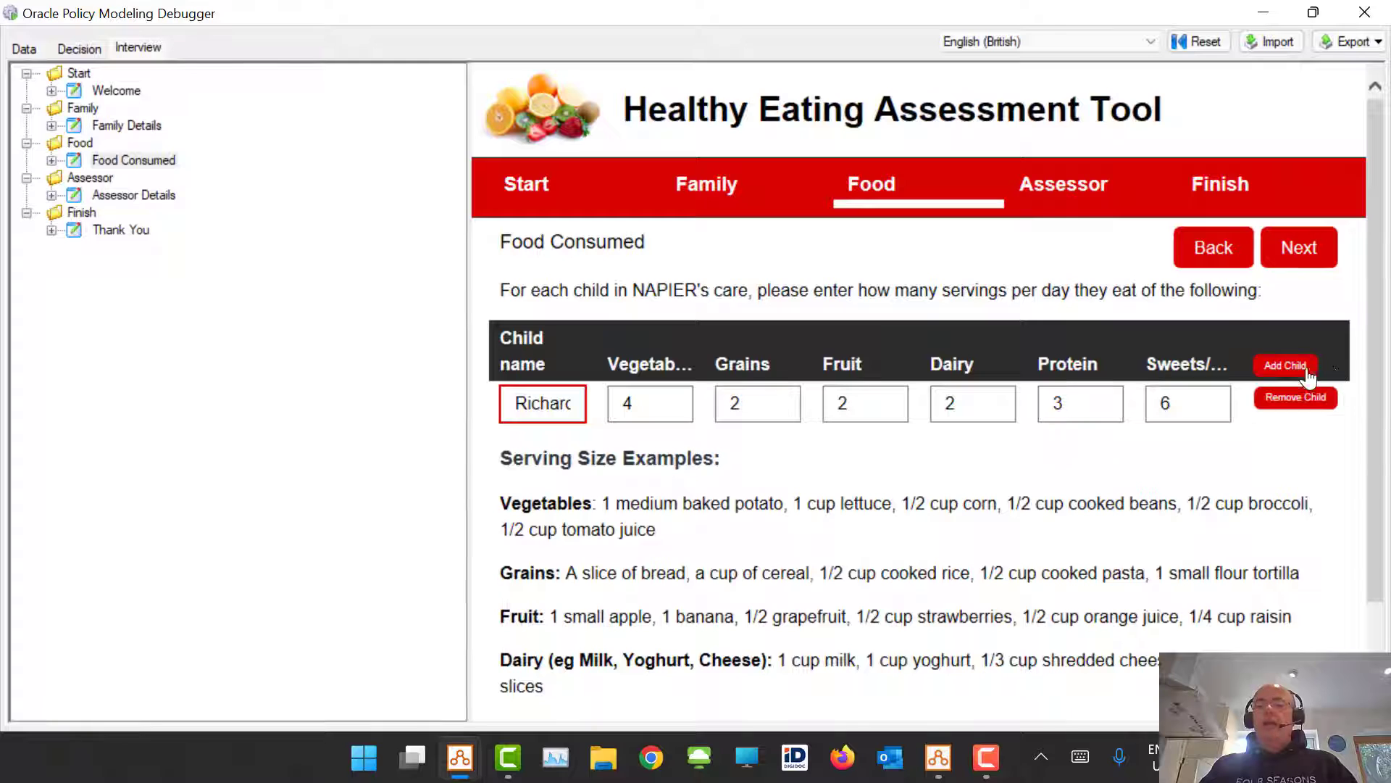
left_click(1285, 365)
left_click(528, 450)
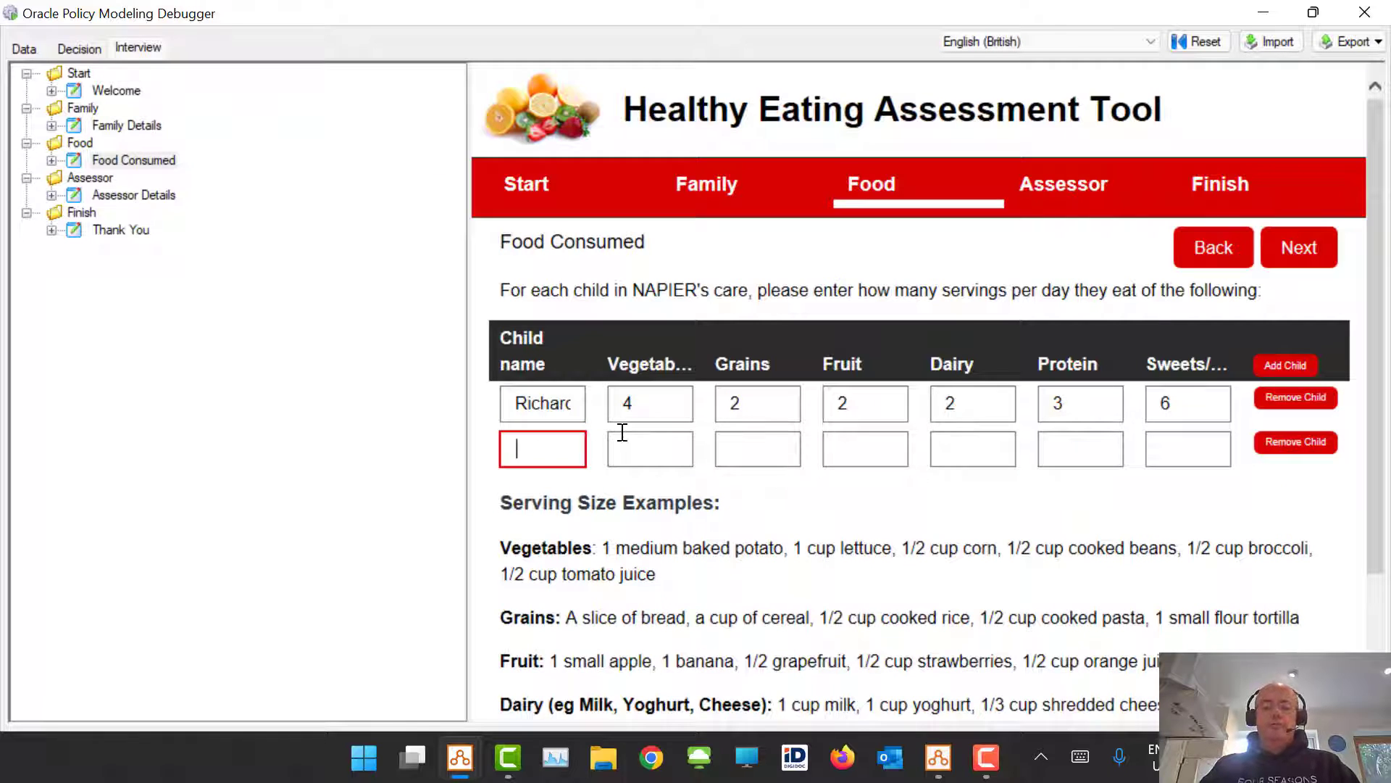
type("Anna")
key("Tab")
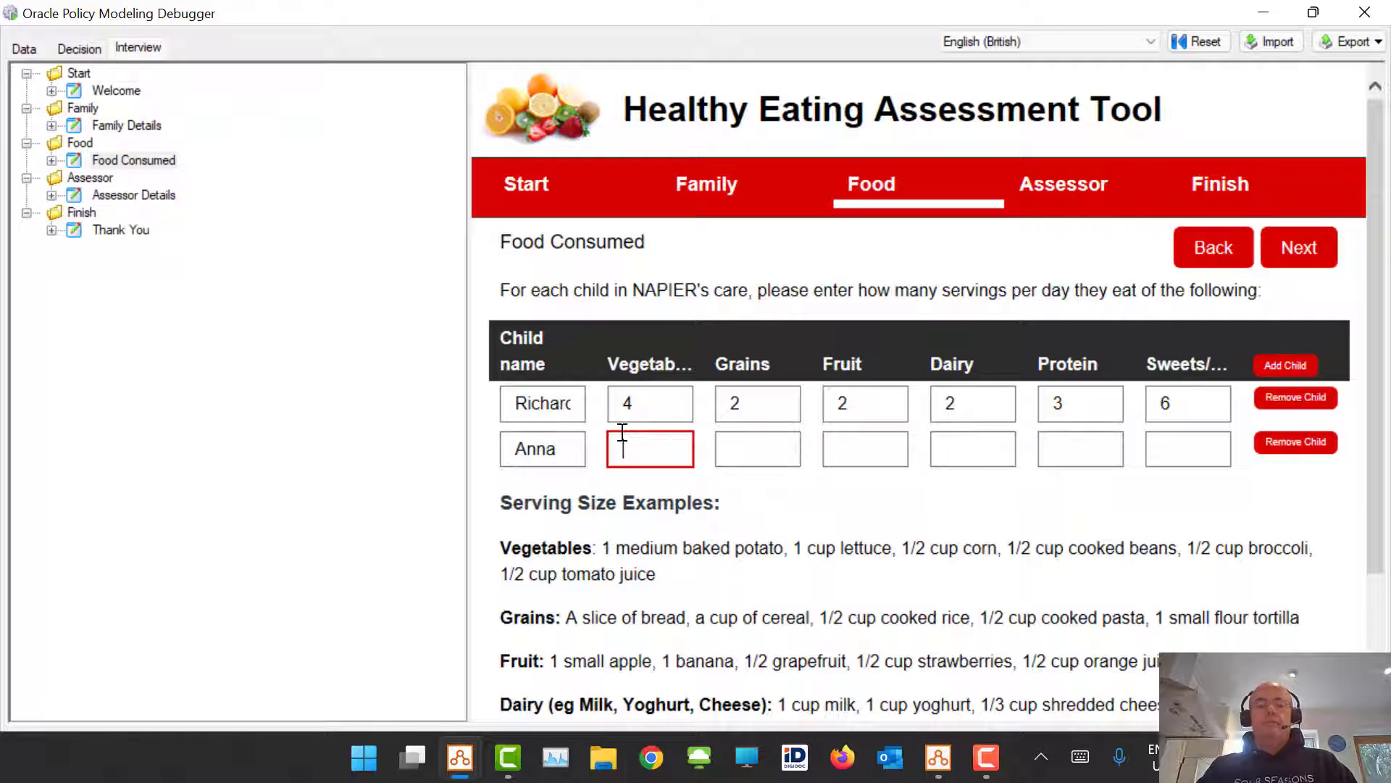
Enter the second child's servings as vegetables 4, grains 4, fruit 4, dairy 1, protein 4 and sweets 0, and complete the interview
type("4")
key("Tab")
type("4")
key("Tab")
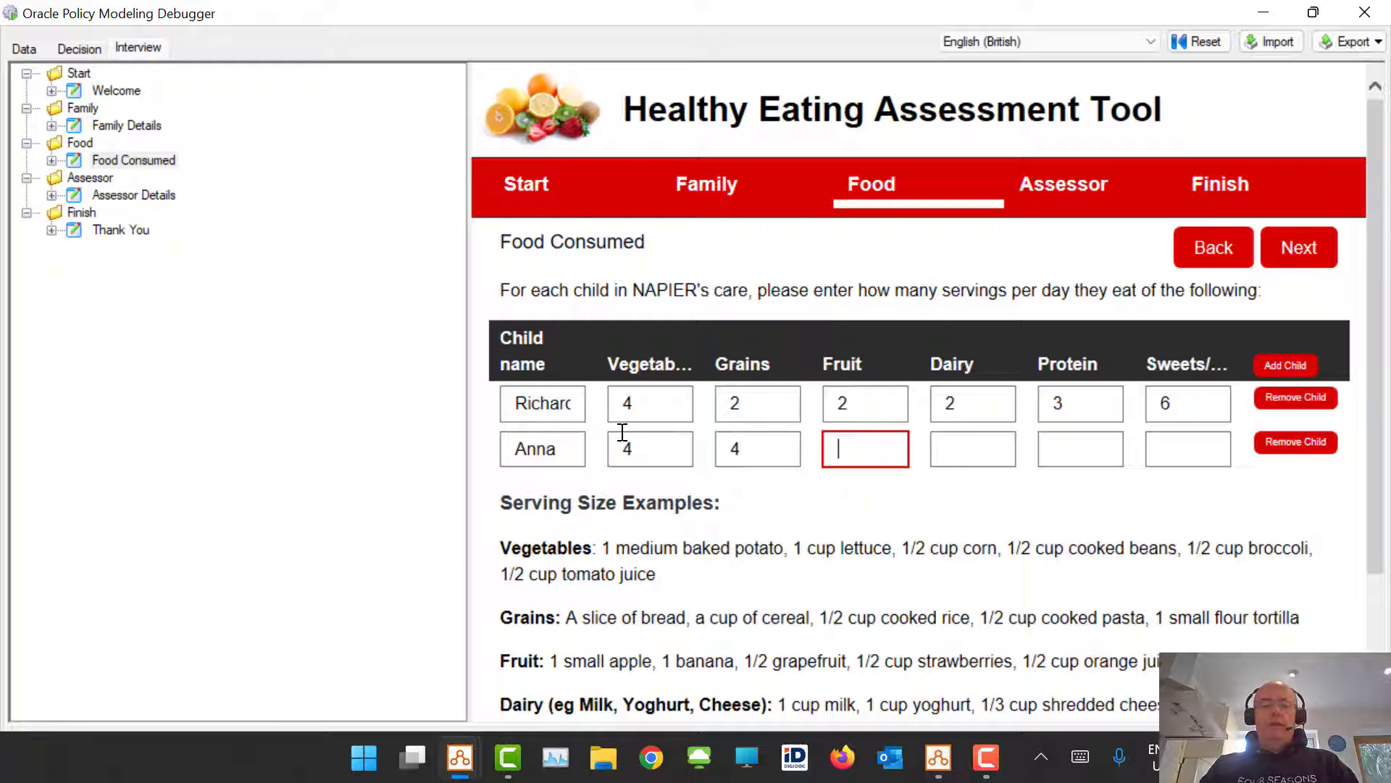
type("4")
key("Tab")
type("1")
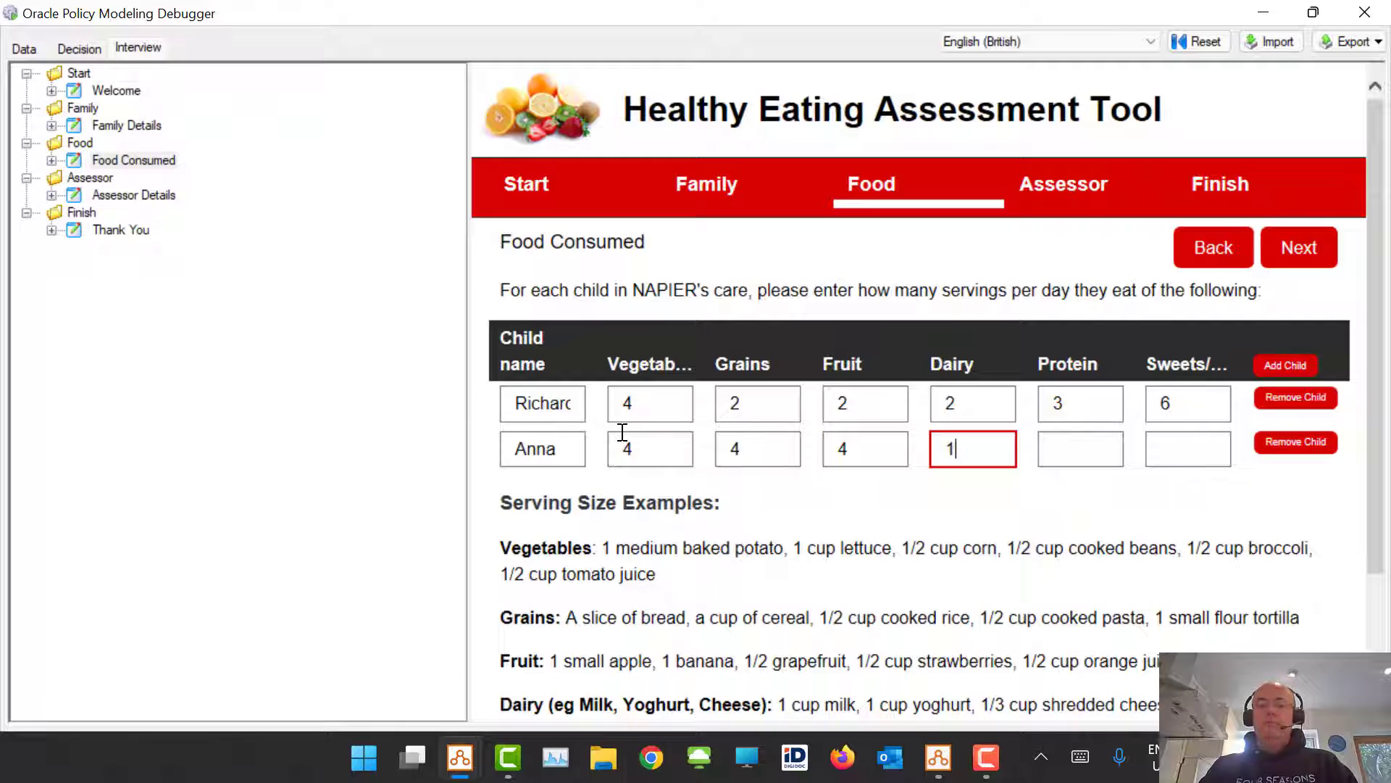
key("Tab")
type("4")
key("Tab")
type("0")
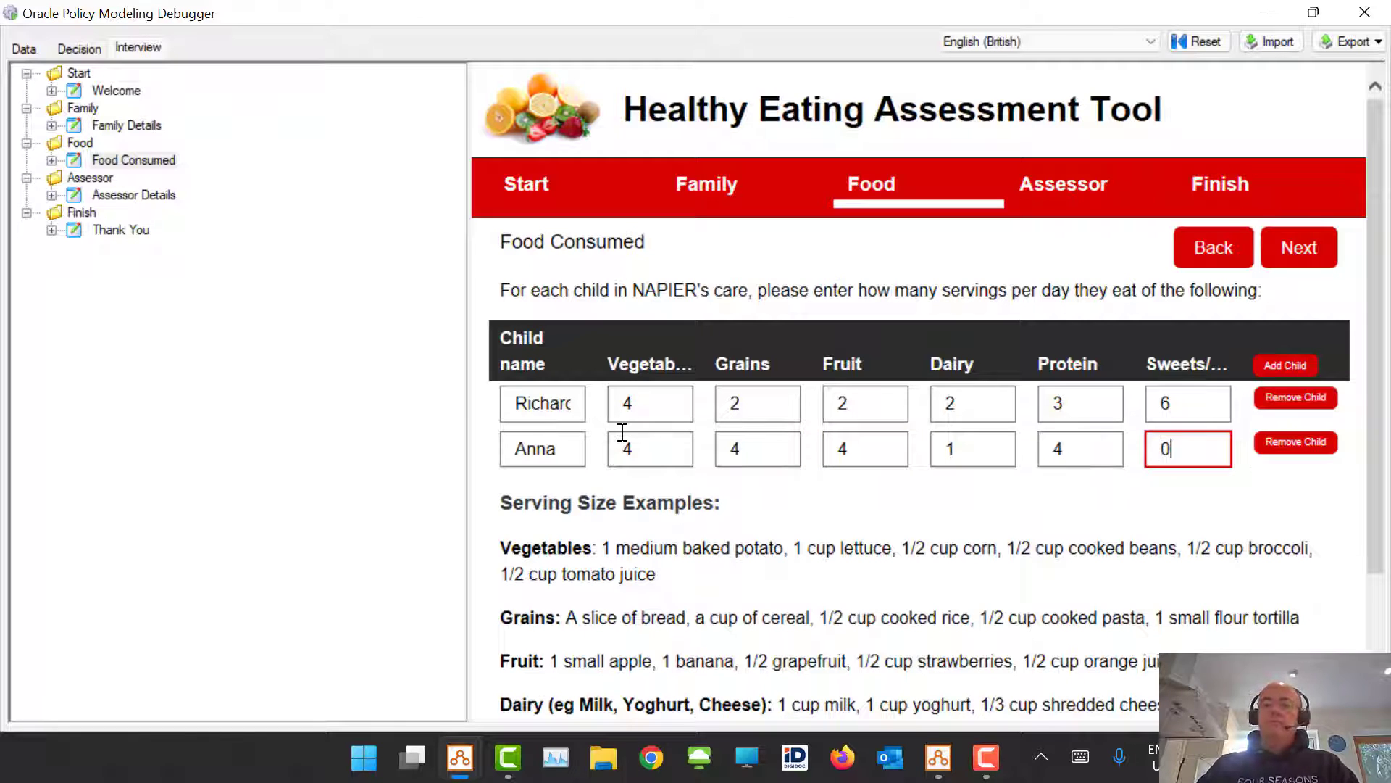
left_click(1297, 247)
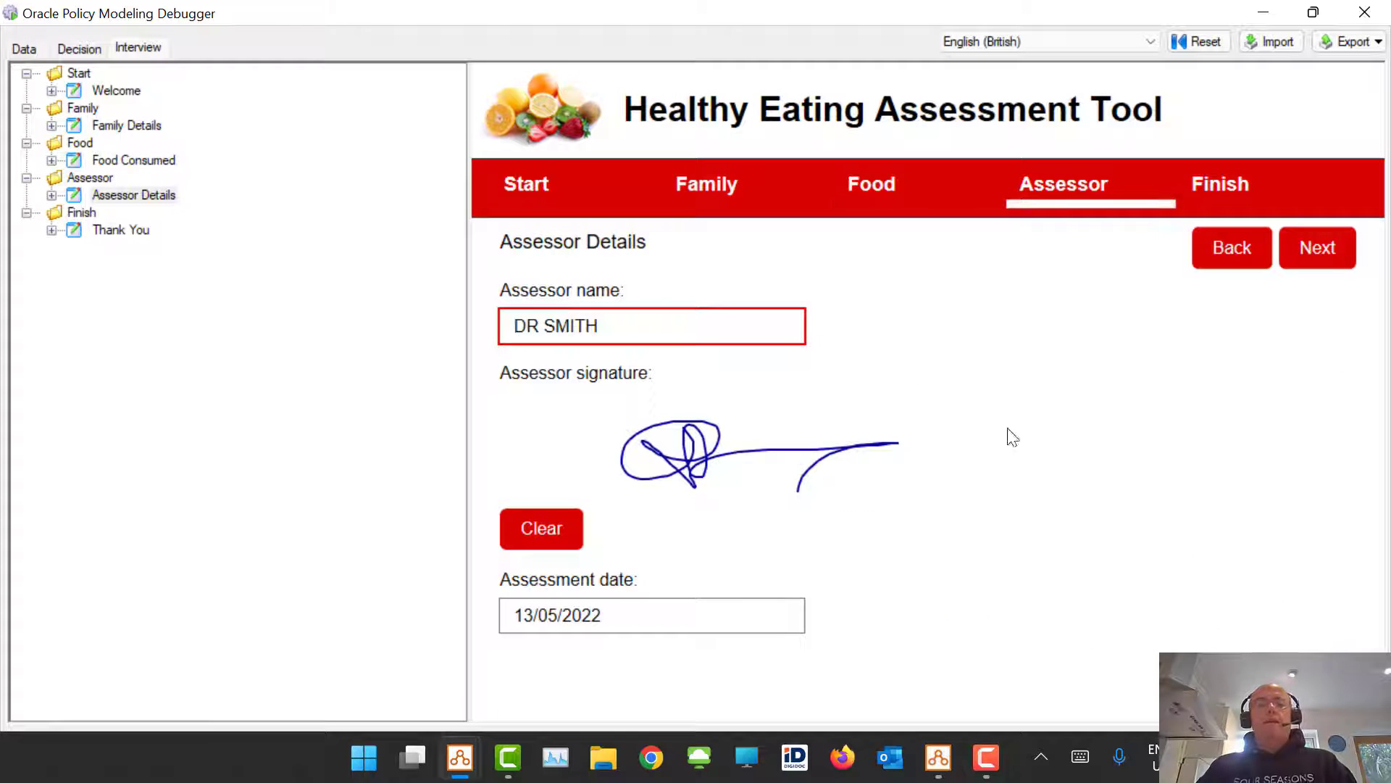
left_click(1320, 249)
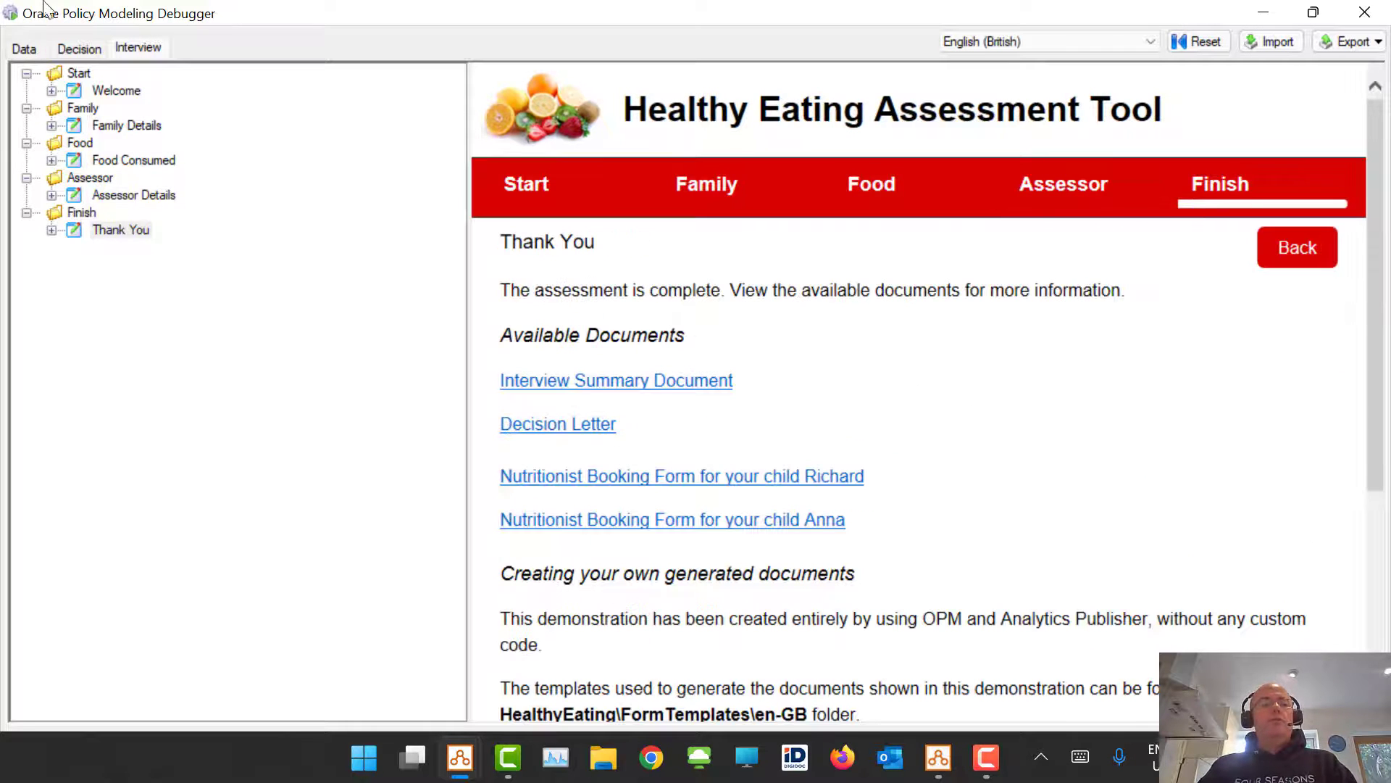
Compare the two children's input and inferred attributes in the debugger data, including star ratings and grains servings
left_click(24, 49)
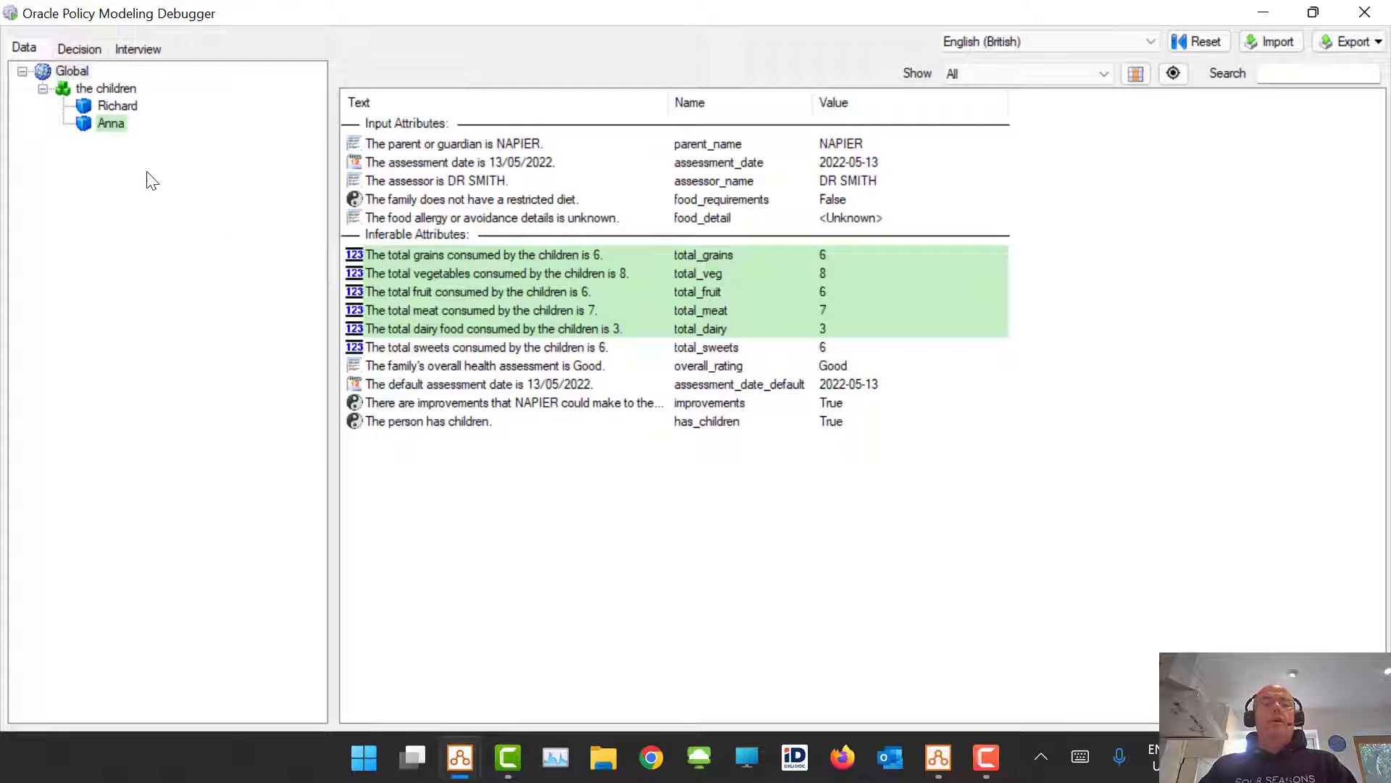
left_click(116, 104)
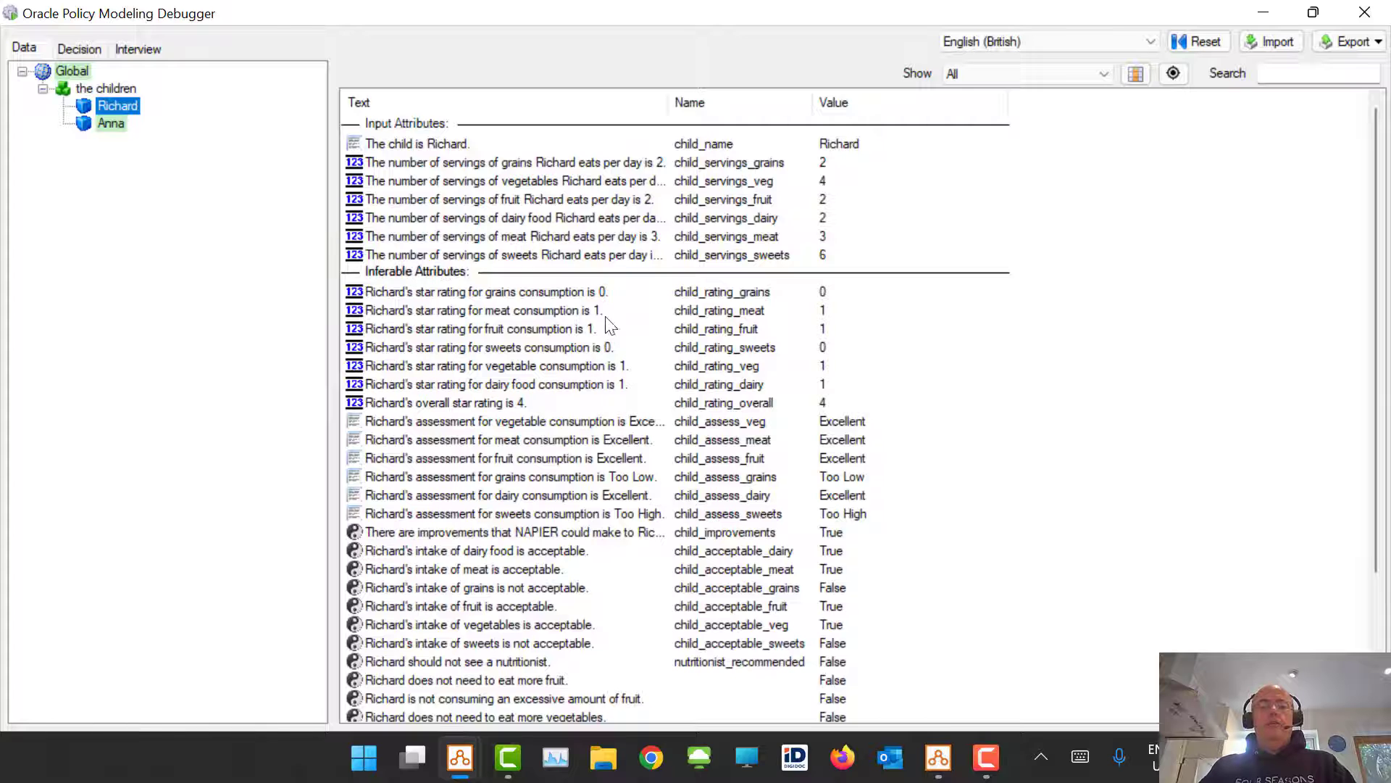
left_click(477, 293)
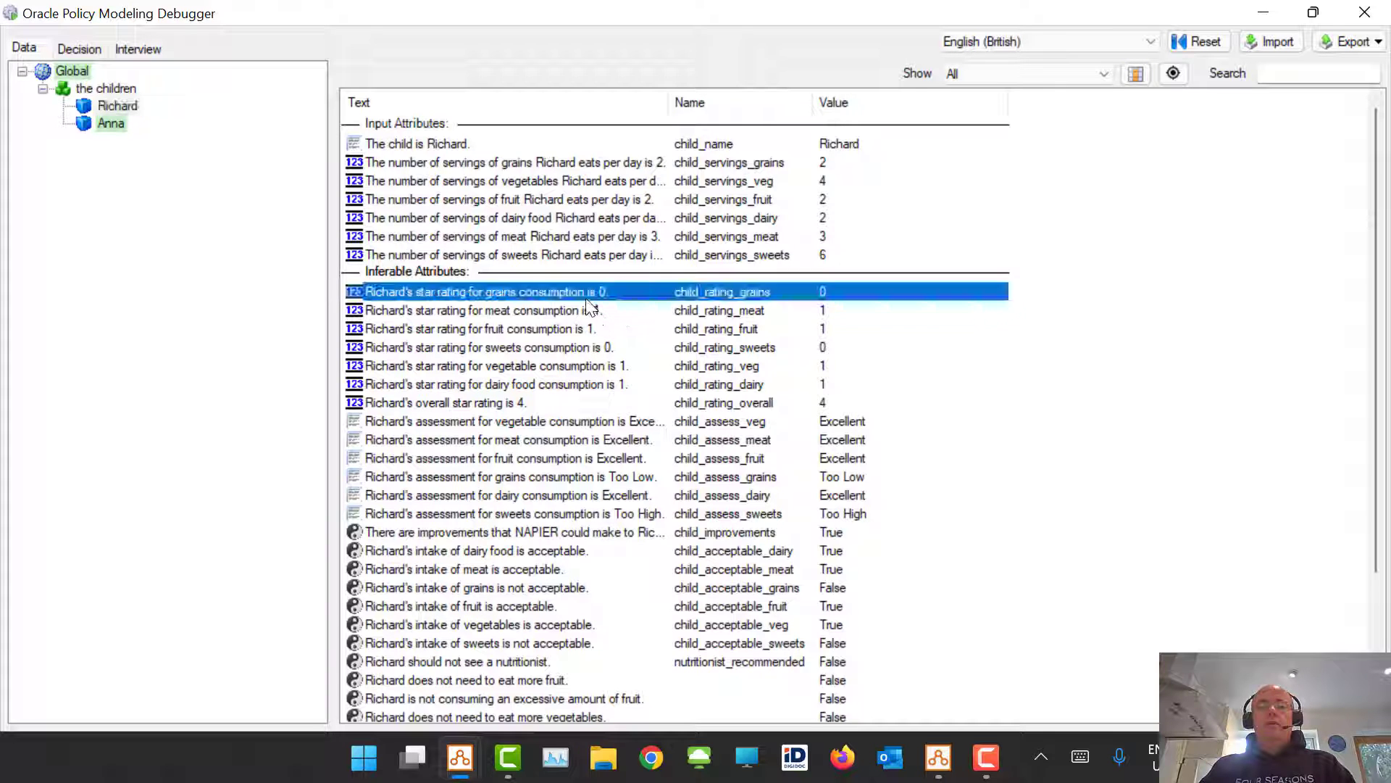
left_click(113, 124)
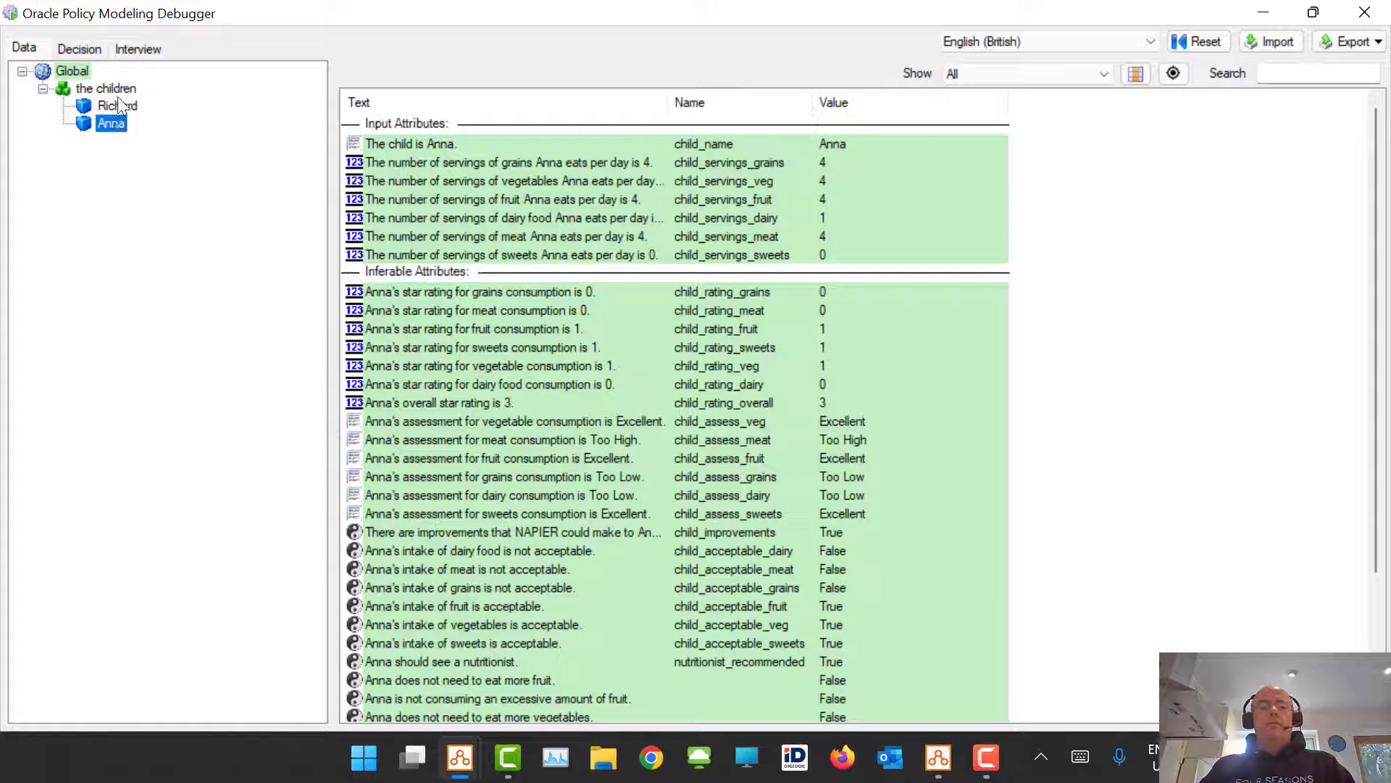
left_click(117, 106)
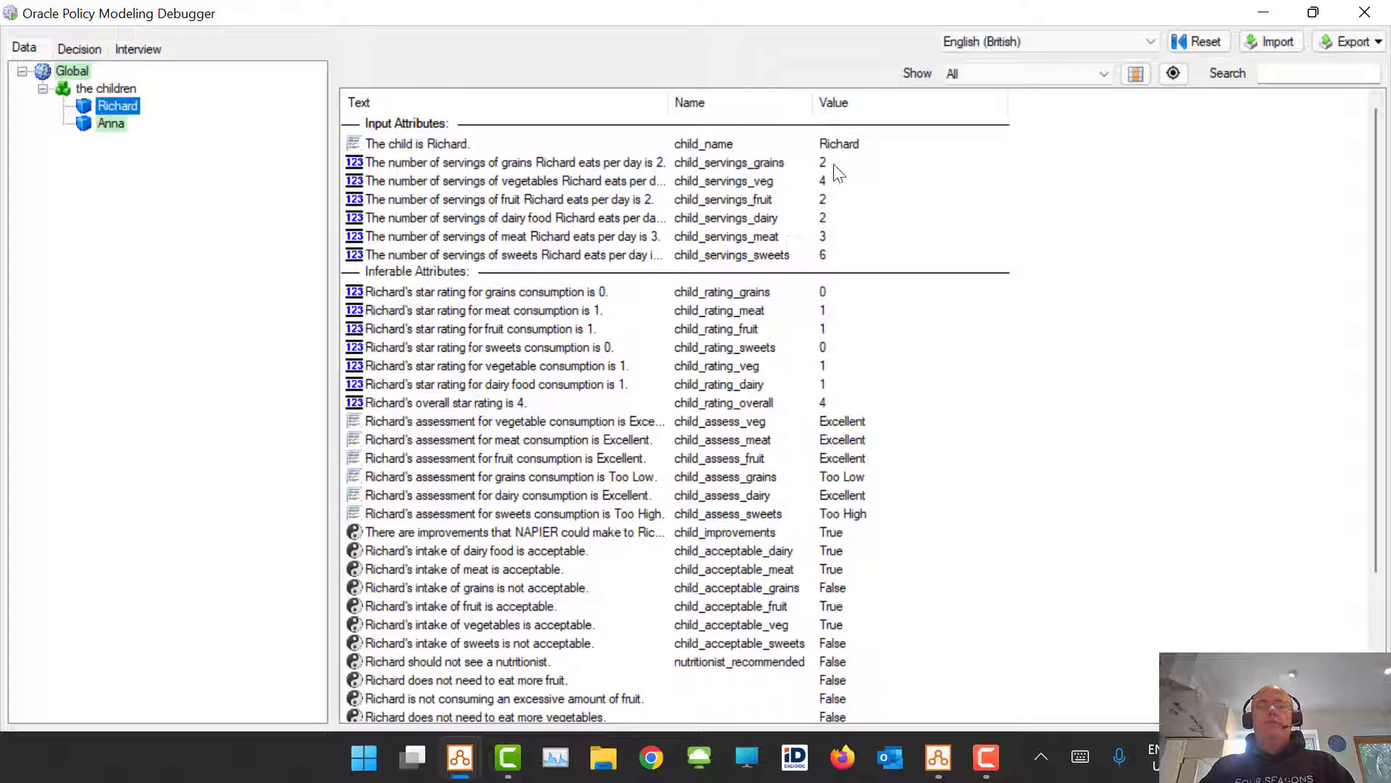
left_click(110, 123)
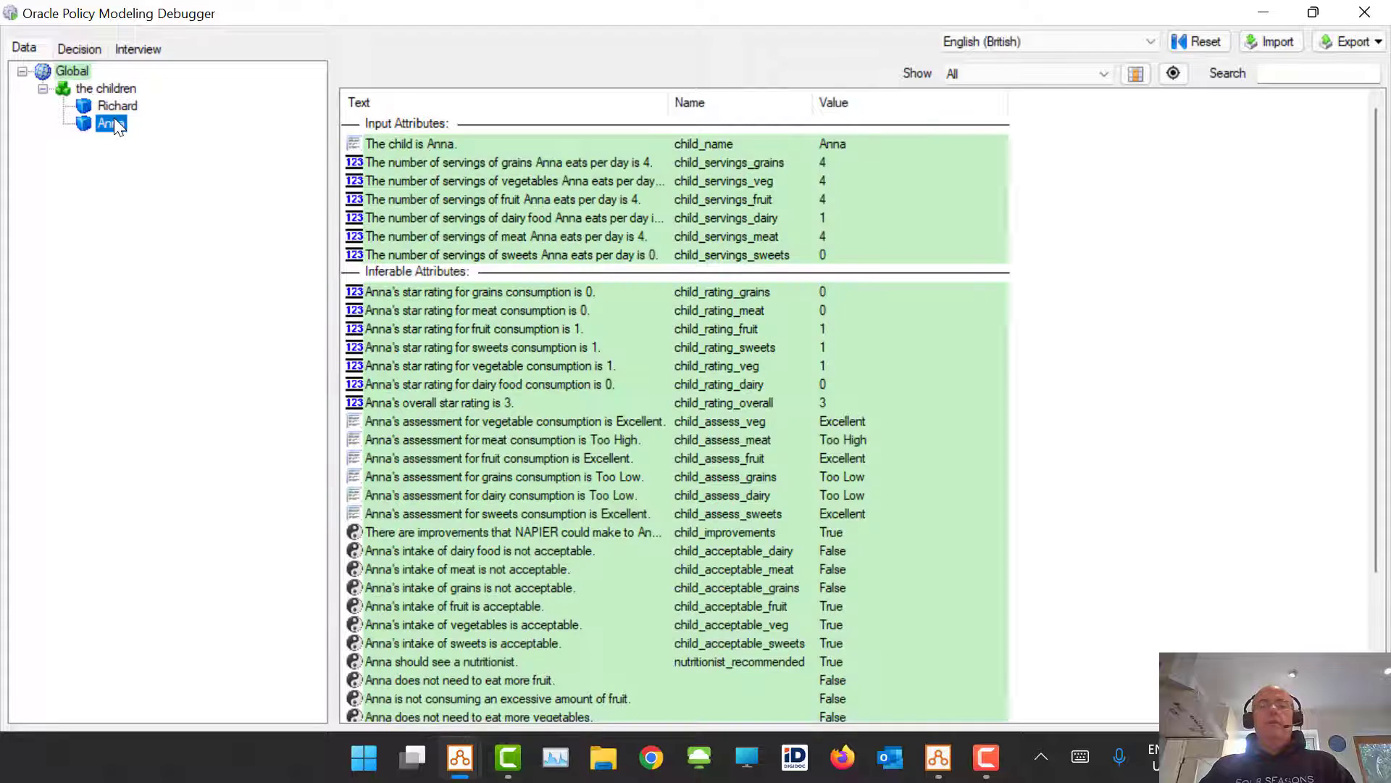
left_click(826, 163)
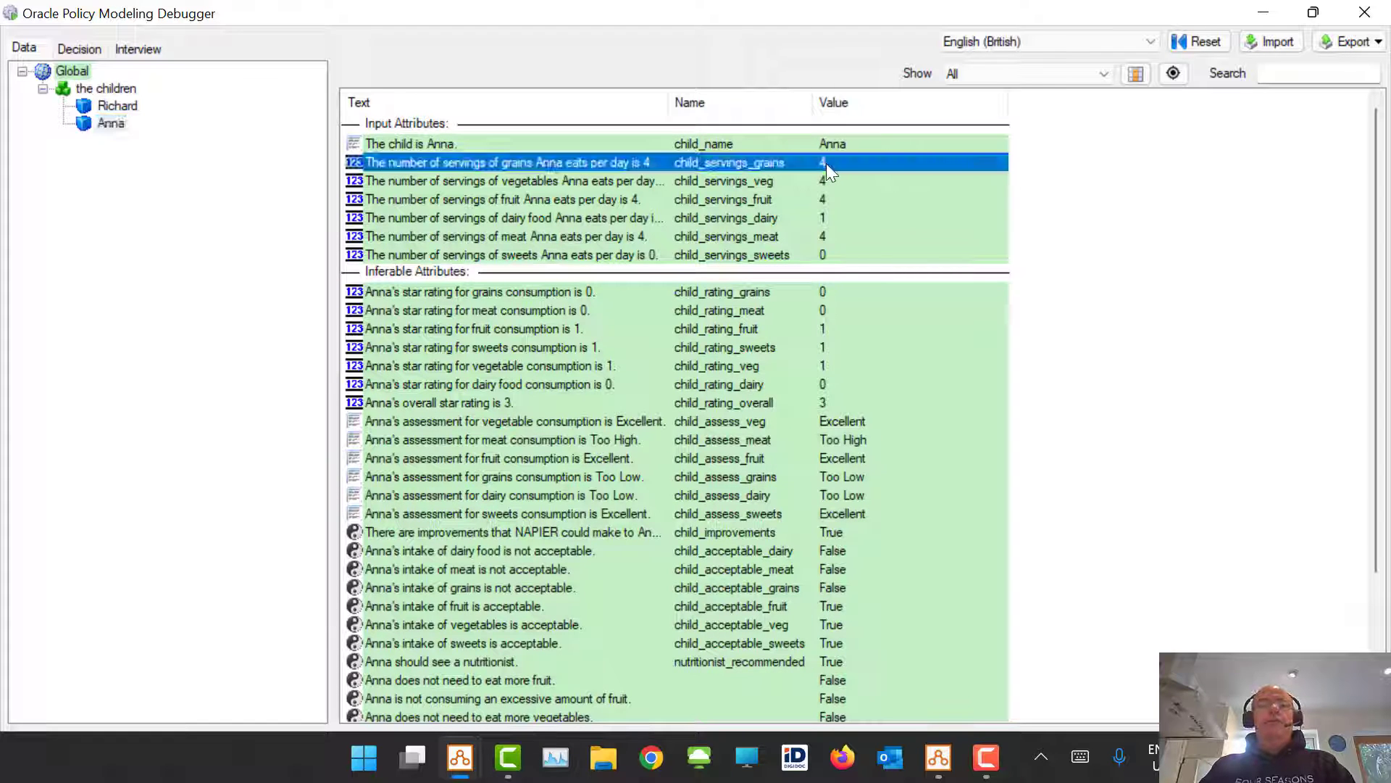
Show the attribute usage of the global total for grains consumed by the children
left_click(46, 71)
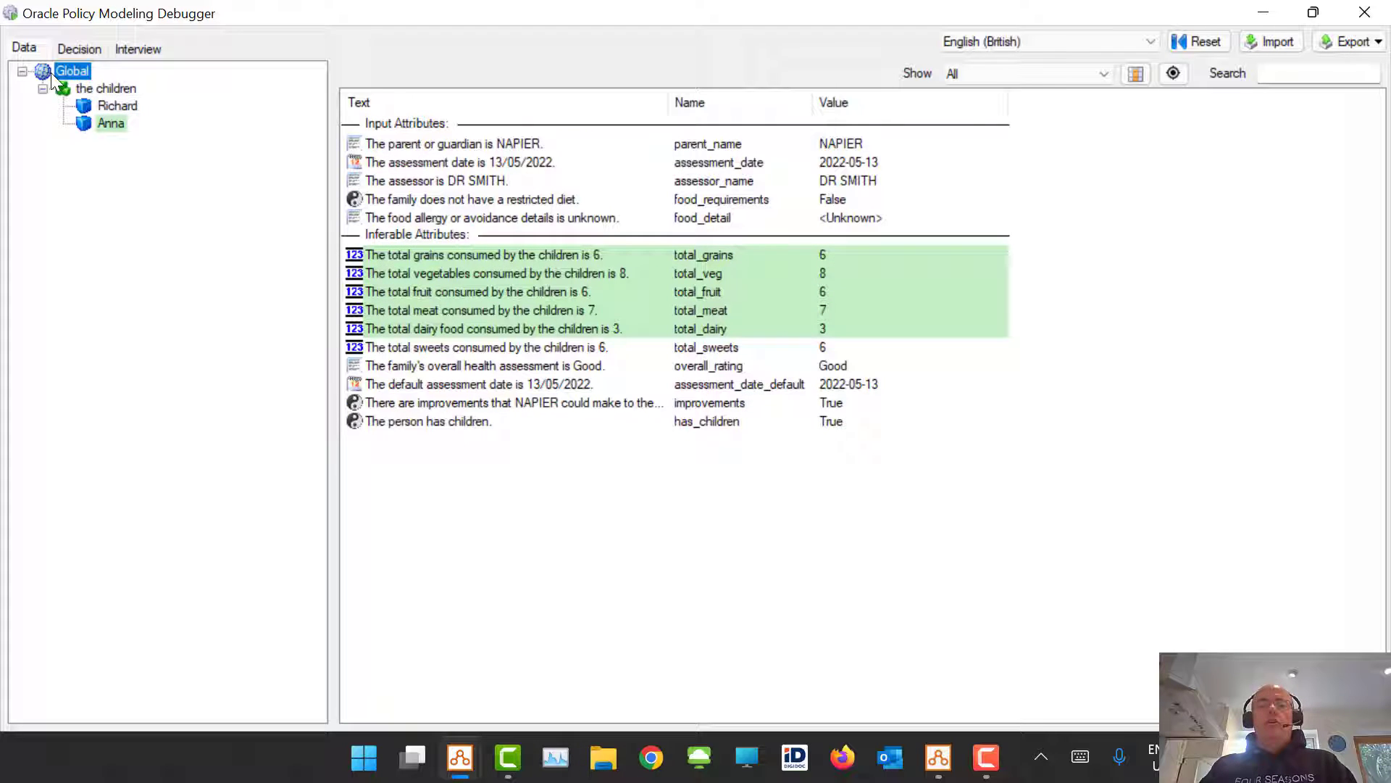
right_click(738, 249)
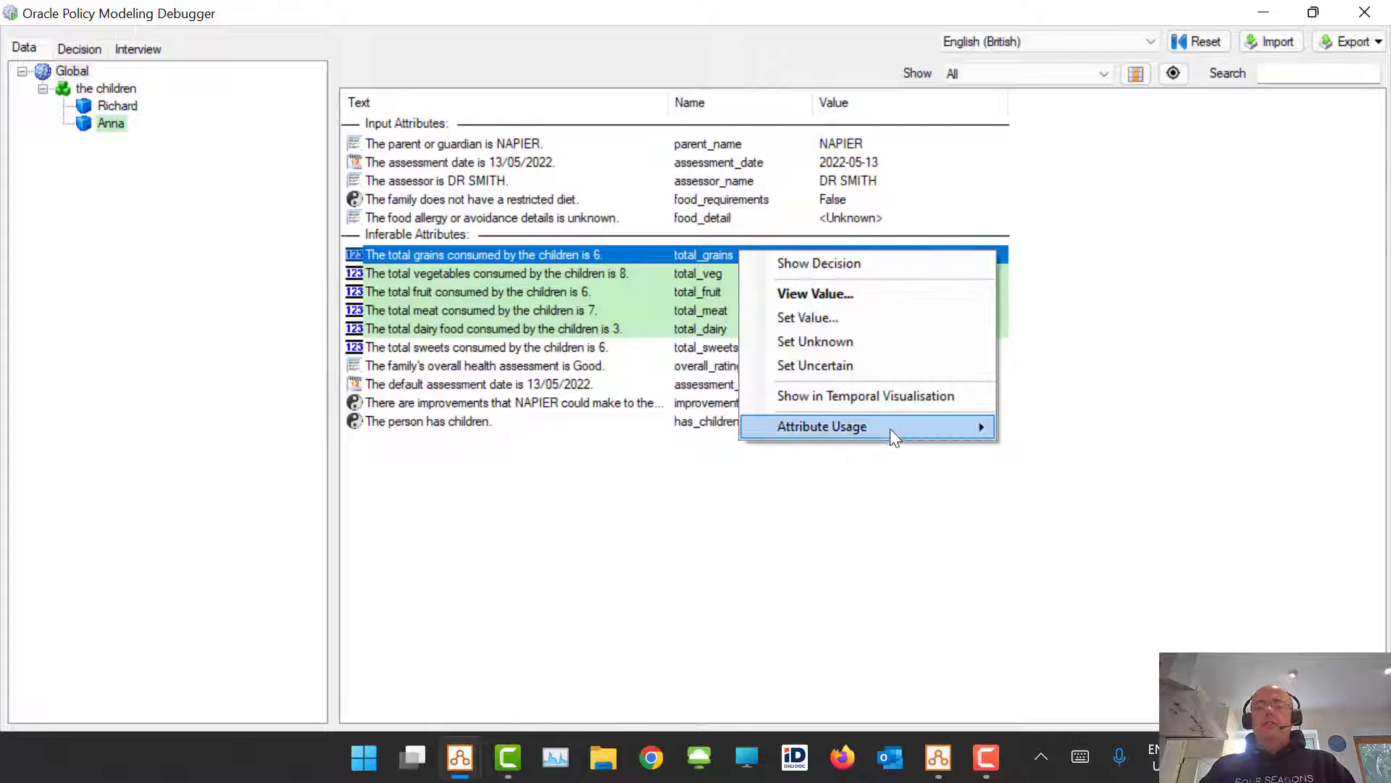
mouse_move(889, 427)
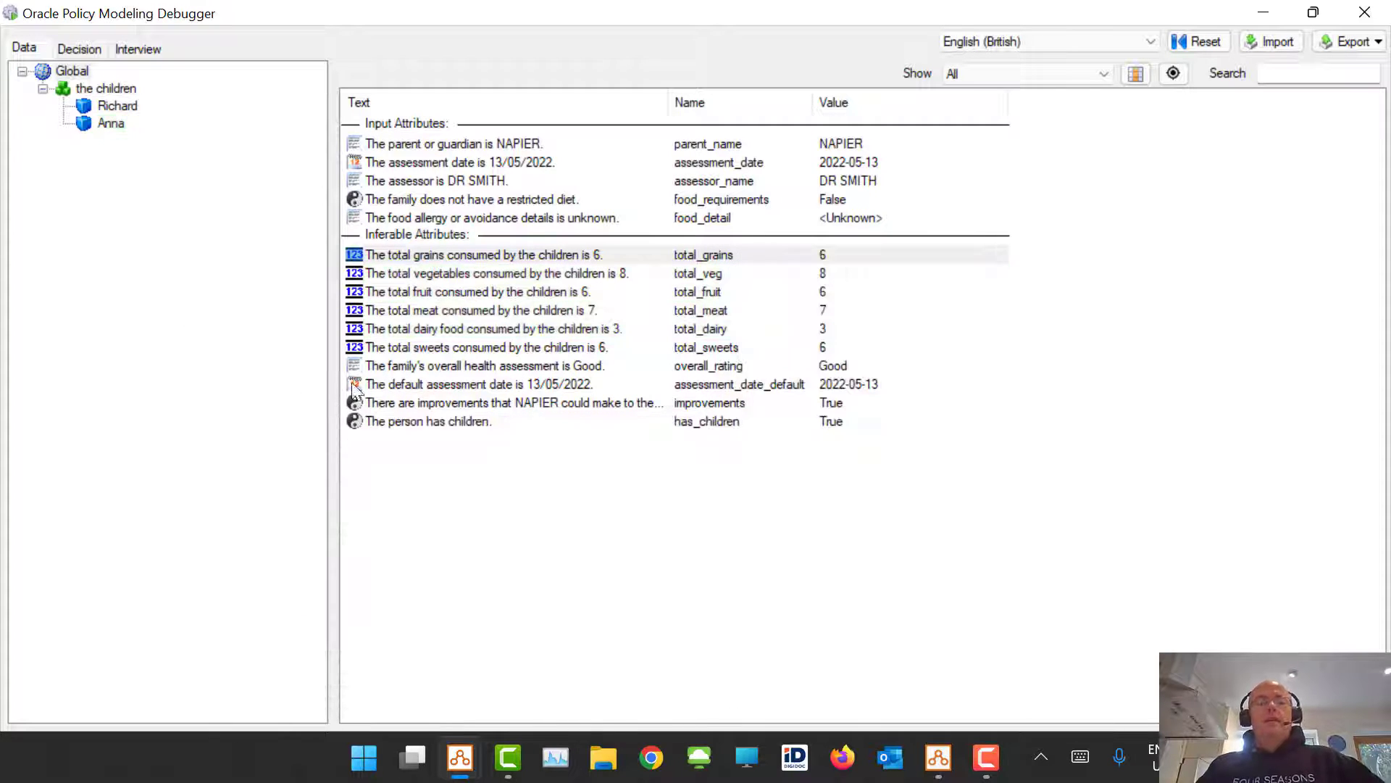
Show the decision behind the family's overall health assessment and expand both children's overall star ratings
left_click(466, 372)
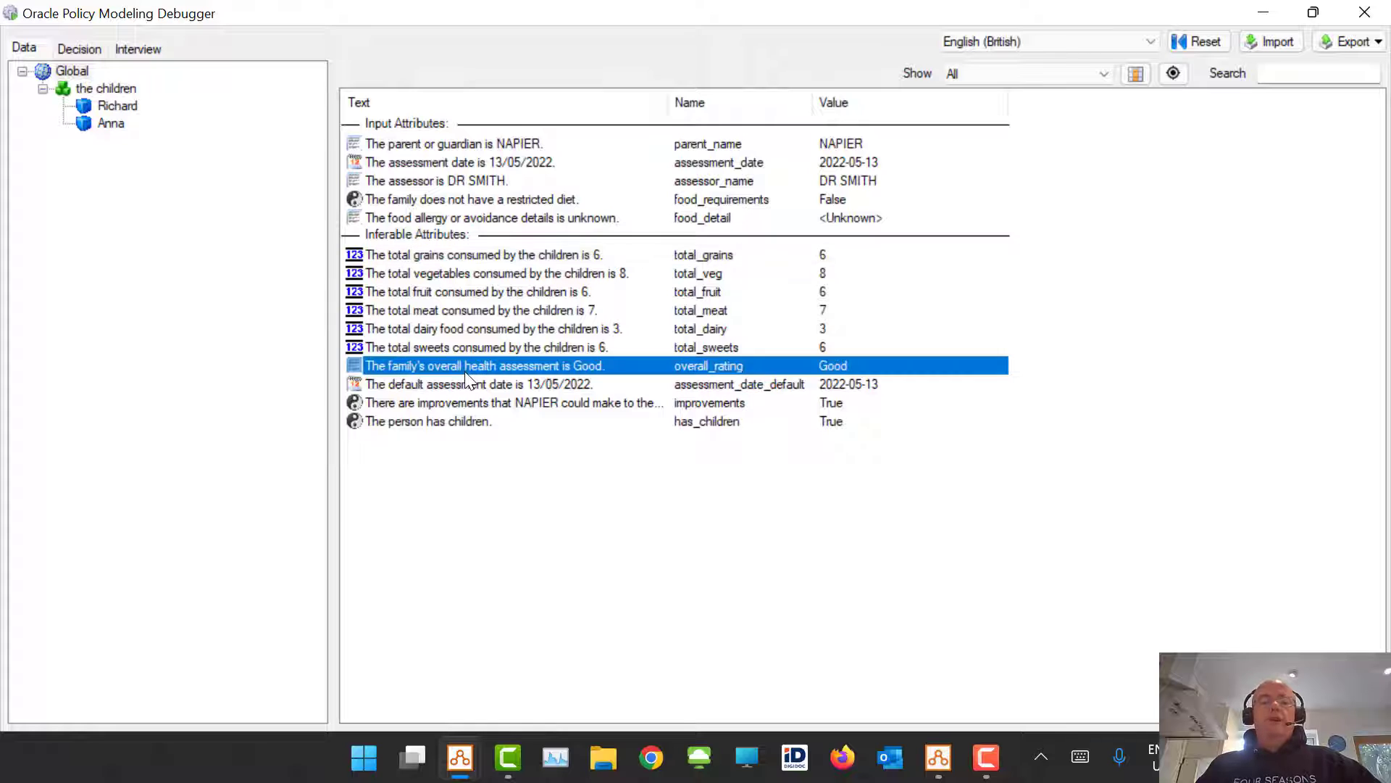
right_click(542, 364)
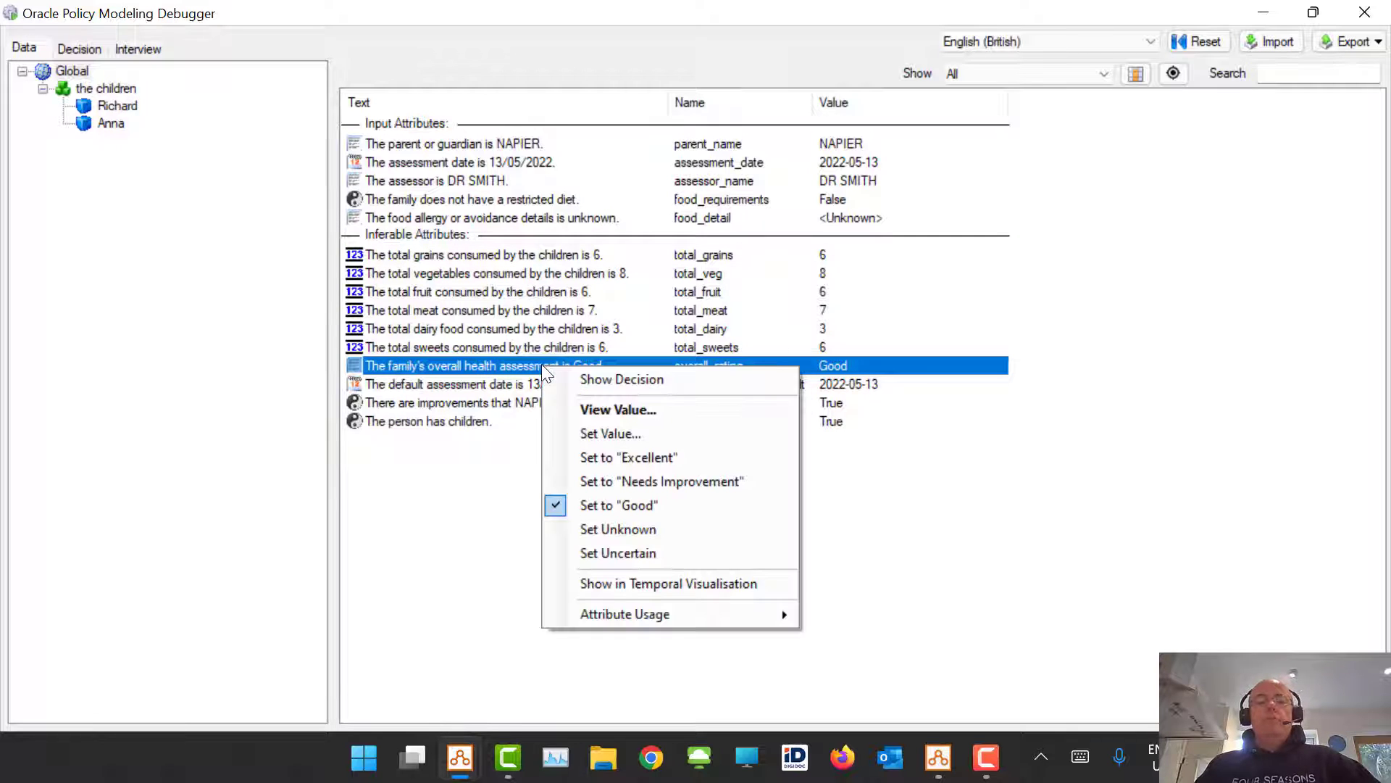
left_click(623, 380)
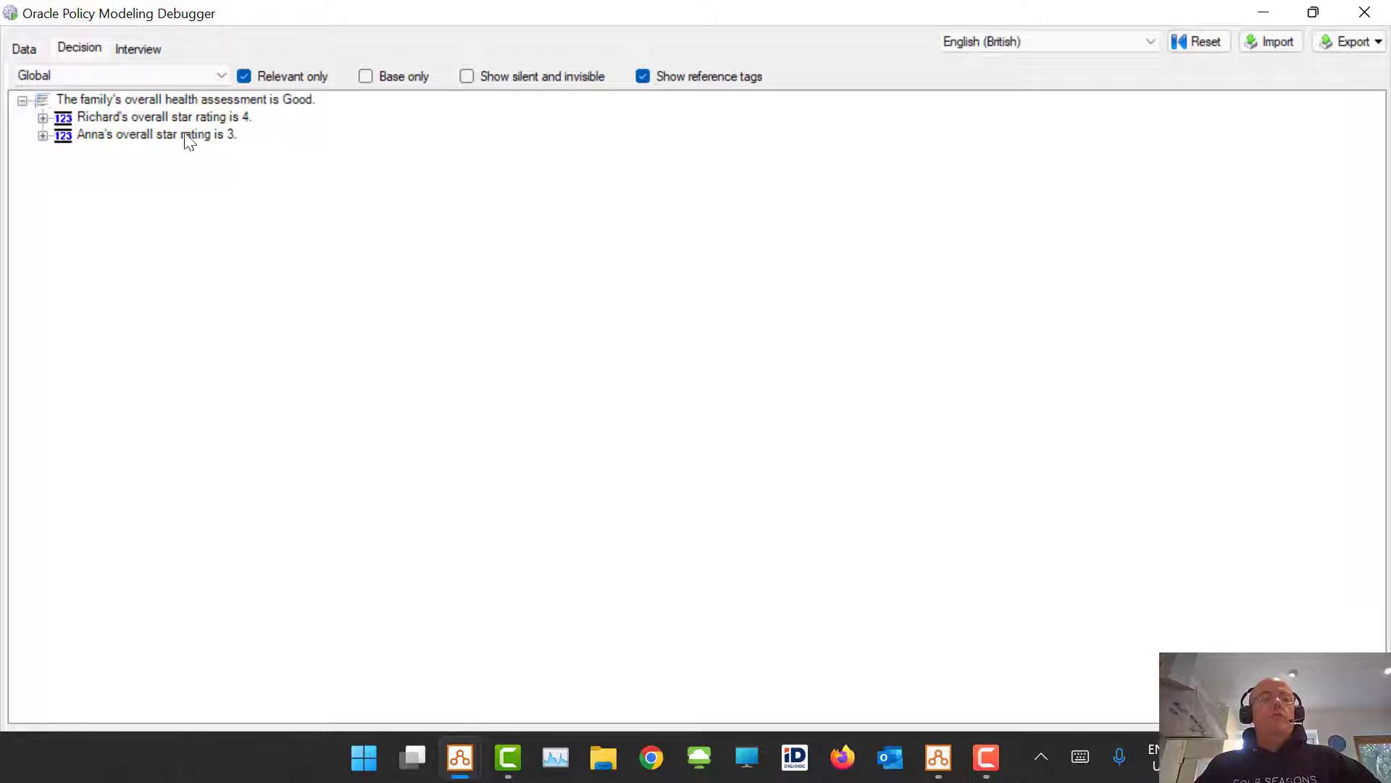
left_click(42, 137)
left_click(43, 118)
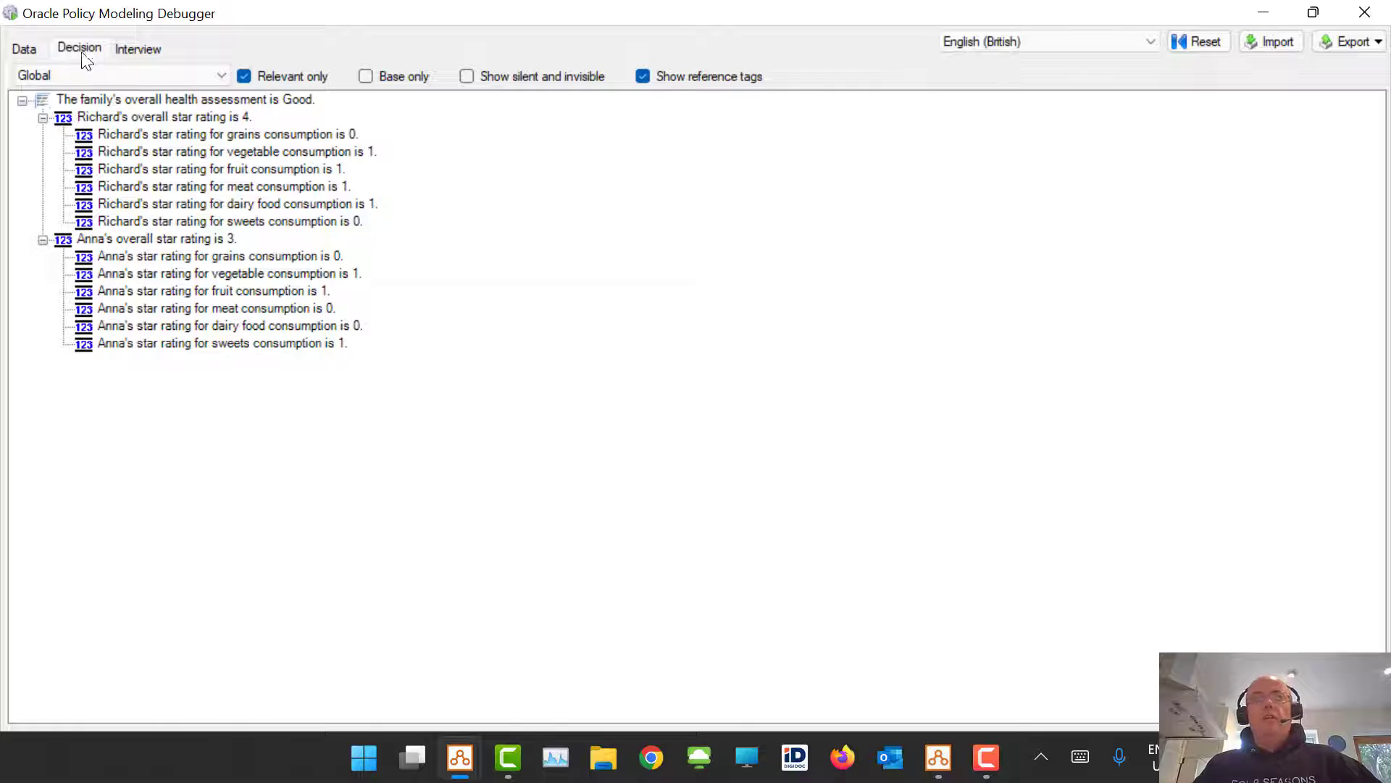
Return to the global data and bring up the available actions for the family's overall health assessment
left_click(24, 48)
right_click(628, 368)
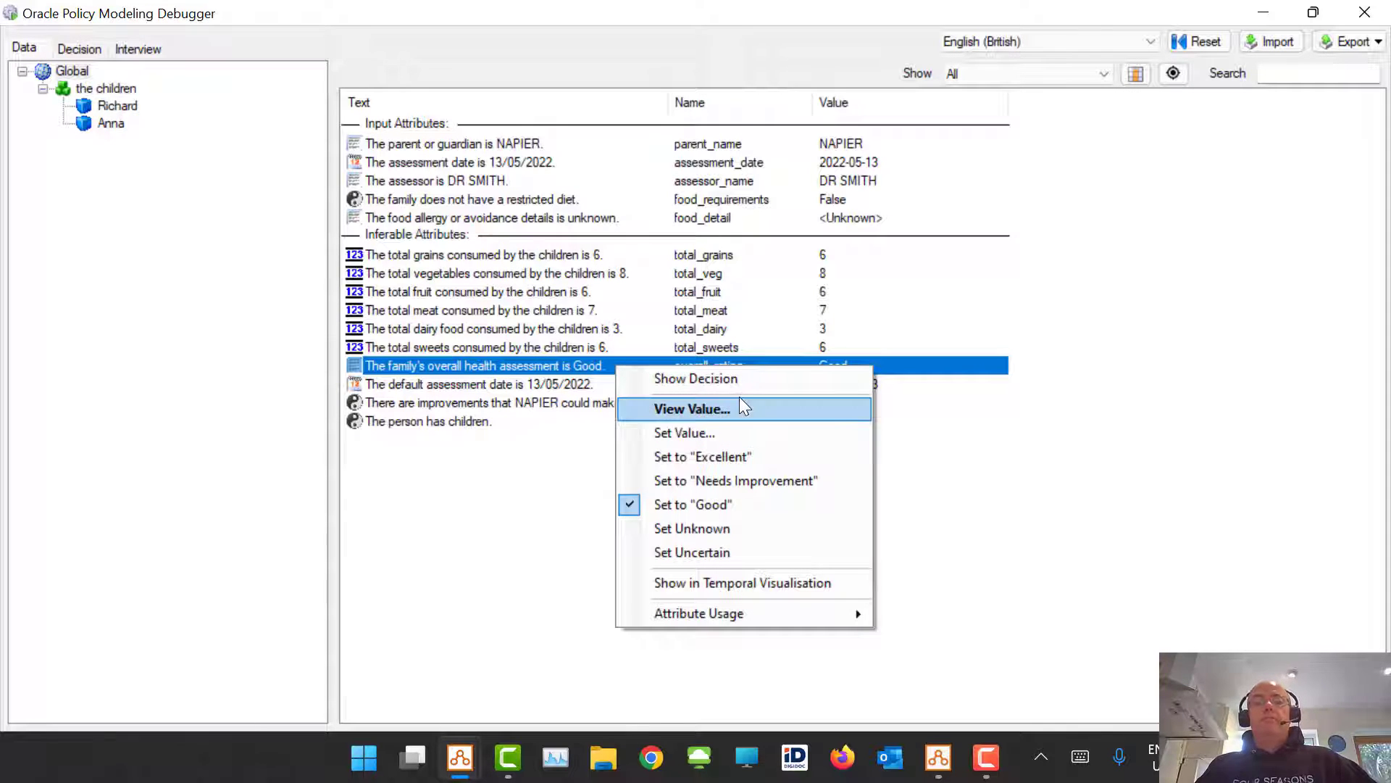
left_click(568, 466)
left_click(605, 453)
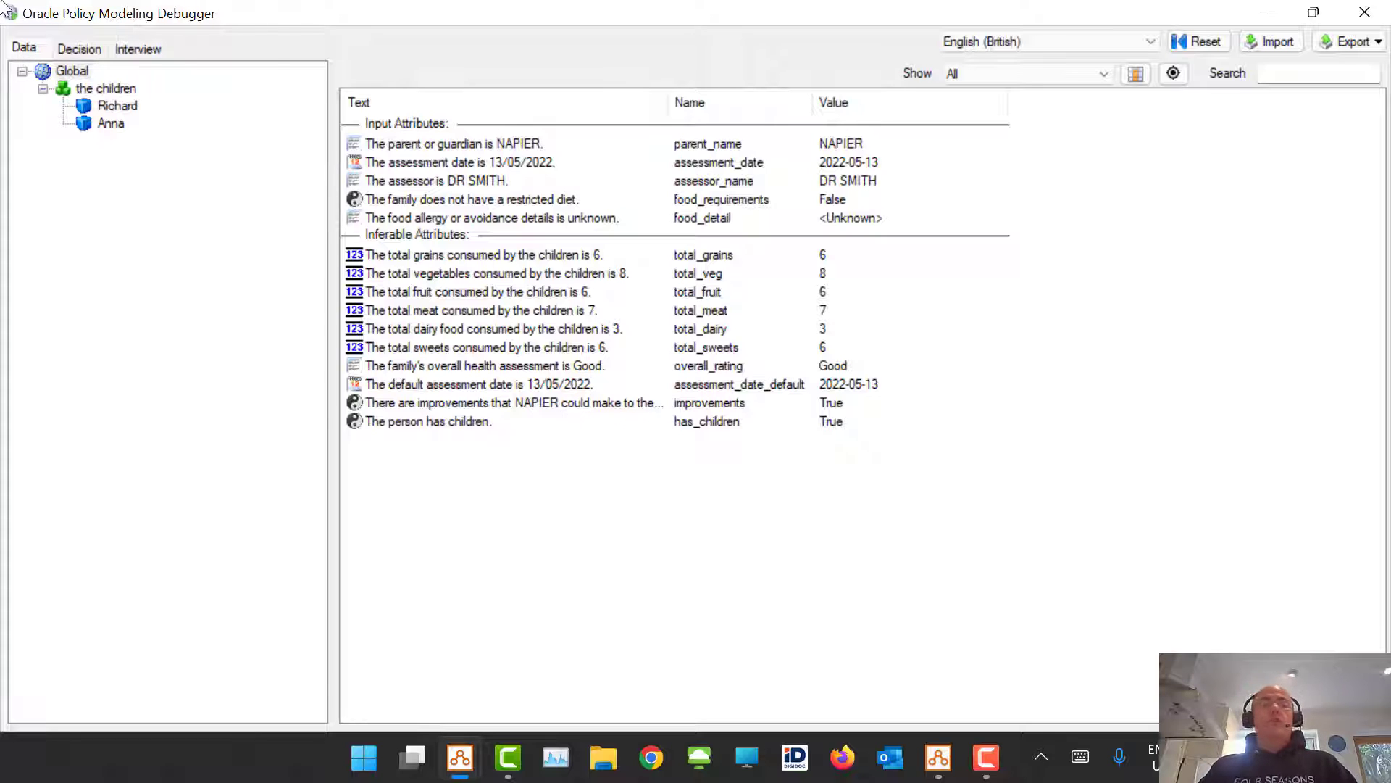
Open the Interview Summary Document from the interview's Thank You page
left_click(141, 52)
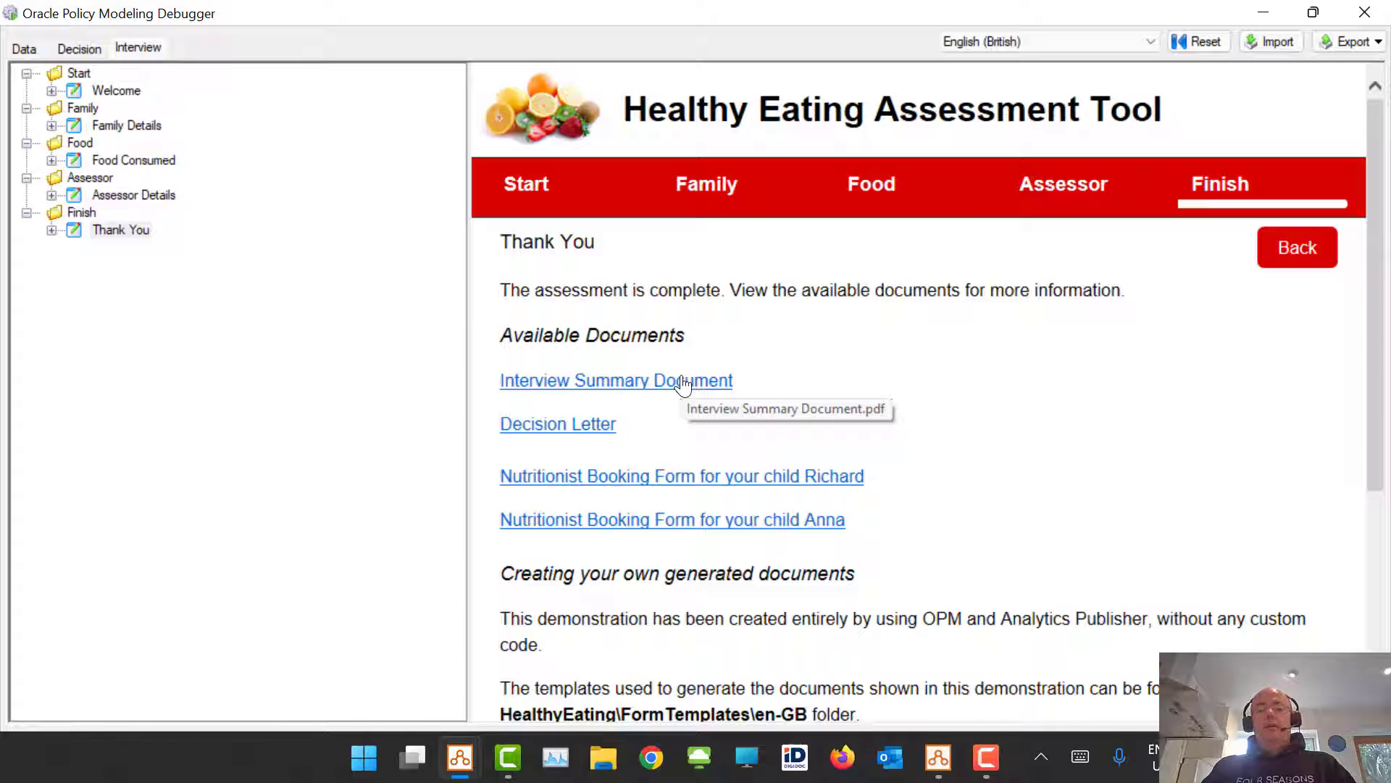
left_click(630, 382)
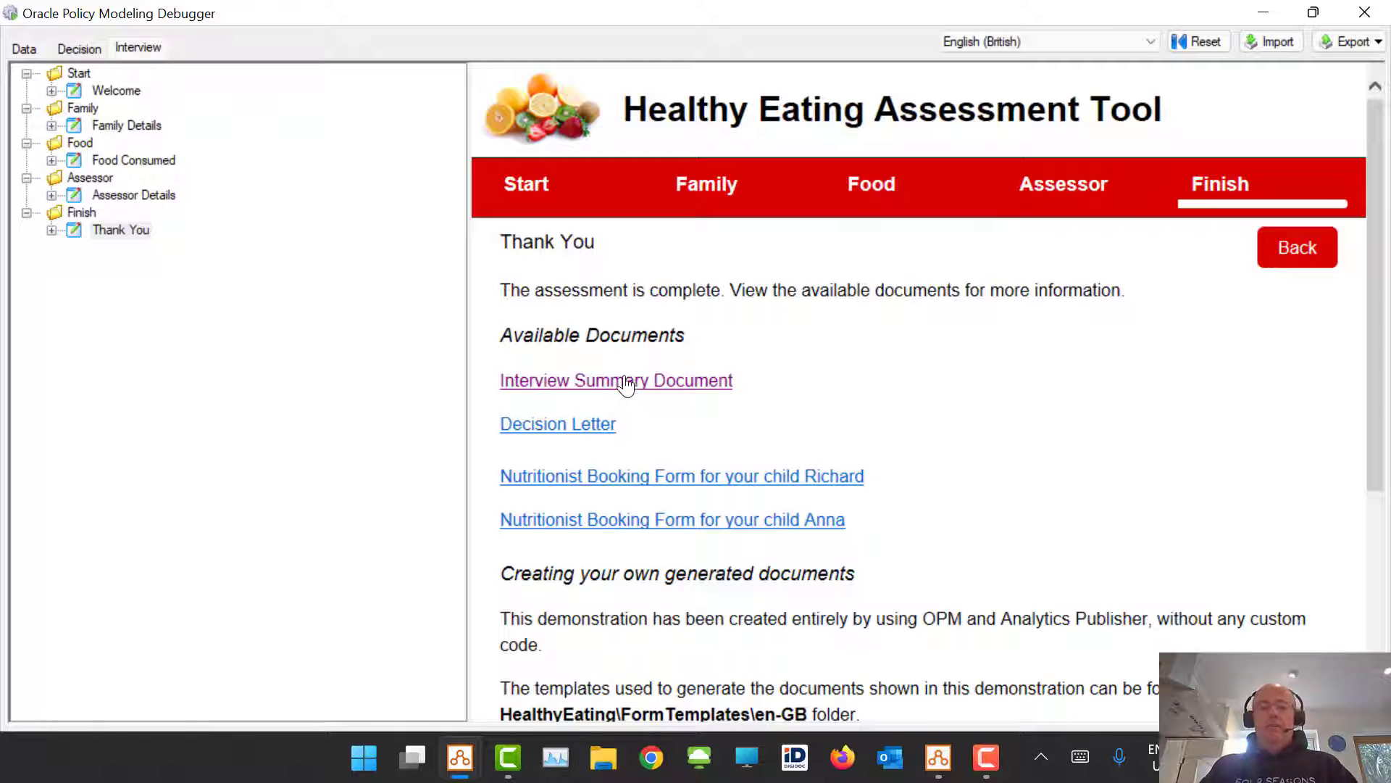
Open the generated Interview Summary Document, review its family snapshot, child snapshot and detailed information per child, and close it
left_click(627, 385)
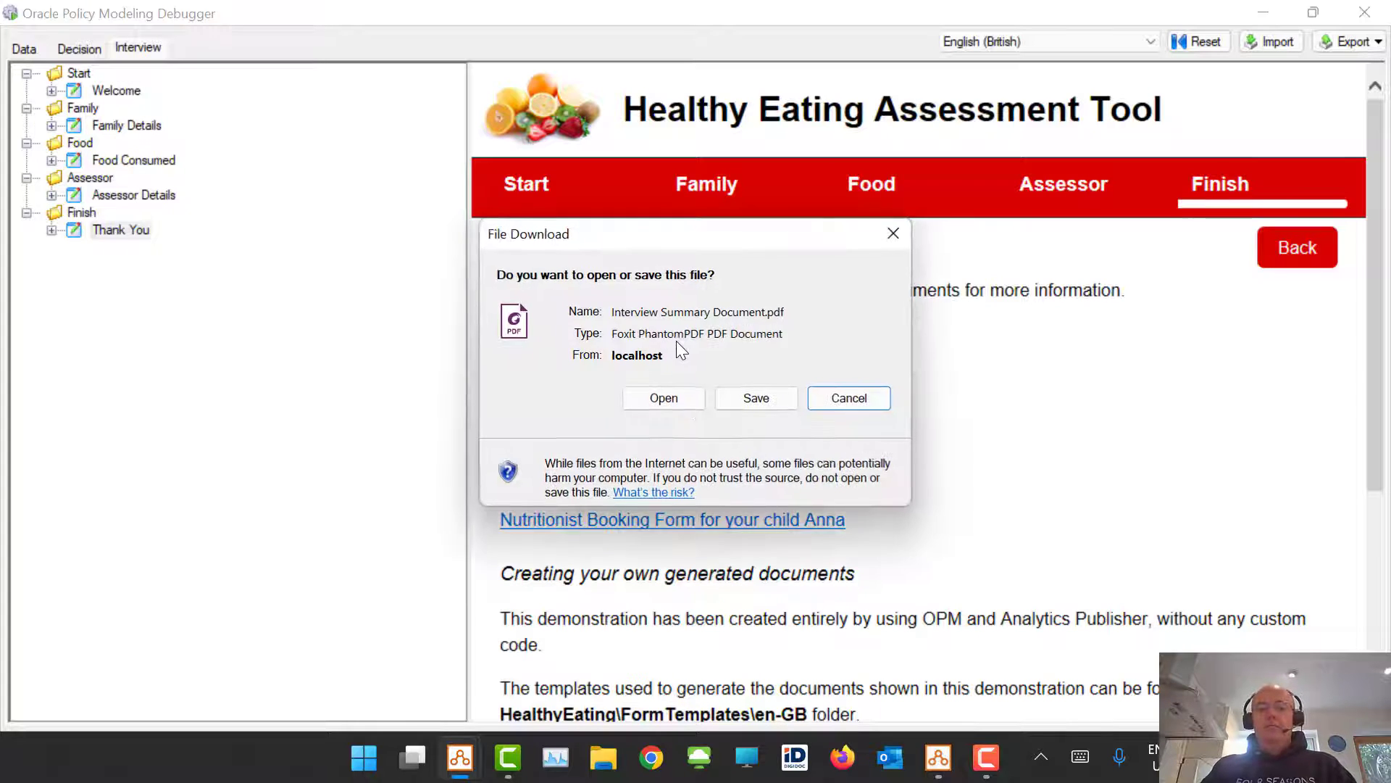
left_click(667, 401)
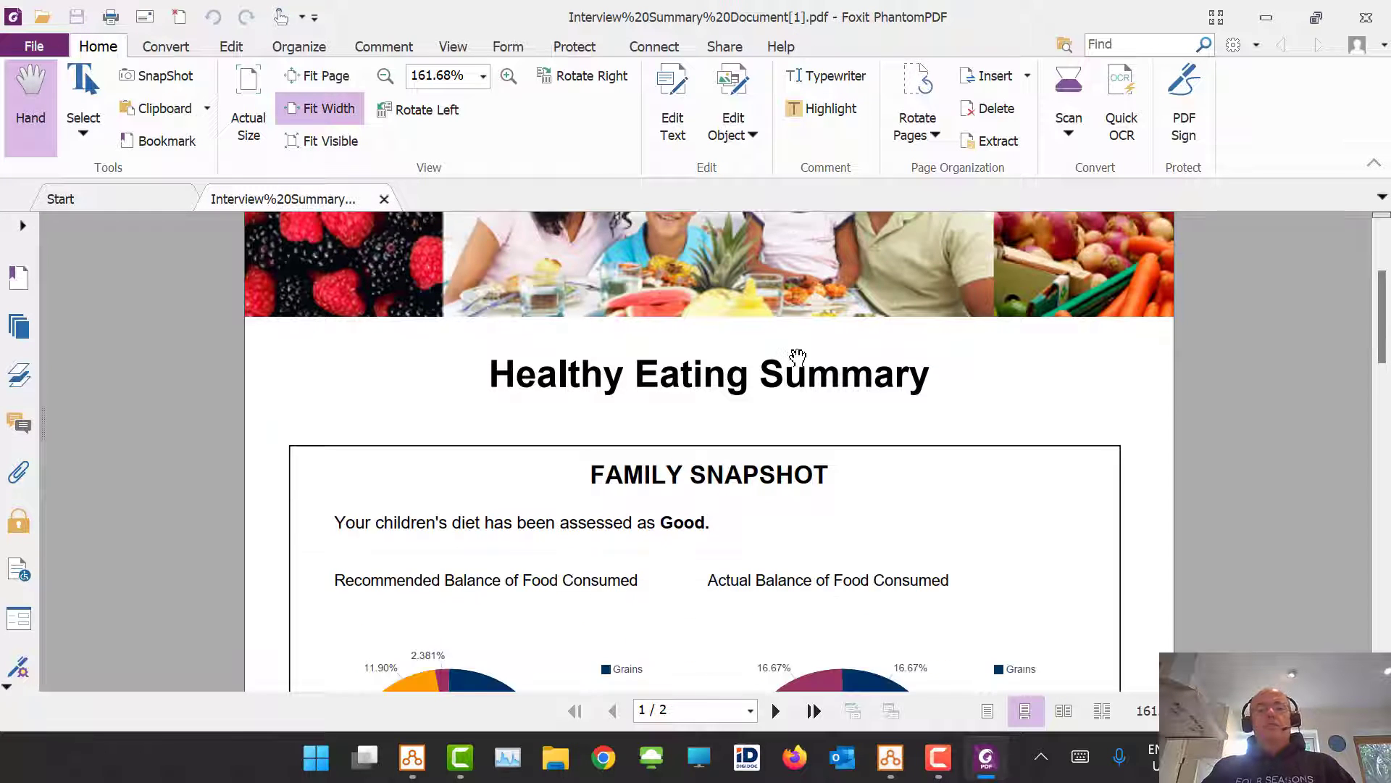
scroll(797, 355, "down", 9)
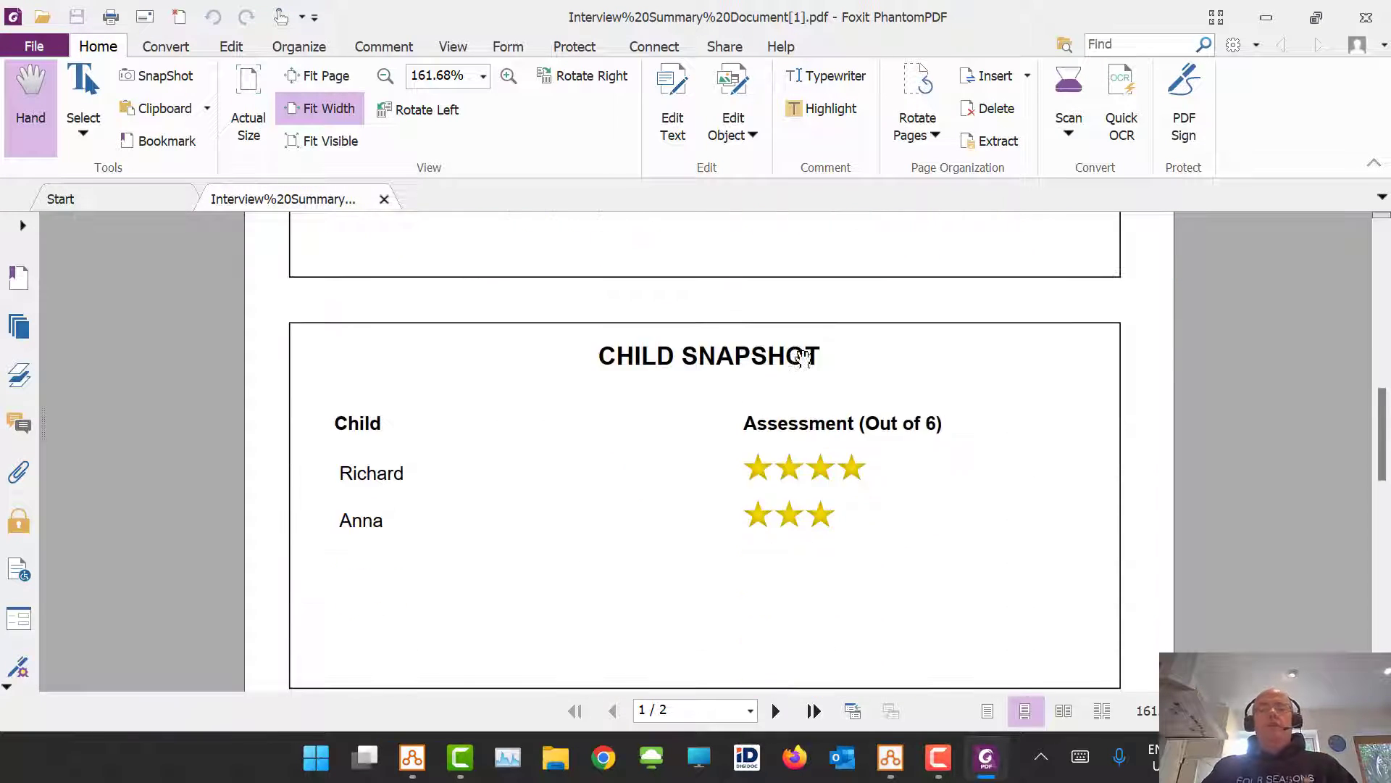
scroll(808, 366, "down", 2)
scroll(920, 358, "down", 3)
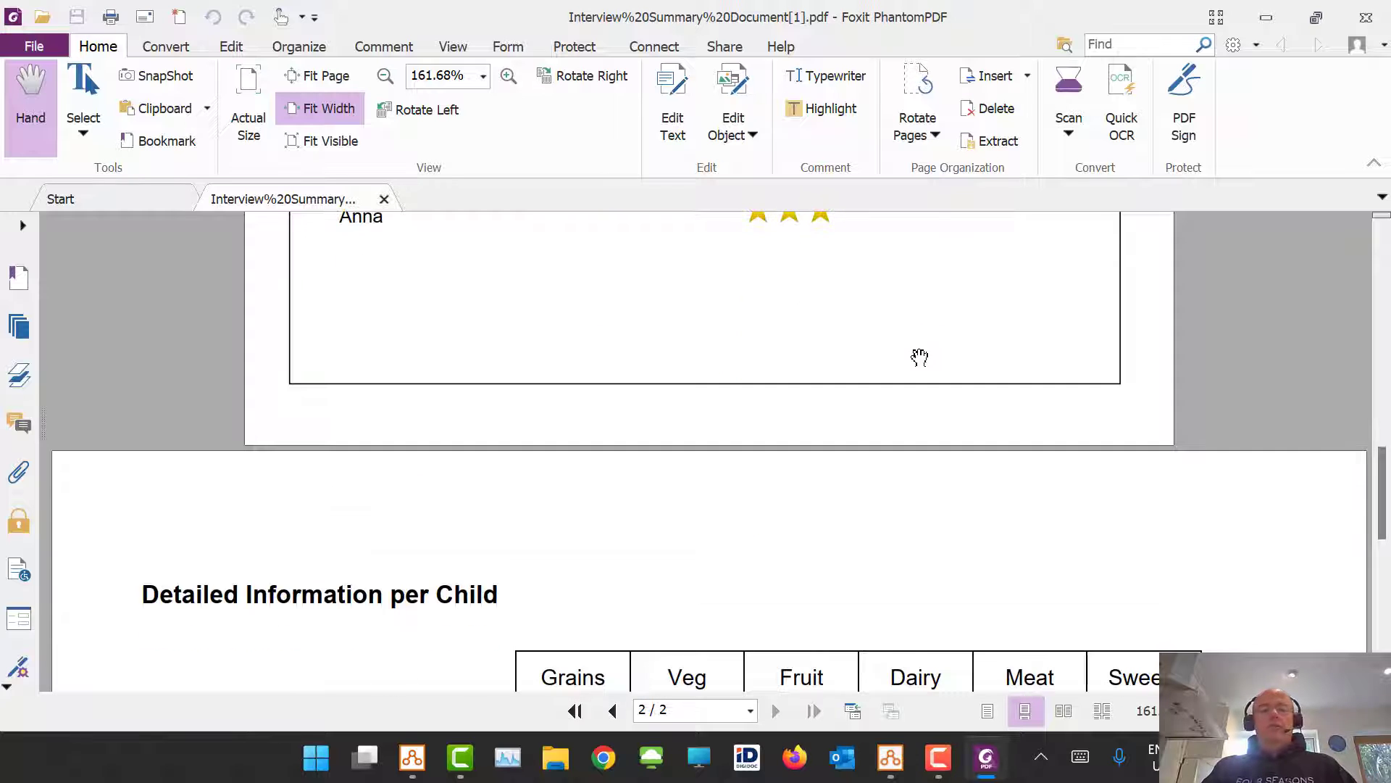
scroll(929, 362, "down", 3)
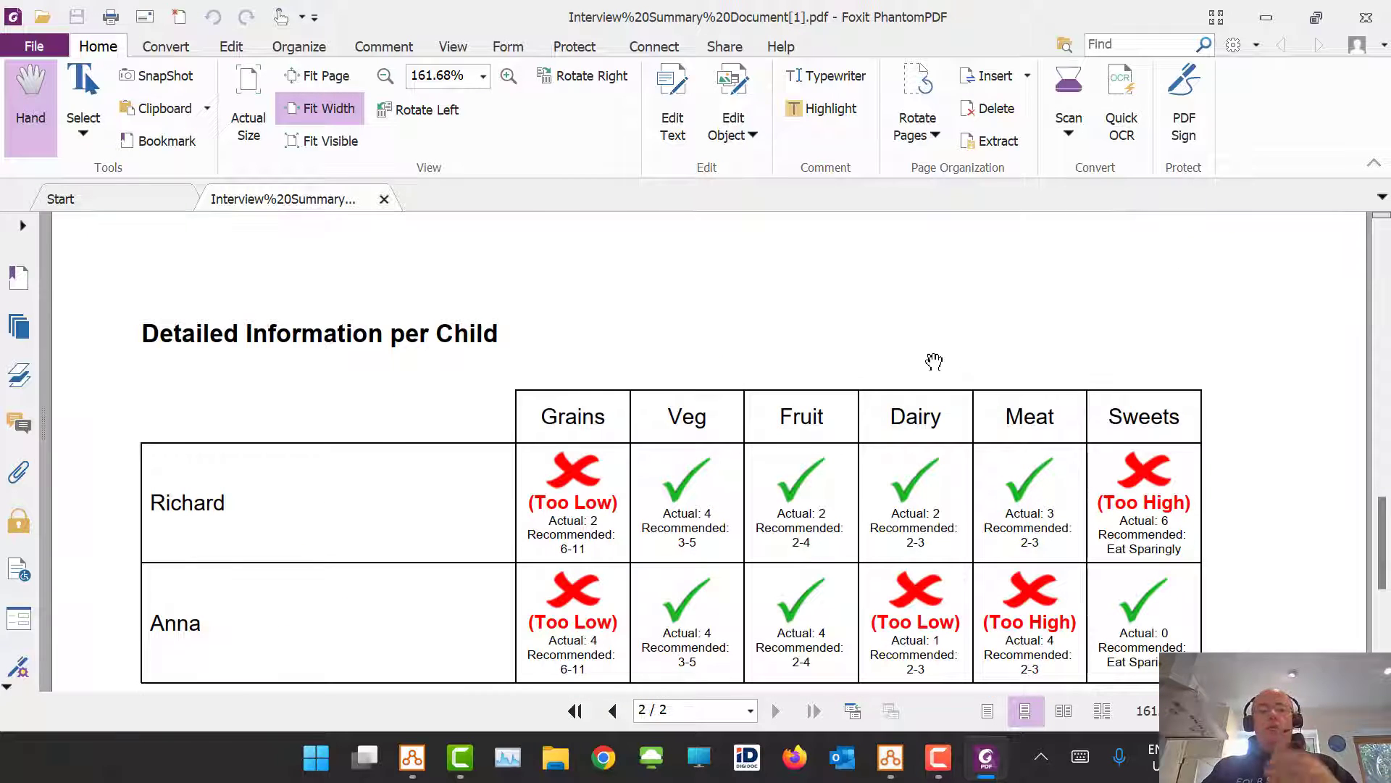
scroll(915, 383, "down", 3)
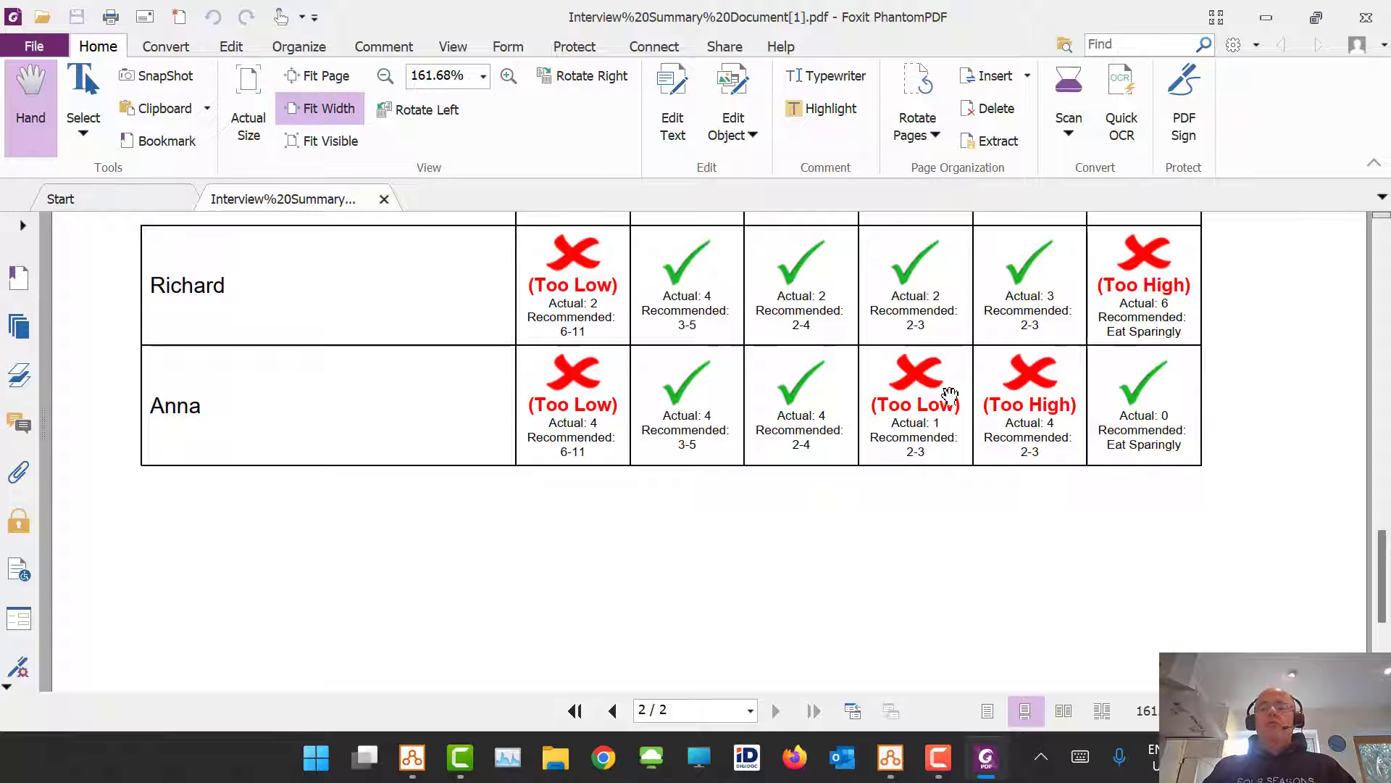
scroll(949, 394, "down", 3)
scroll(950, 394, "up", 2)
left_click(1372, 24)
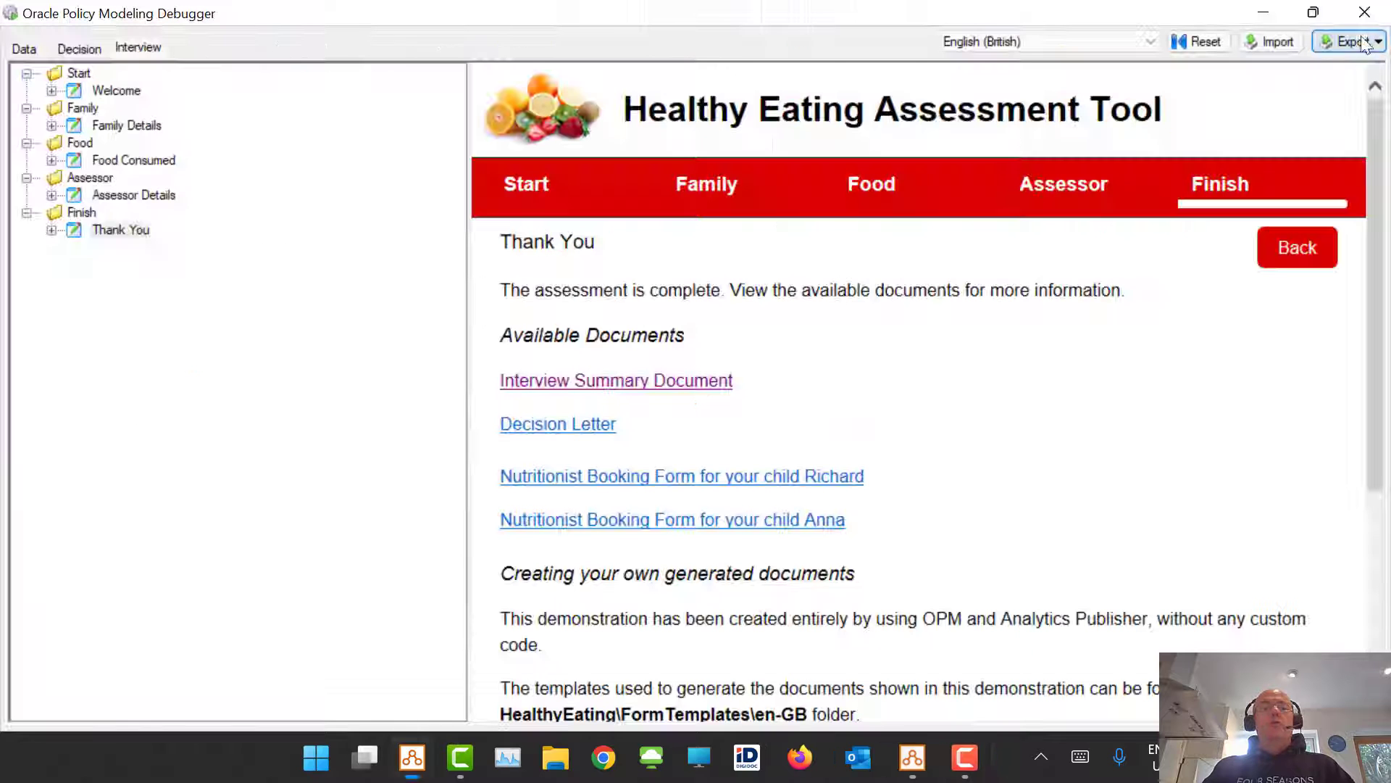
Switch to the HealthyEating project's list of forms and open the Interview Summary Document template in Word
key("alt+Tab")
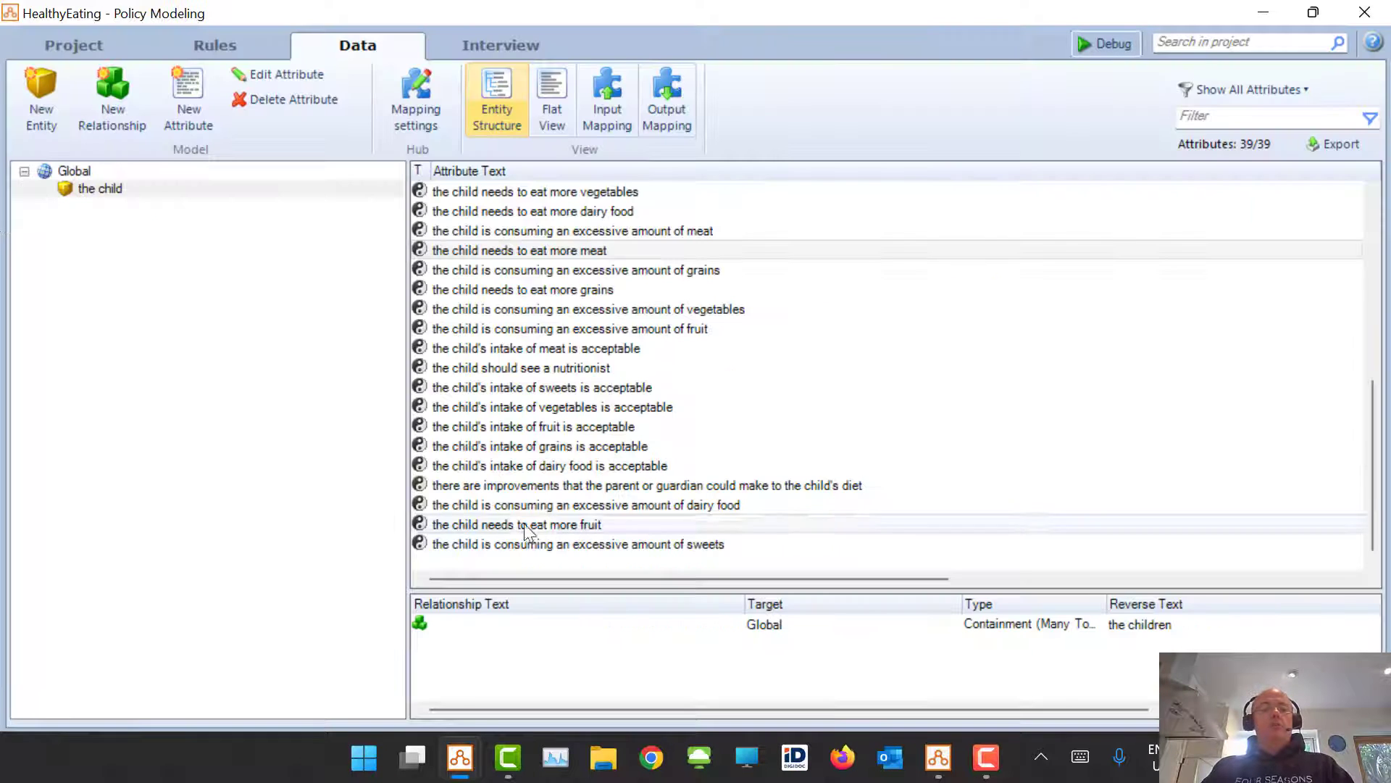
left_click(62, 51)
left_click(70, 309)
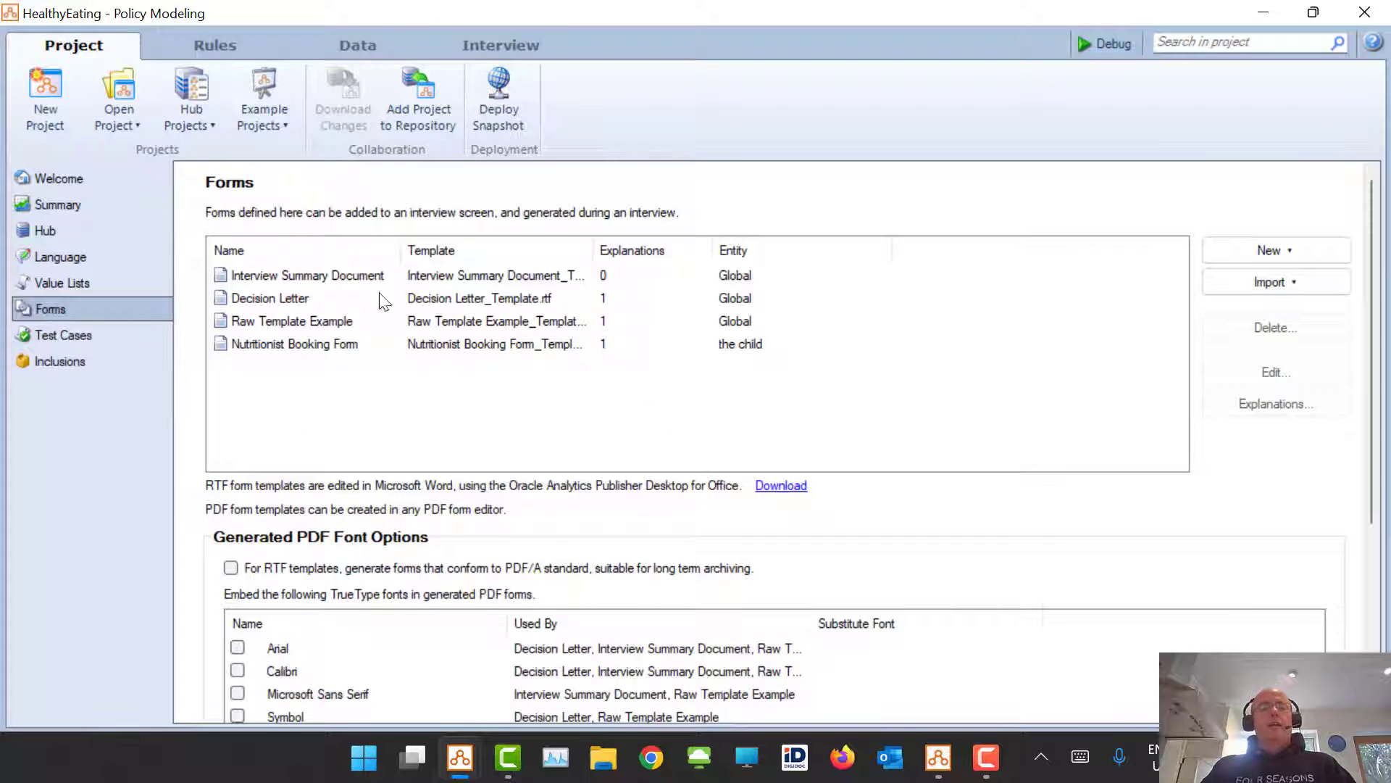
left_click(317, 274)
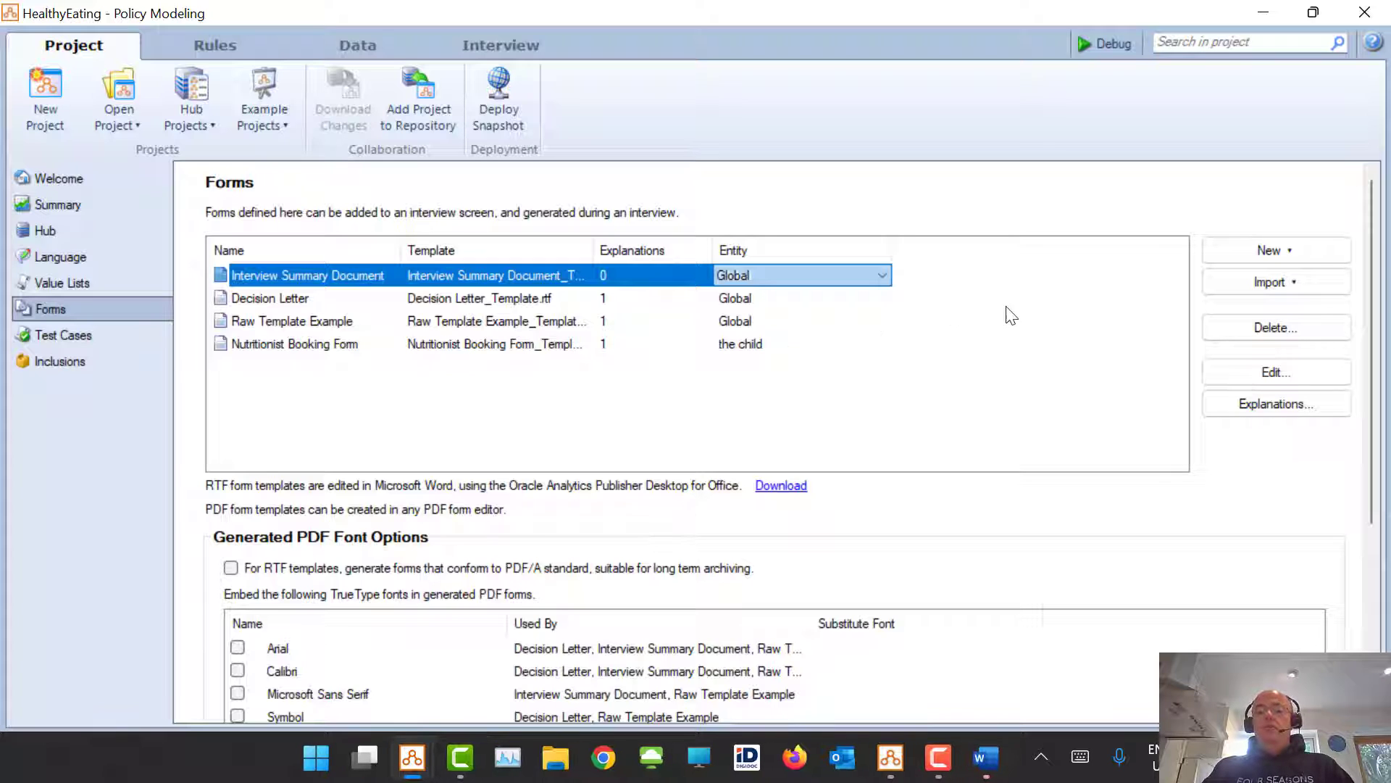
left_click(987, 761)
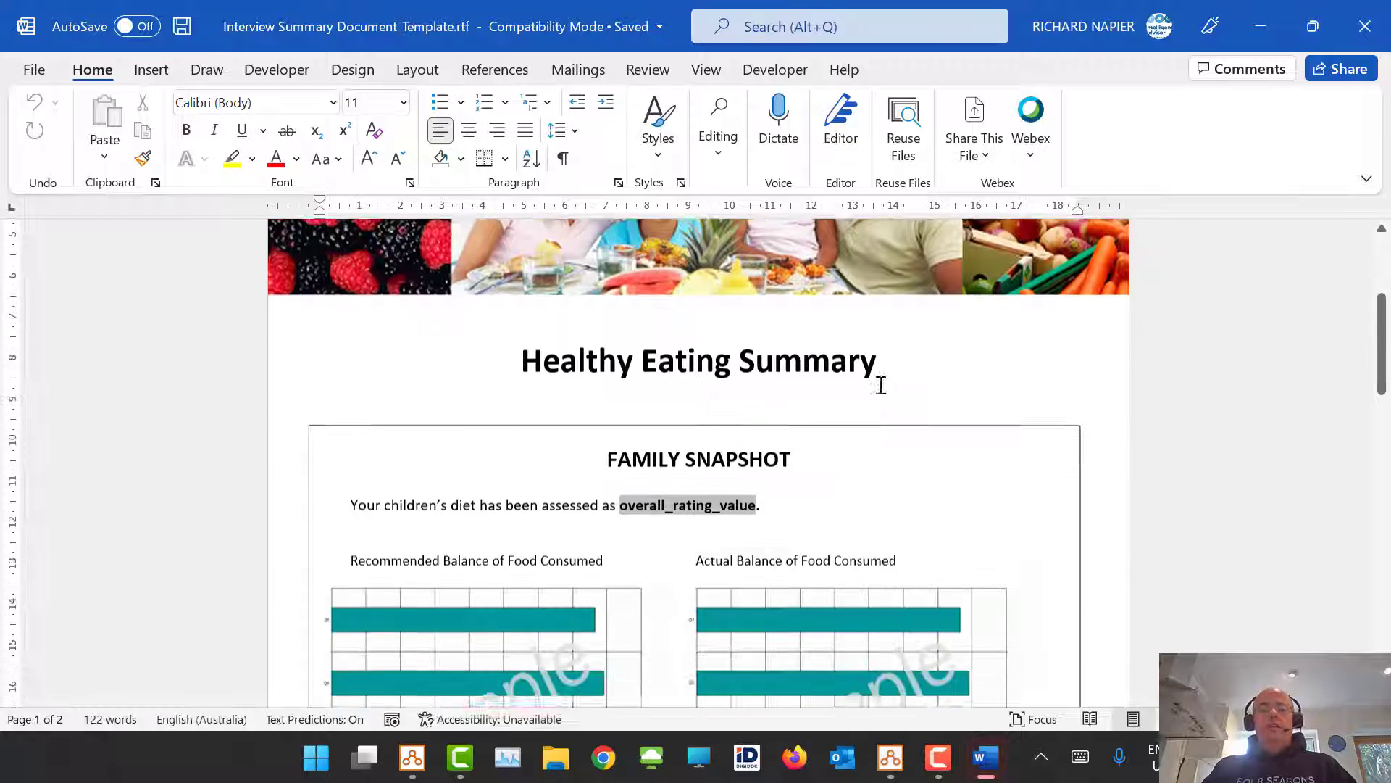
Examine the template's child snapshot and per-child detail table with their for-each and choose fields, and close the template
scroll(881, 385, "down", 6)
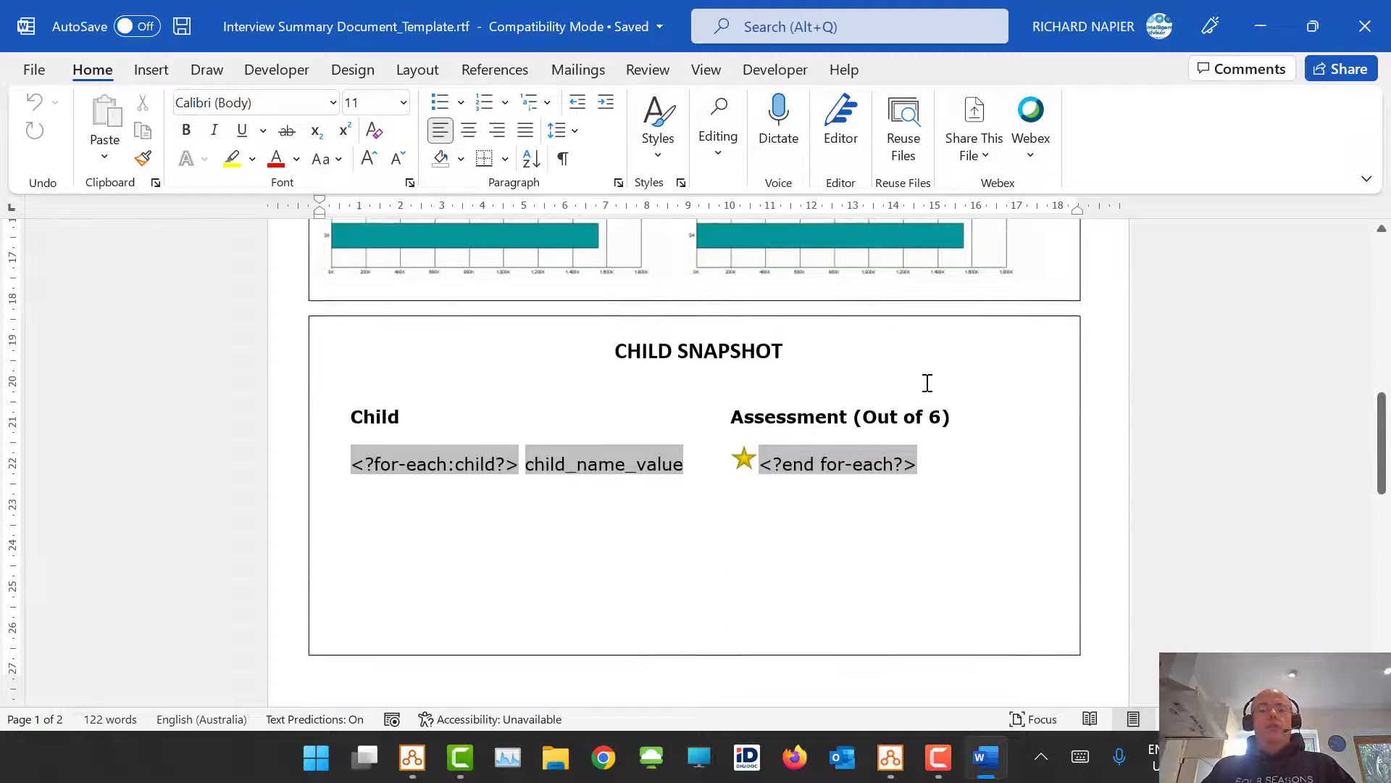
scroll(928, 382, "down", 10)
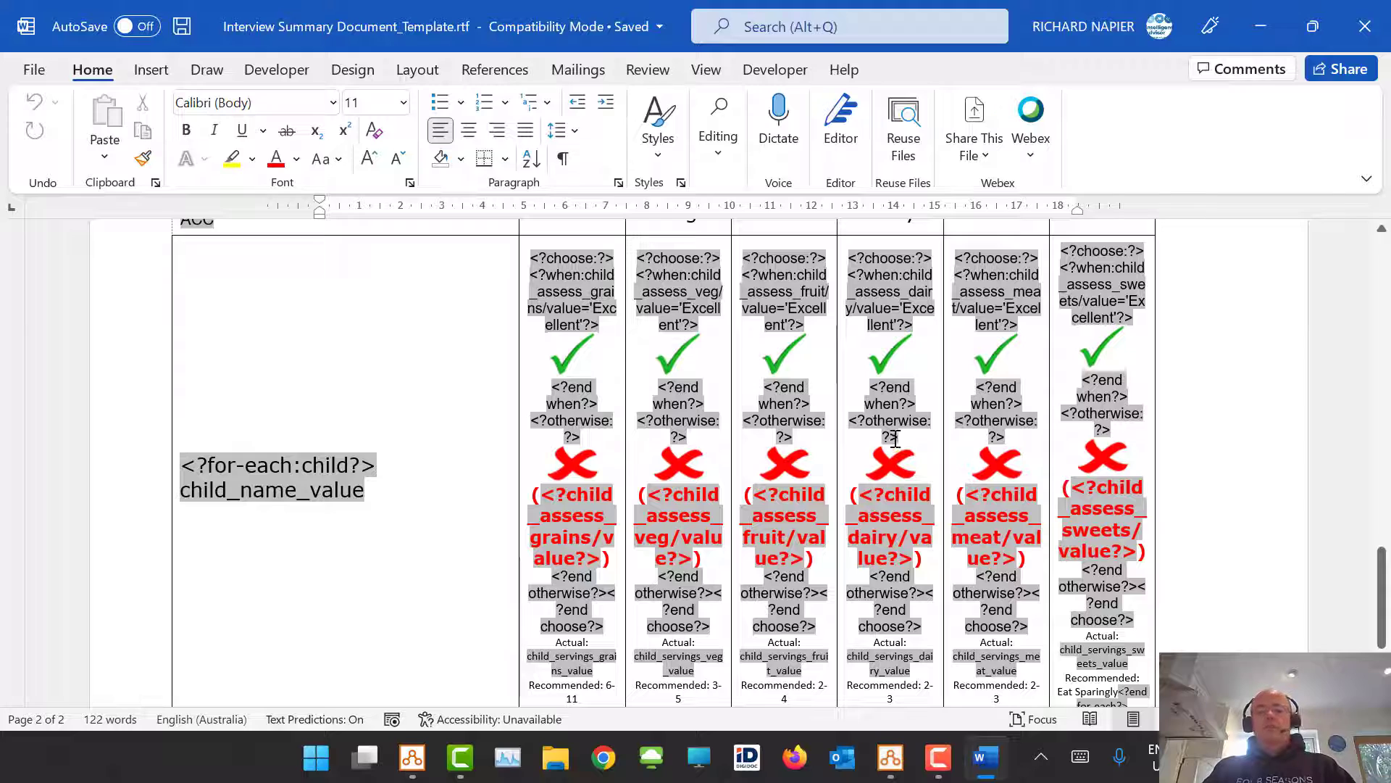
scroll(945, 463, "down", 3)
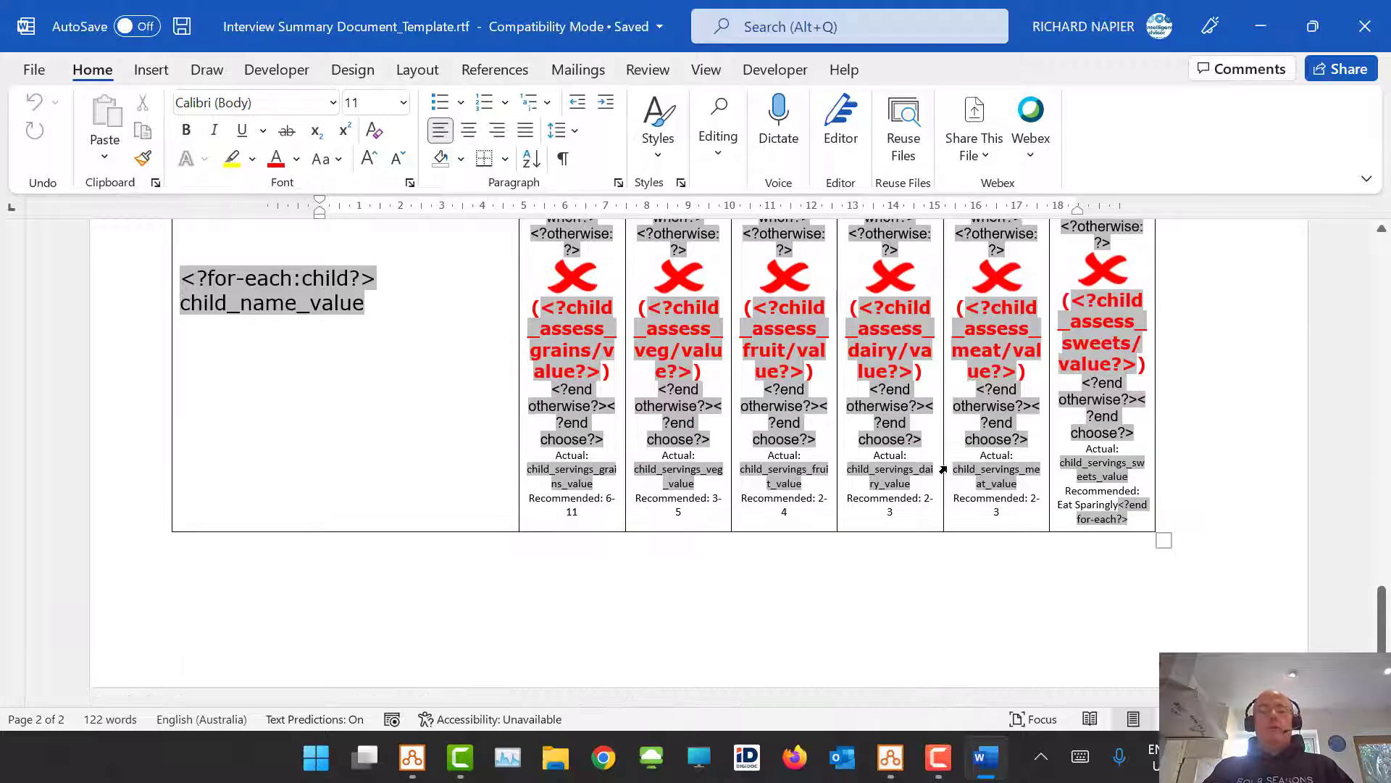
scroll(943, 469, "up", 6)
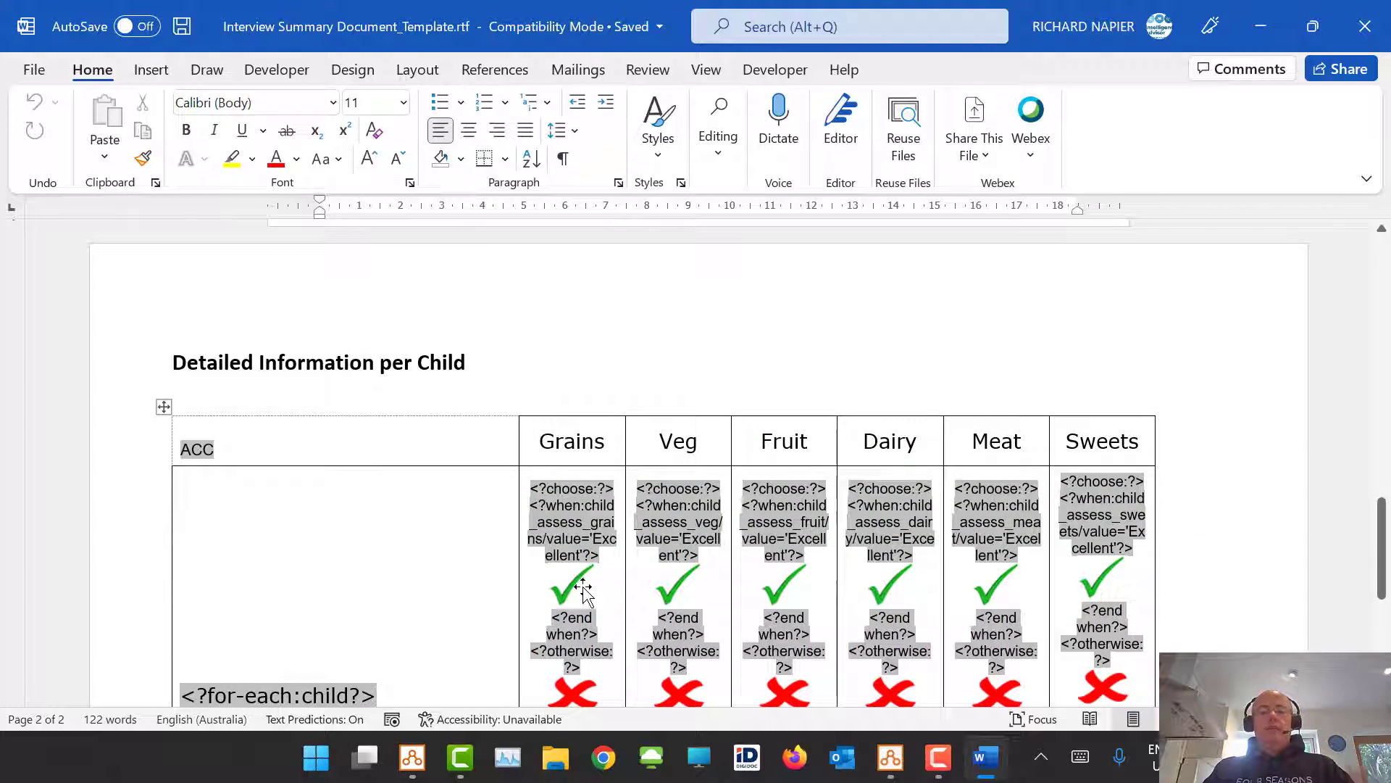
scroll(768, 587, "up", 8)
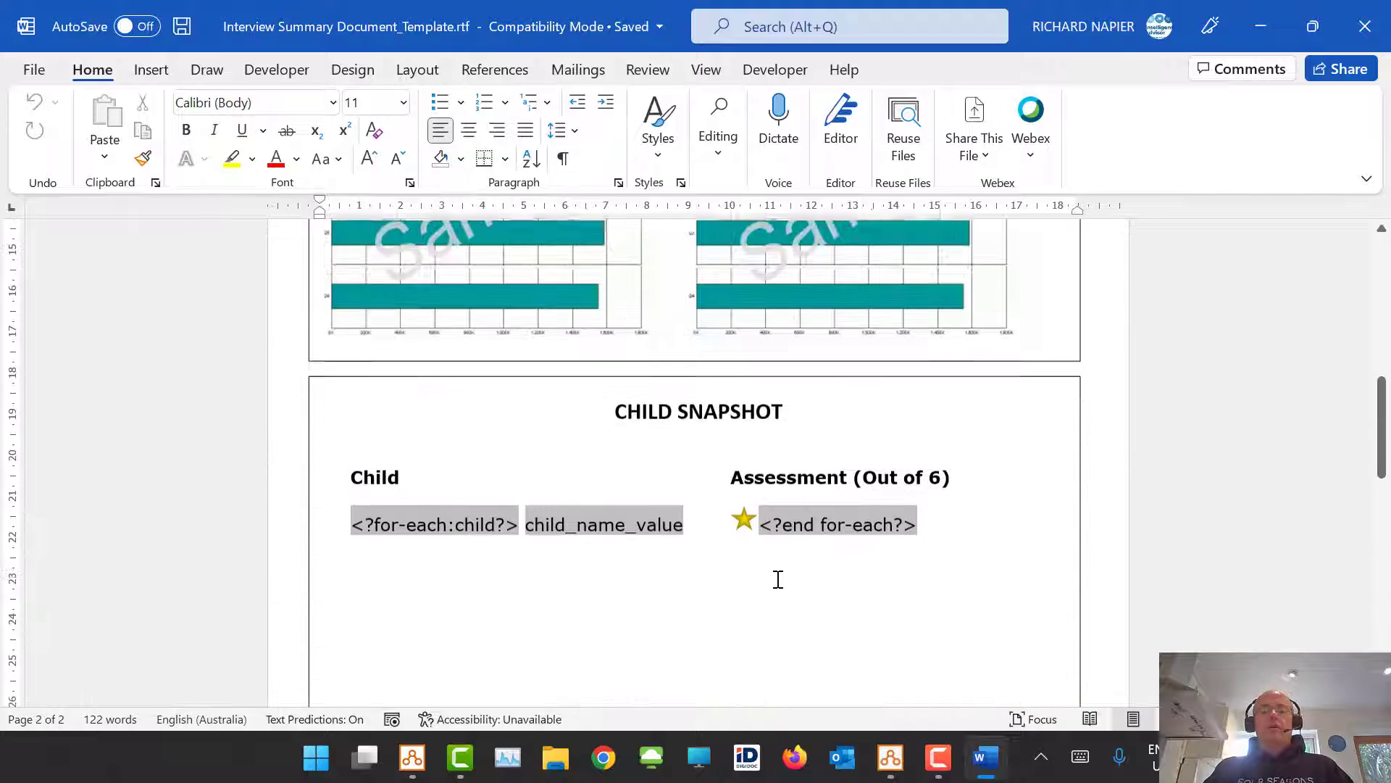
scroll(753, 599, "up", 1)
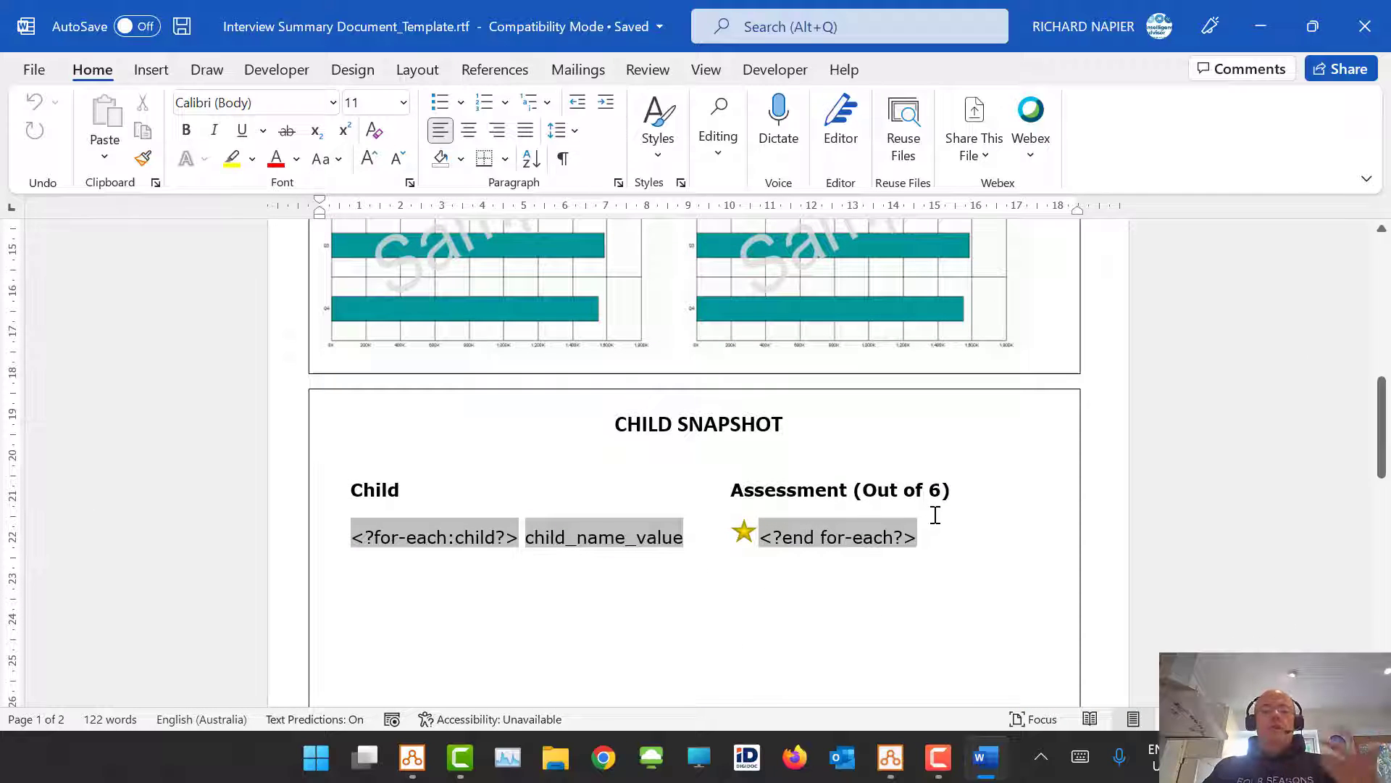
scroll(932, 519, "up", 9)
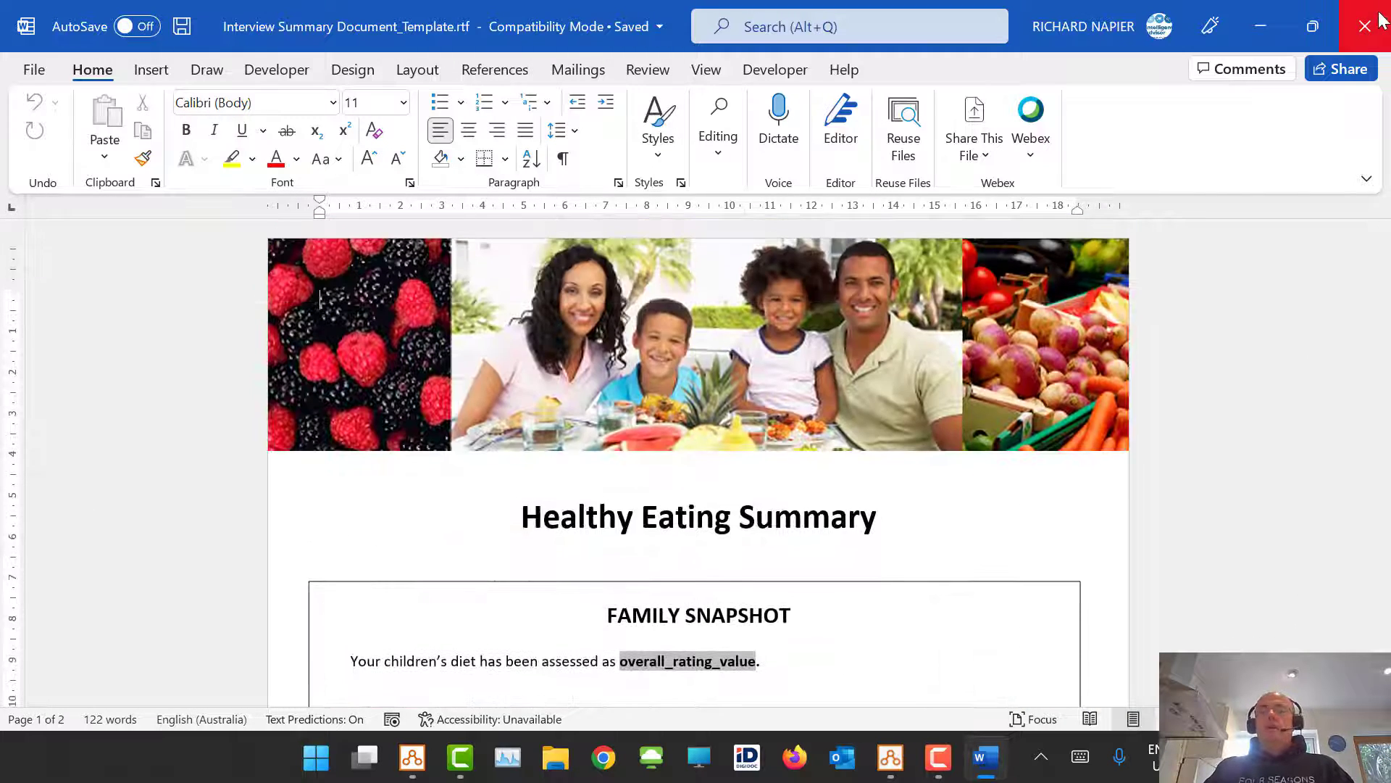
left_click(1363, 29)
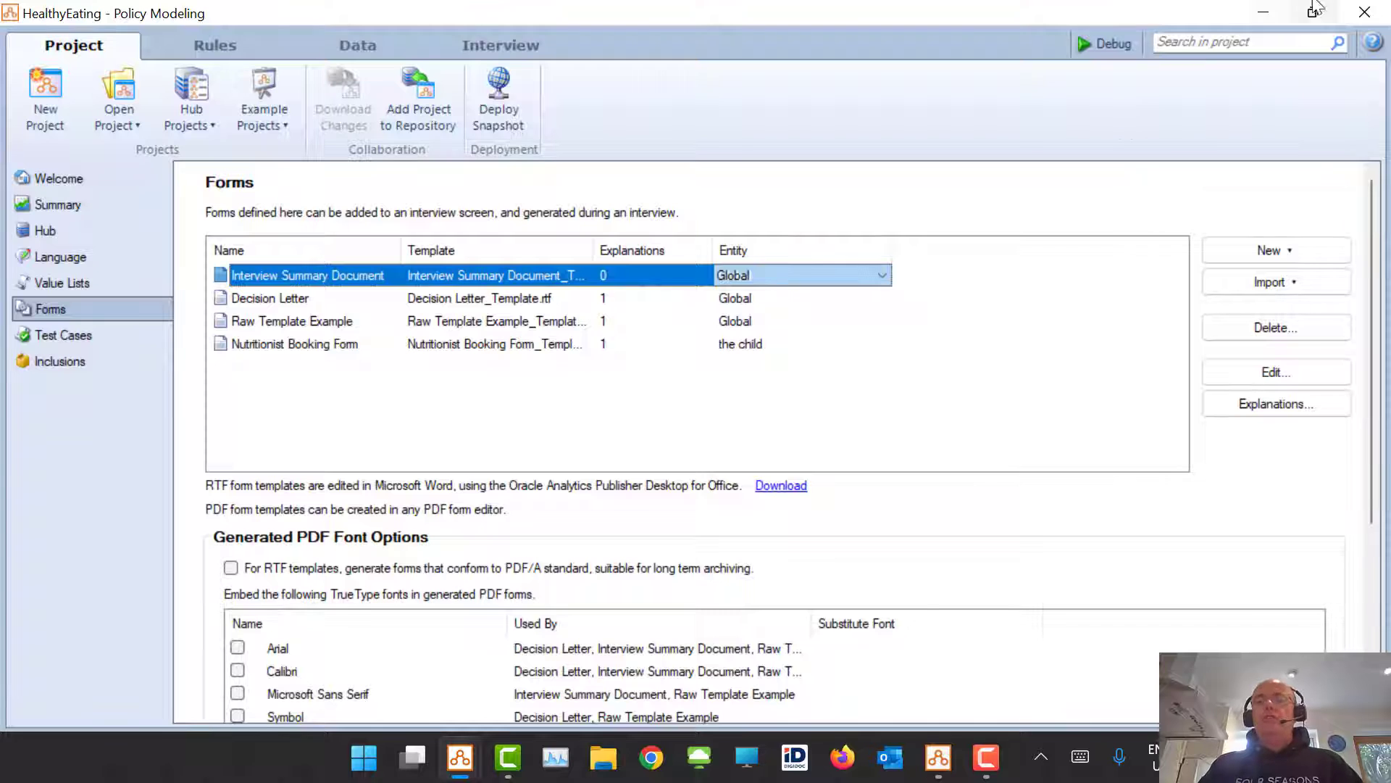
Close the HealthyEating project and switch to the HealthyEating_26_v2_FINAL project
left_click(1364, 13)
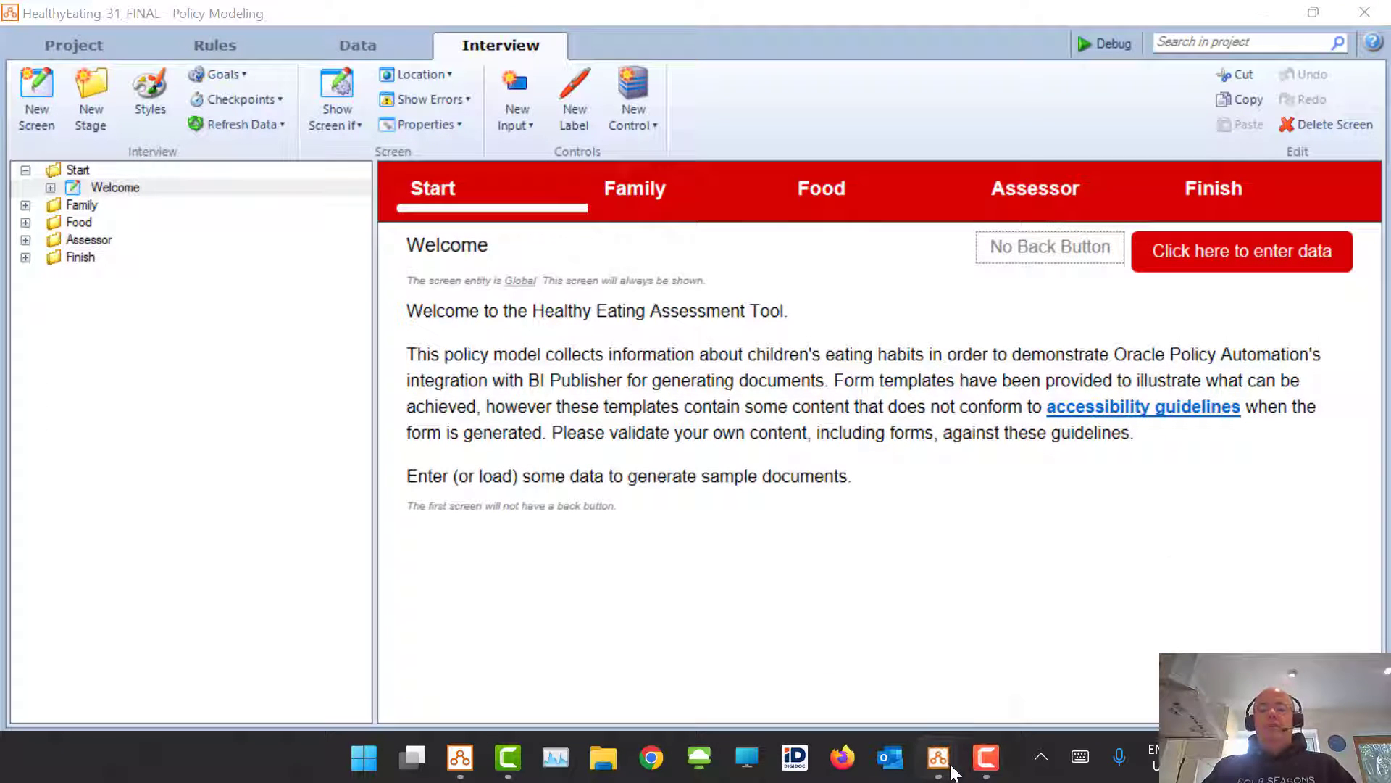
mouse_move(952, 768)
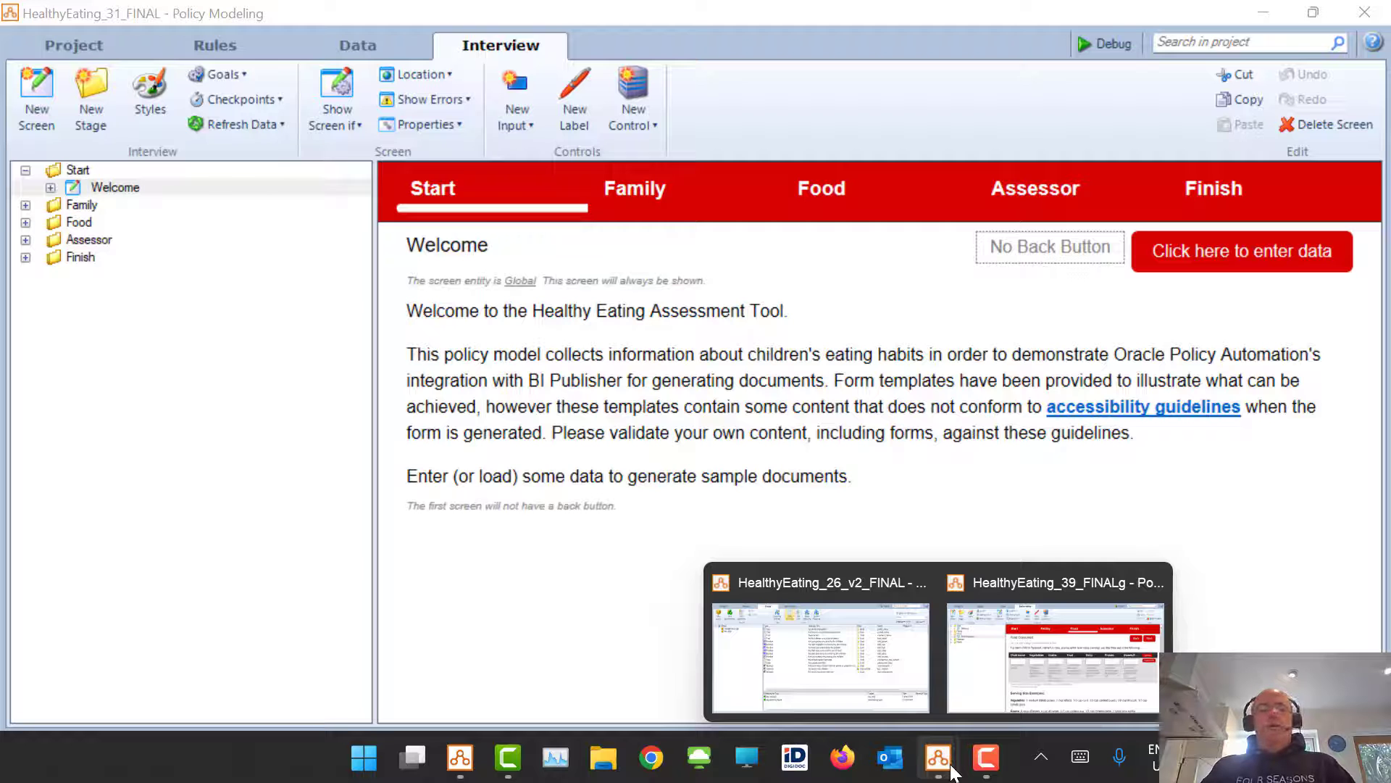
left_click(862, 685)
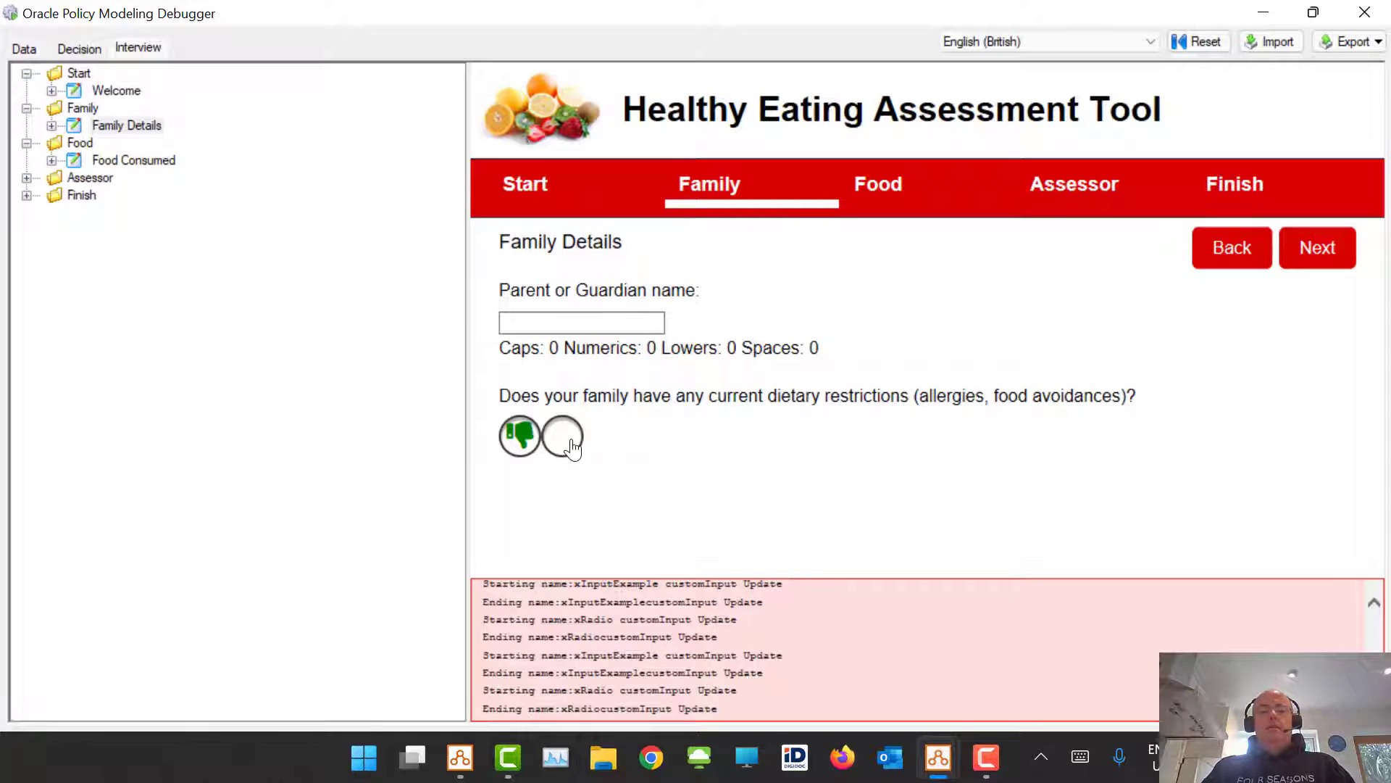
Switch the dietary restrictions answer back and forth between its two custom thumb buttons, ending on the green thumbs-up
left_click(563, 435)
left_click(521, 438)
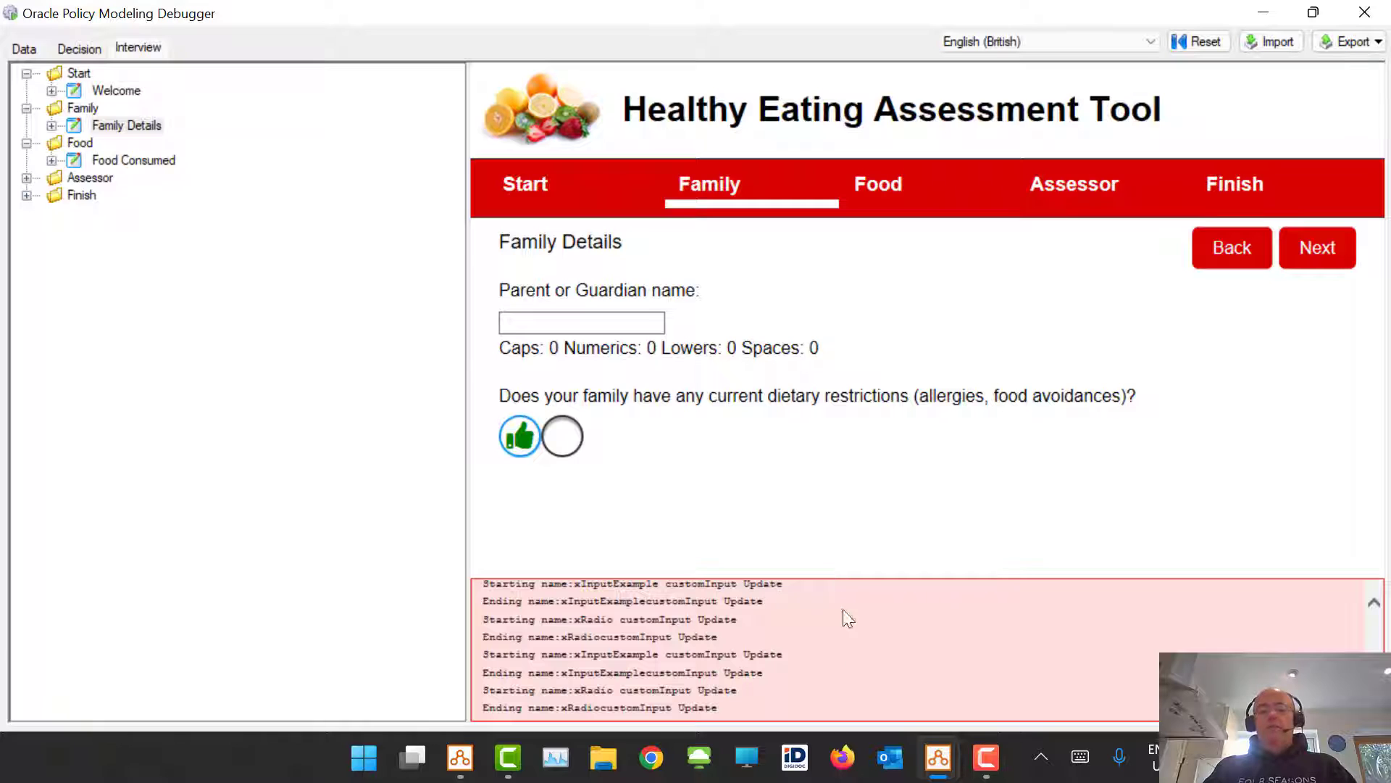
scroll(812, 627, "up", 10)
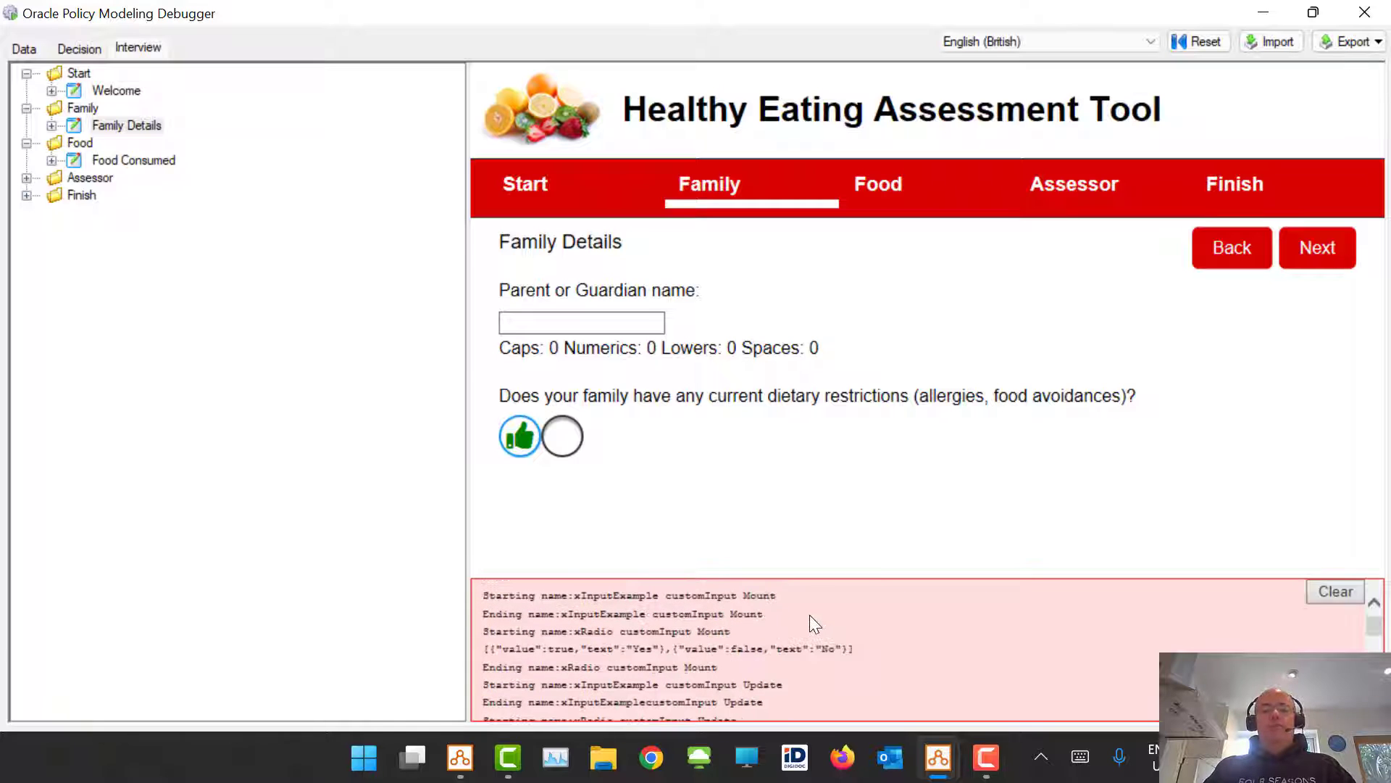
left_click(556, 449)
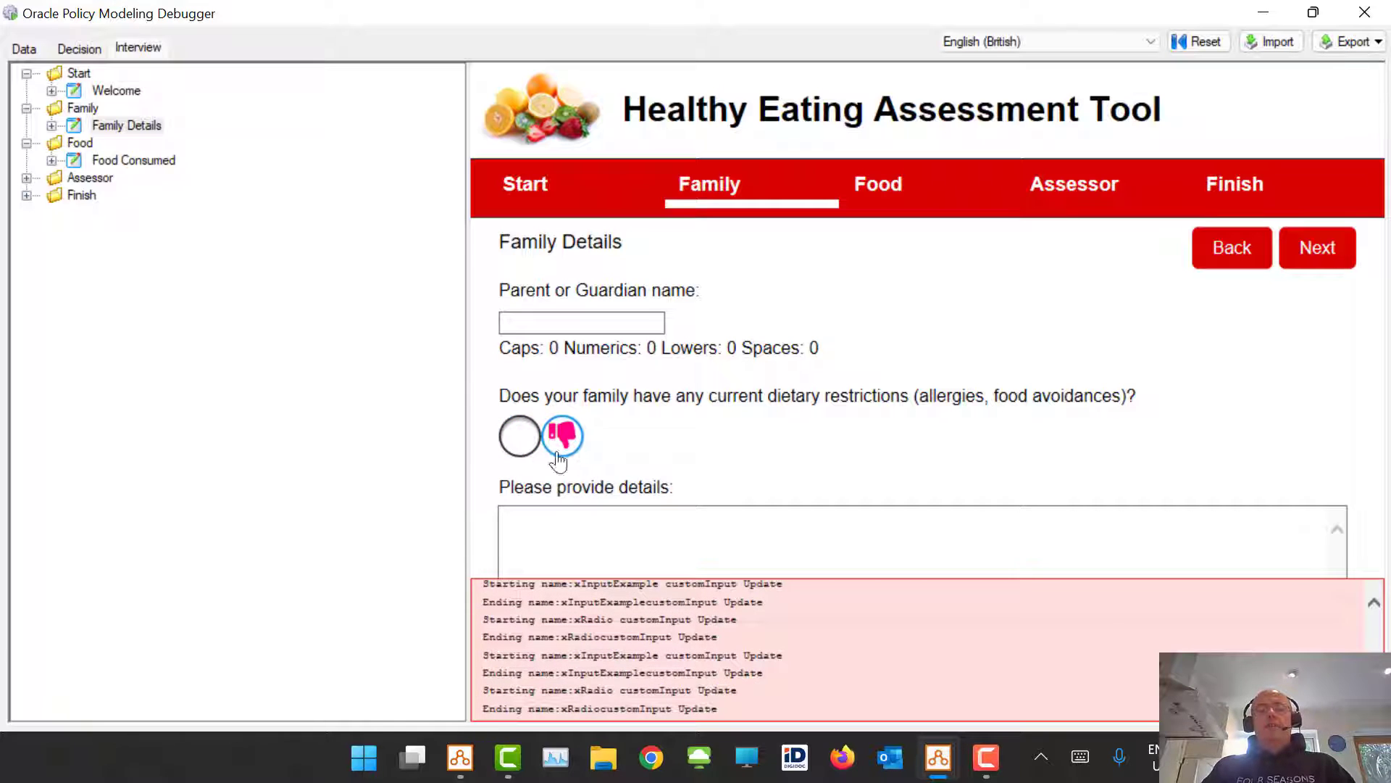
left_click(517, 451)
left_click(570, 443)
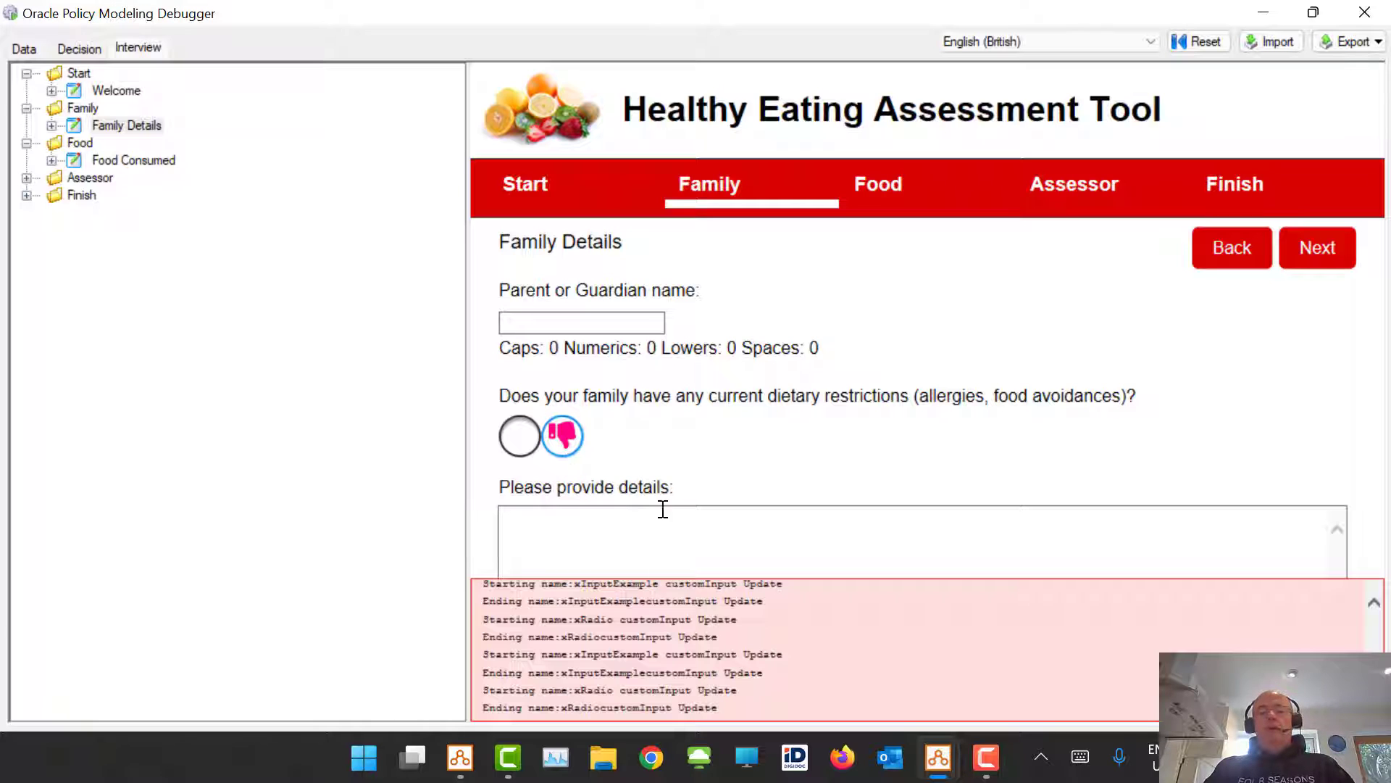
left_click(531, 437)
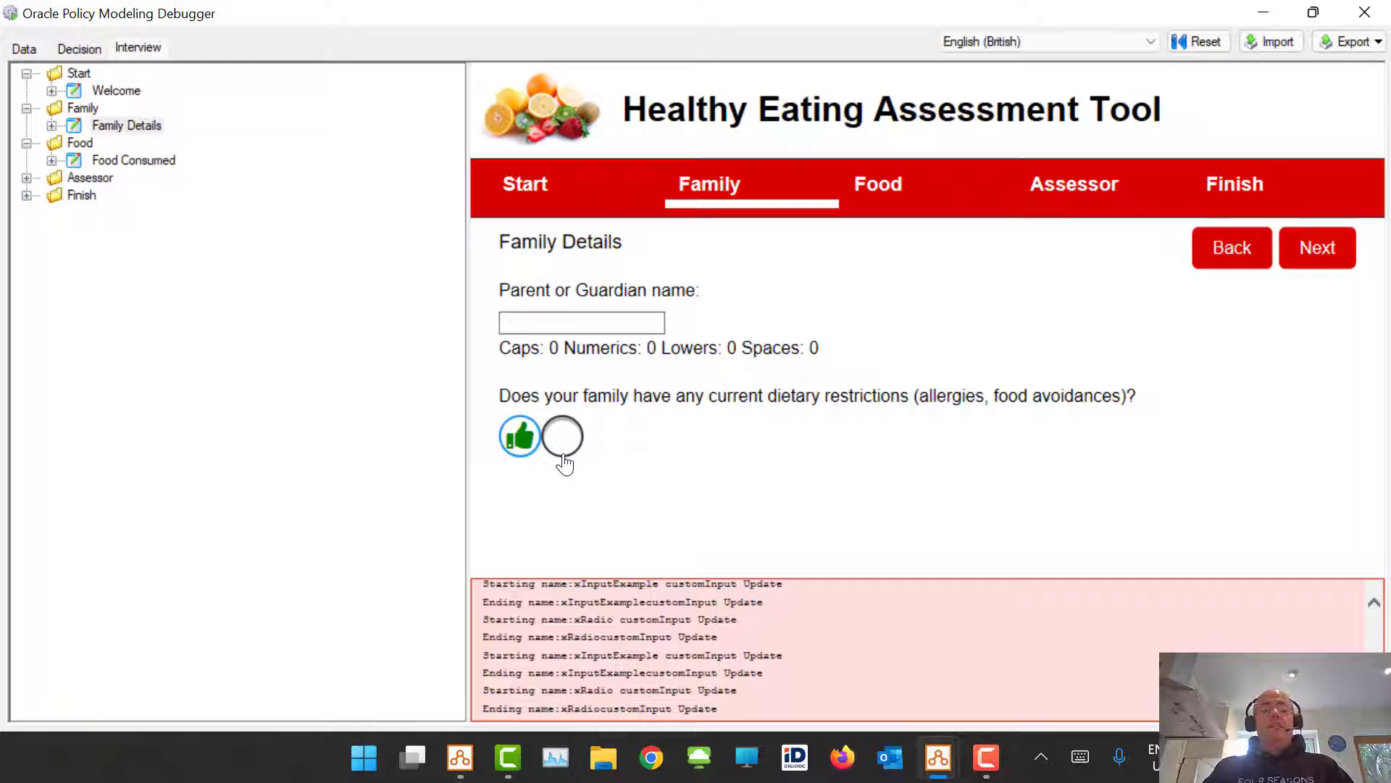
Return from the debugger to the HealthyEating_26_v2_FINAL project and show the Family Details screen of its interview
key("alt+Tab")
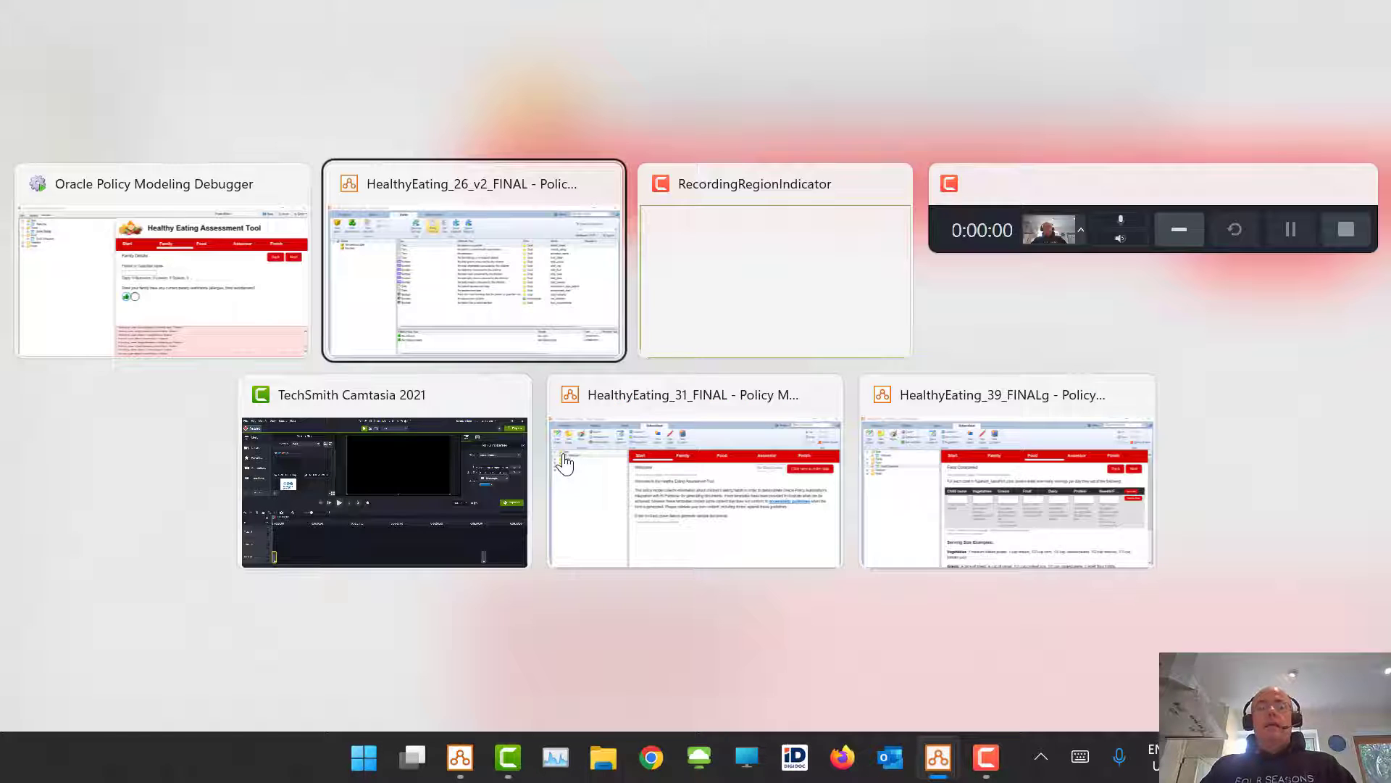
key("alt+Tab")
key("alt+Tab")
key("alt+Tab")
key("alt+Tab")
key("alt+Tab")
key("alt+Tab")
key("alt+Tab")
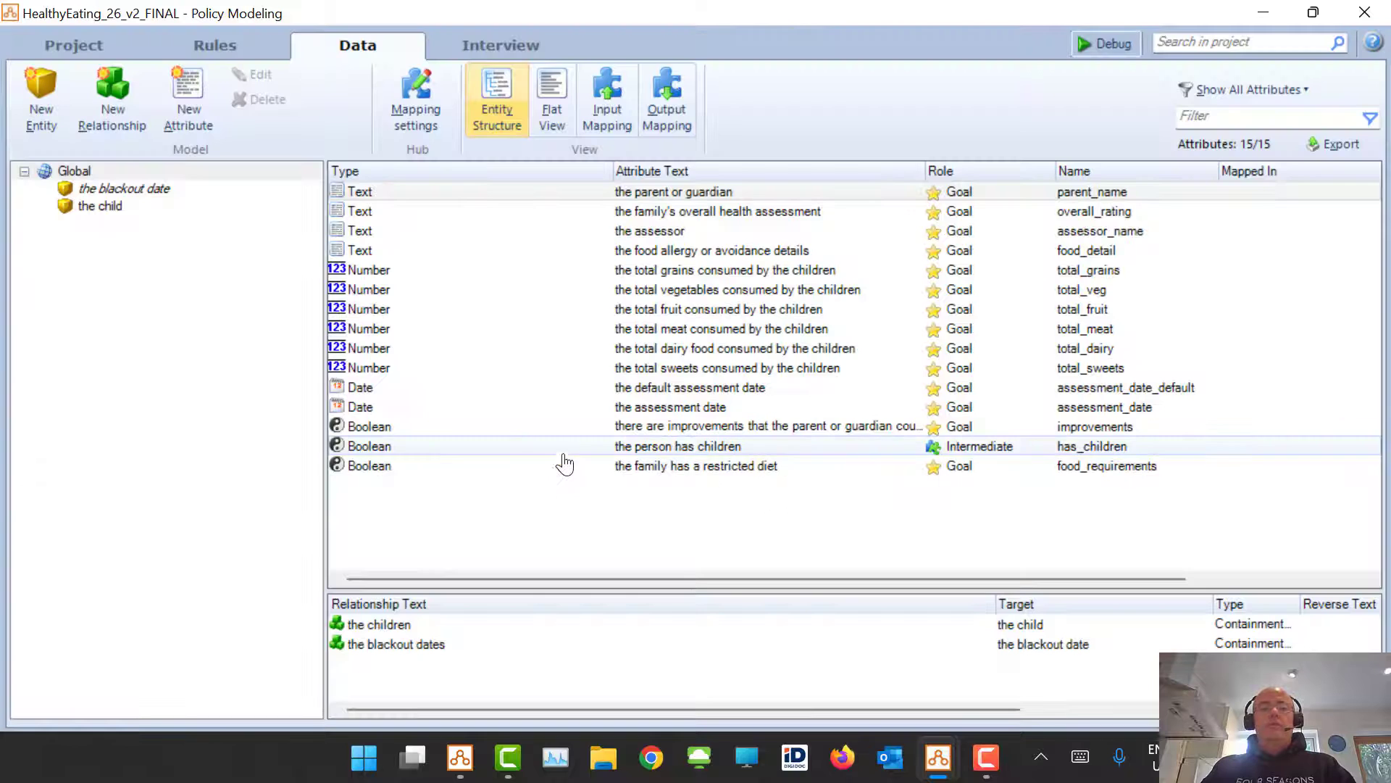
left_click(448, 52)
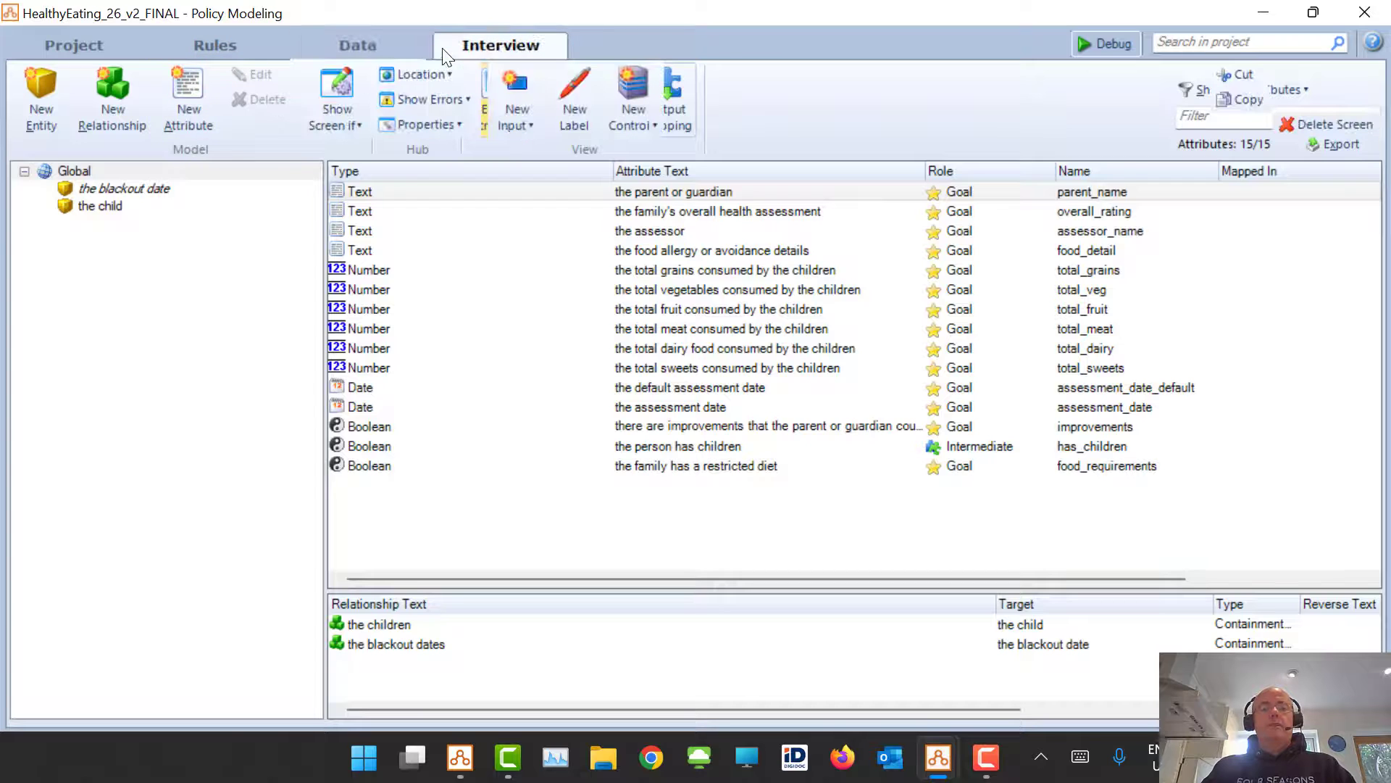
left_click(82, 205)
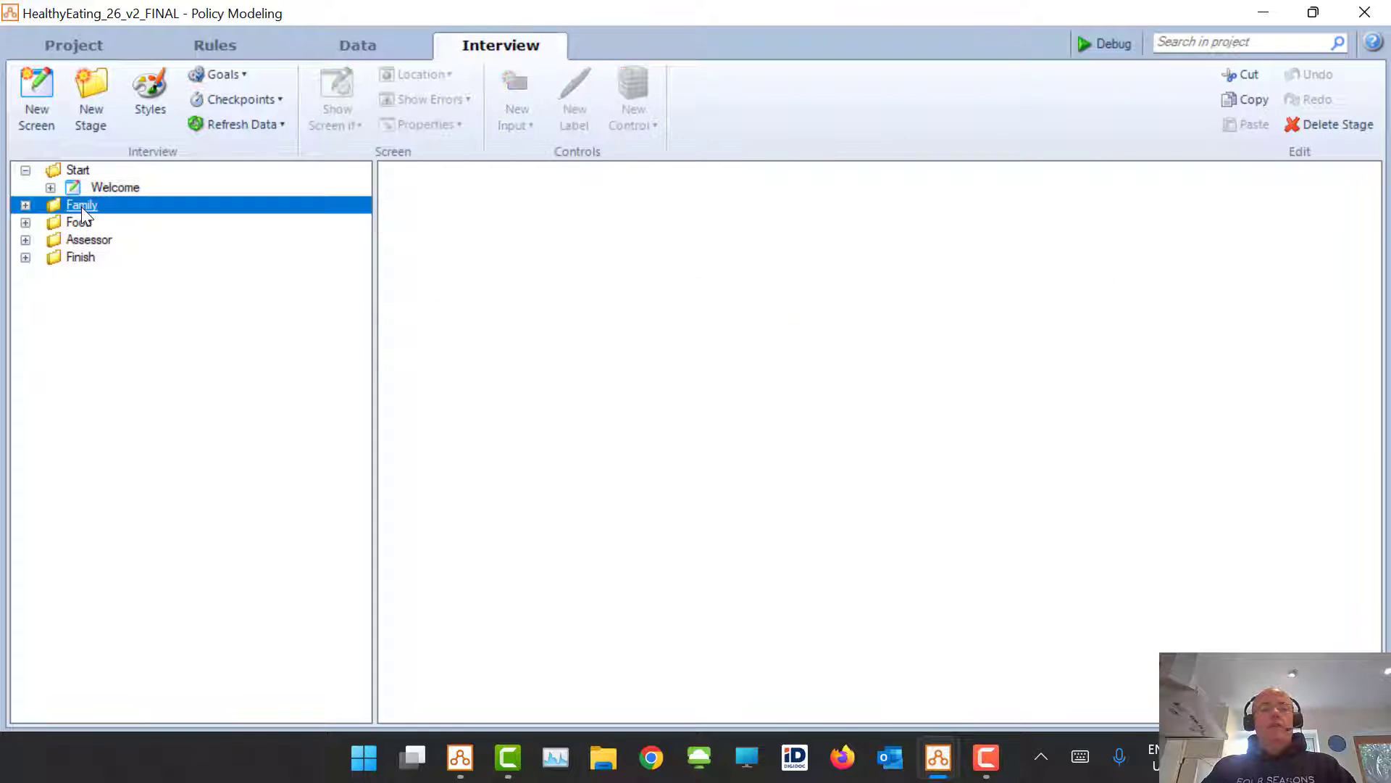
left_click(25, 205)
left_click(129, 222)
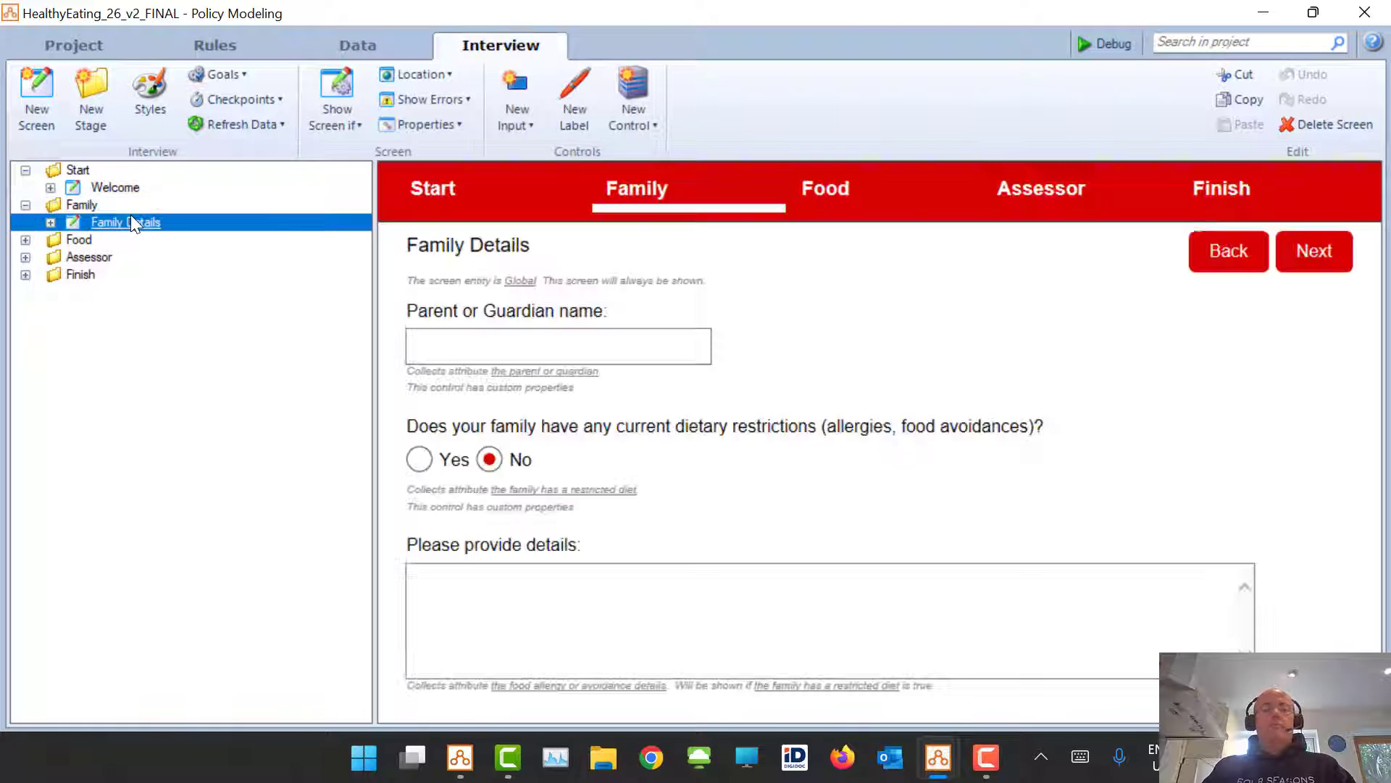
Display the custom properties of the dietary restrictions question and close them
left_click(428, 455)
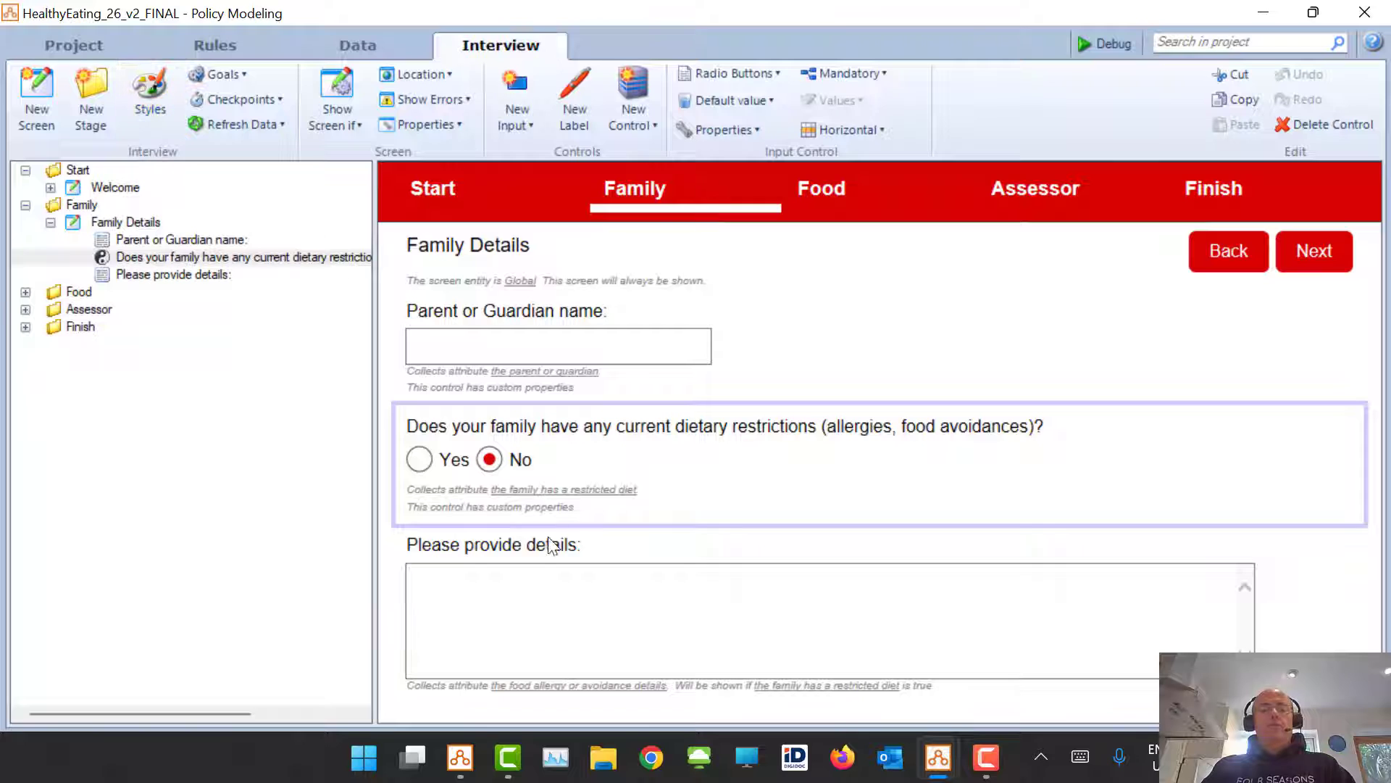
left_click(718, 128)
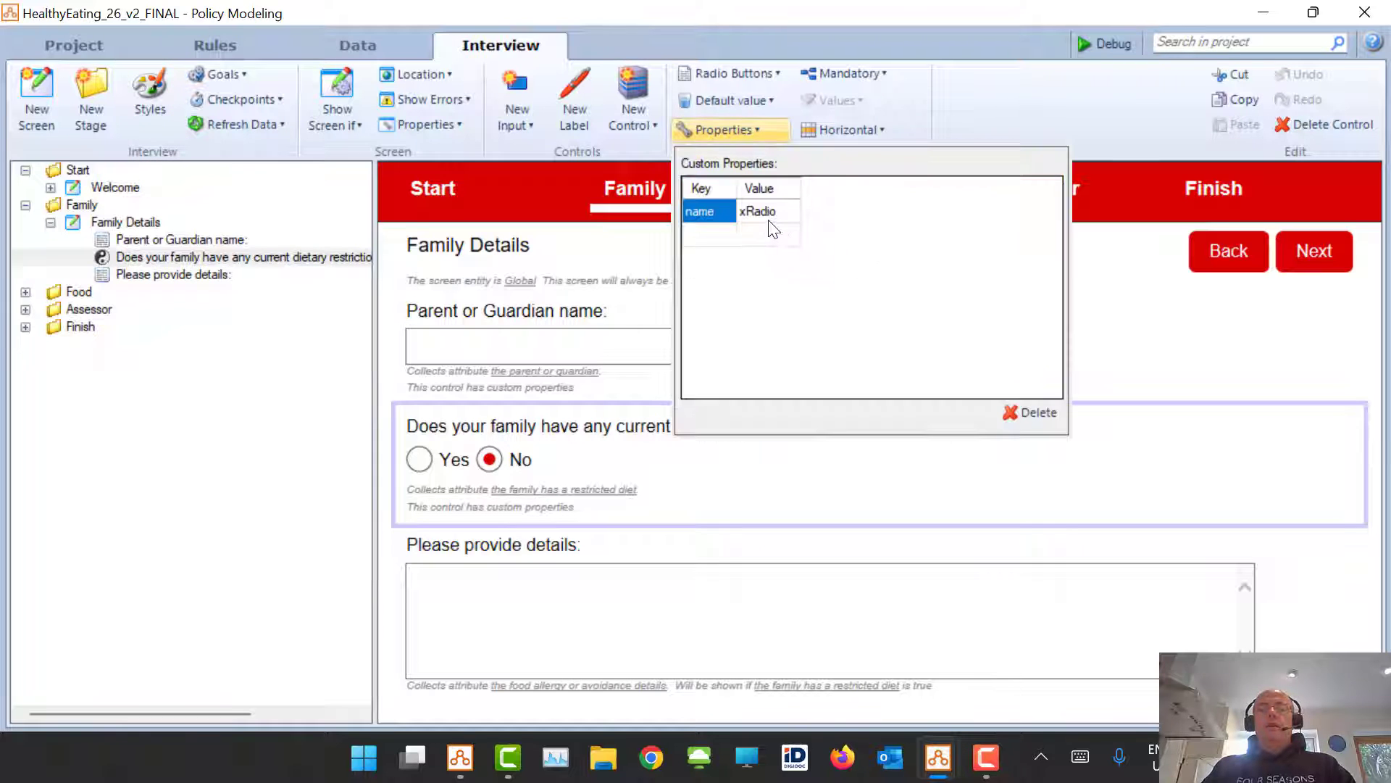
left_click(156, 110)
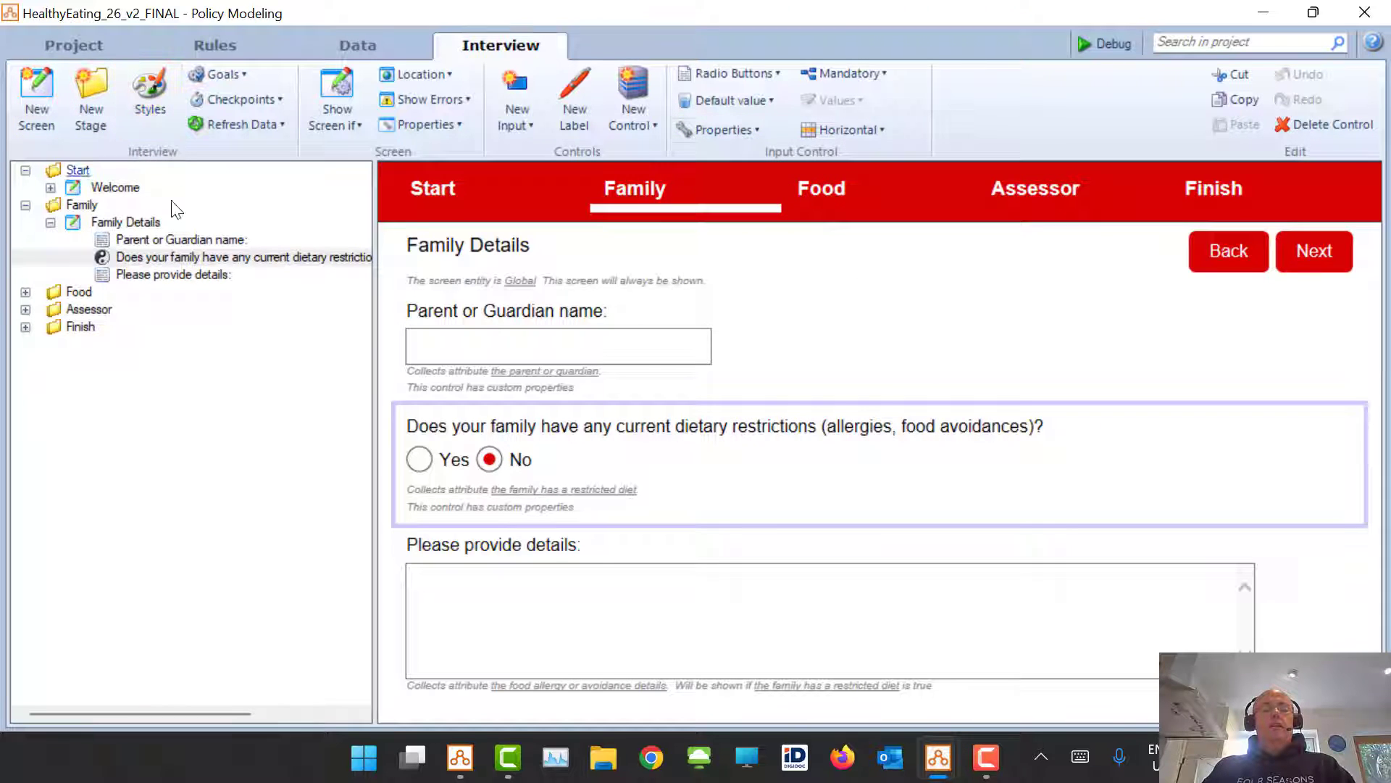
Open radiobuttons.js from the interview styles' custom files in Notepad++ and highlight its customInput function and getOptions() call
left_click(154, 88)
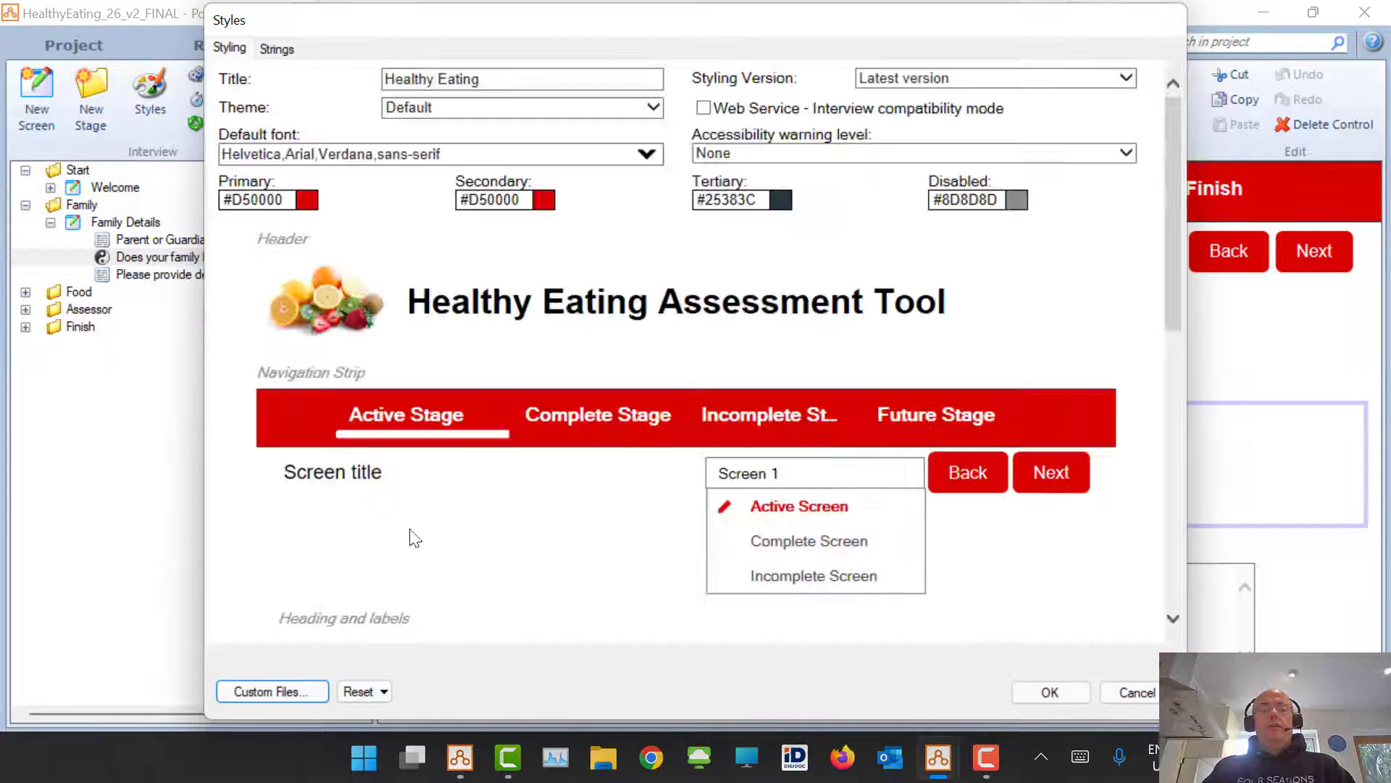
left_click(302, 689)
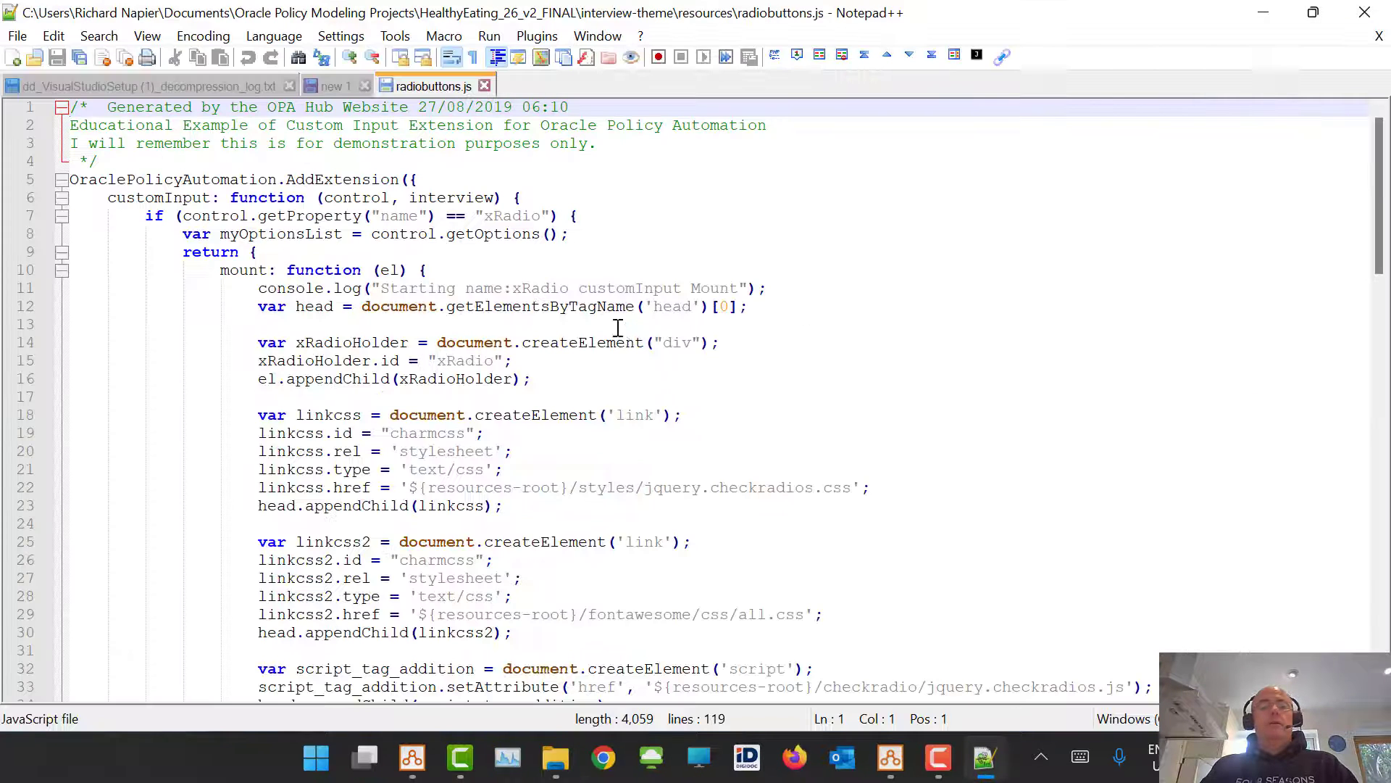
scroll(418, 248, "down", 1)
scroll(418, 248, "down", 1)
scroll(333, 166, "up", 1)
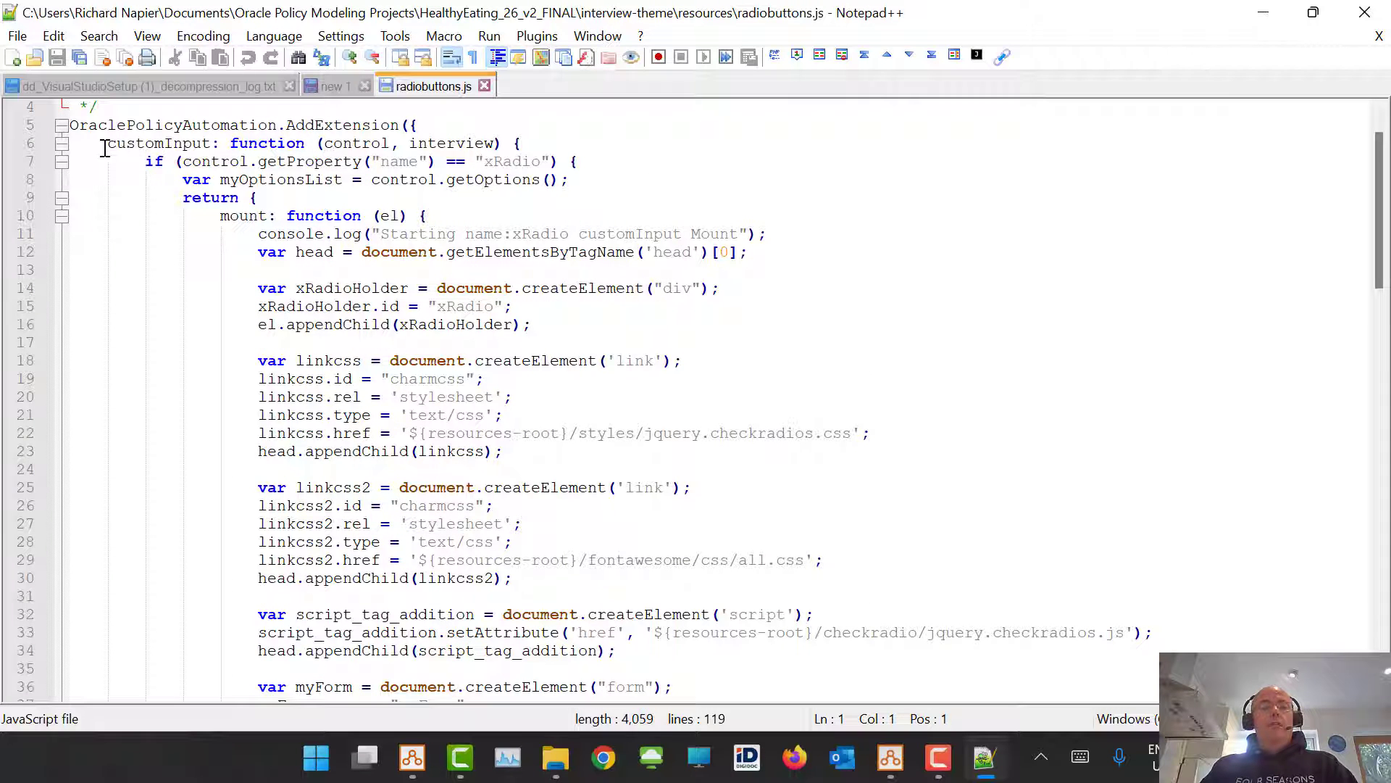
left_click_drag(107, 145, 211, 144)
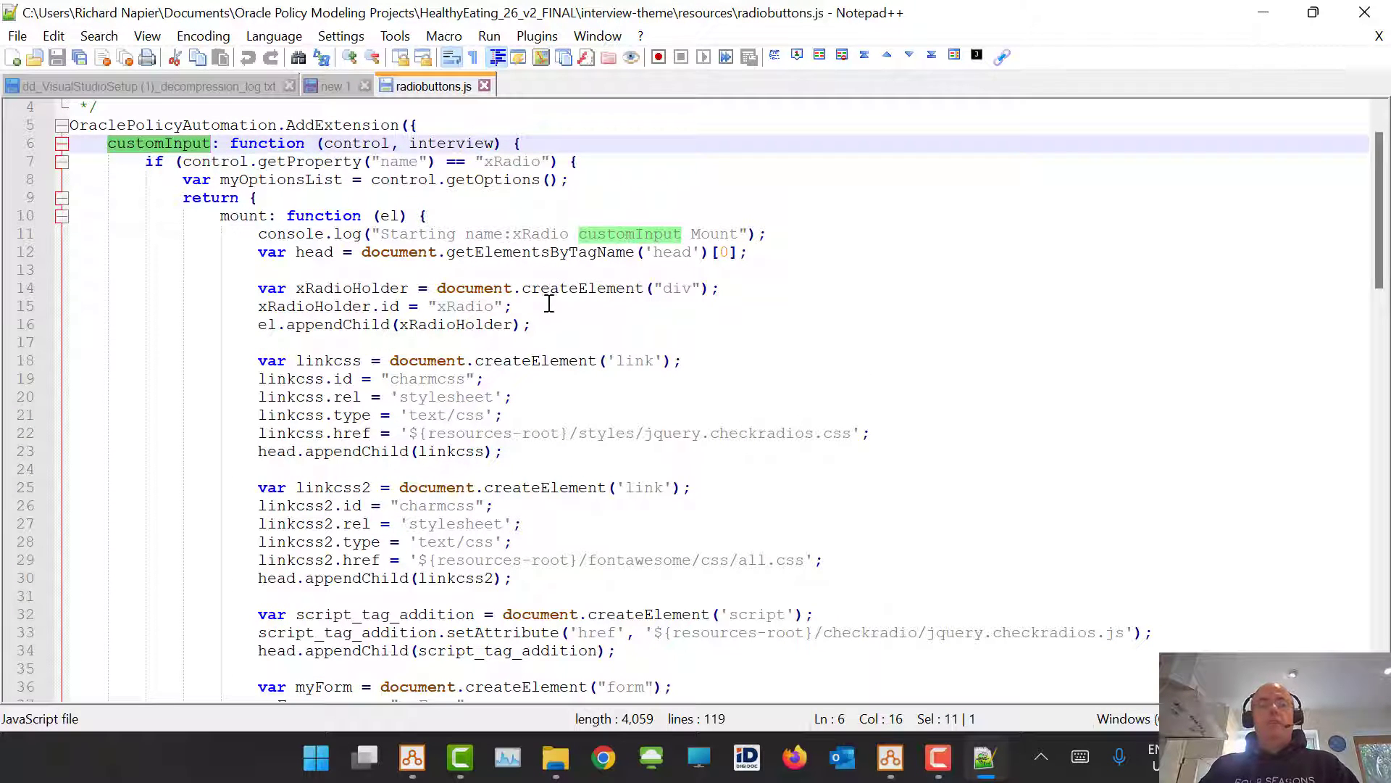
left_click_drag(447, 181, 564, 186)
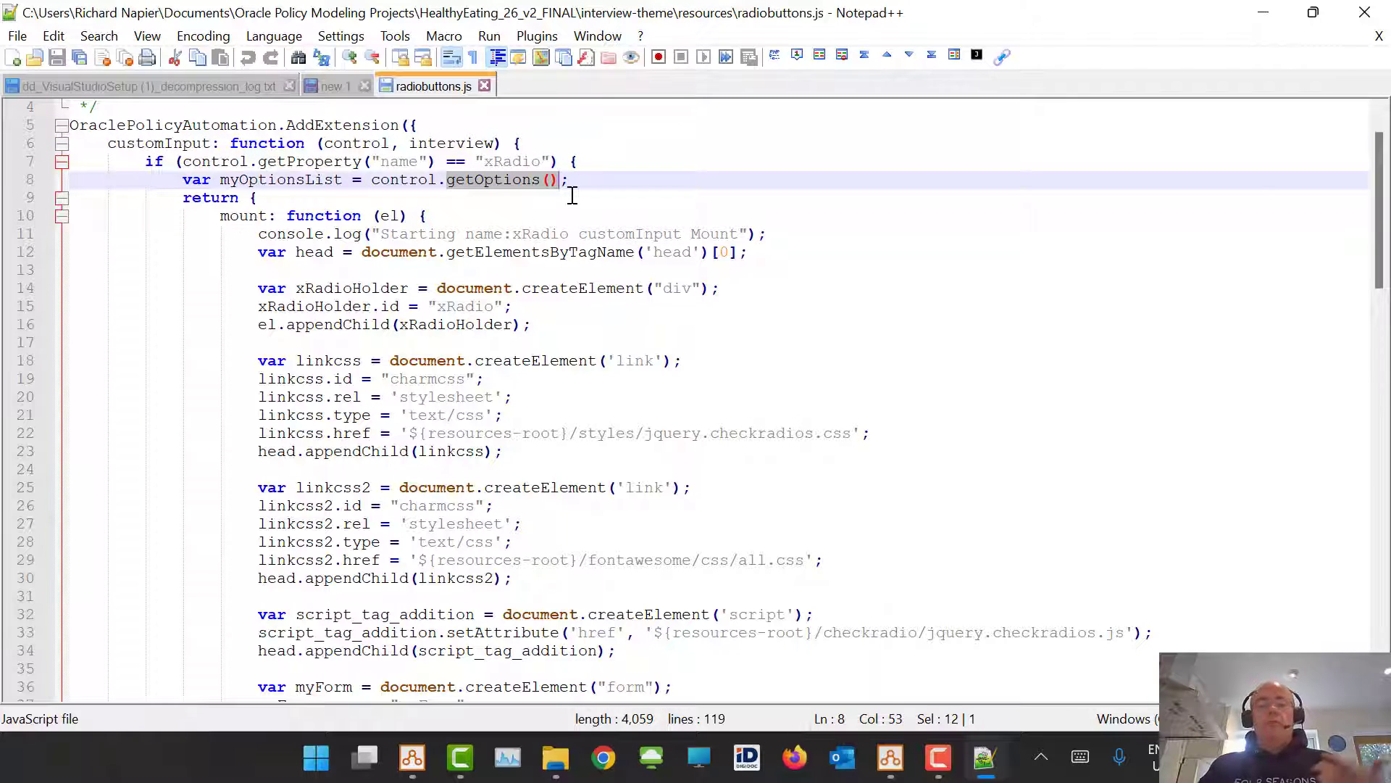
Examine the rest of radiobuttons.js, including the thumbs-down and thumbs-up icon classes and their onChange functions
scroll(592, 266, "down", 11)
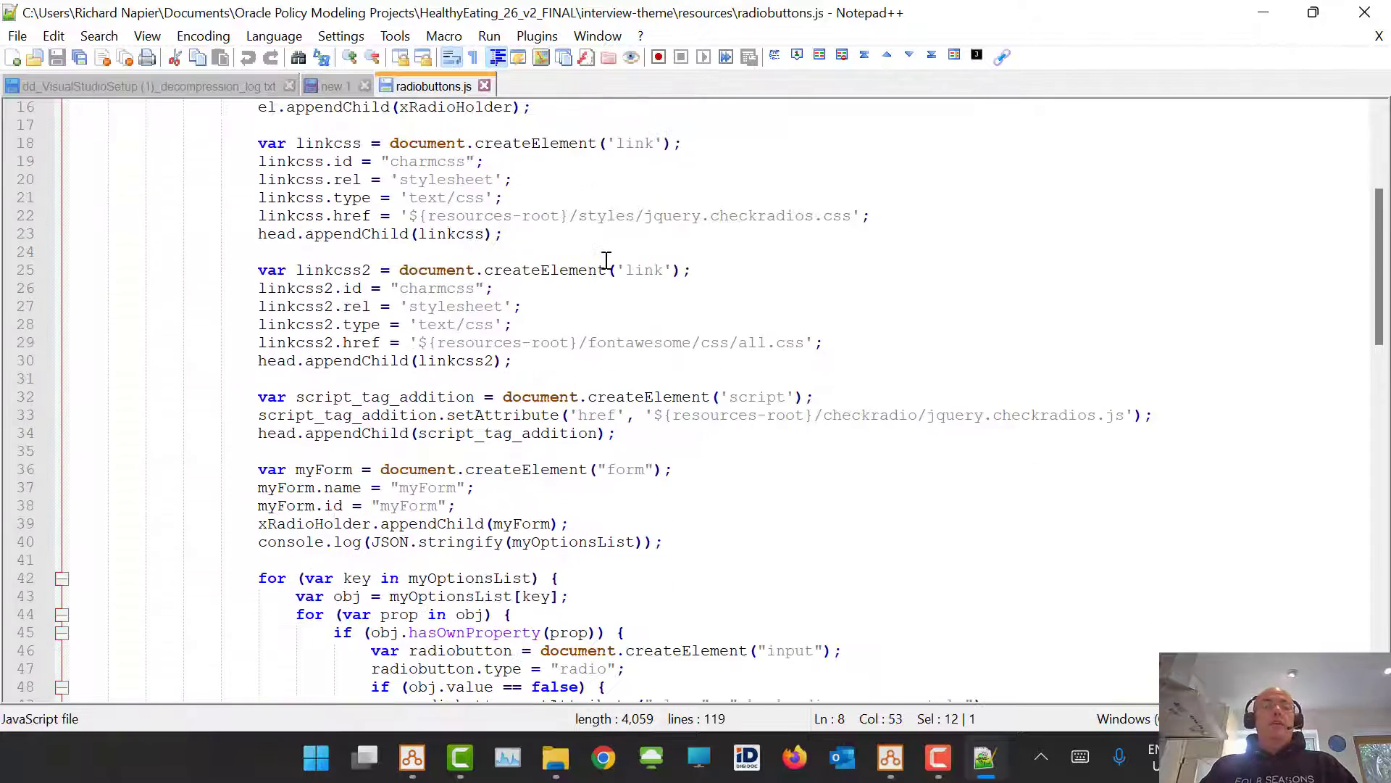
scroll(612, 261, "down", 2)
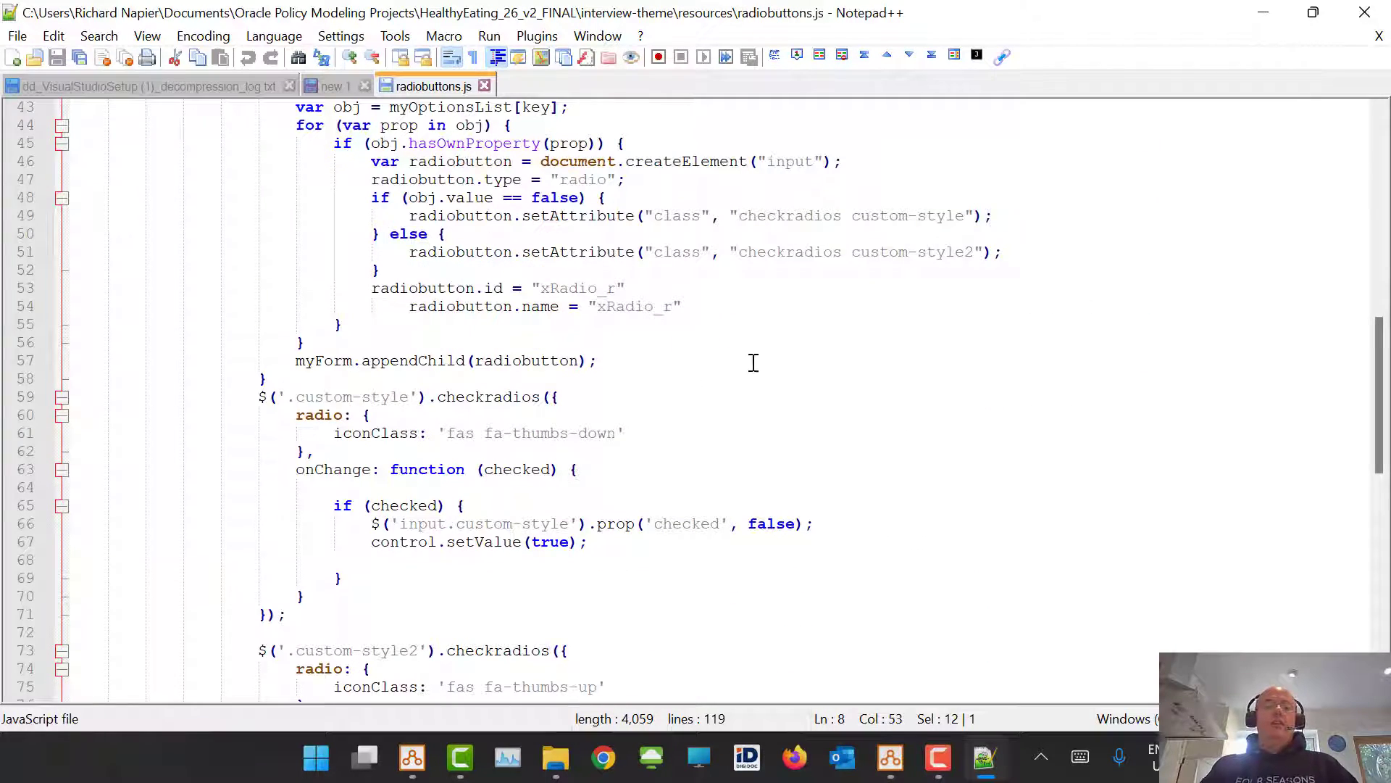
scroll(768, 355, "down", 4)
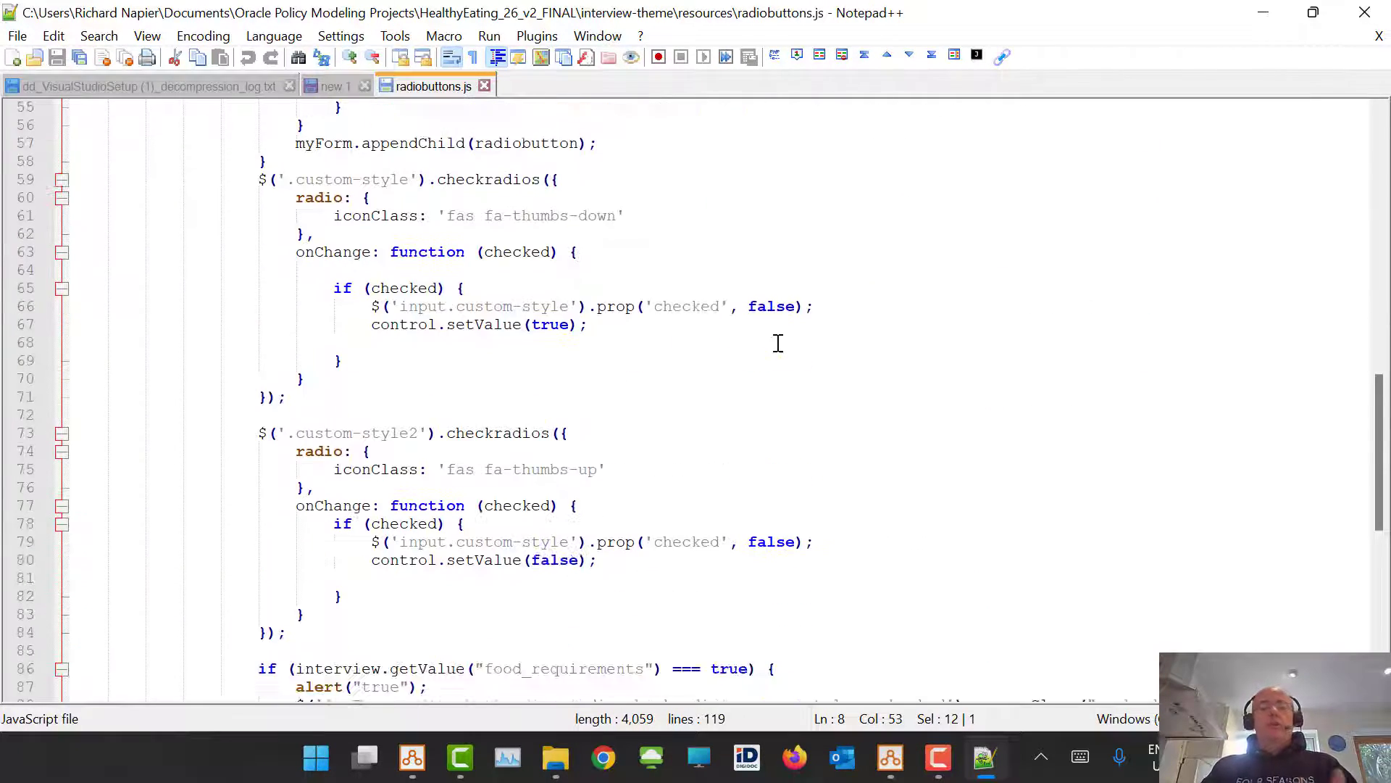
left_click(551, 467)
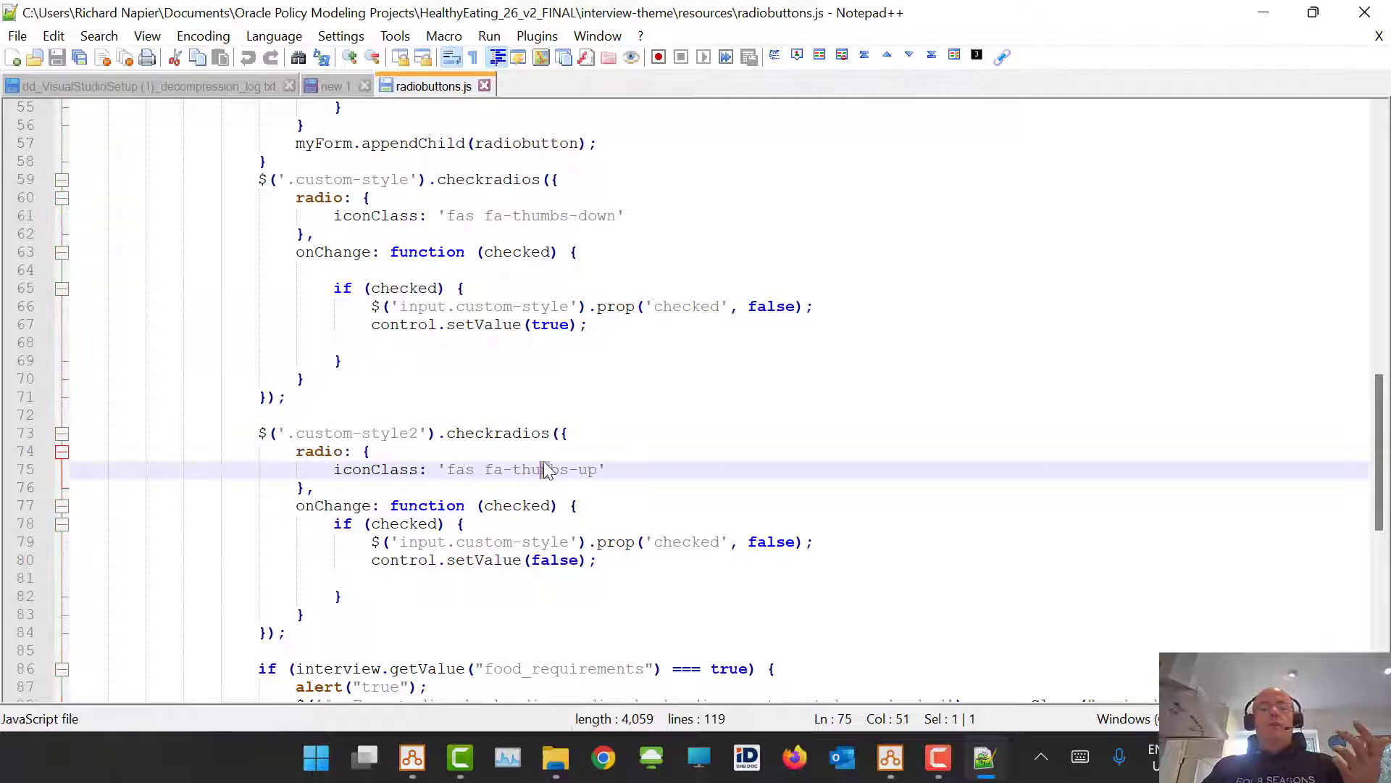
left_click(586, 215)
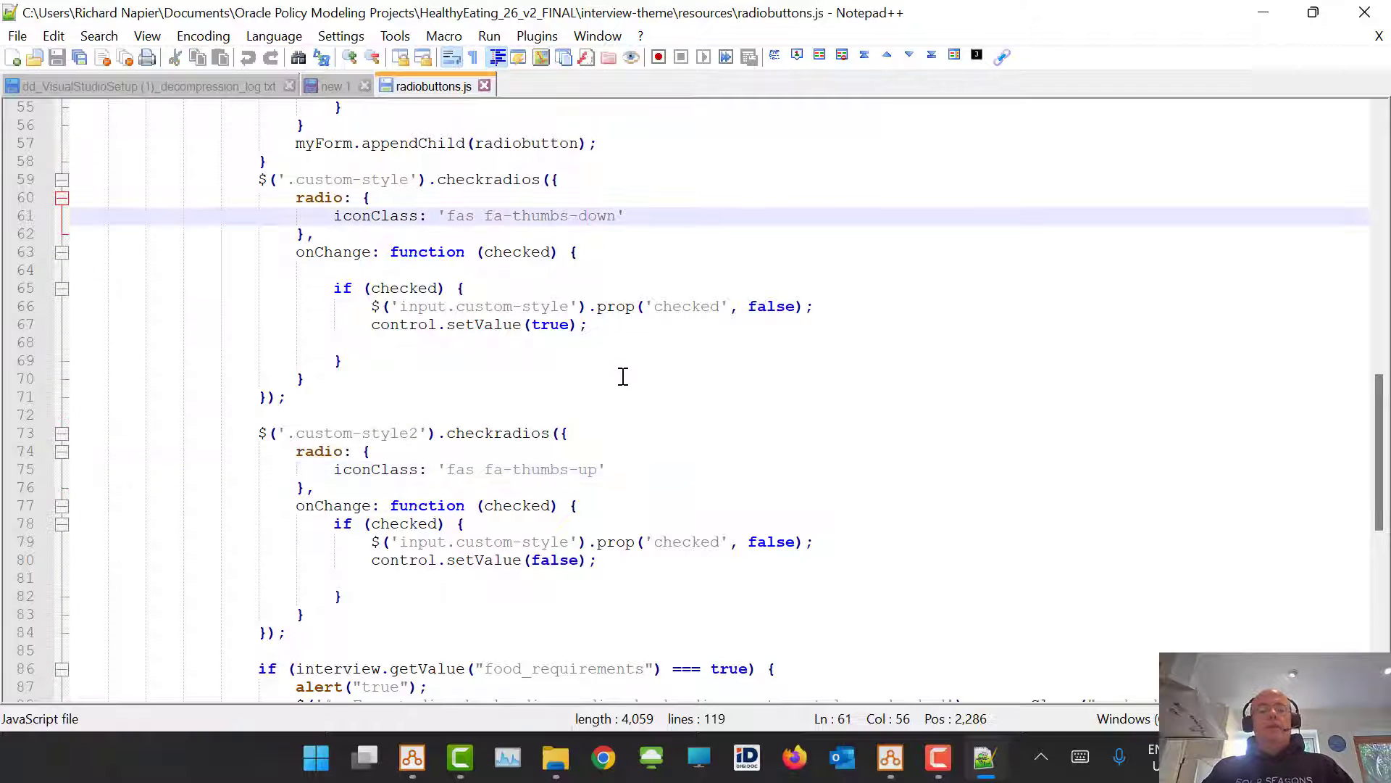
scroll(618, 355, "down", 7)
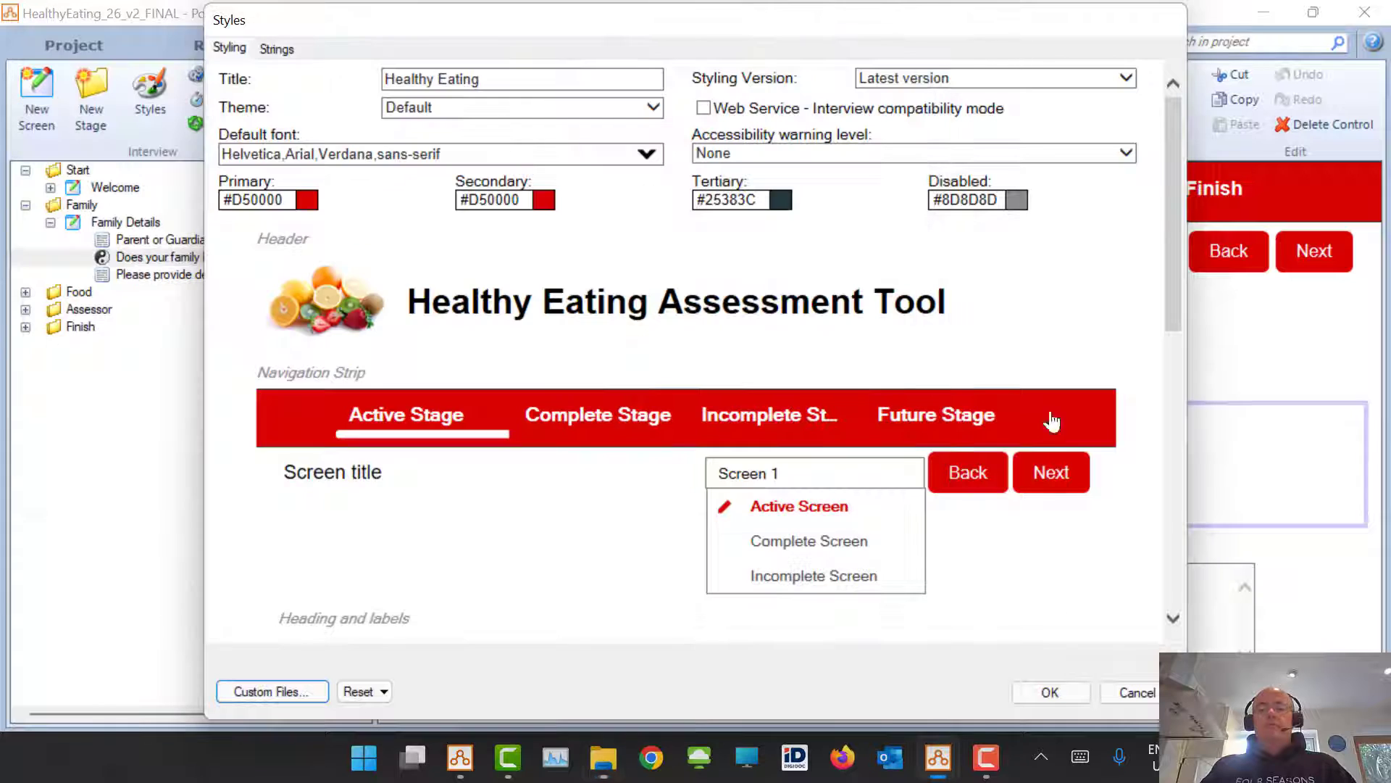
Cancel the Styles dialog, switch to the HealthyEating_31_FINAL project and debug its interview as far as the Food Consumed screen
left_click(1138, 692)
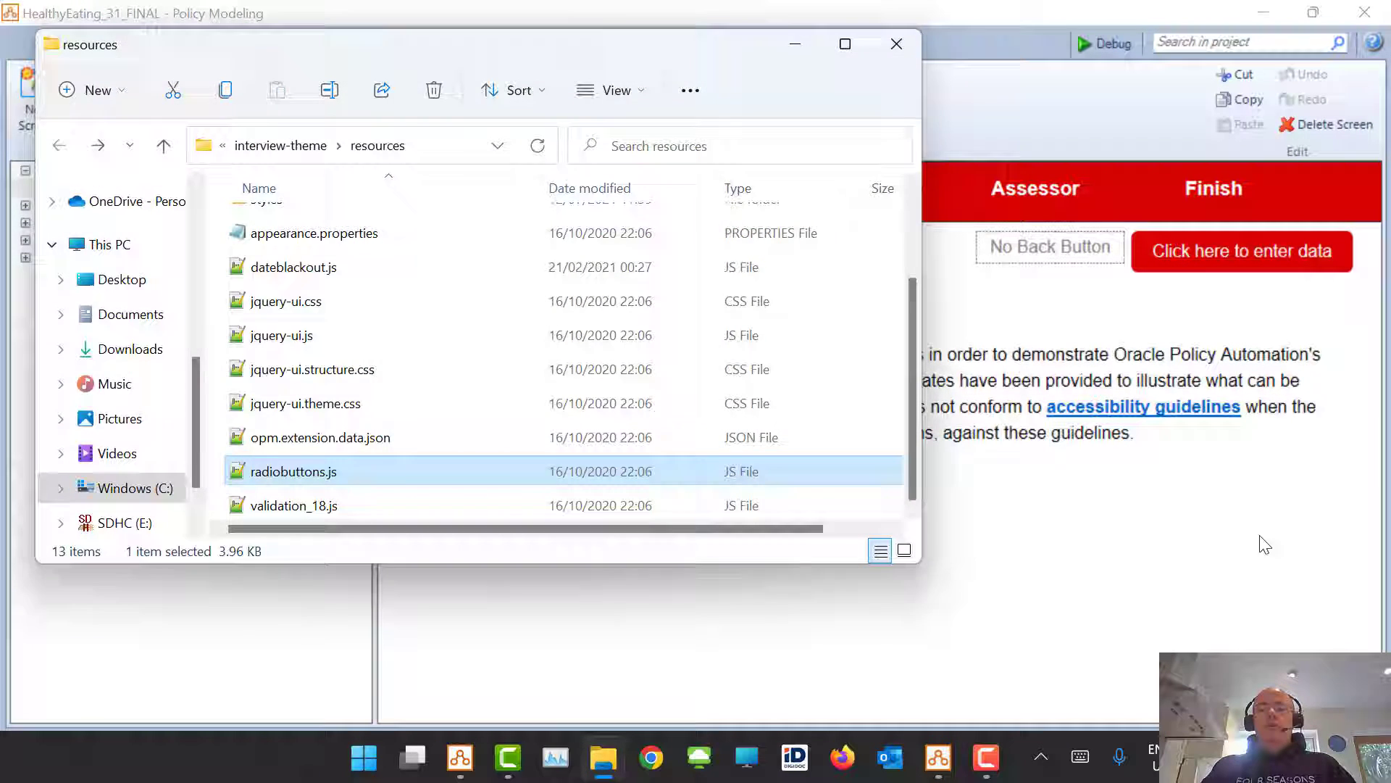
left_click(1264, 545)
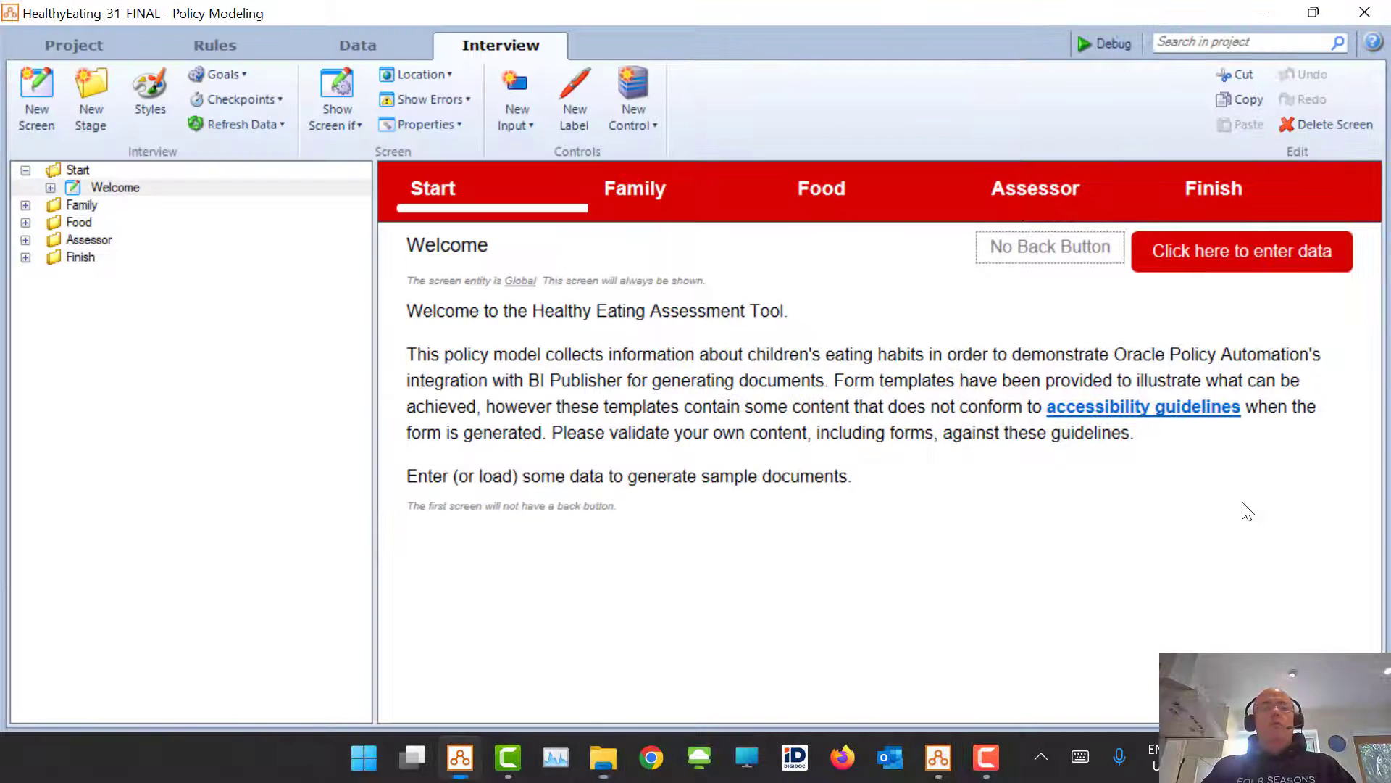
left_click(1107, 42)
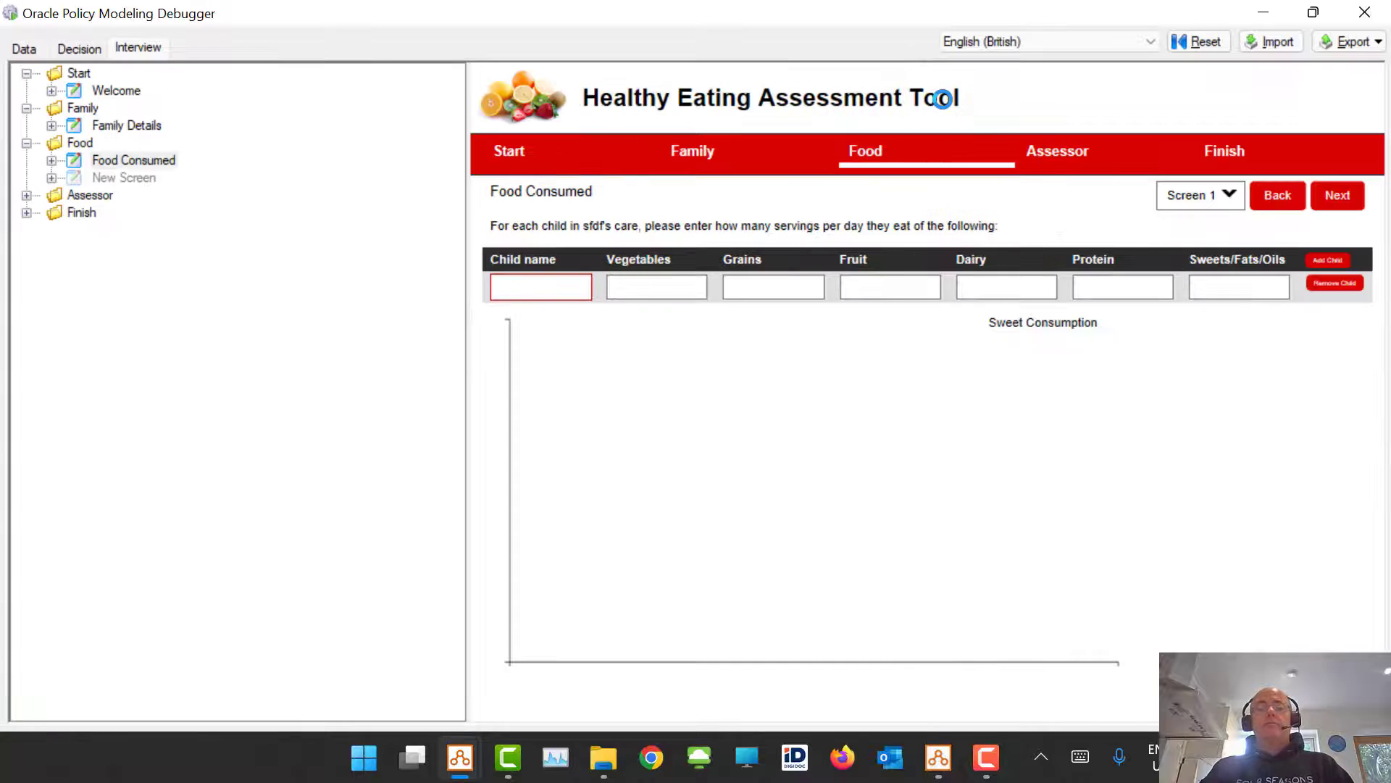
Fill in the first child's name with 2 vegetables, 3 grains, and 4 servings each of fruit, dairy, protein and sweets
type("Richa")
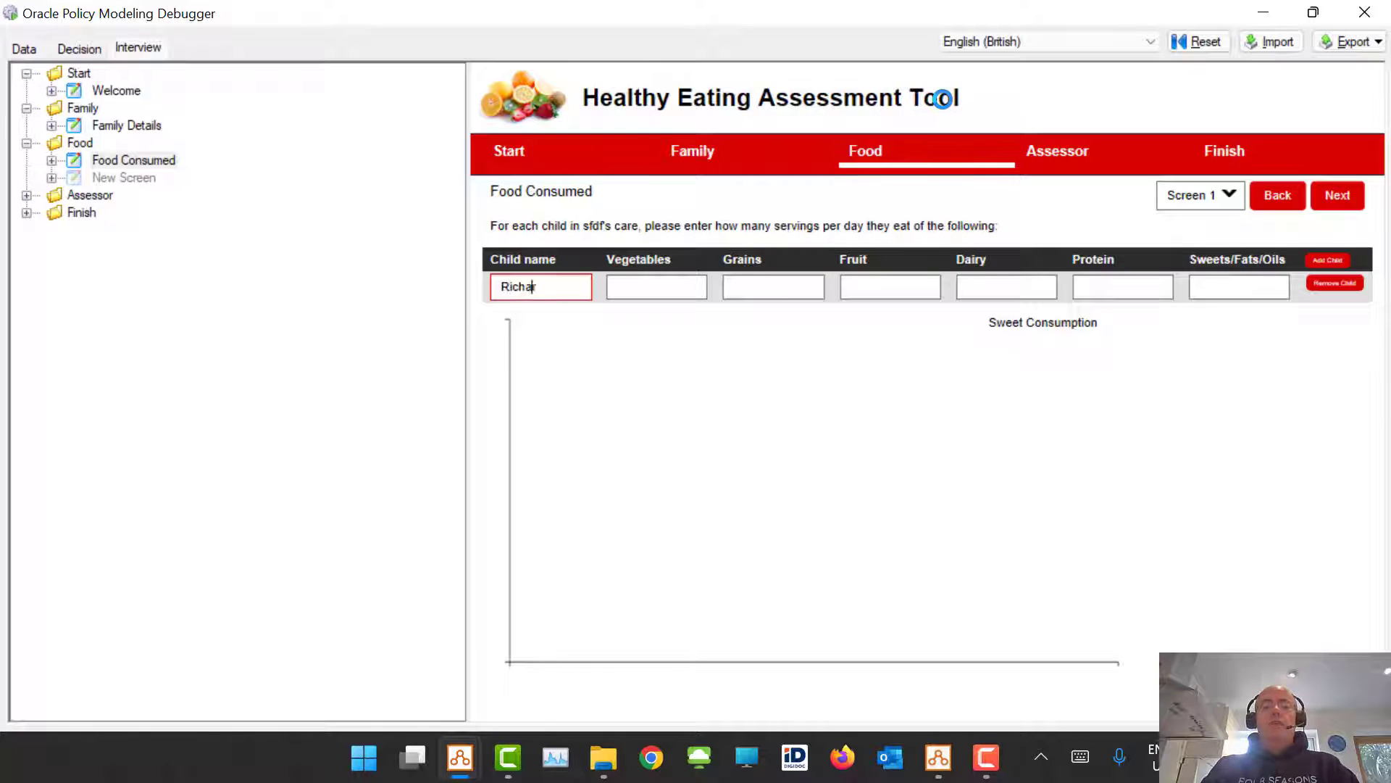
type("rd")
key("Tab")
type("2")
key("Tab")
type("3")
key("Tab")
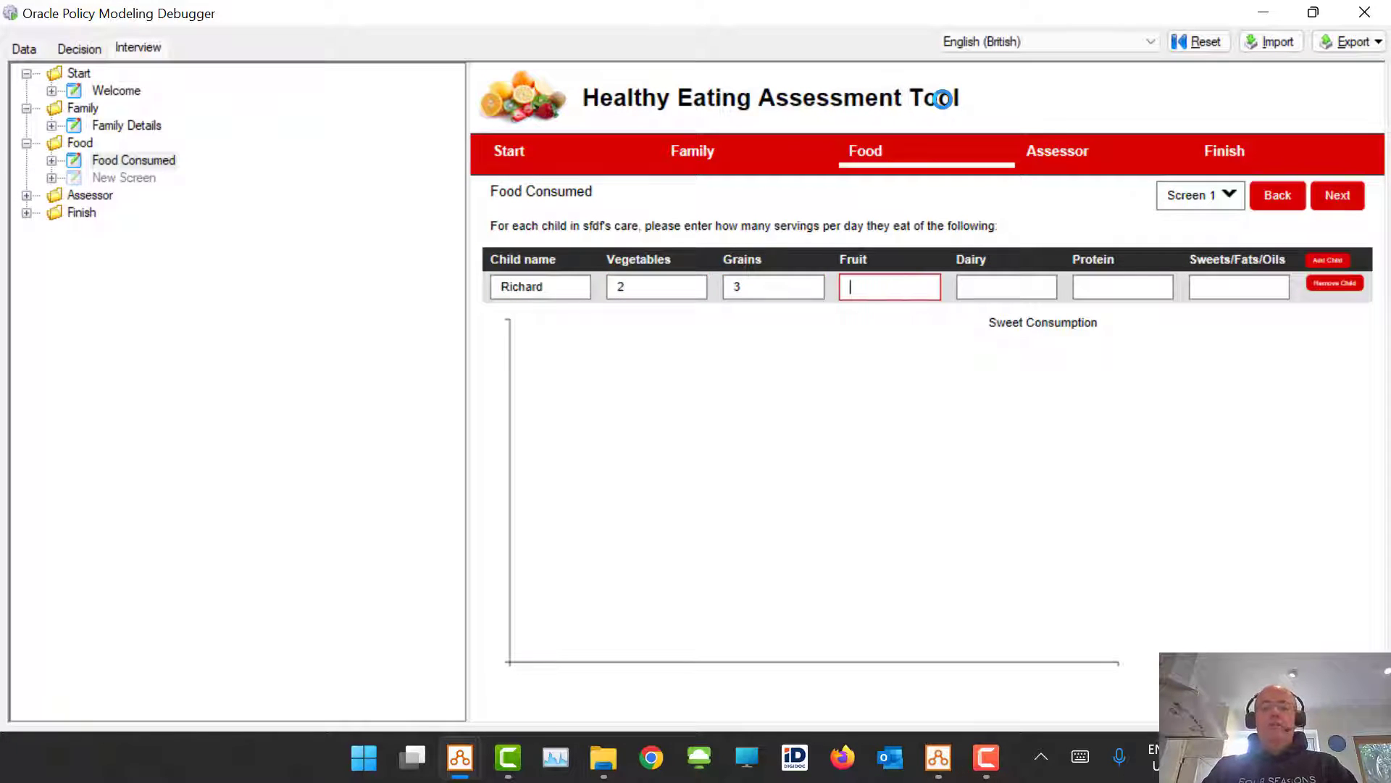
type("4")
key("Tab")
type("4\t4\t4")
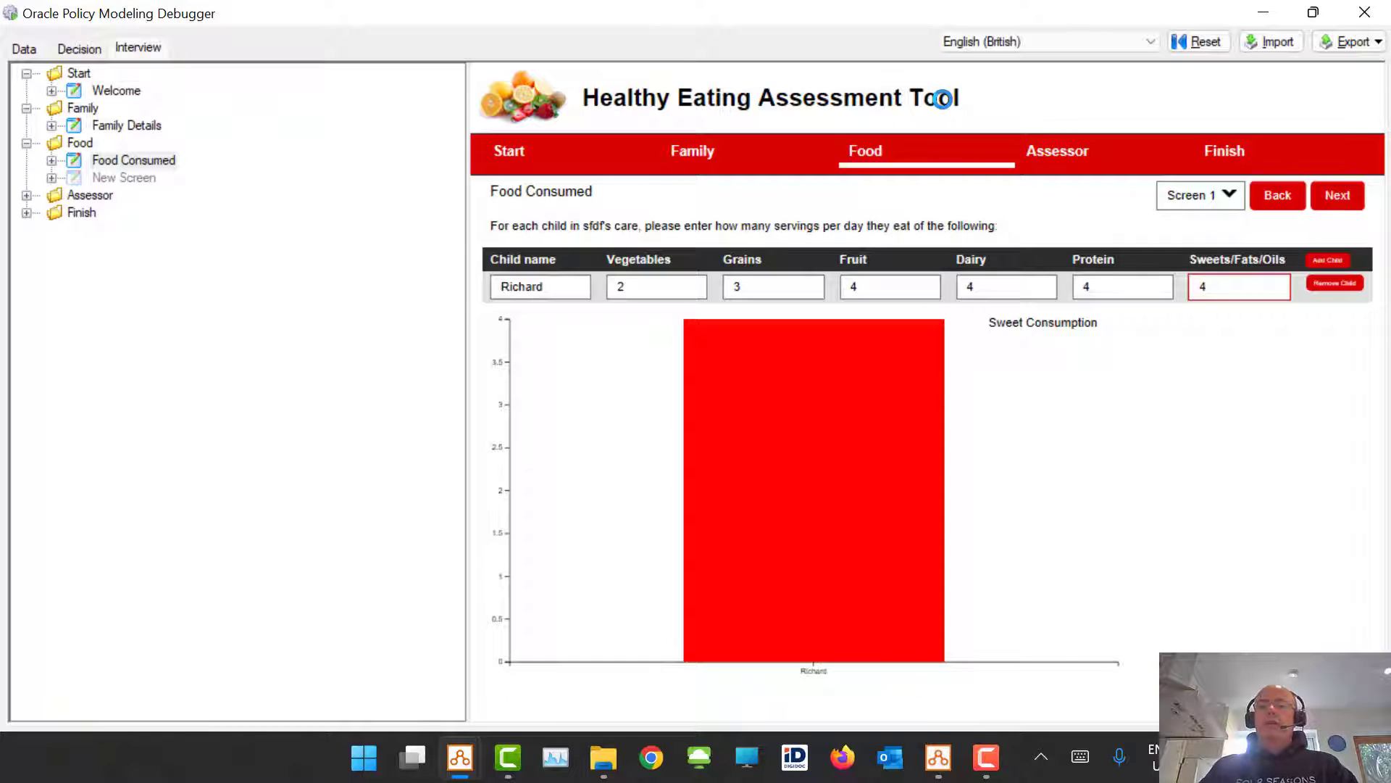
Add a second child by name with 2 vegetables, 2 grains, 33 fruit, 3 dairy, 3 protein and 2 sweets servings
left_click(1329, 261)
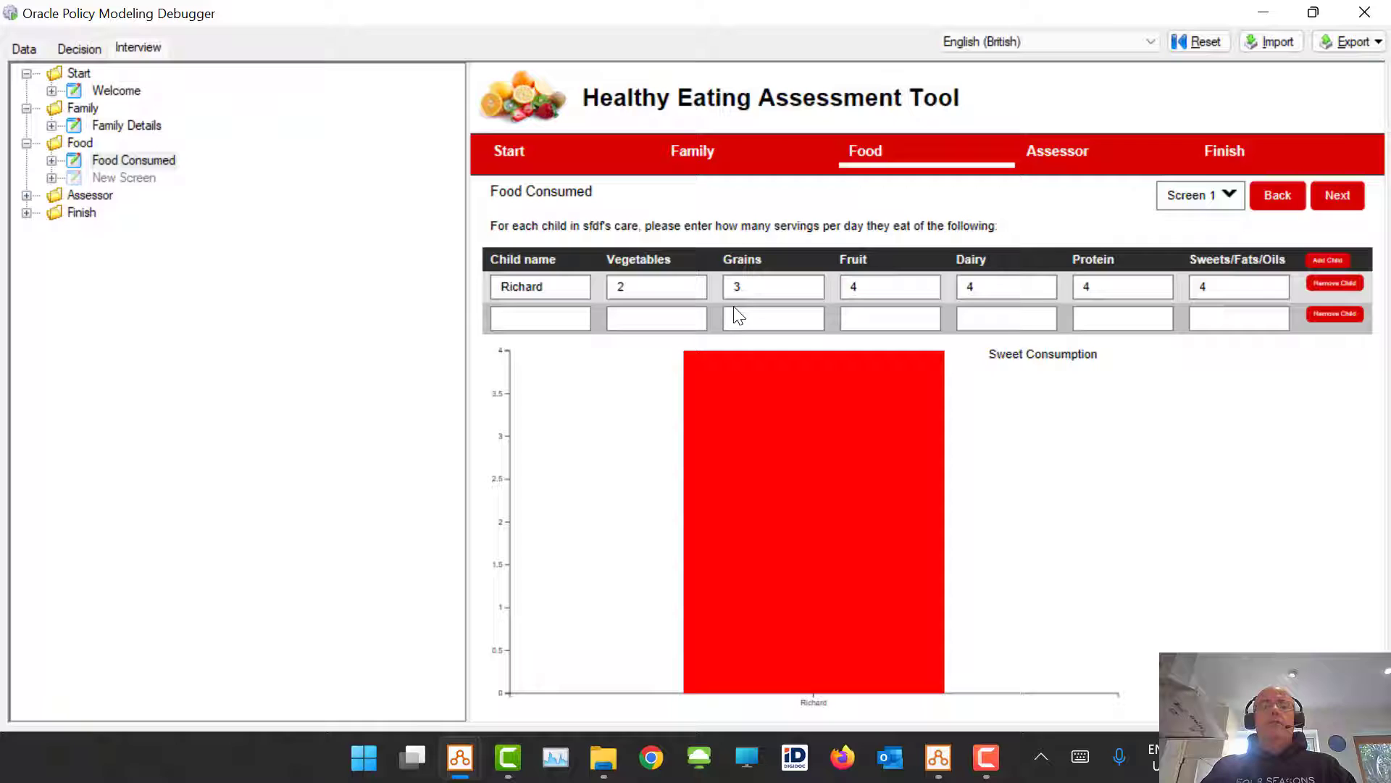
left_click(534, 324)
type("Anna")
key("Tab")
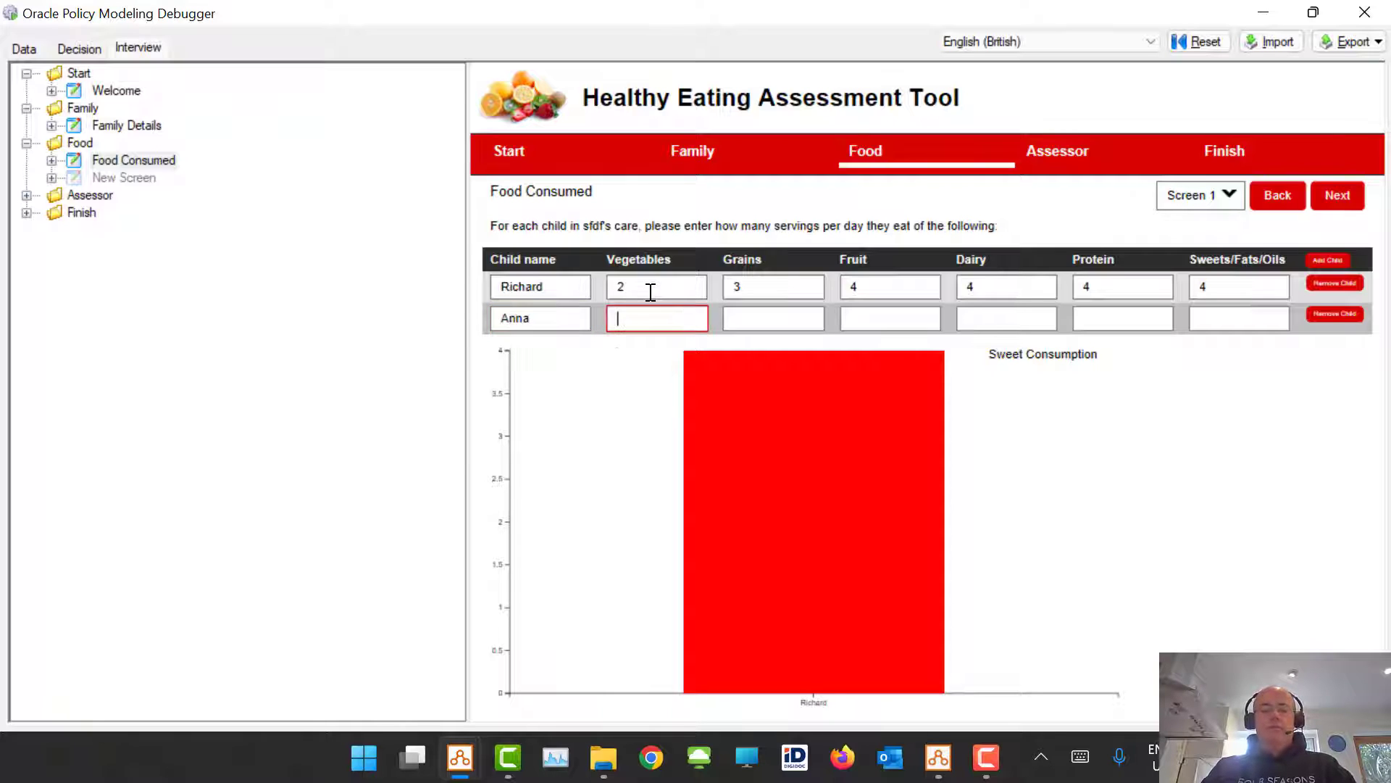
type("2")
key("Tab")
type("2")
key("Tab")
type("3")
key("Tab")
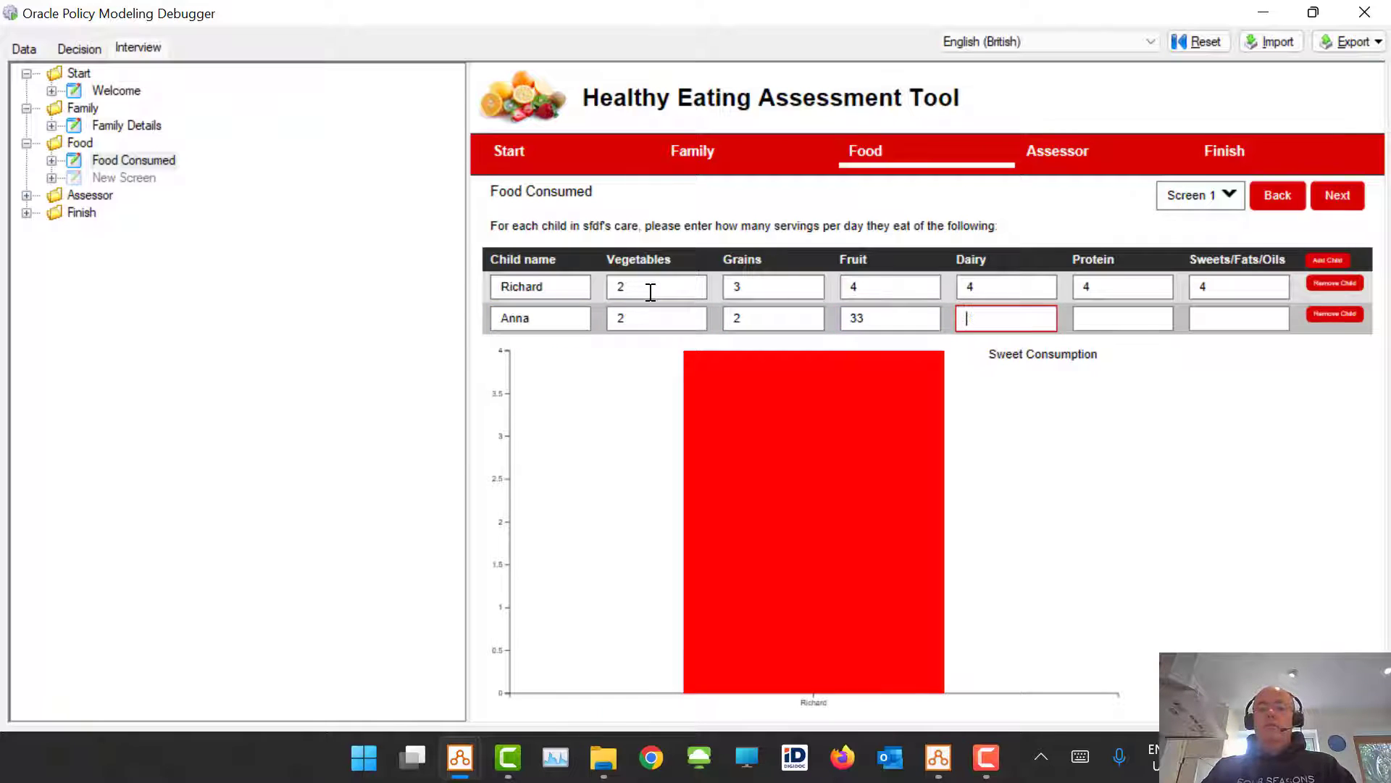
type("3")
key("Tab")
type("3")
key("Tab")
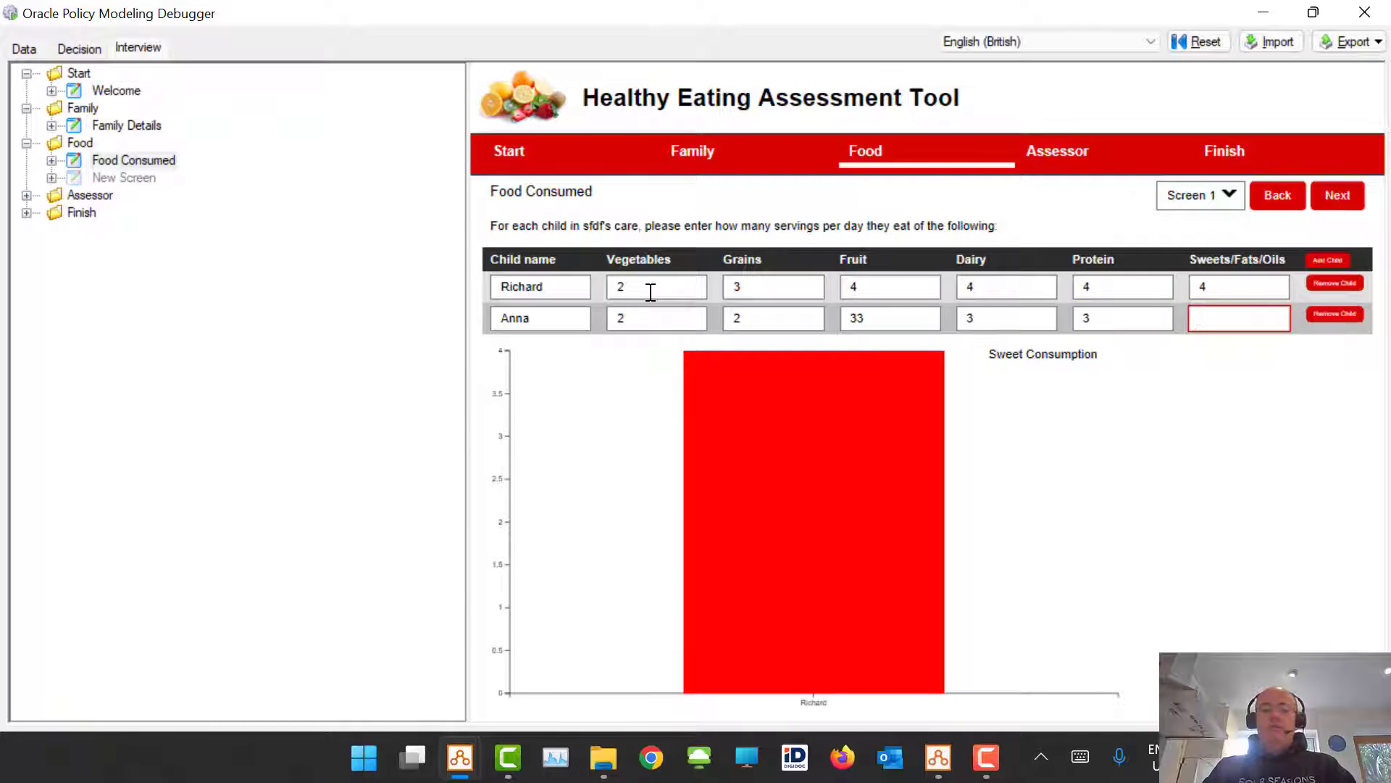
type("2")
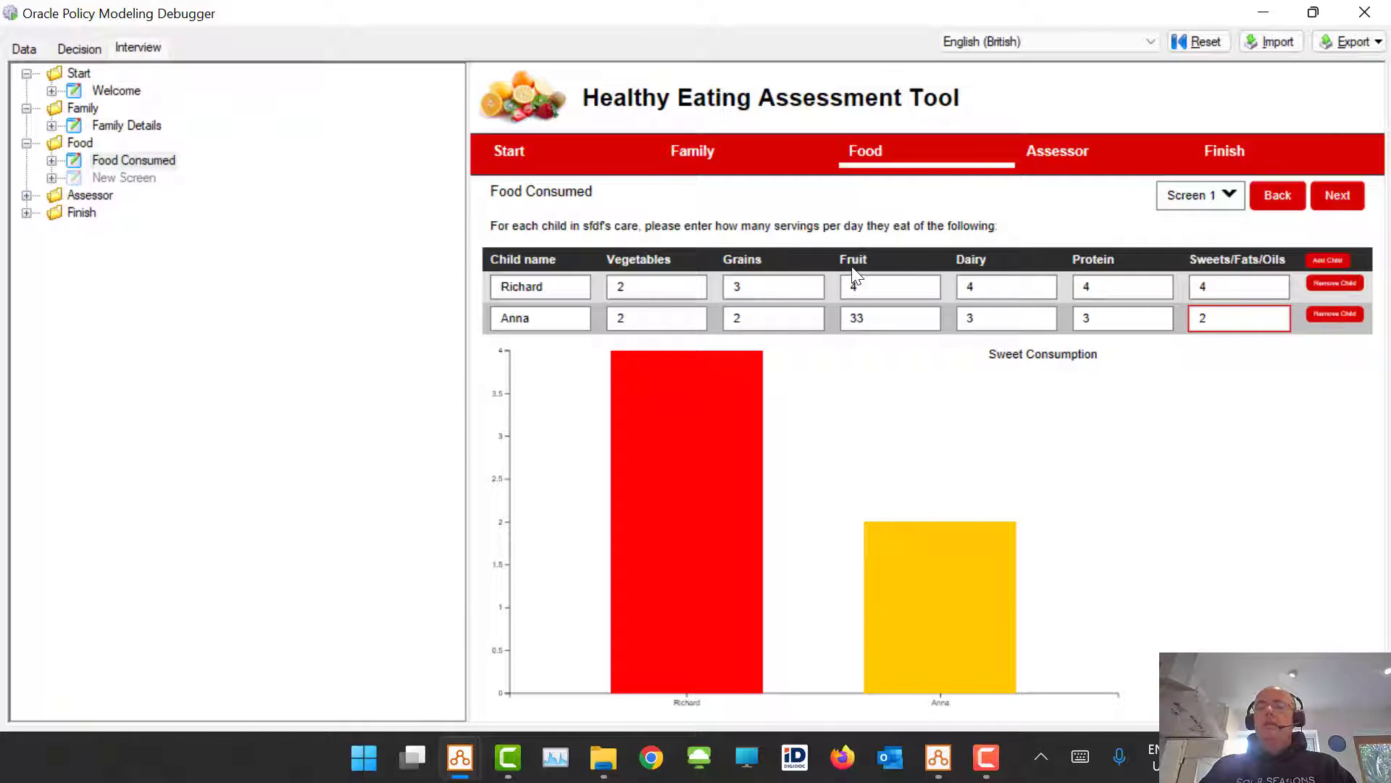
Add a third named child with 2 vegetables and 3 each of grains, fruit, dairy and protein, trying 3 sweets servings before settling on 1
left_click(1328, 259)
left_click(591, 348)
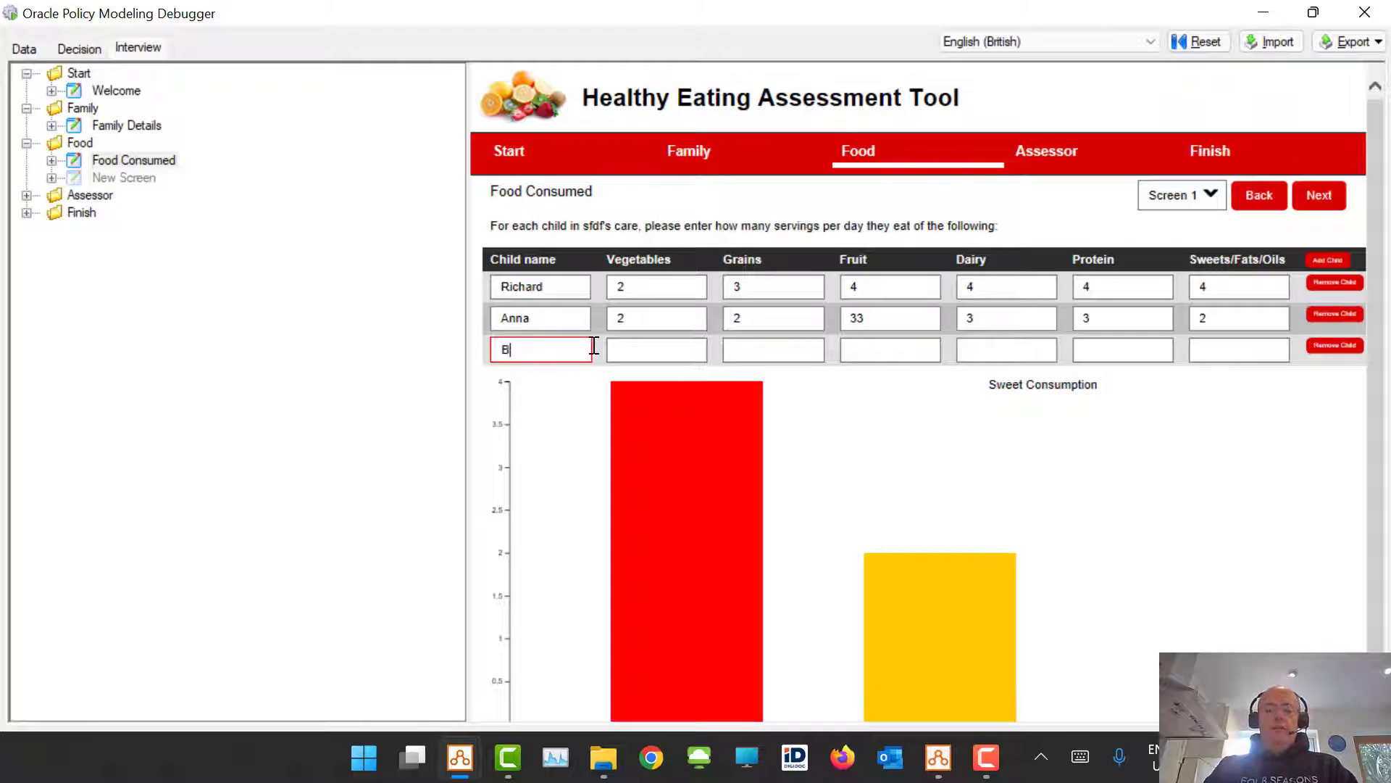
type("Bob")
key("Tab")
type("2")
key("Tab")
type("3")
key("Tab")
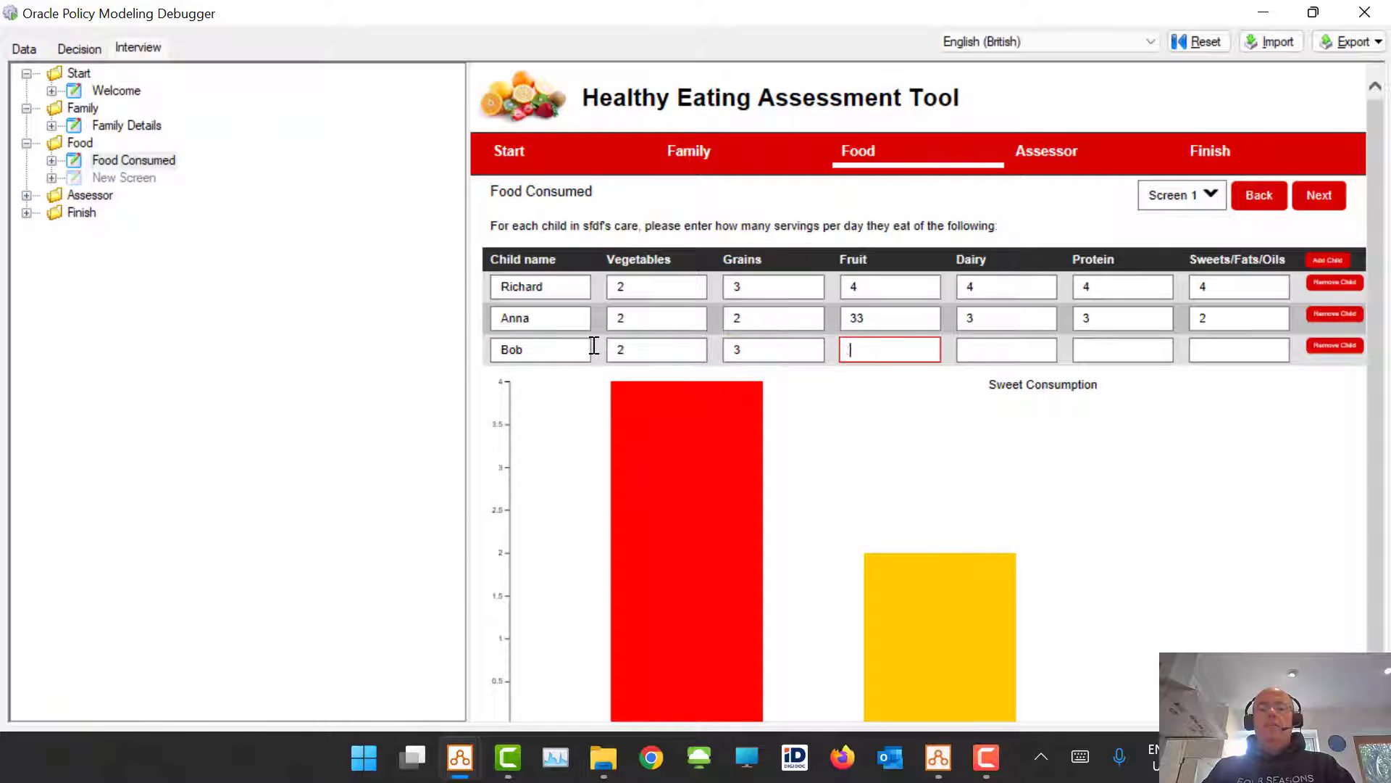
type("3")
key("Tab")
key("Tab")
type("3")
key("Tab")
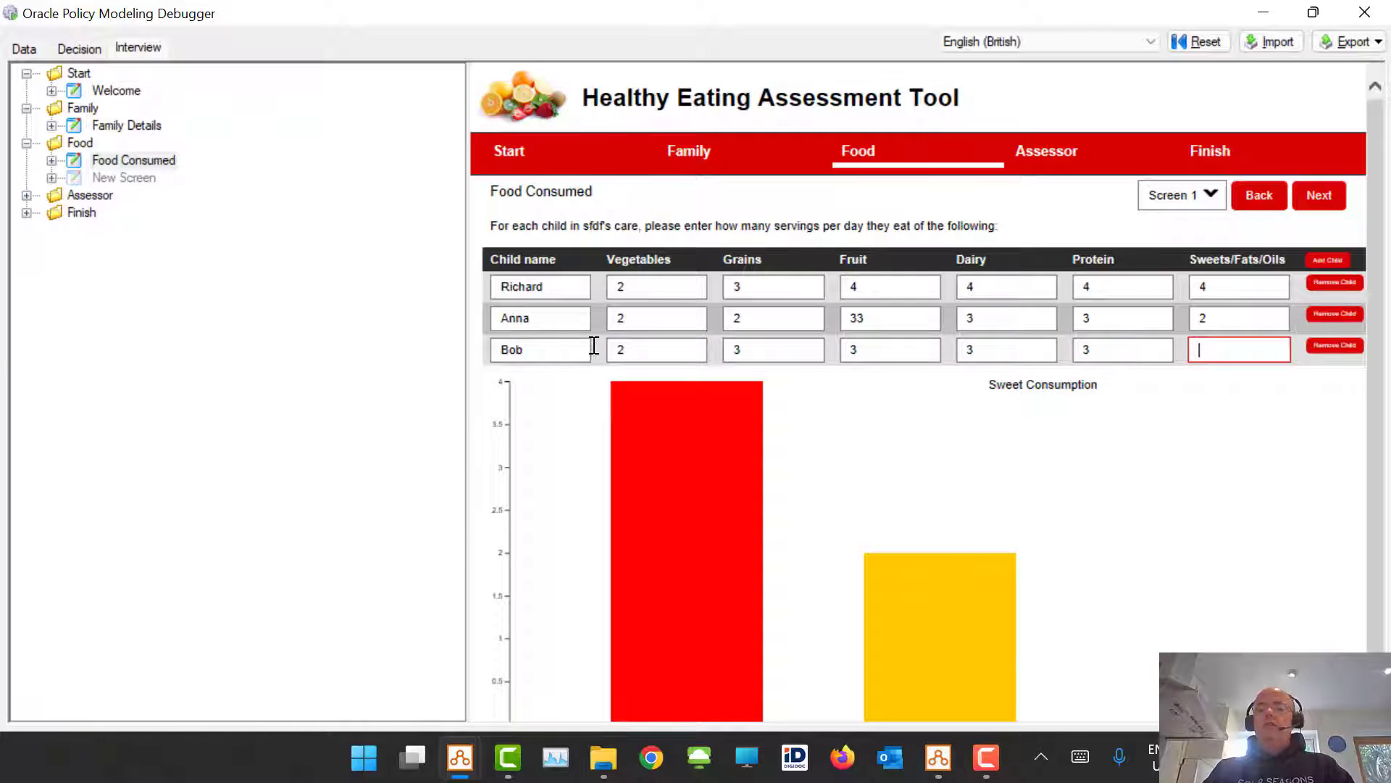
type("3")
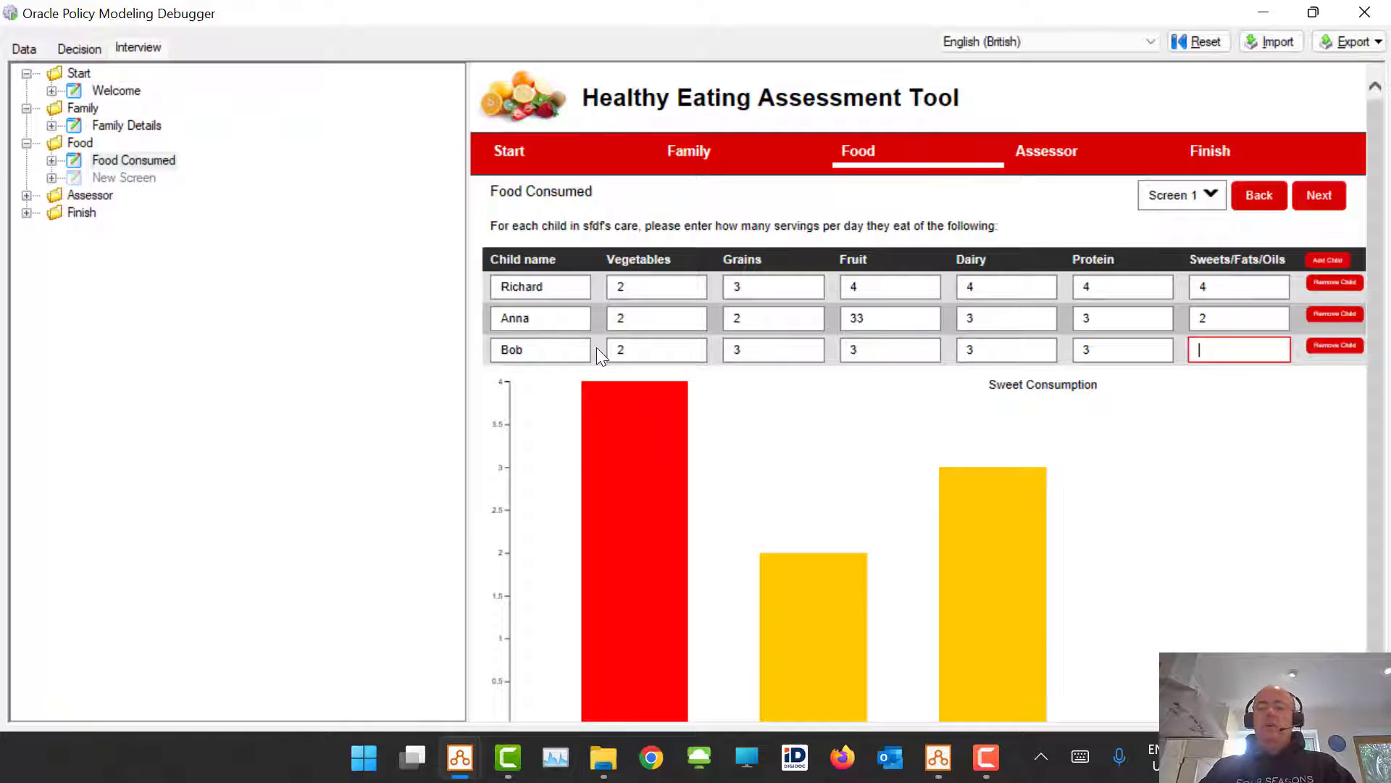
type("1")
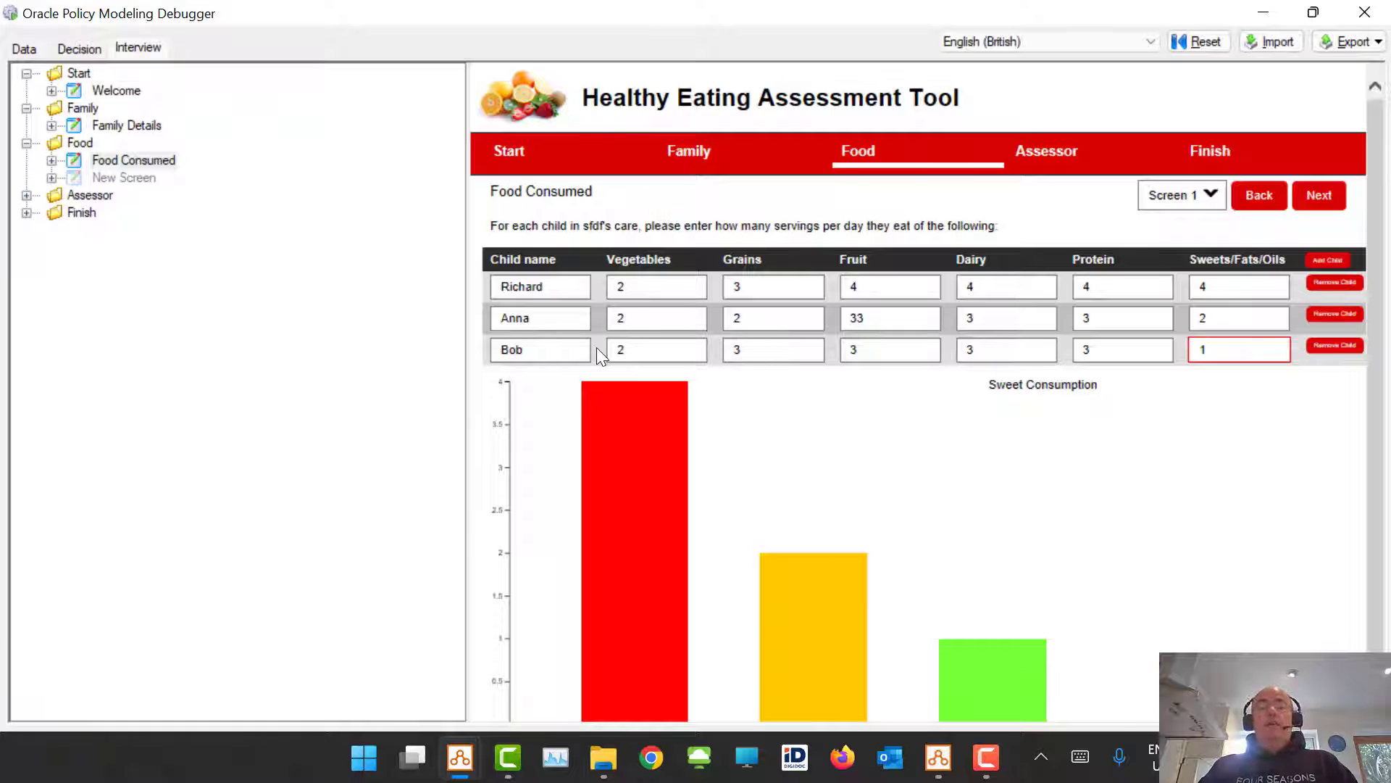
Return to the HealthyEating_31_FINAL project and display the custom properties of the chart container on the Food Consumed screen
key("super+Tab")
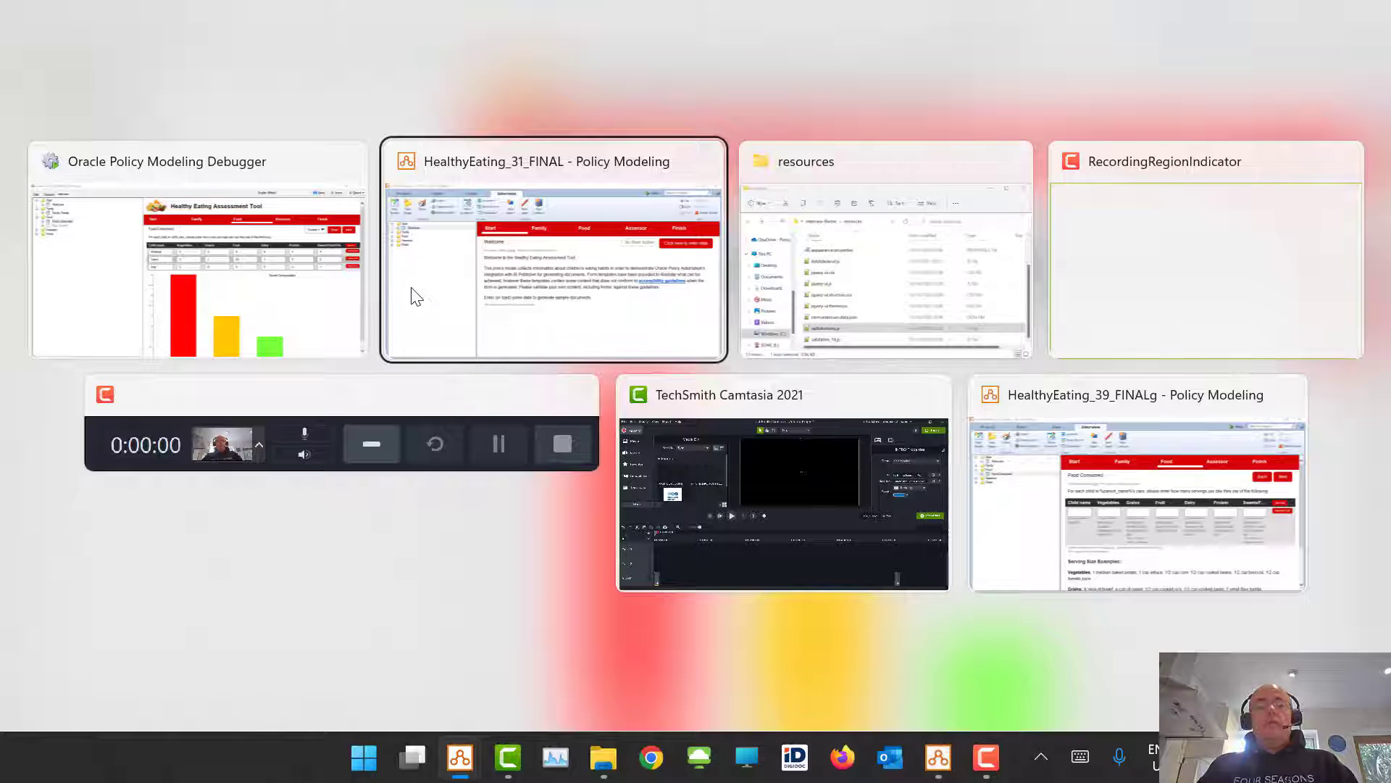
left_click(378, 278)
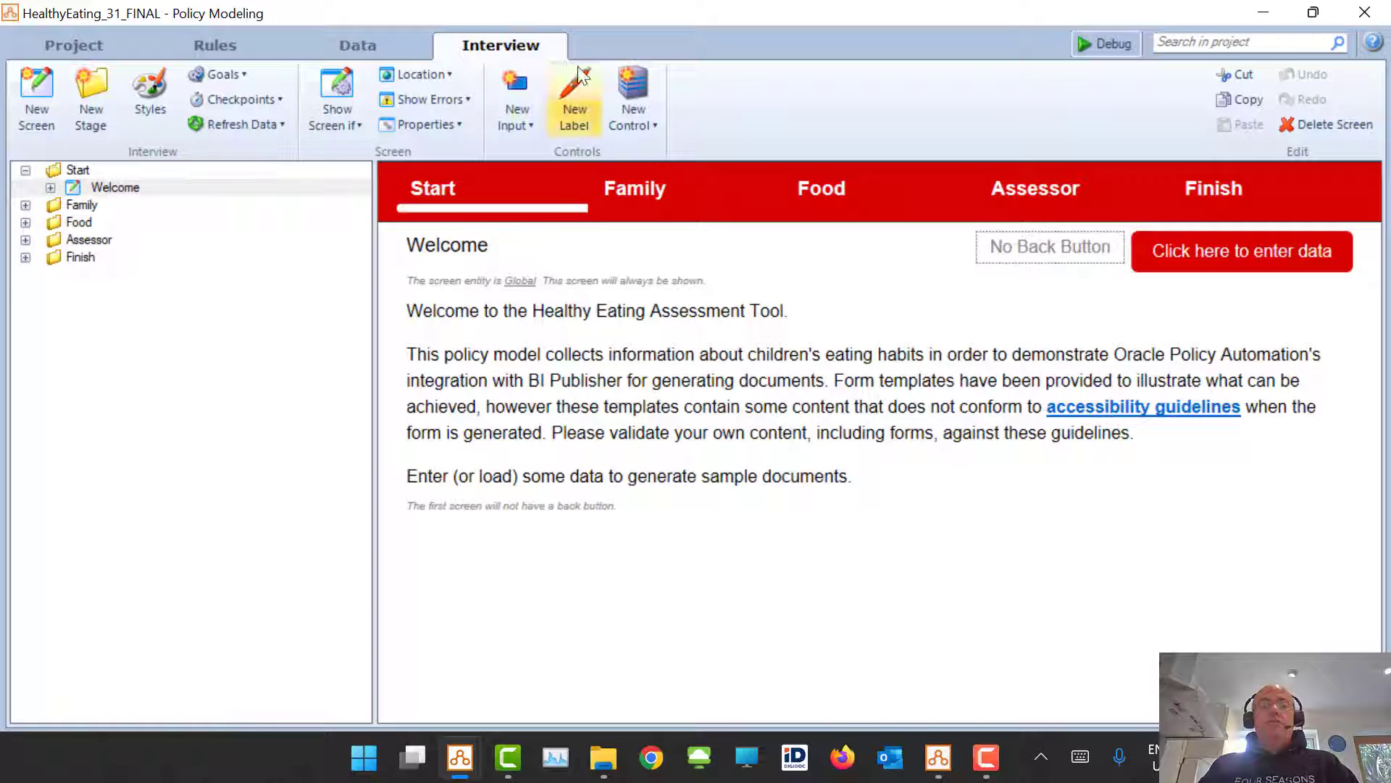
left_click(25, 205)
left_click(119, 223)
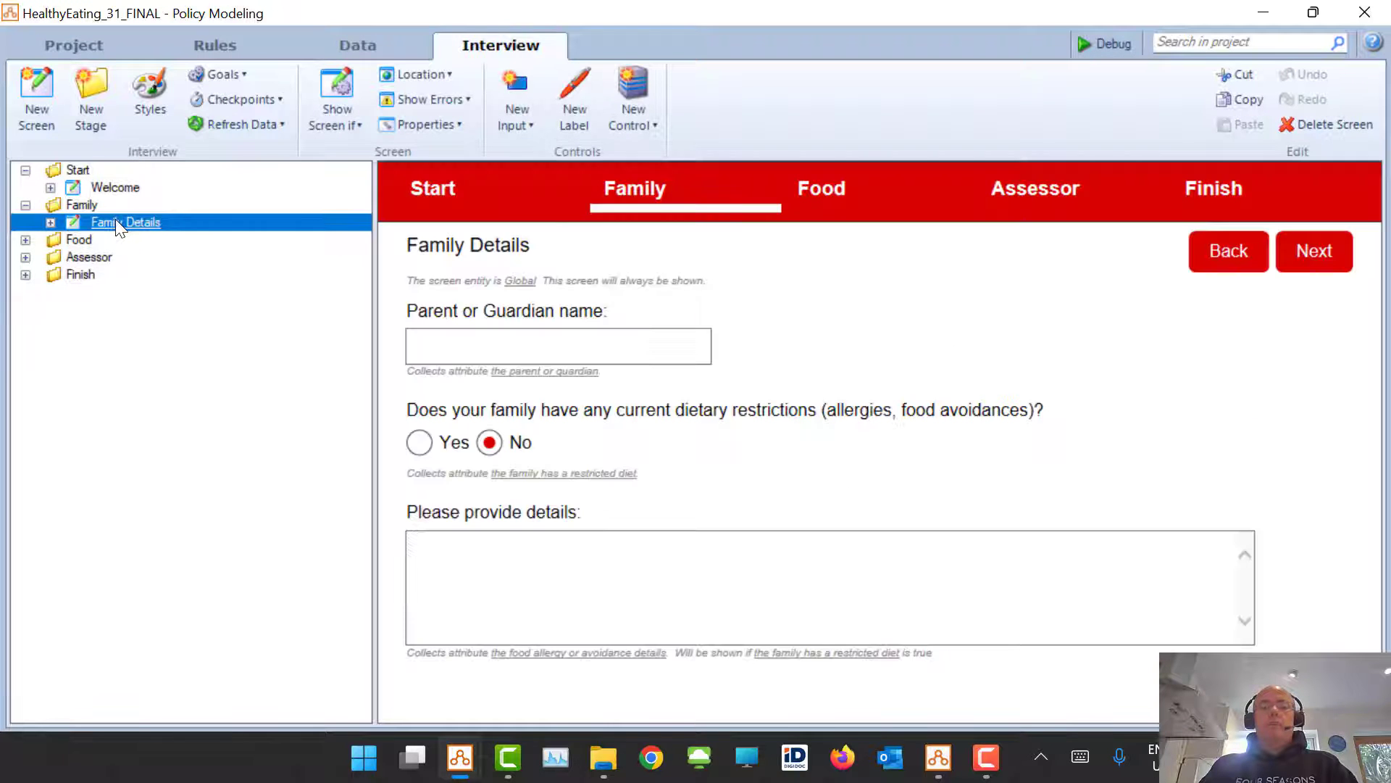
left_click(26, 240)
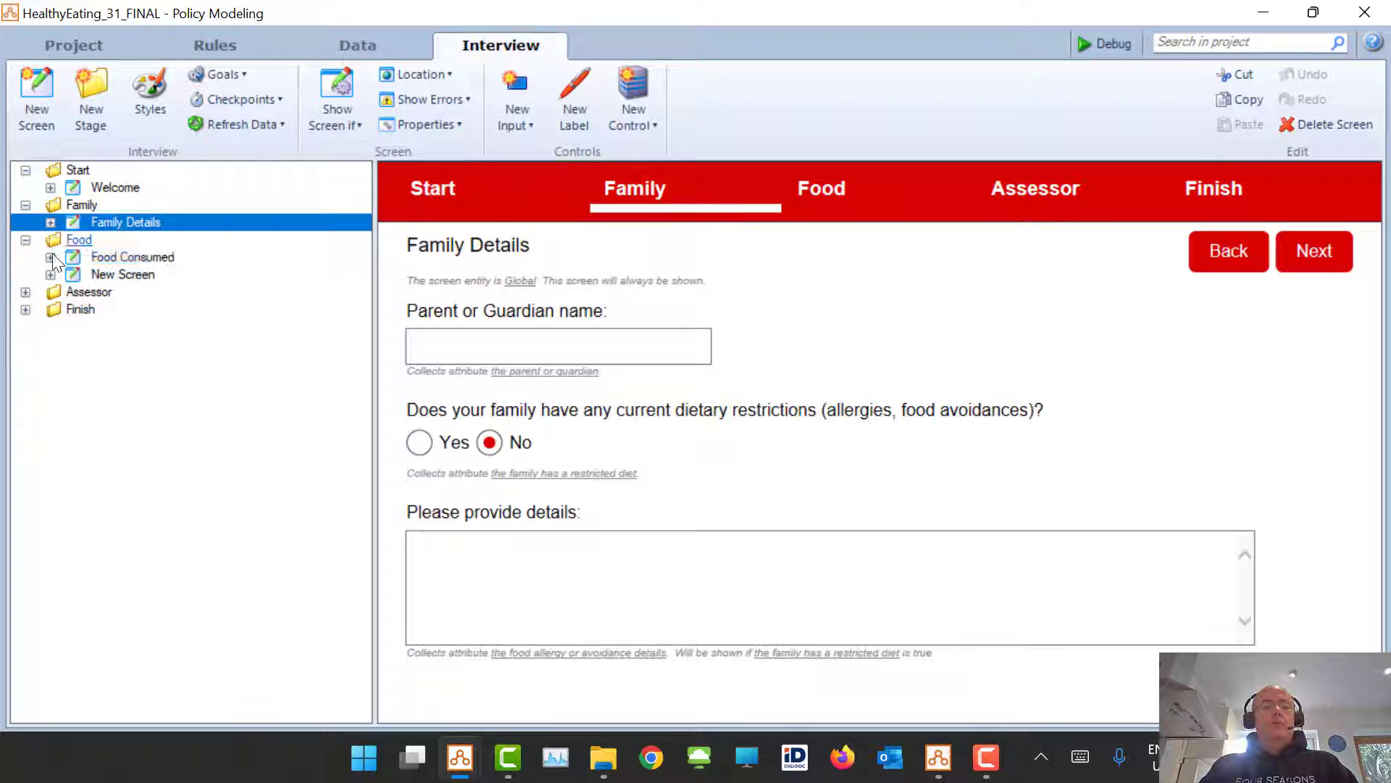
left_click(112, 258)
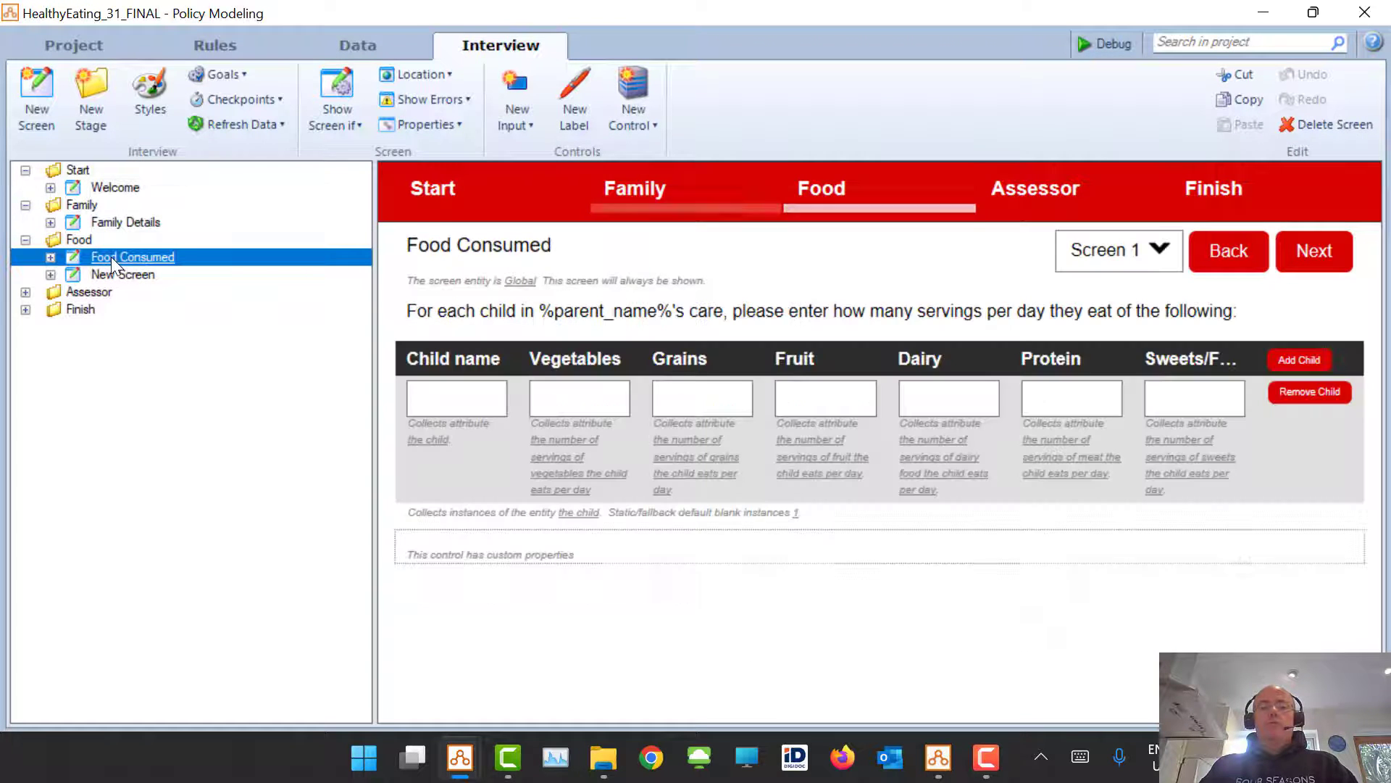
left_click(603, 560)
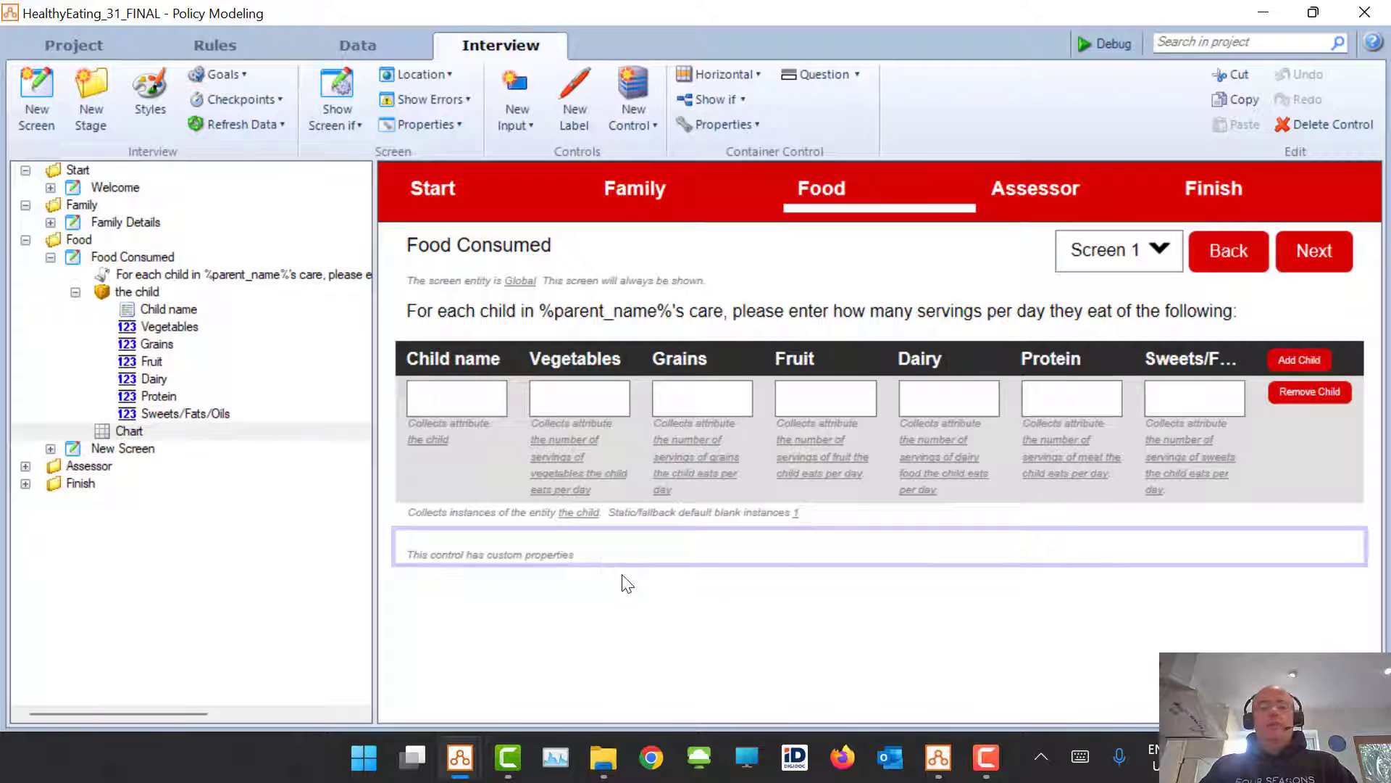
left_click(728, 123)
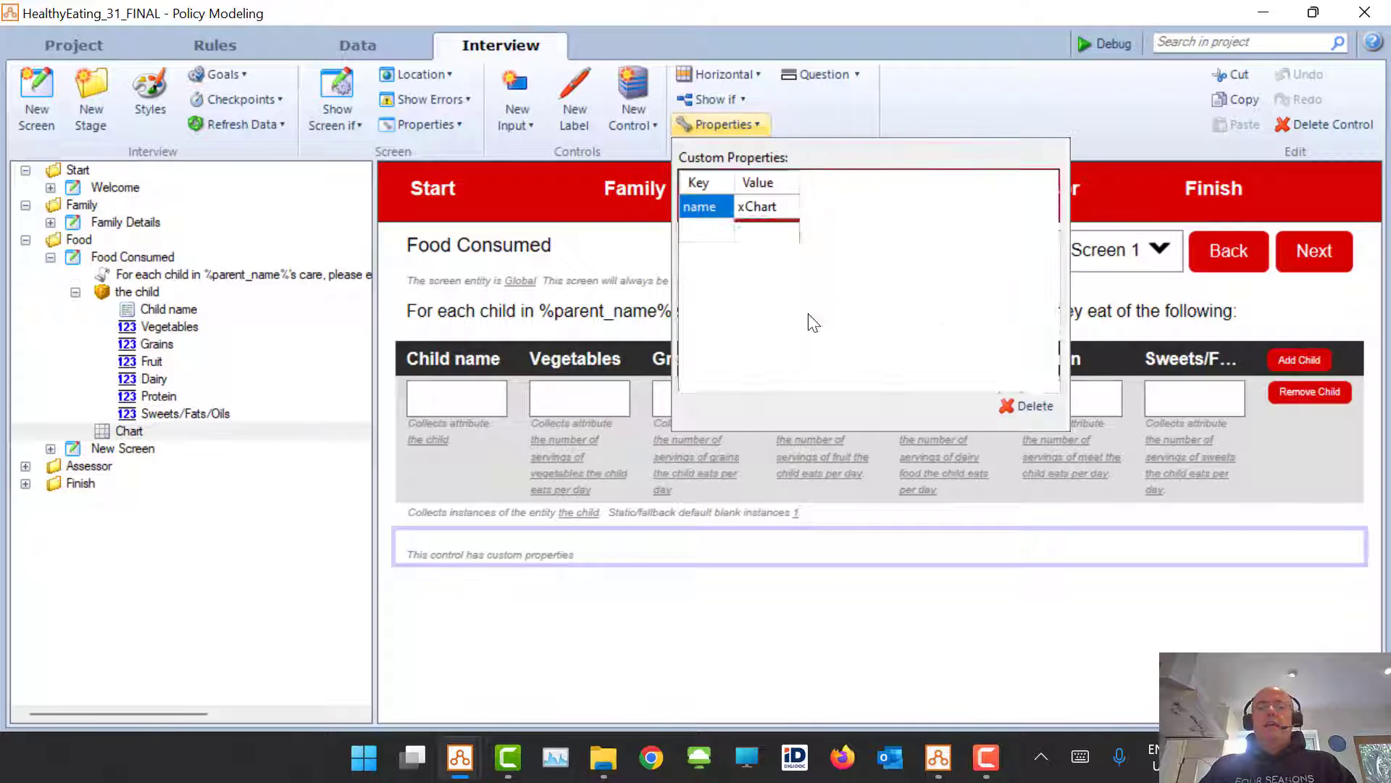
Open chart_example.js from the project's custom style files and go to its customContainer function
left_click(148, 109)
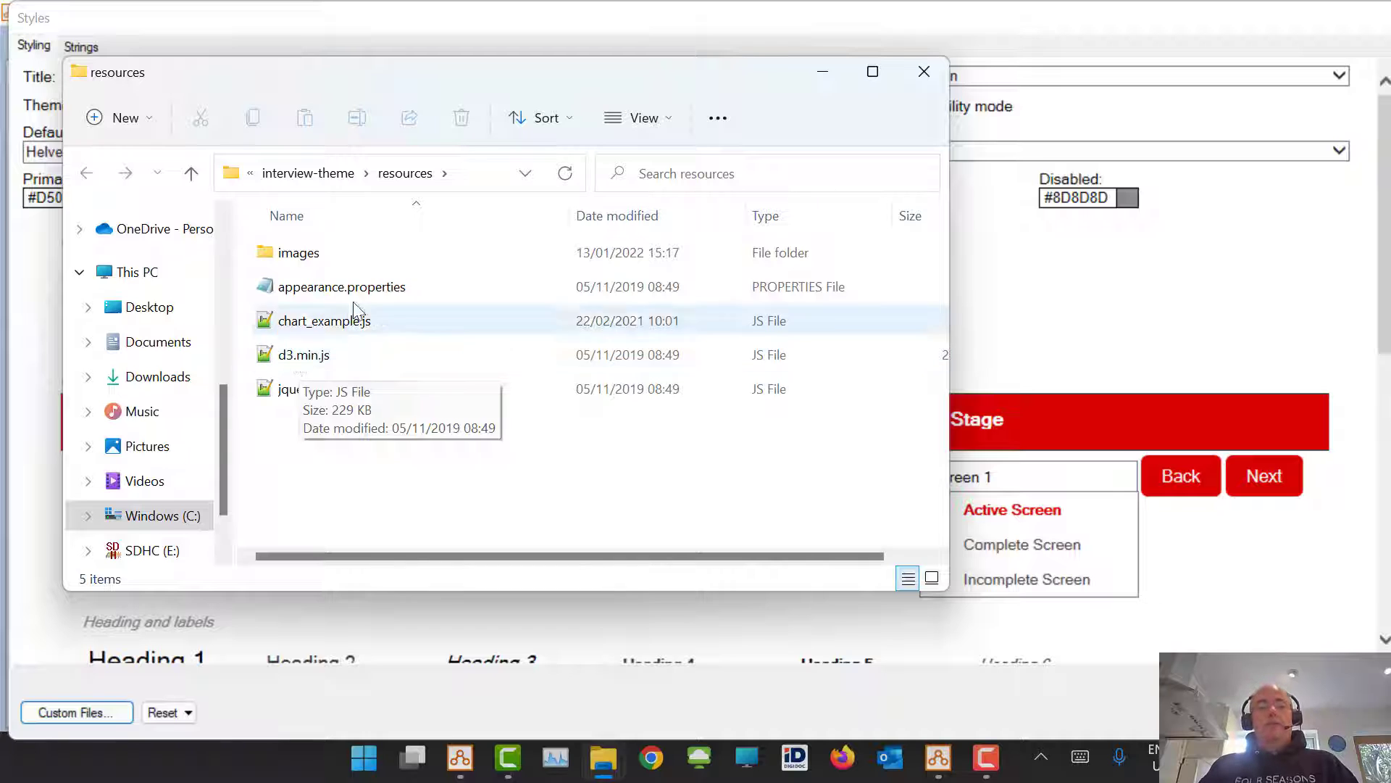
left_click(351, 320)
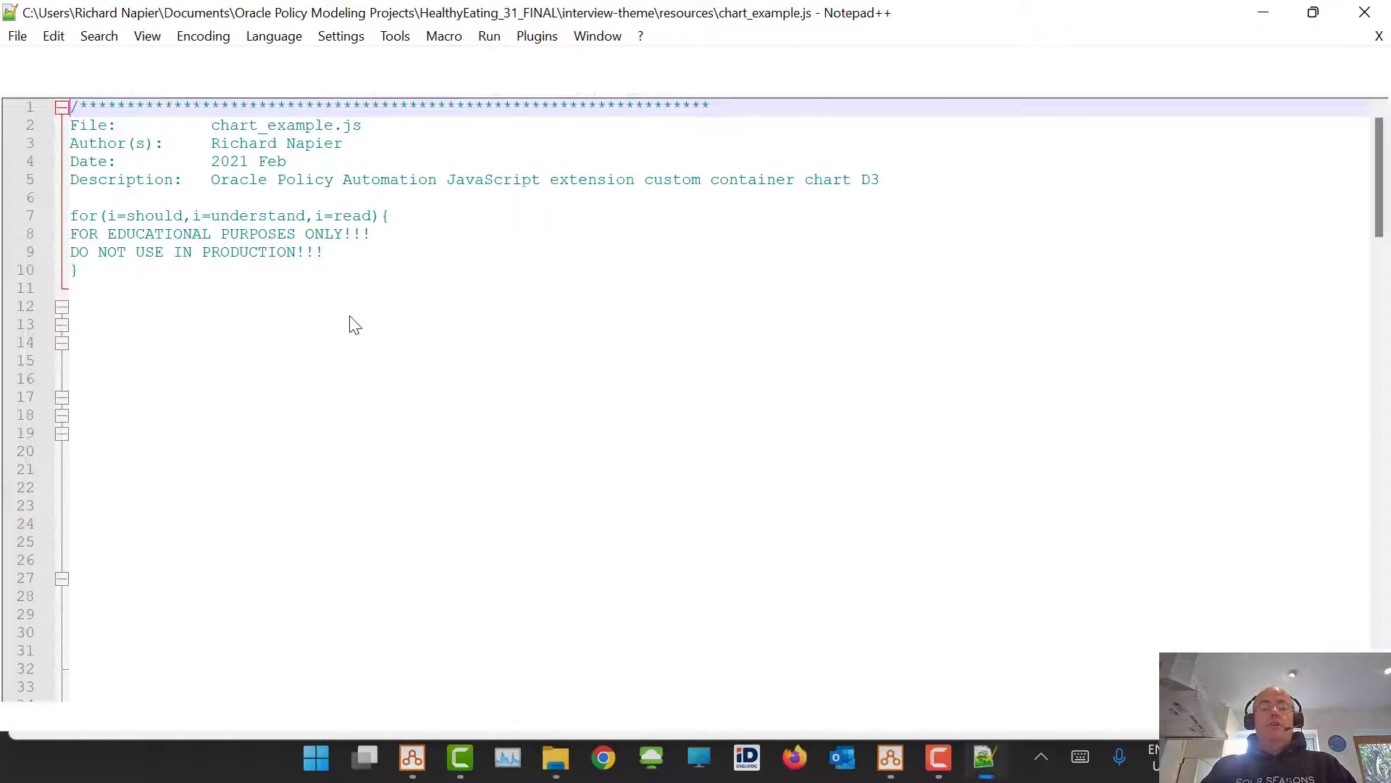
scroll(400, 341, "down", 2)
left_click(221, 215)
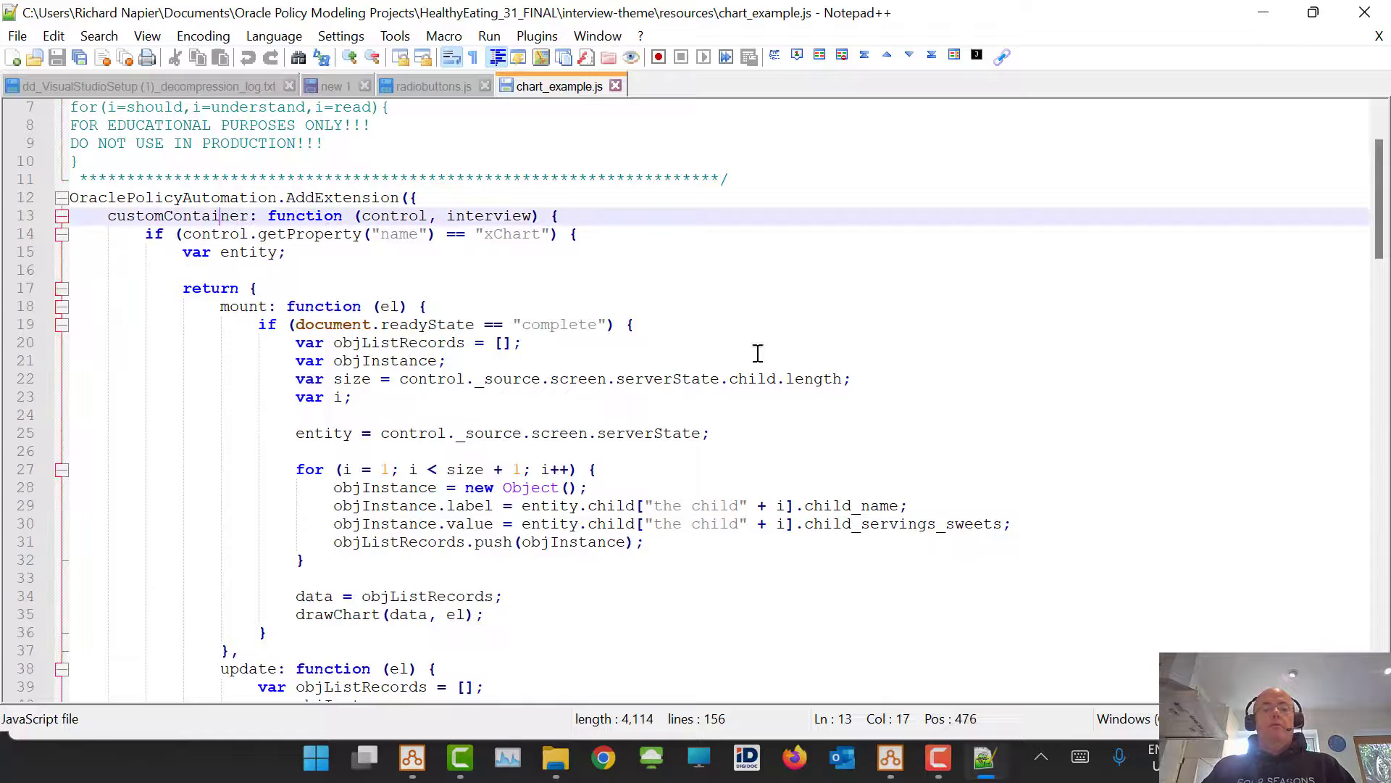
Examine the chart script's mount, update, unmount, selectColor and drawChart code, highlighting the d3 reference in drawChart
scroll(819, 337, "down", 3)
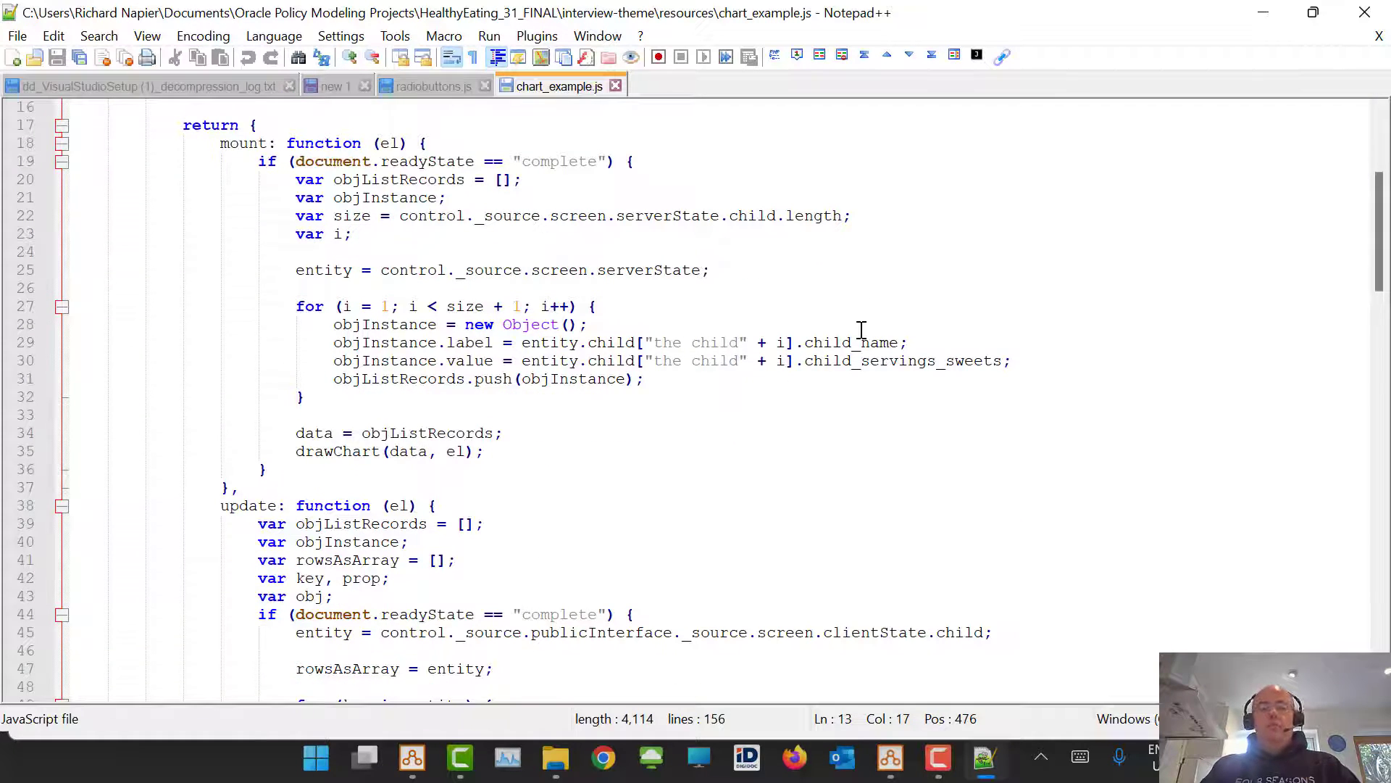
scroll(855, 344, "down", 2)
scroll(874, 348, "down", 12)
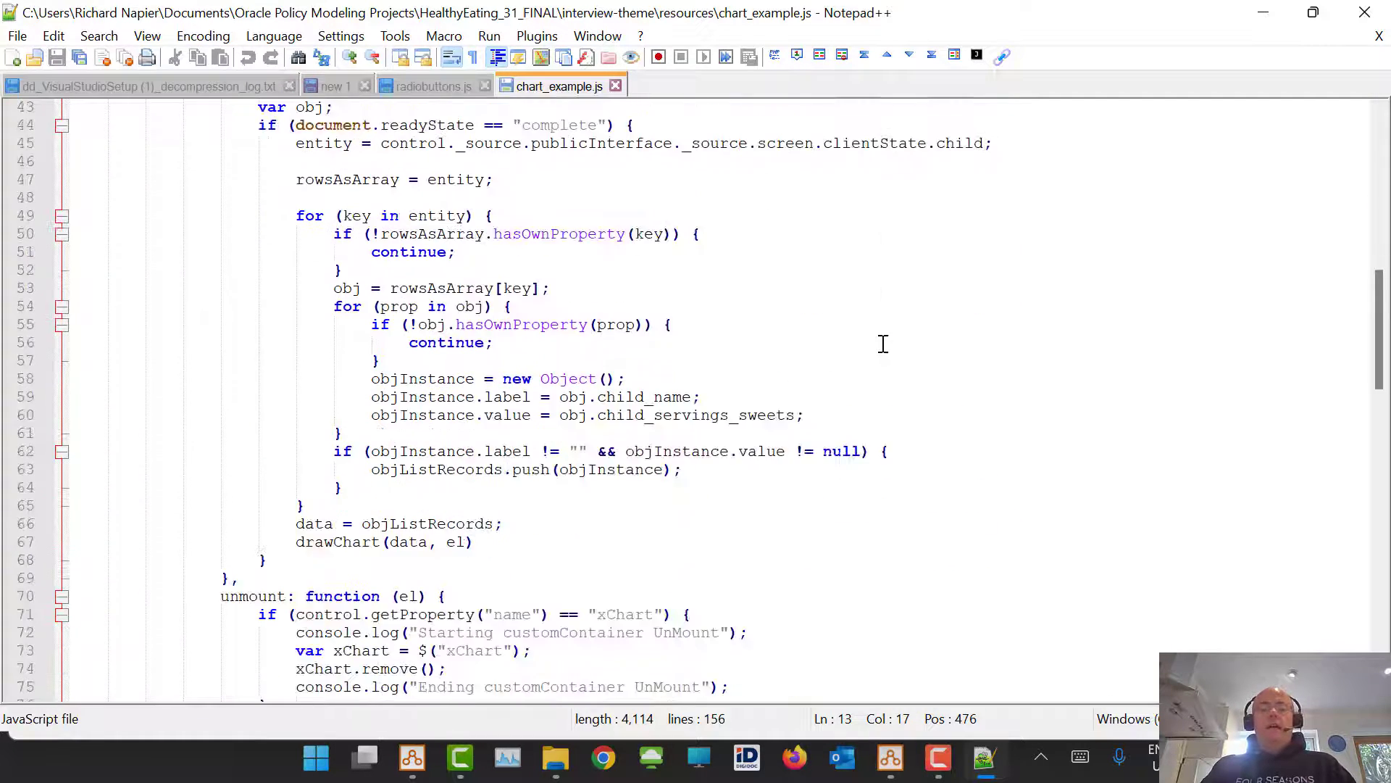
scroll(889, 333, "down", 4)
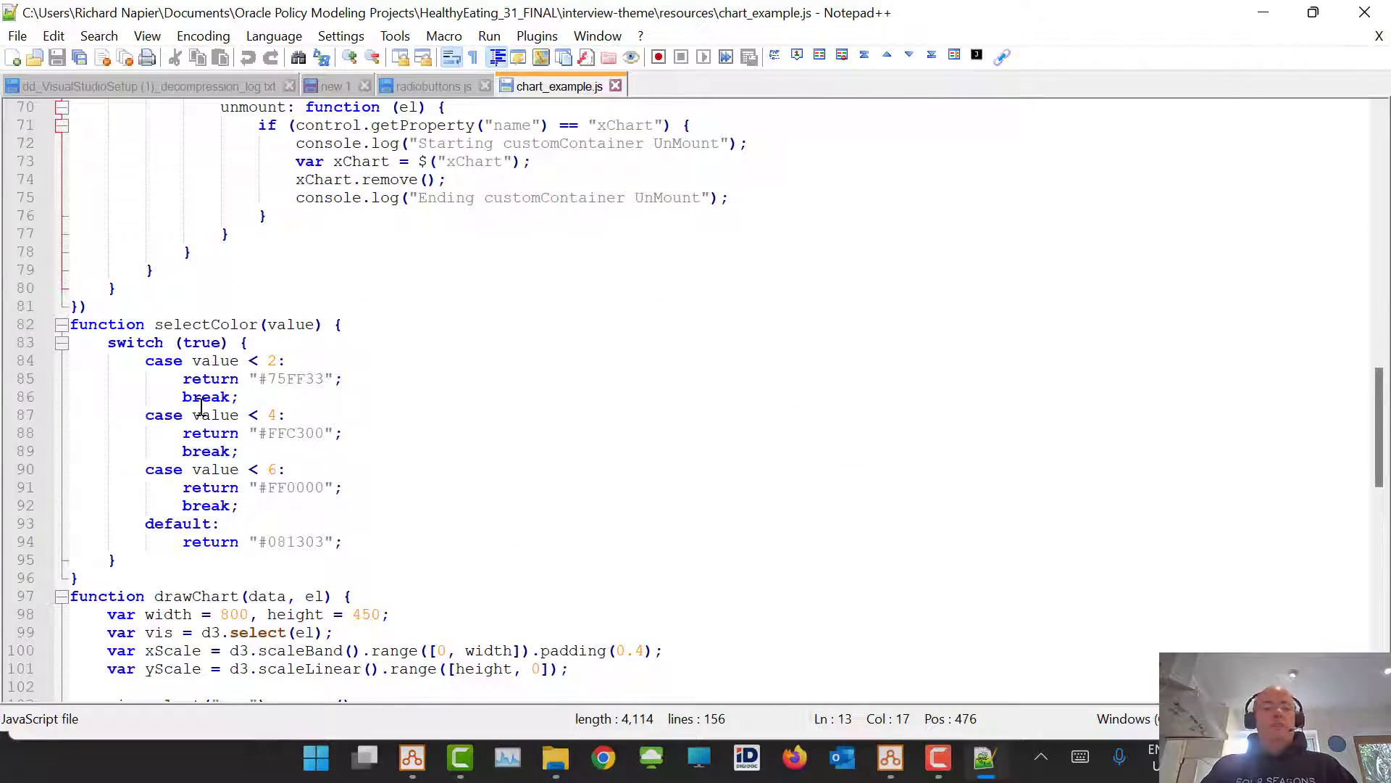
scroll(346, 603, "down", 6)
scroll(347, 603, "down", 5)
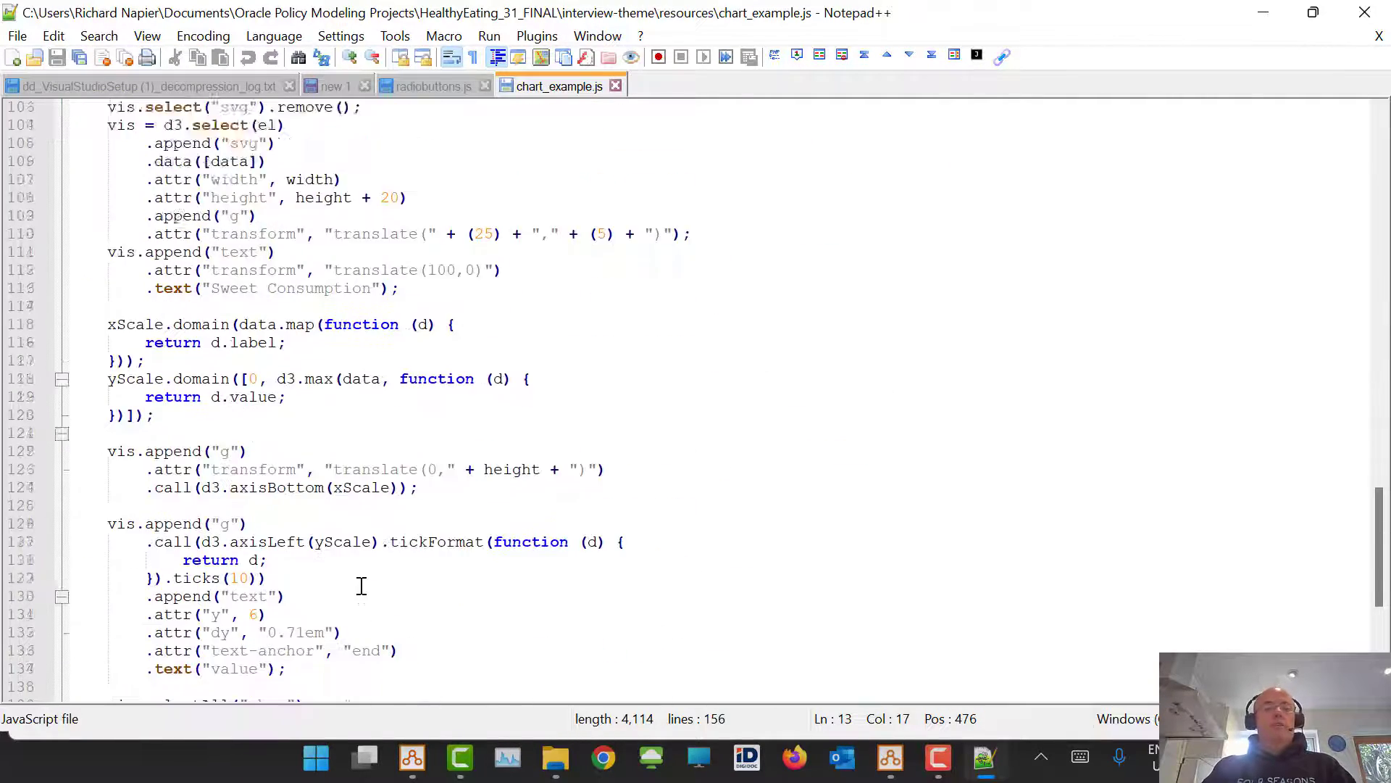
scroll(360, 584, "up", 6)
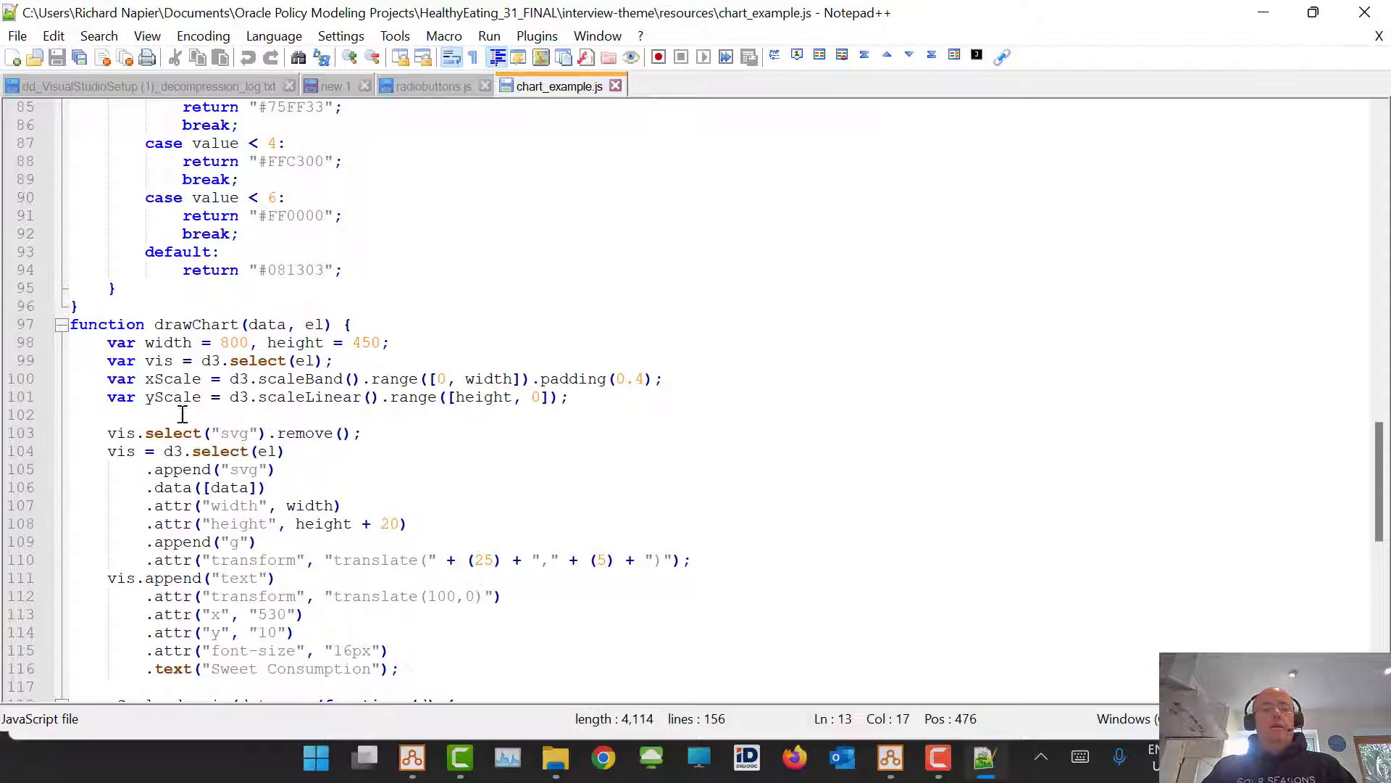
left_click_drag(196, 360, 220, 360)
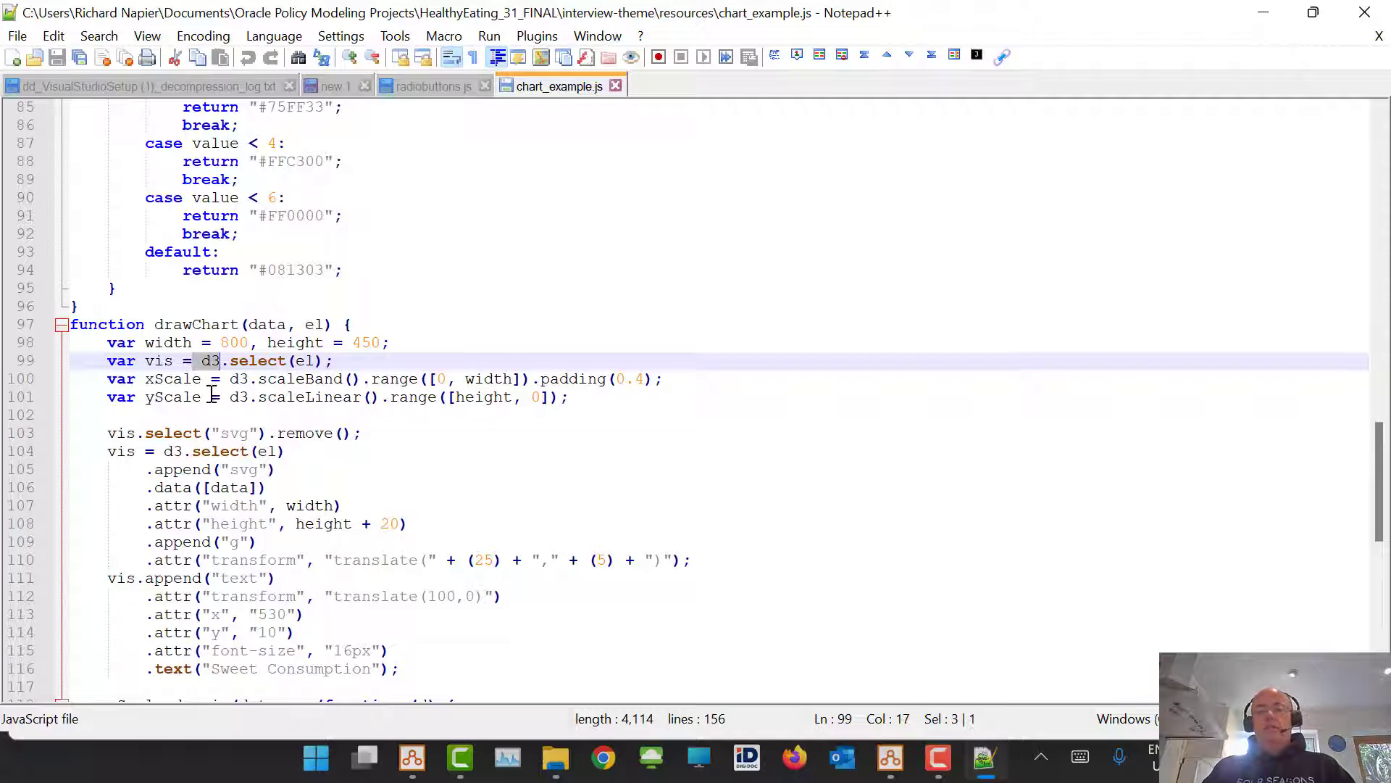
Close the script editor, the resources folder and the Styles dialog, and switch to the HealthyEating_39_FINALg project
left_click(1364, 12)
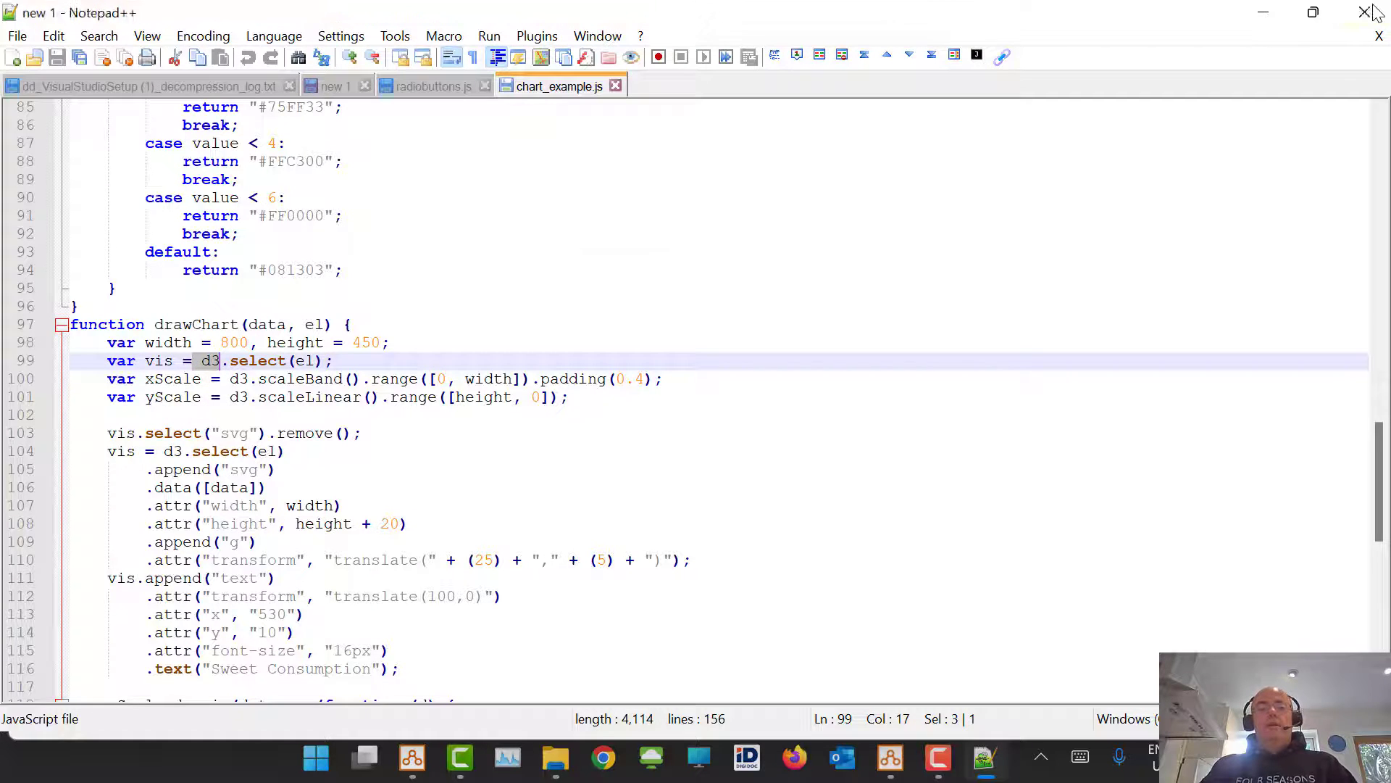
left_click(924, 71)
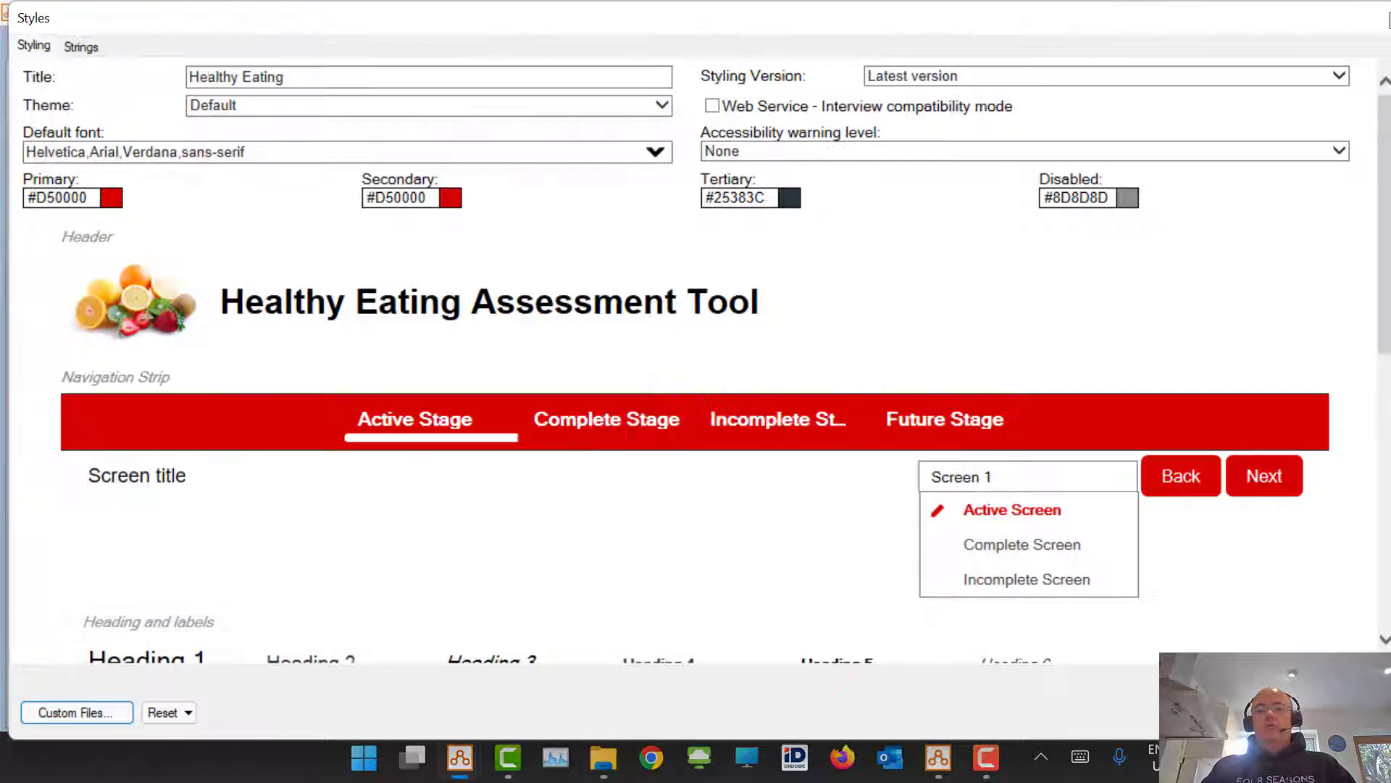
key("Escape")
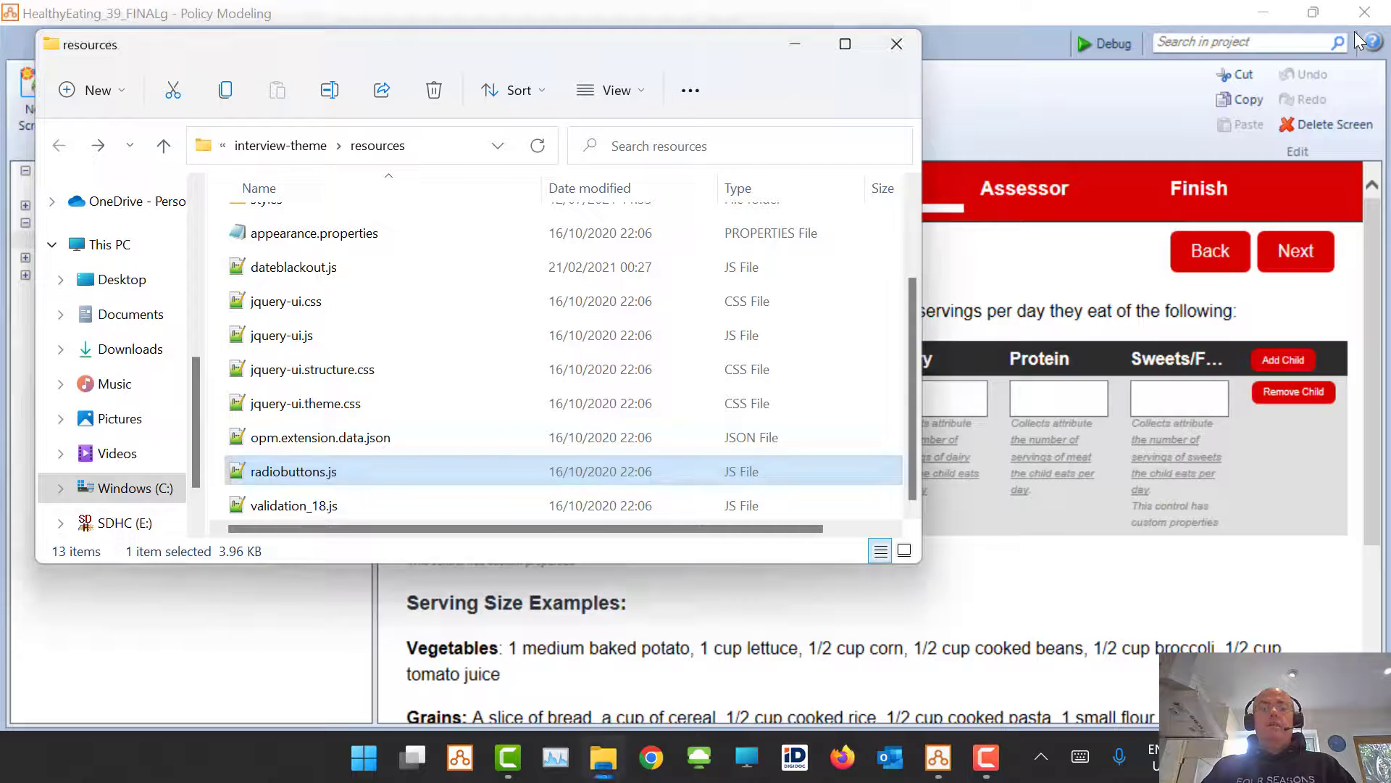
left_click(1279, 607)
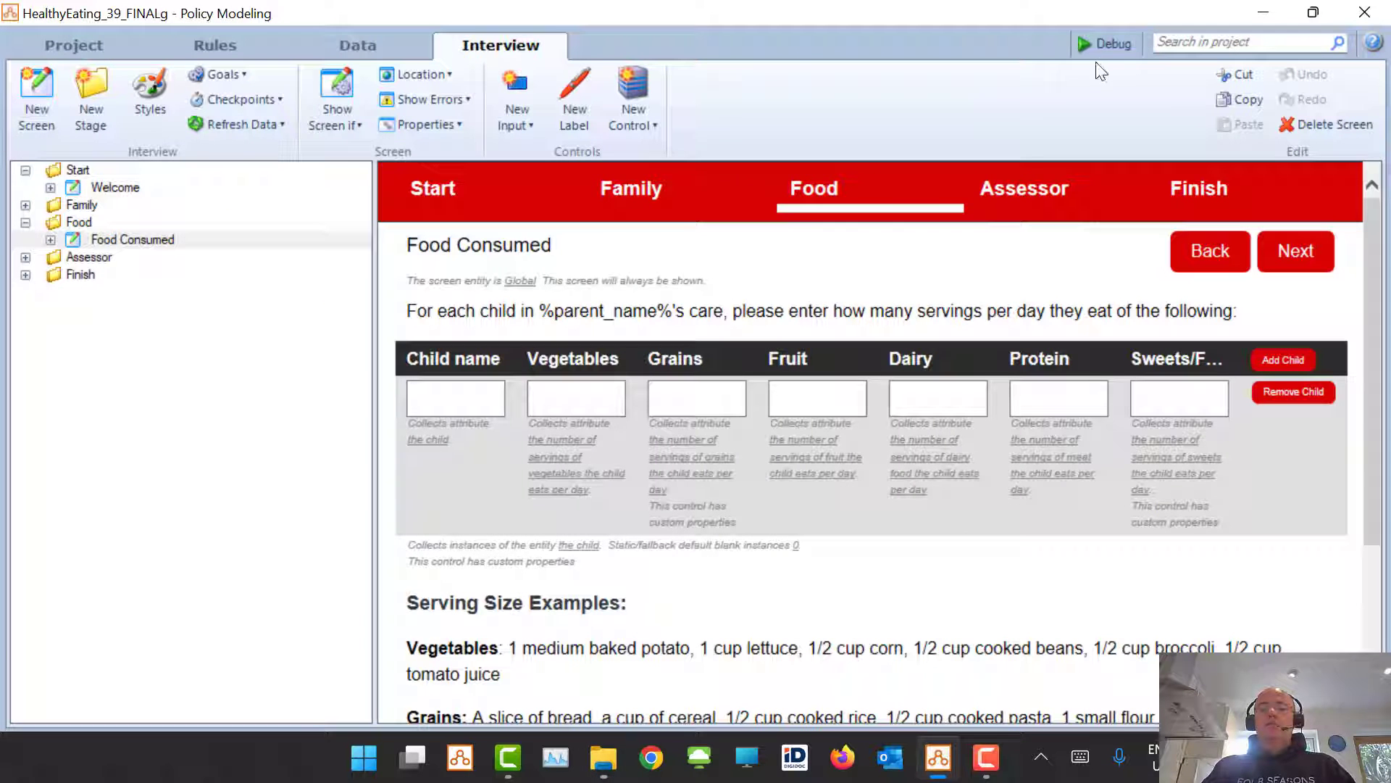
Debug the Food Consumed screen in a maximised debugger with a narrower interview tree
left_click(1101, 44)
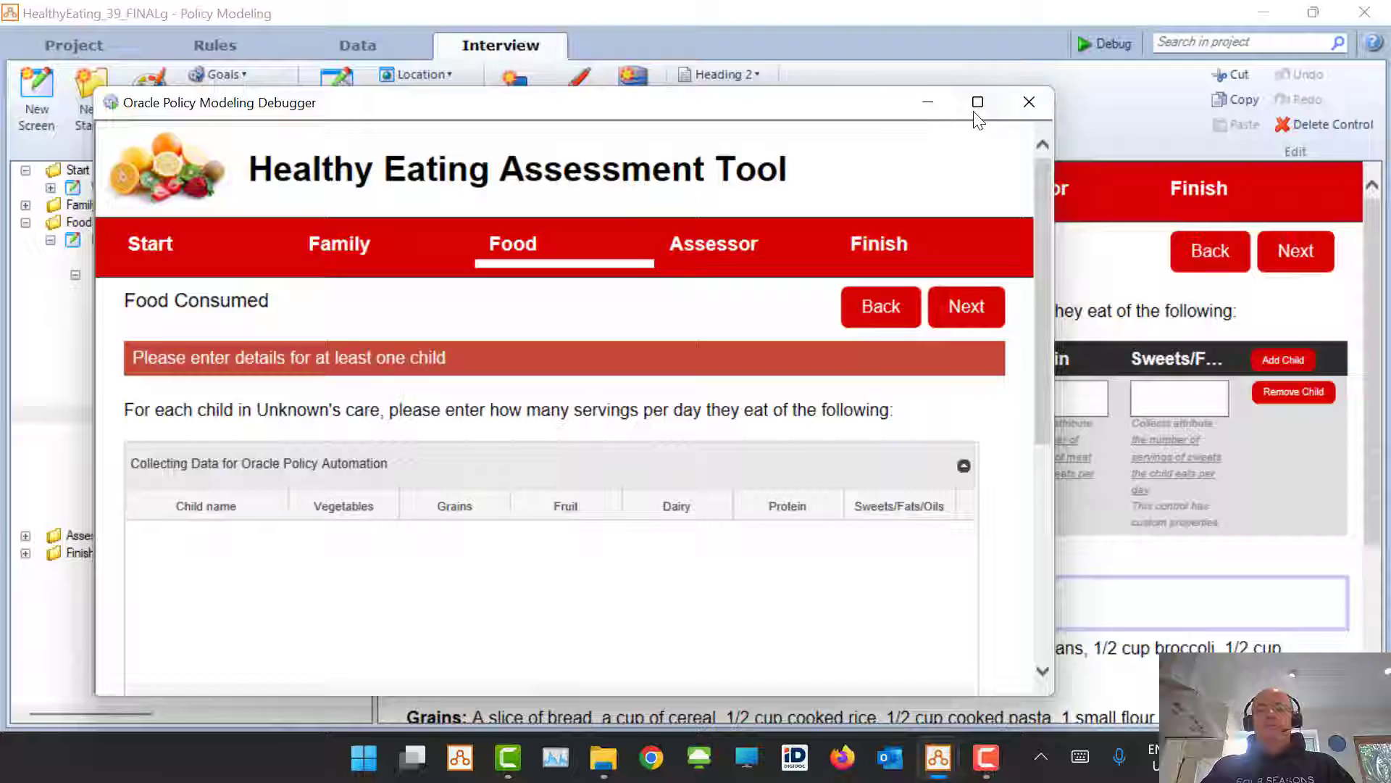
left_click(974, 103)
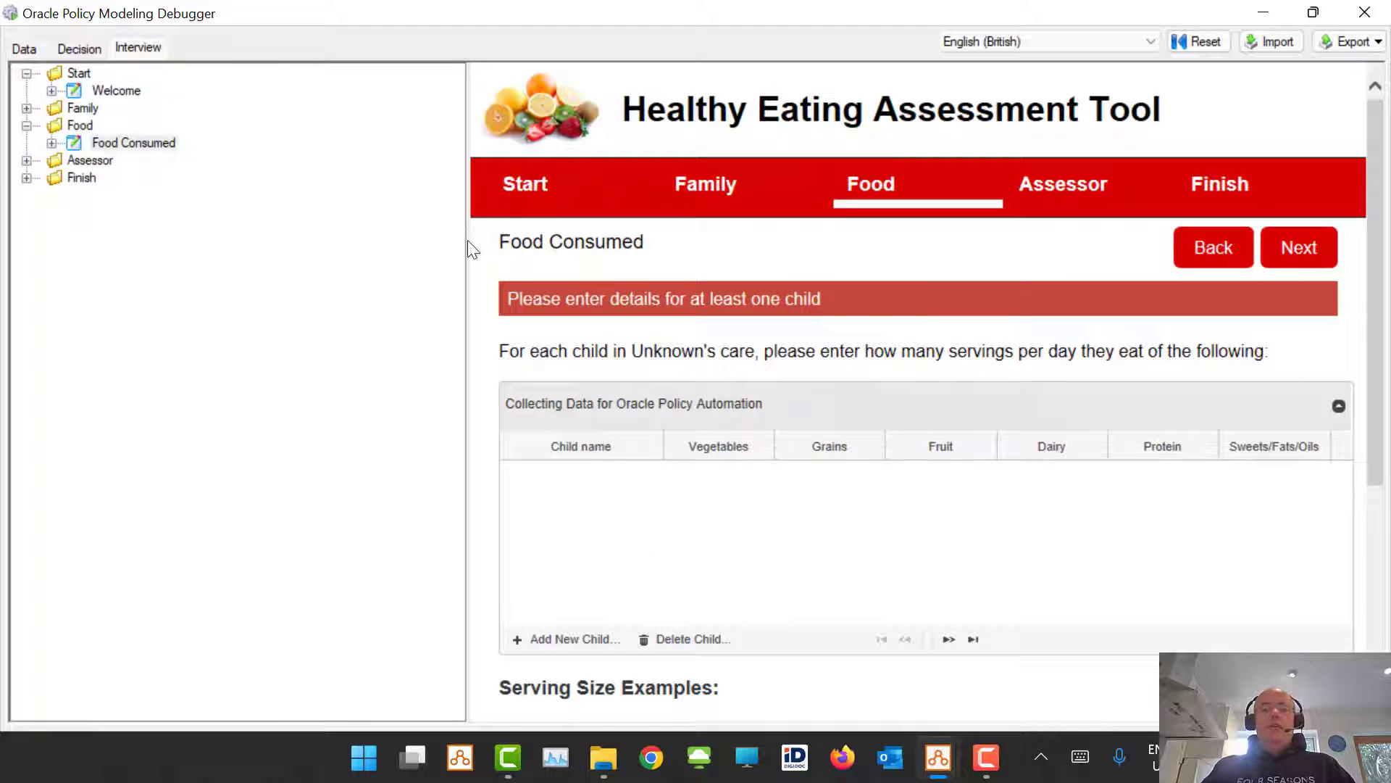
left_click_drag(468, 242, 295, 296)
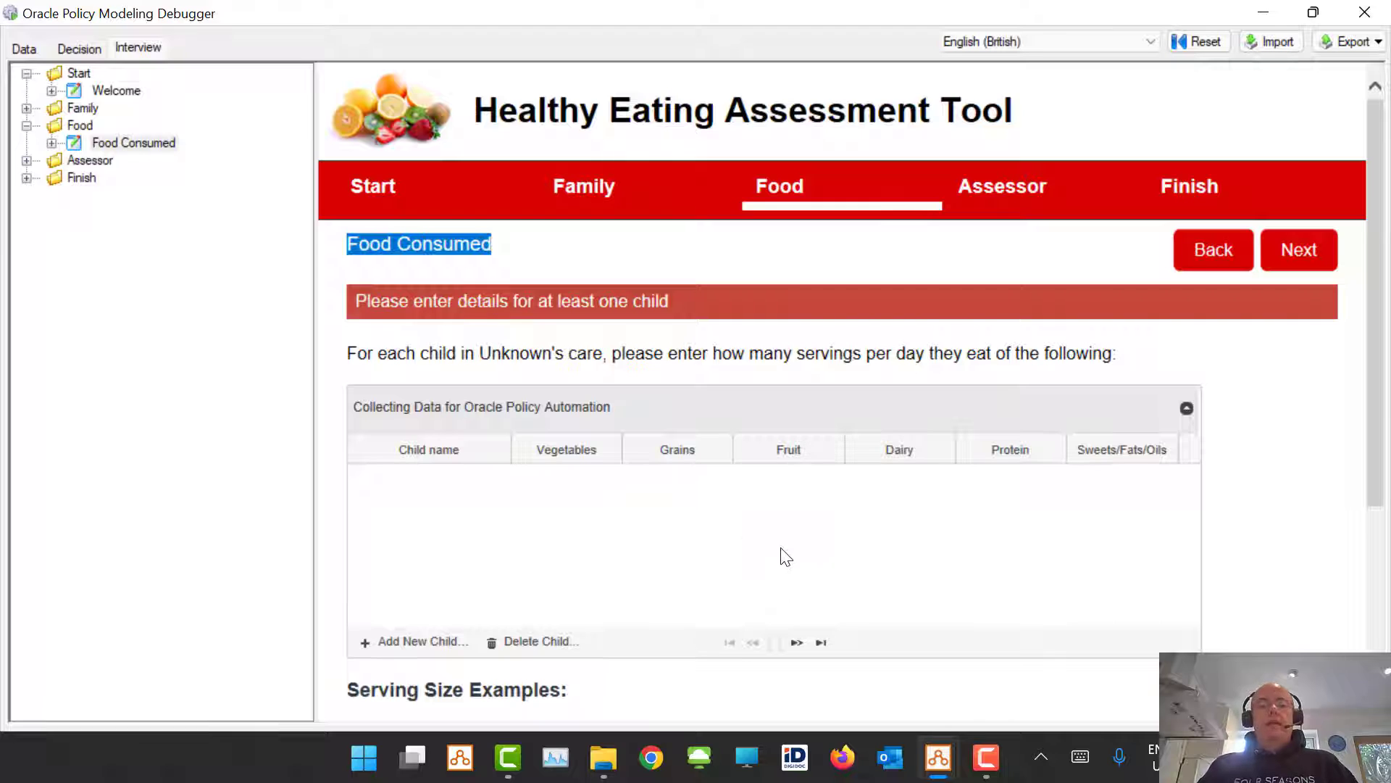
Add a child by name to the data grid with 2 vegetables and 3 each of grains, fruit, dairy and protein servings
left_click(417, 648)
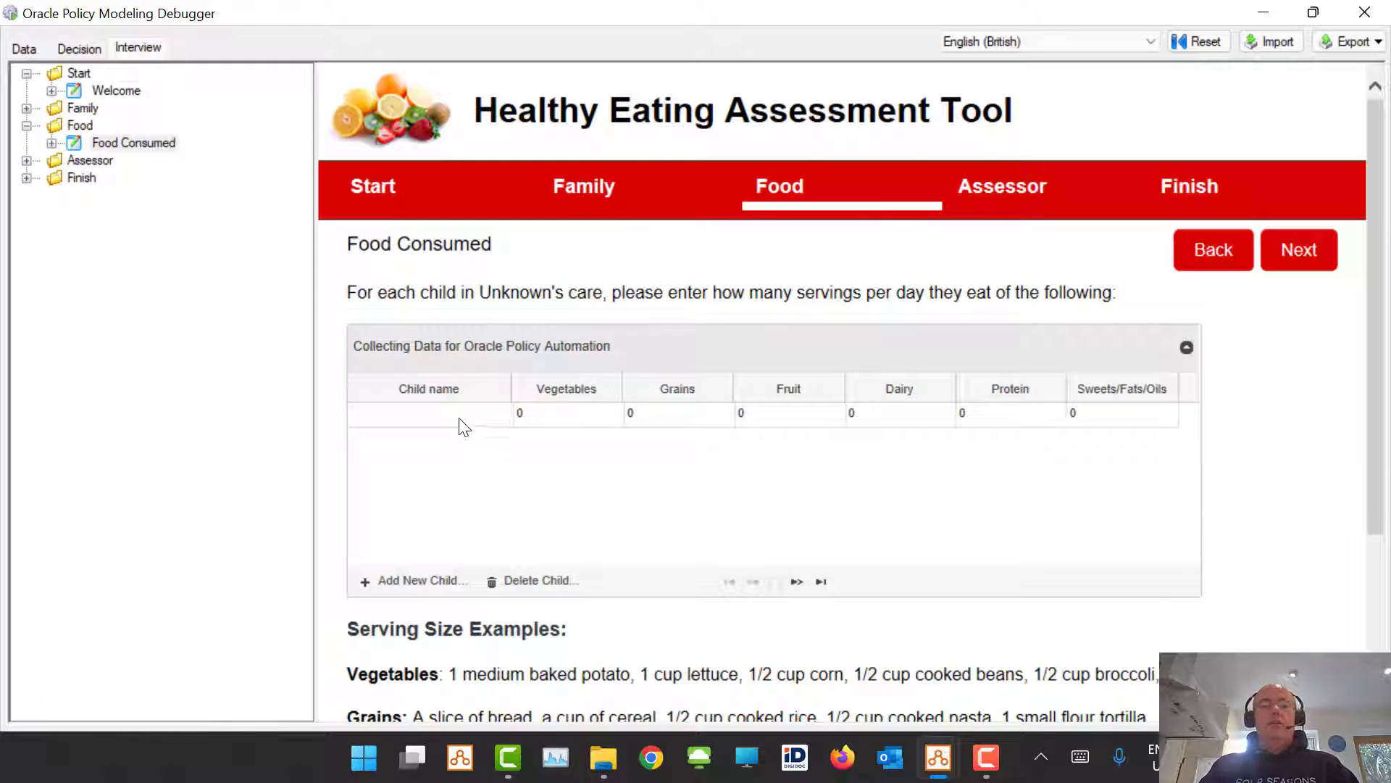
left_click(464, 416)
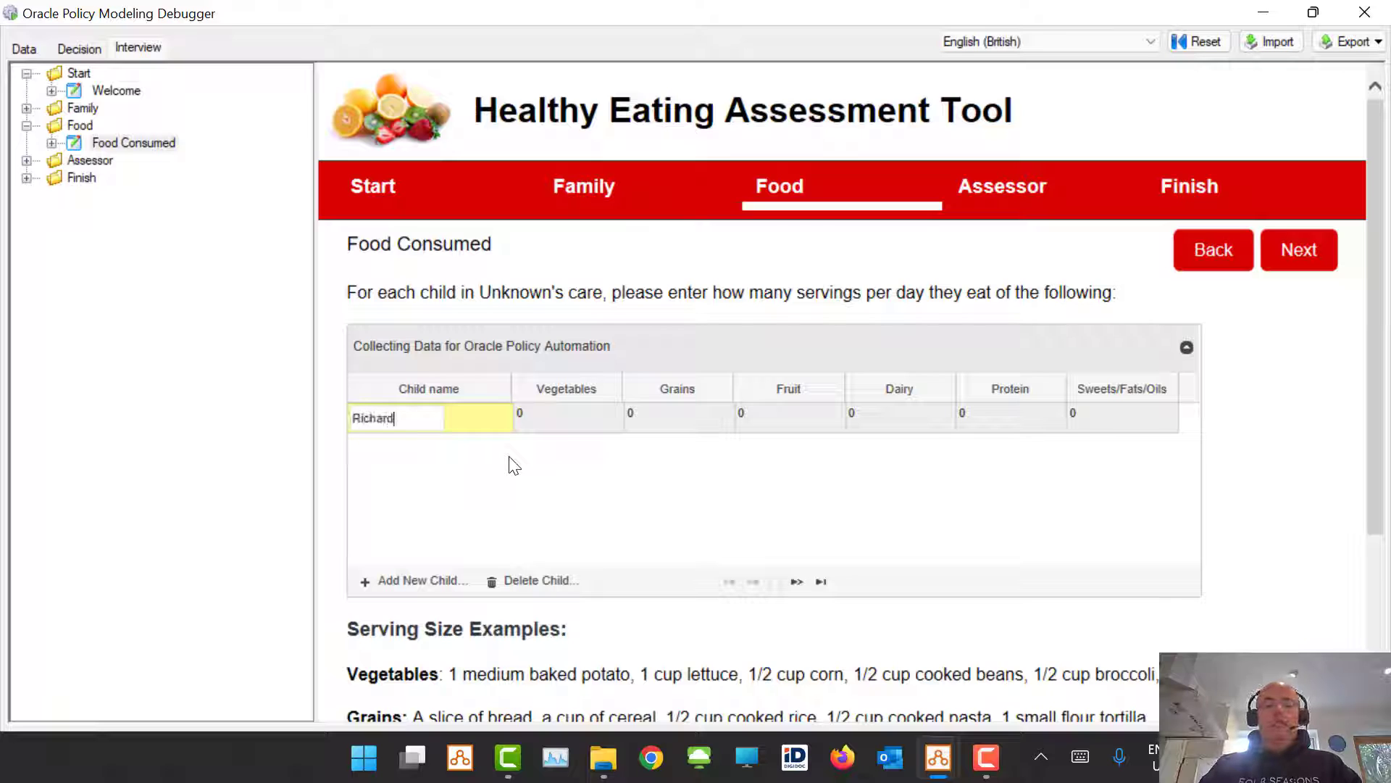
key("Tab")
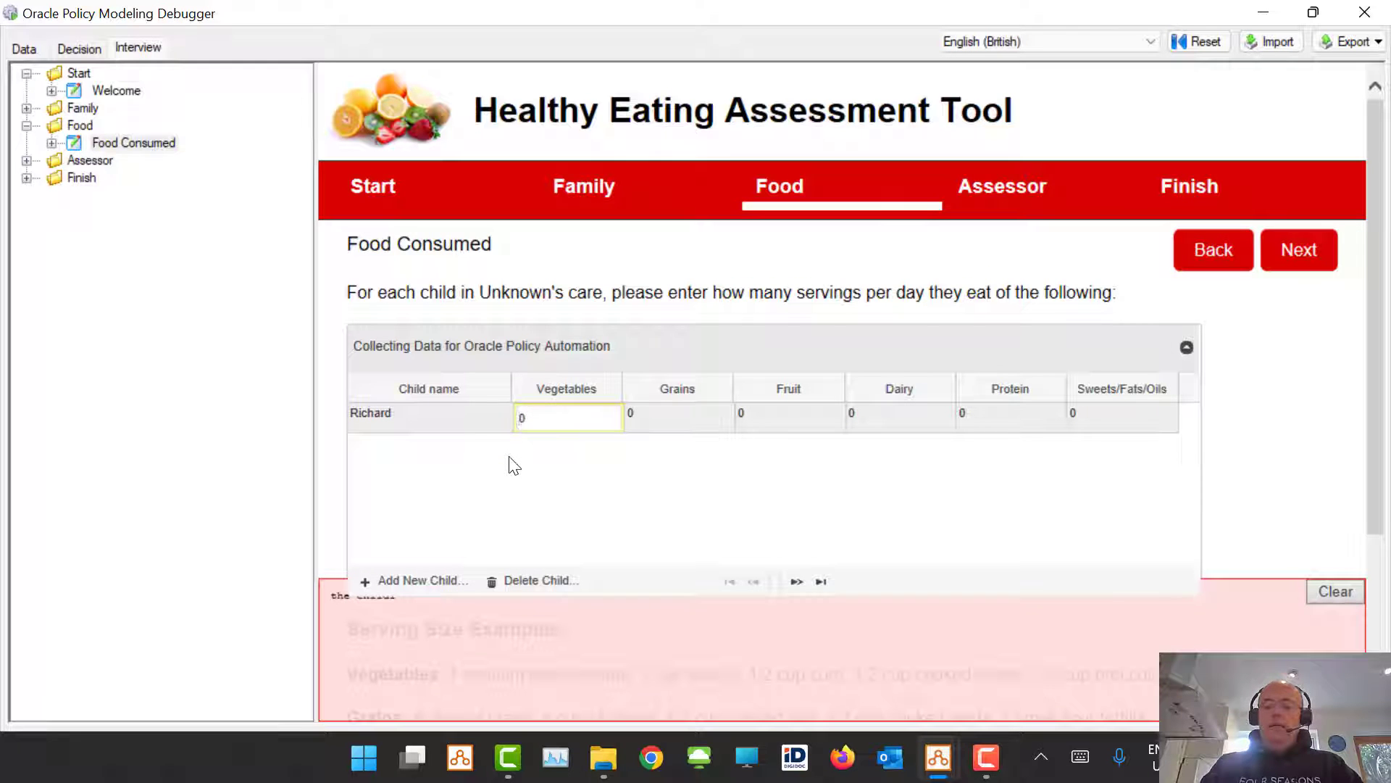
key("Tab")
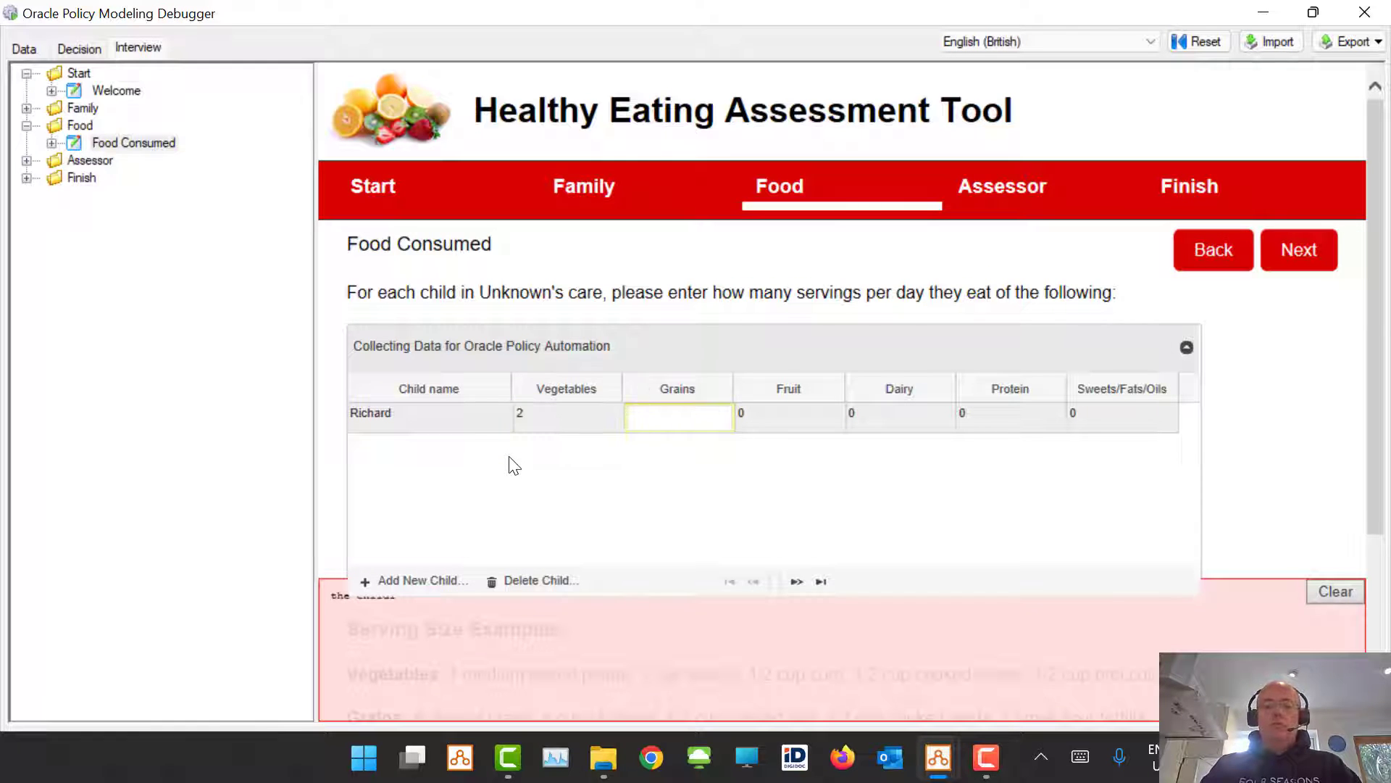
type("3")
key("Tab")
type("3")
key("Tab")
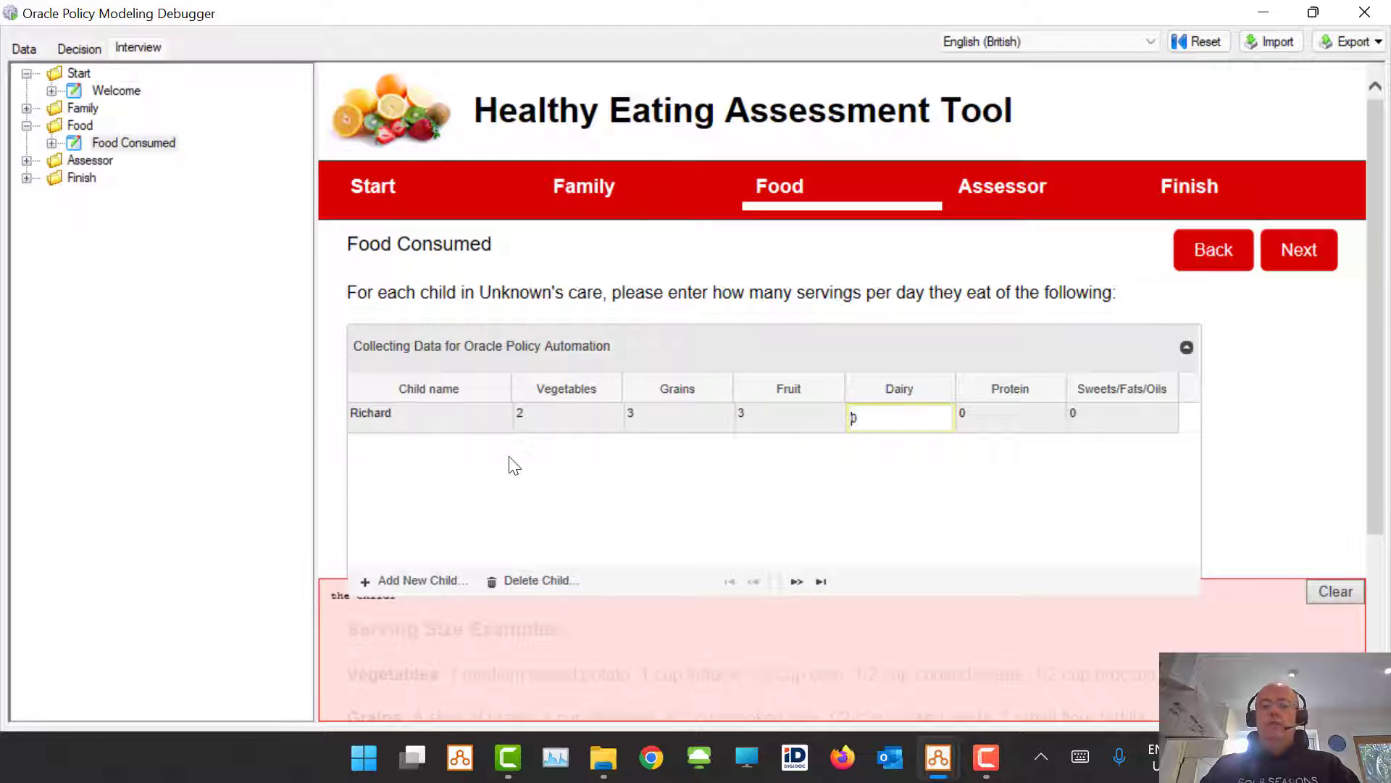
type("3")
key("Tab")
key("Tab")
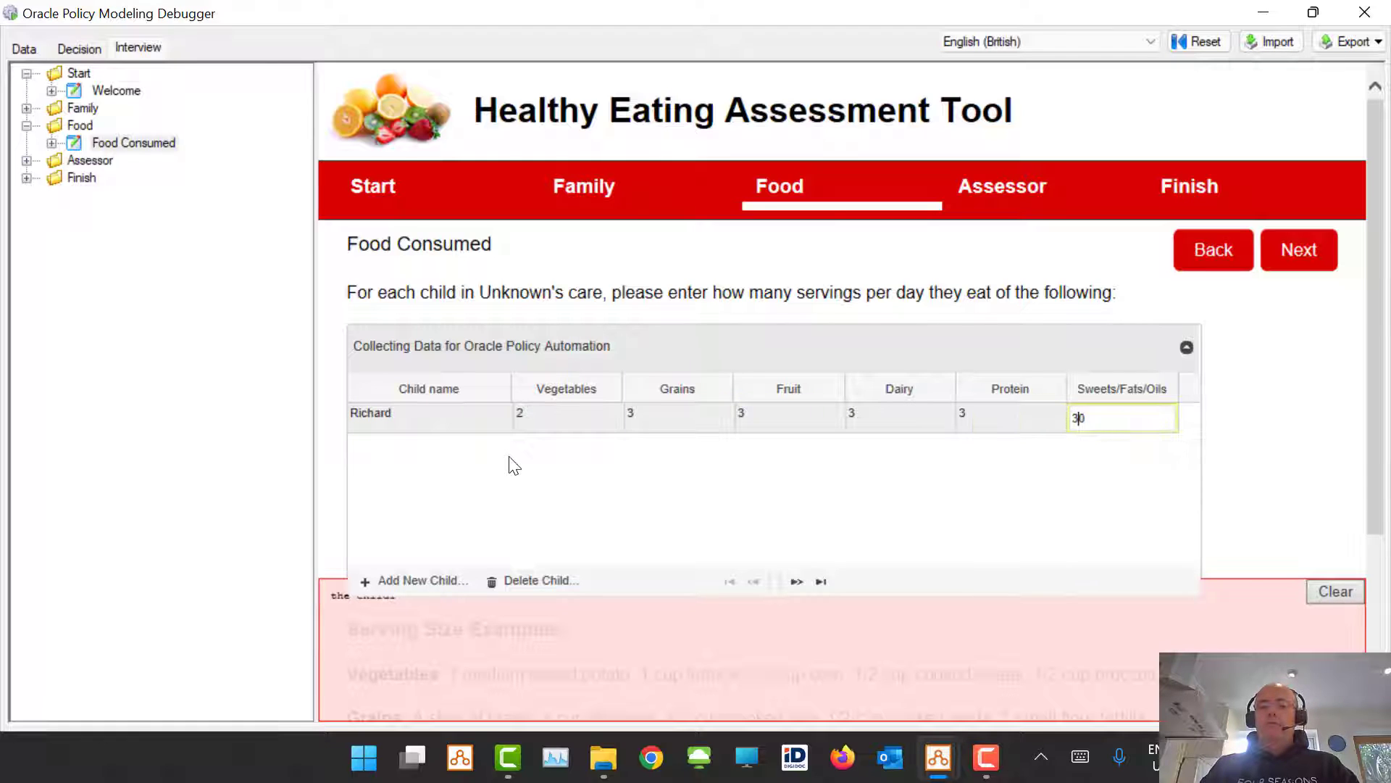
Try 30 sweets servings for the child, set the value to 2 instead, and clear the debugger's error output
type("30")
key("Tab")
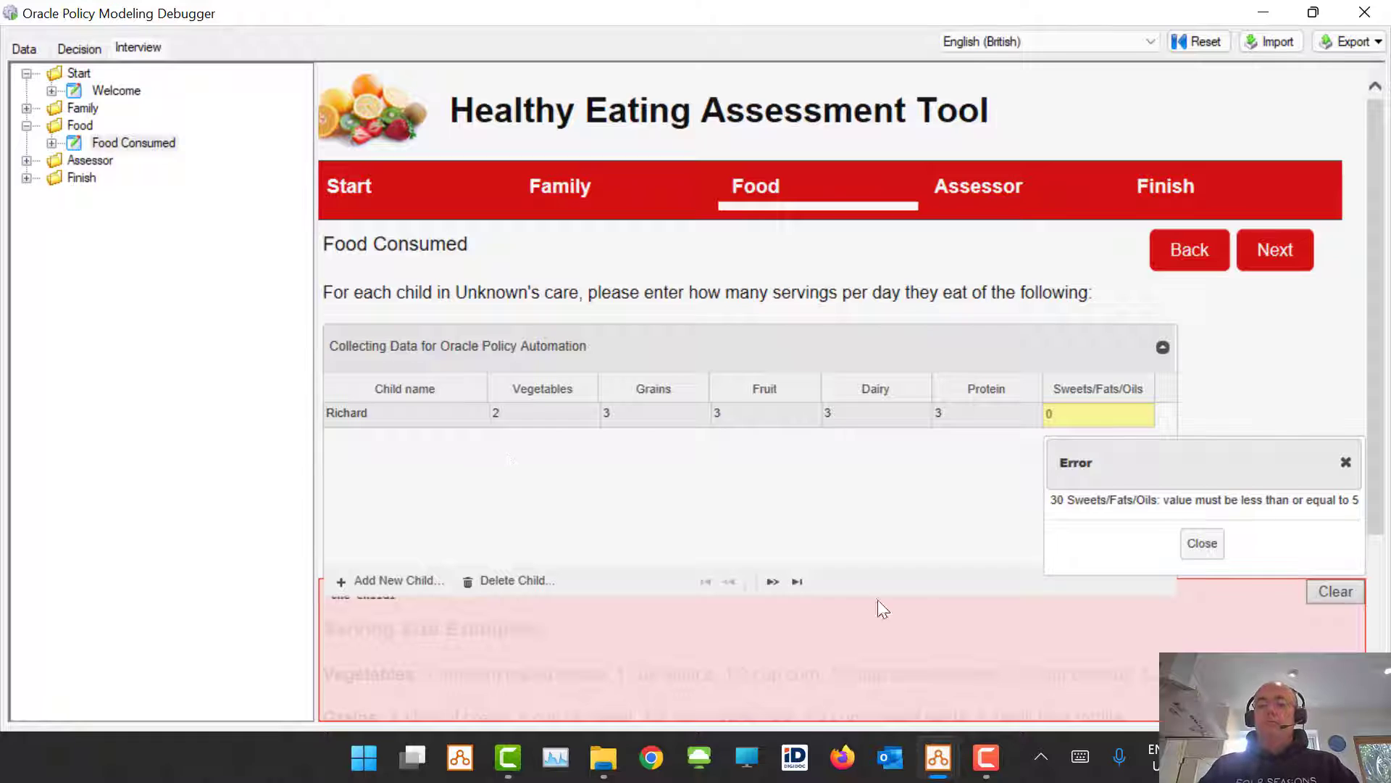
left_click(1200, 548)
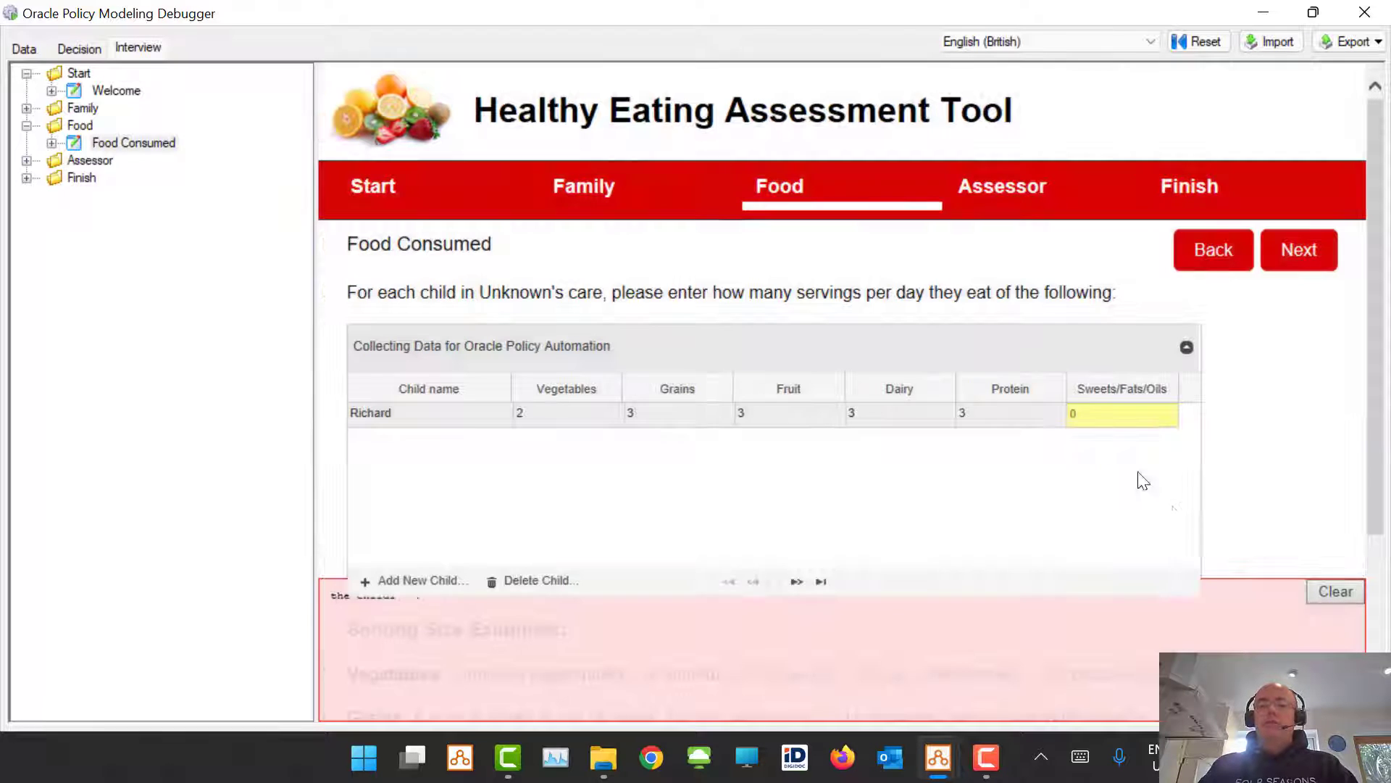
left_click(1109, 417)
type("2")
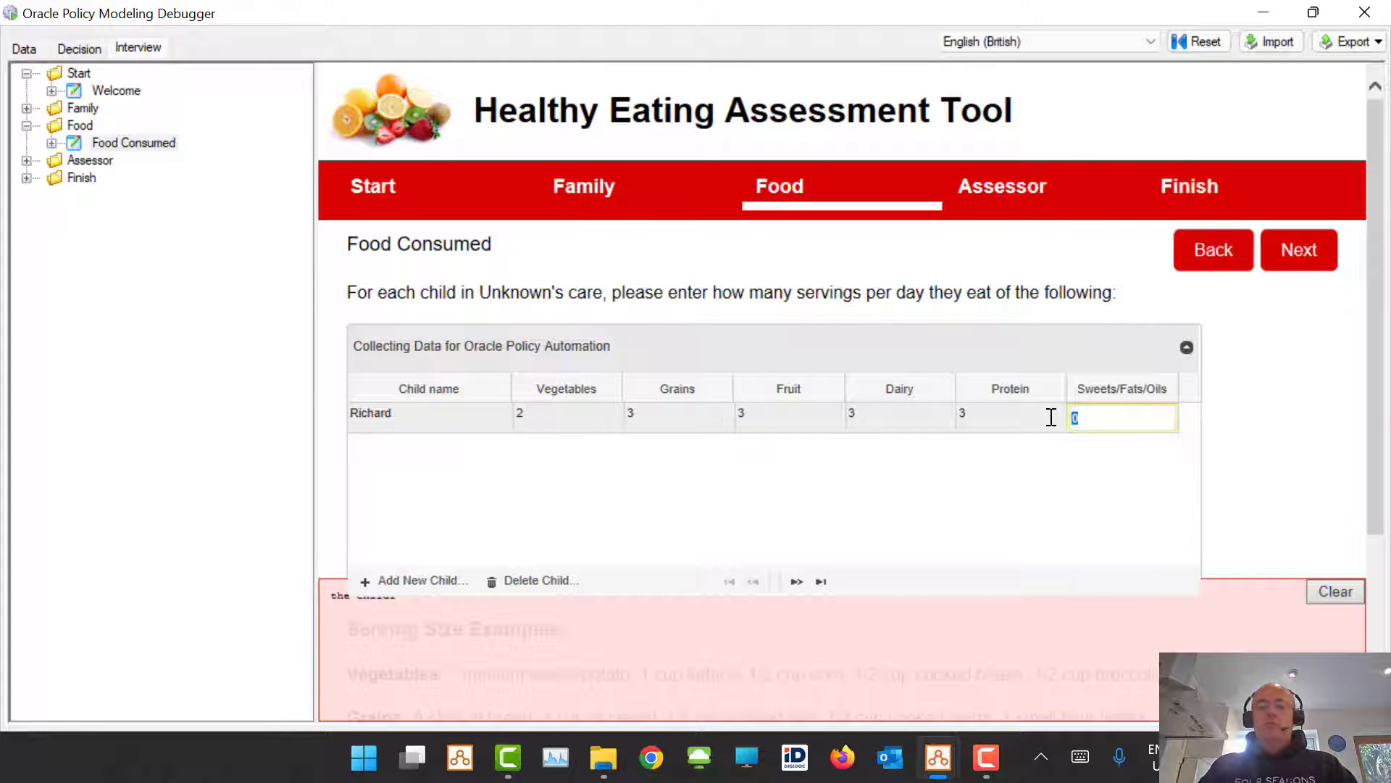
left_click(1338, 592)
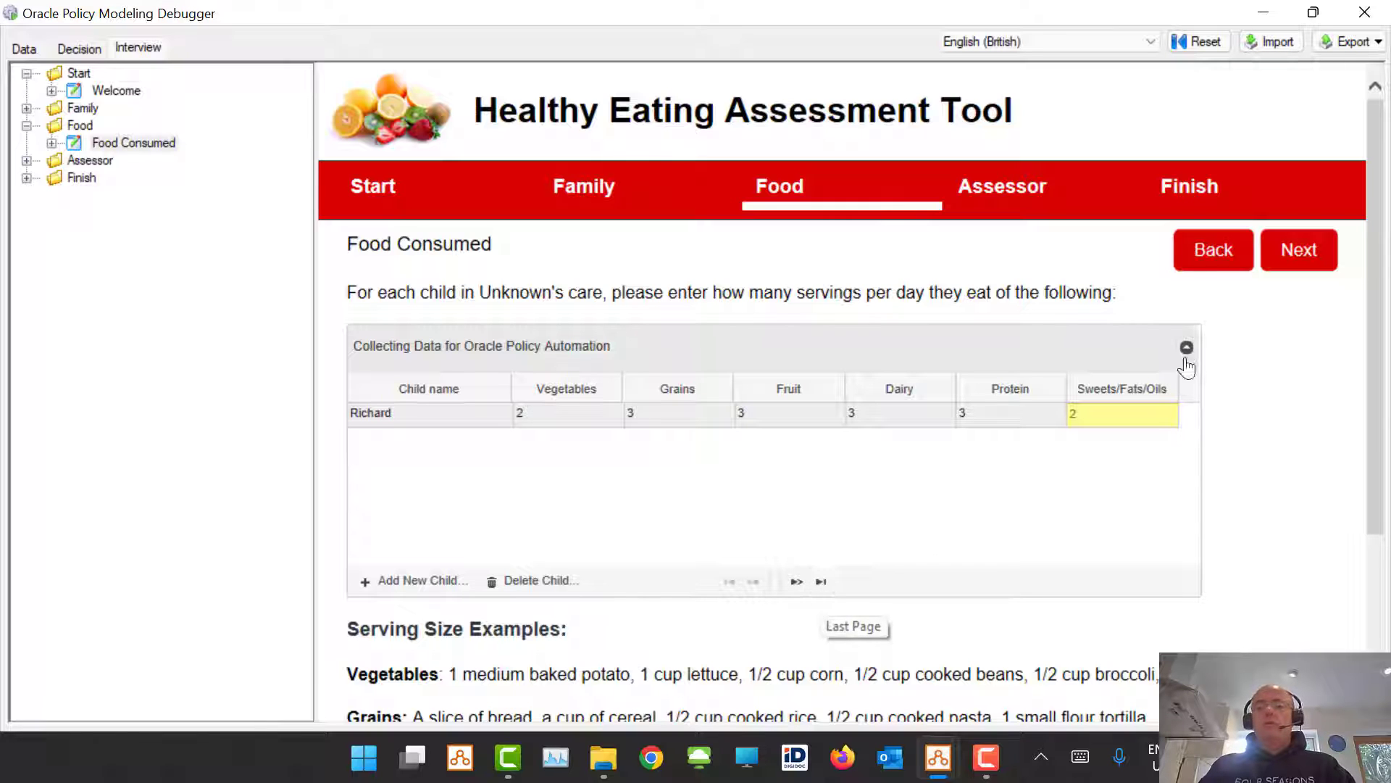
Collapse and re-expand the child data grid, and close the debugger
left_click(1185, 350)
left_click(1185, 349)
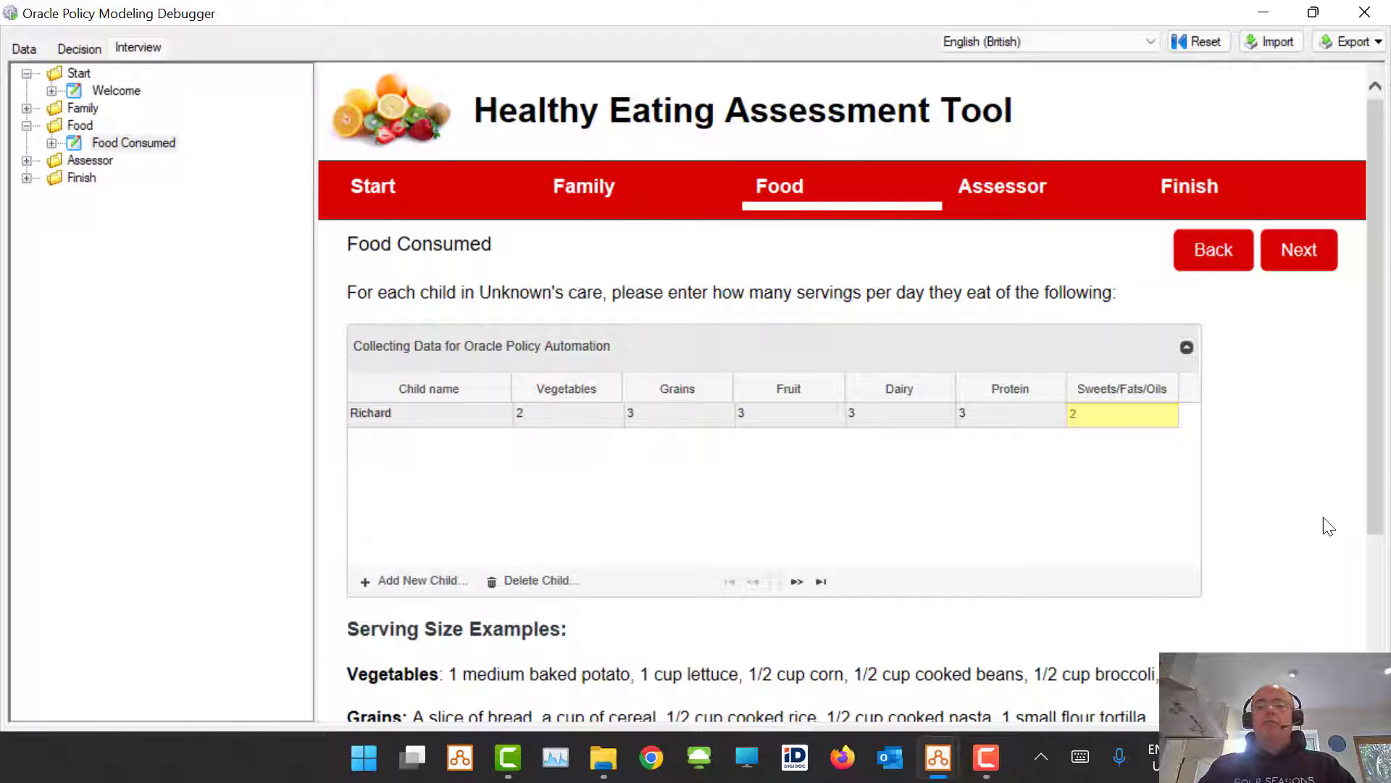
left_click(1364, 13)
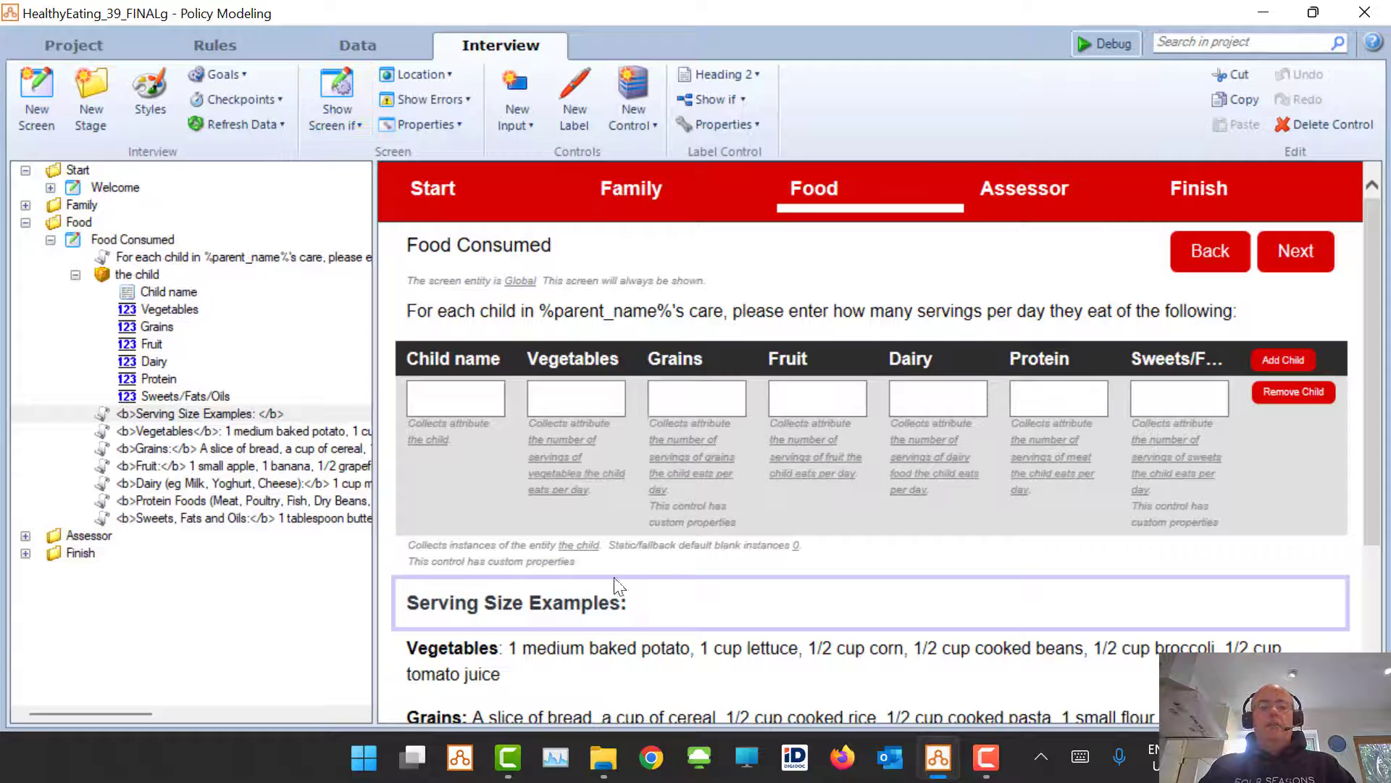
Display the custom properties of the child entity container, and open collect.js from the project's custom style files
left_click(623, 552)
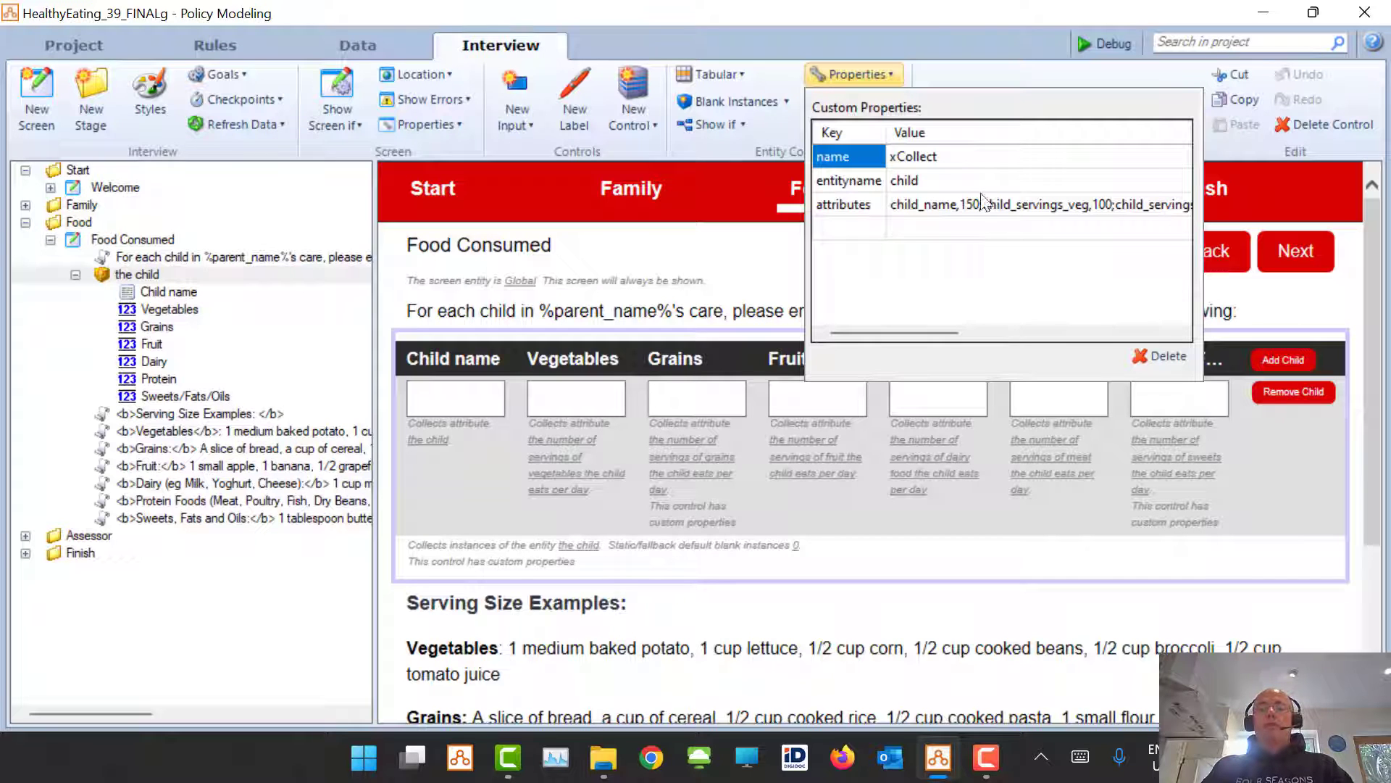
left_click(151, 93)
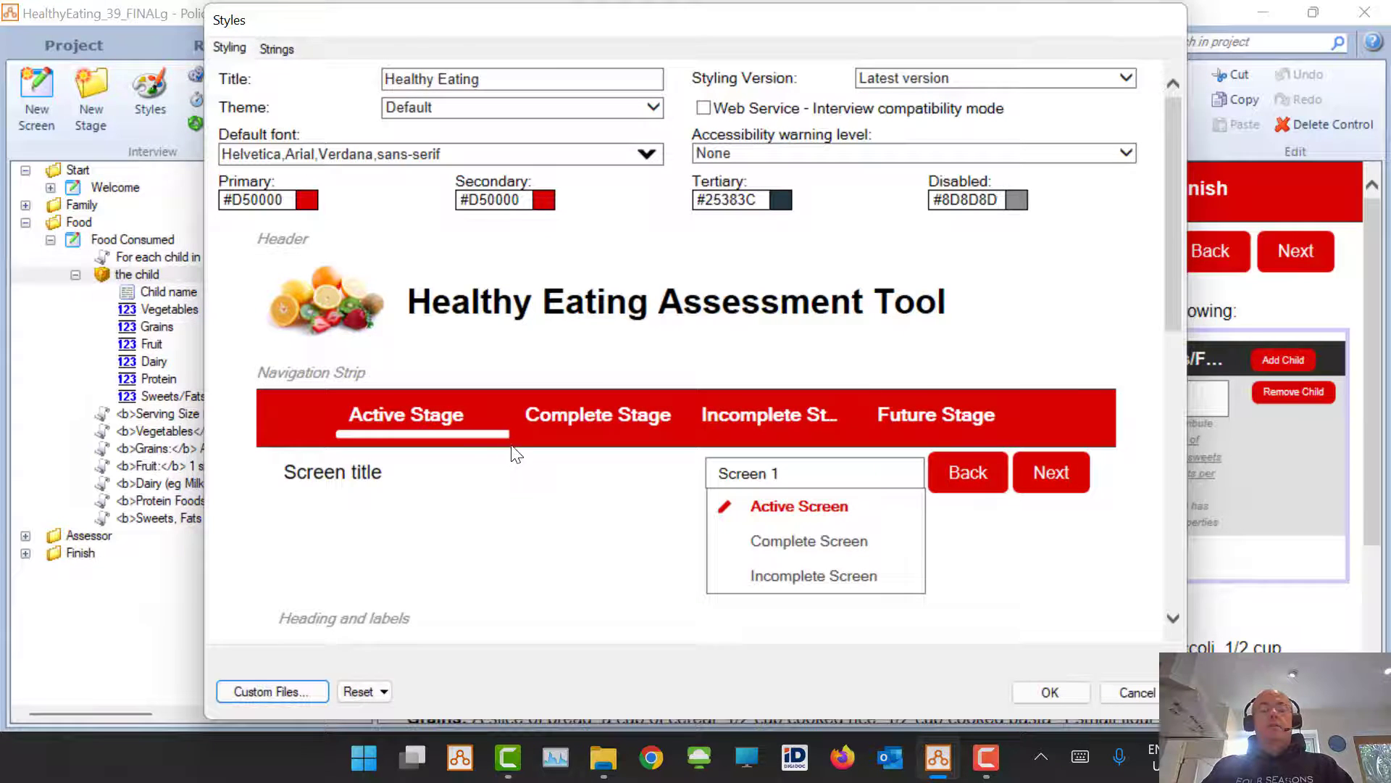
left_click(310, 460)
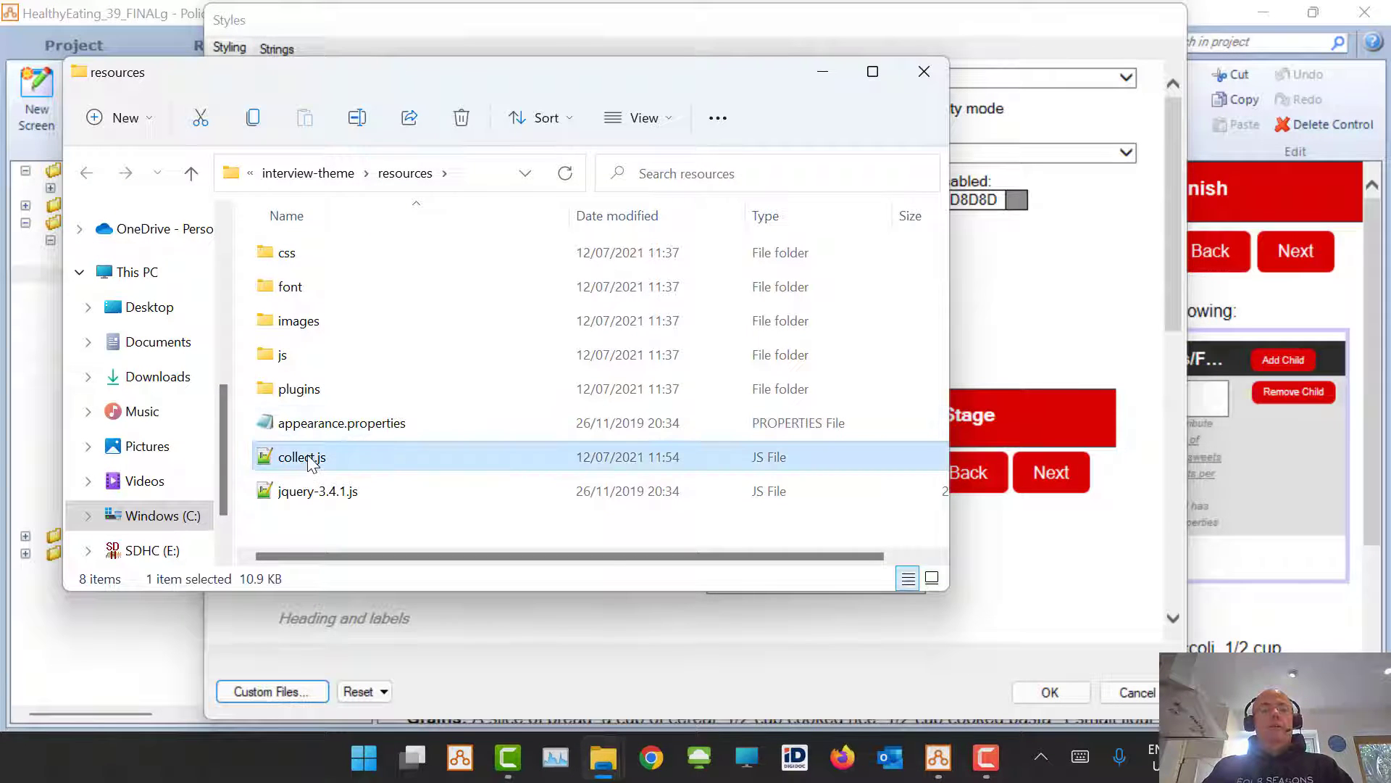
double_click(310, 461)
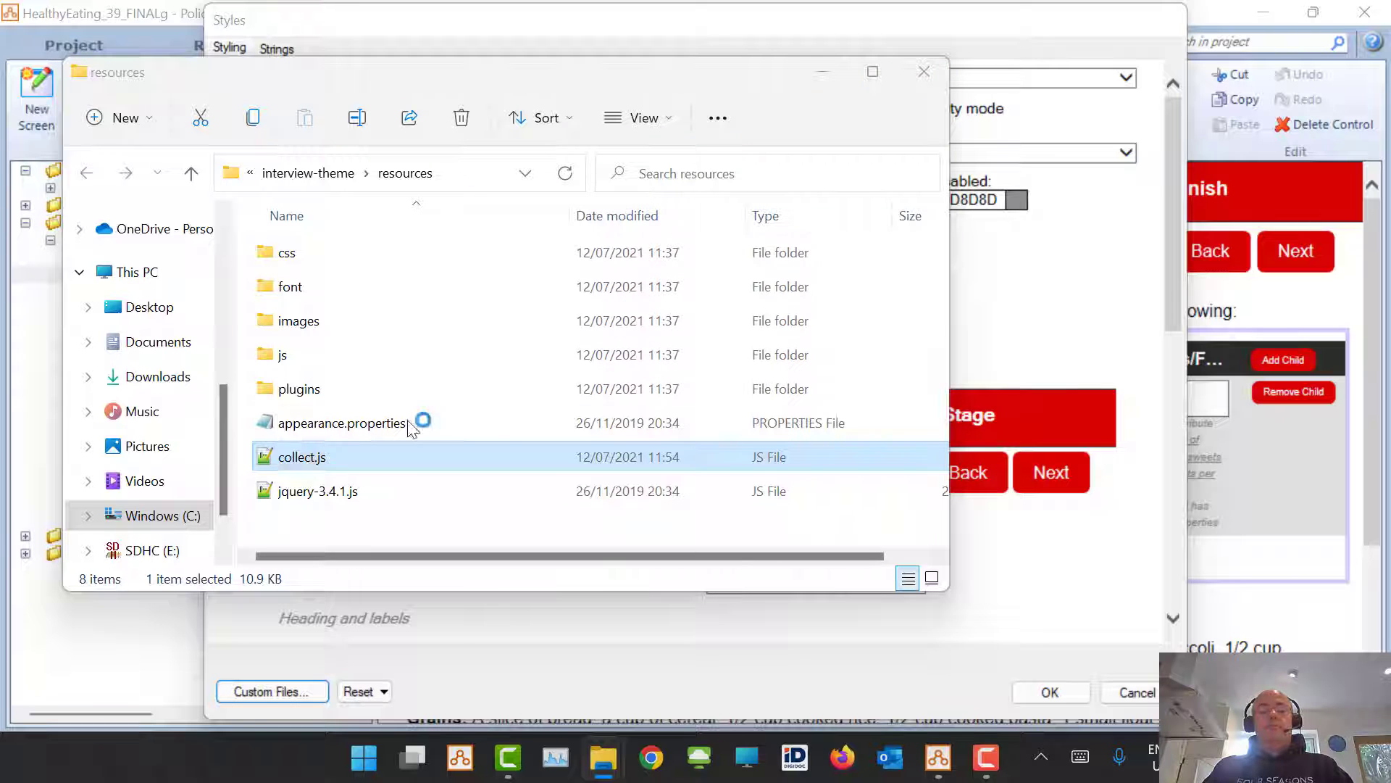
Examine the customEntityCollect extension in collect.js, including its mount, validate and unmount functions and the jQuery script loading
scroll(497, 363, "down", 4)
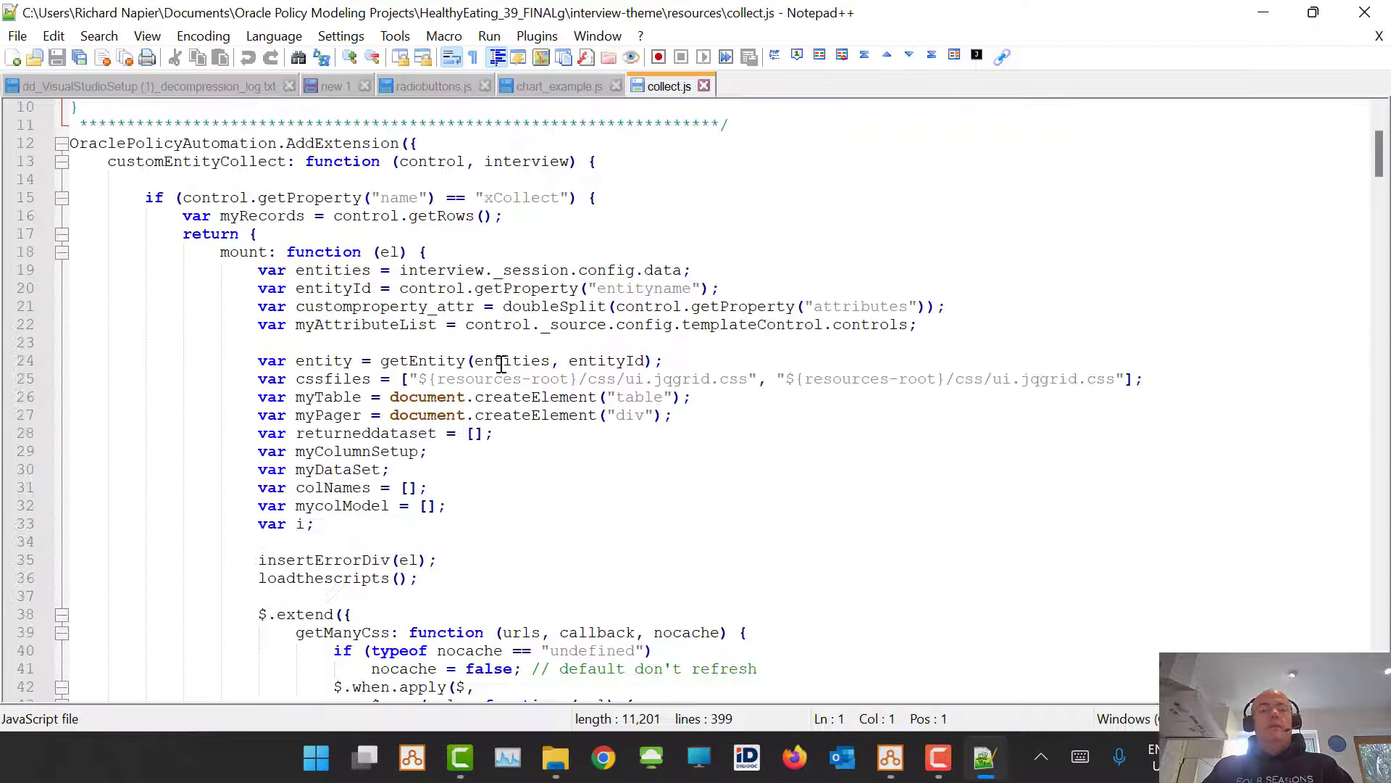
scroll(451, 335, "up", 1)
scroll(781, 184, "down", 10)
scroll(781, 184, "down", 7)
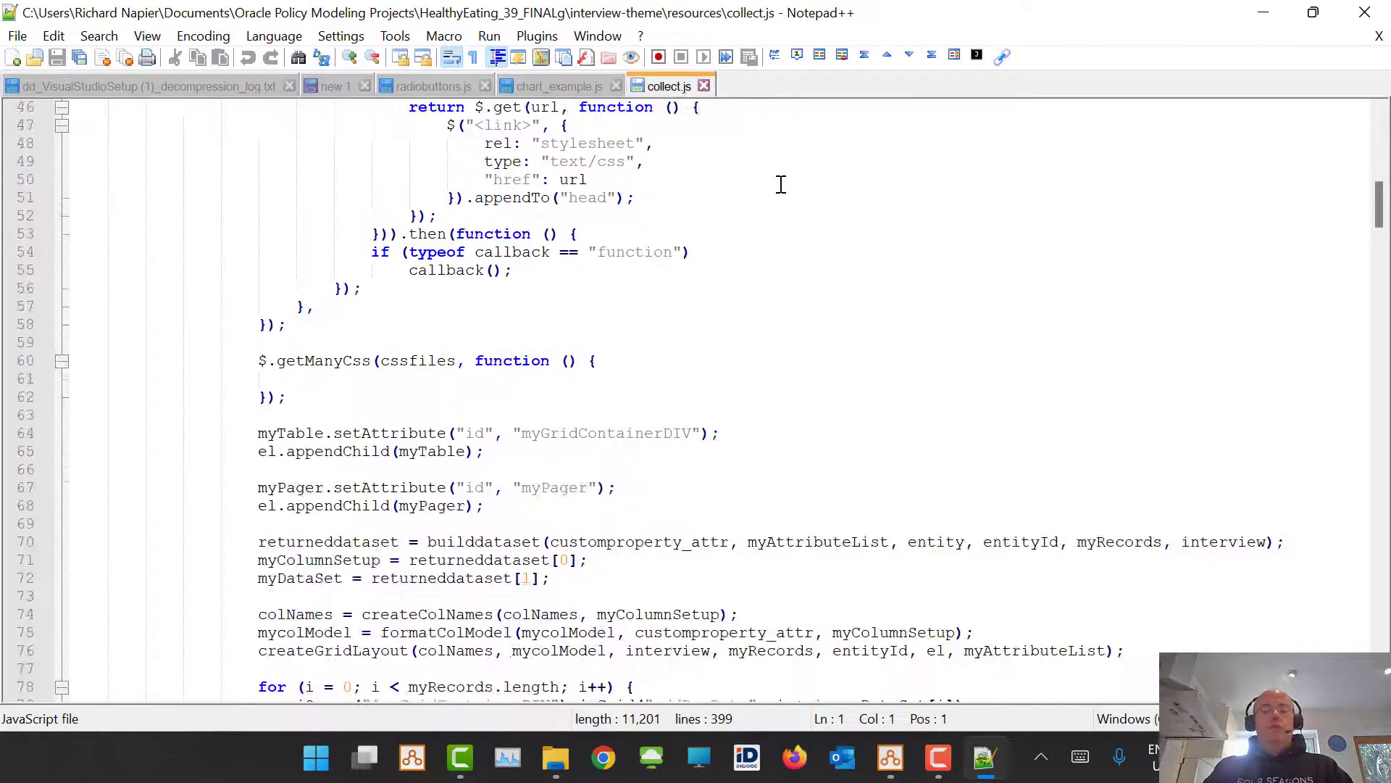
scroll(786, 181, "down", 3)
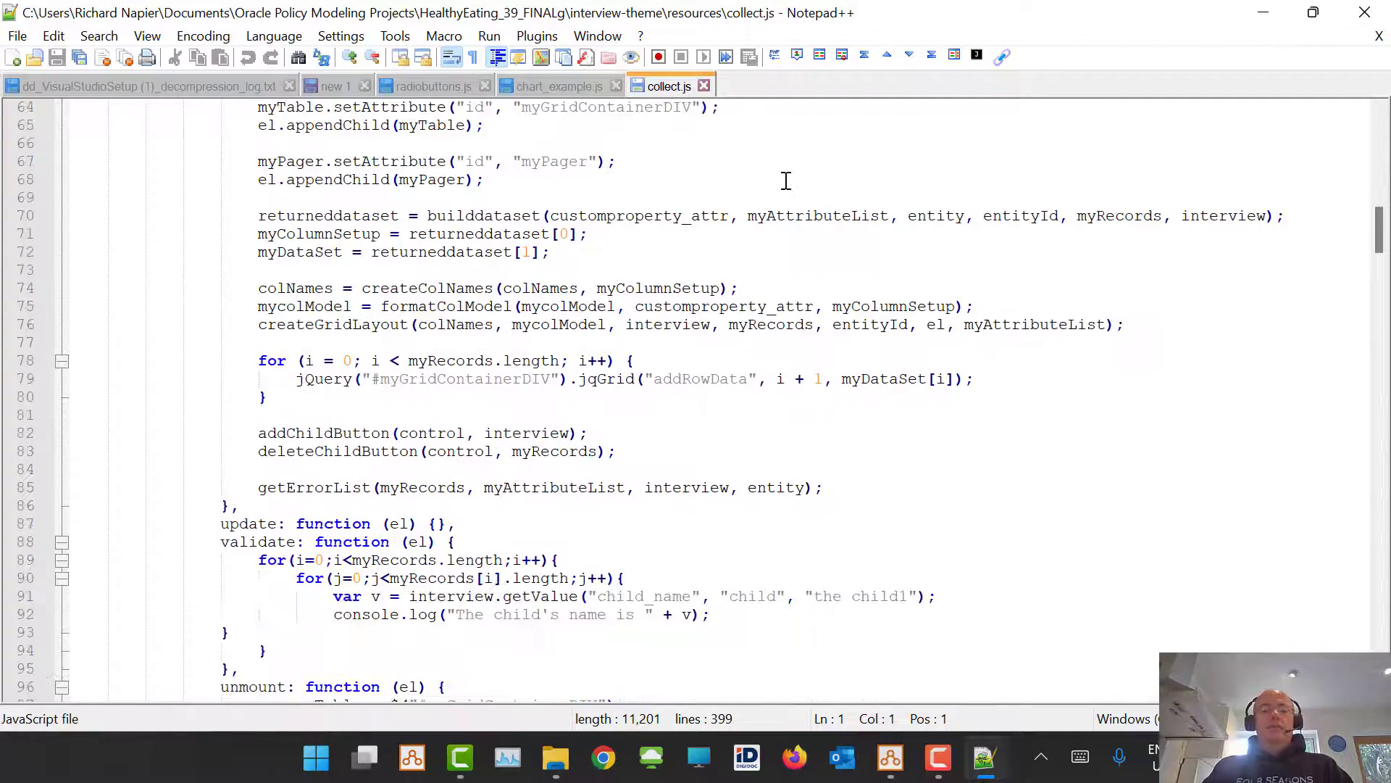
scroll(845, 179, "down", 7)
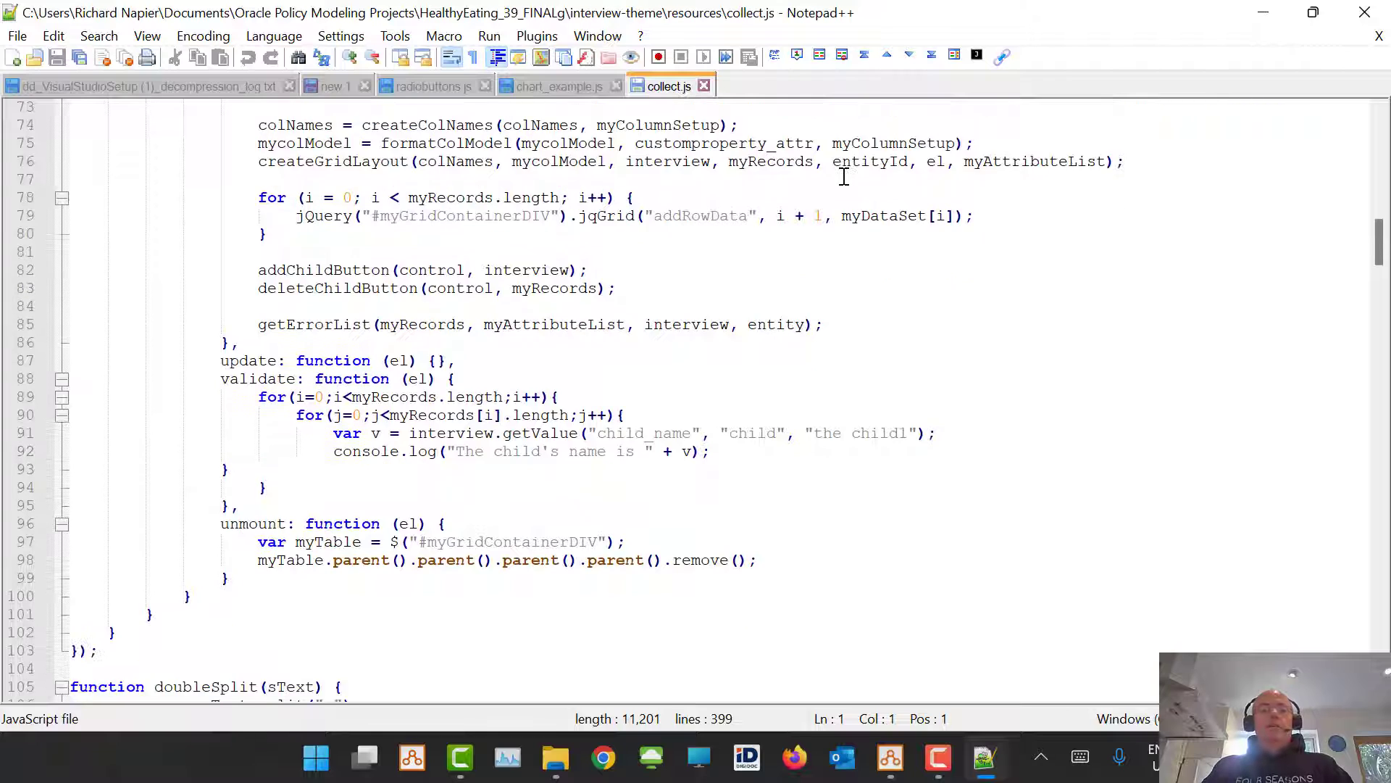
scroll(845, 176, "down", 3)
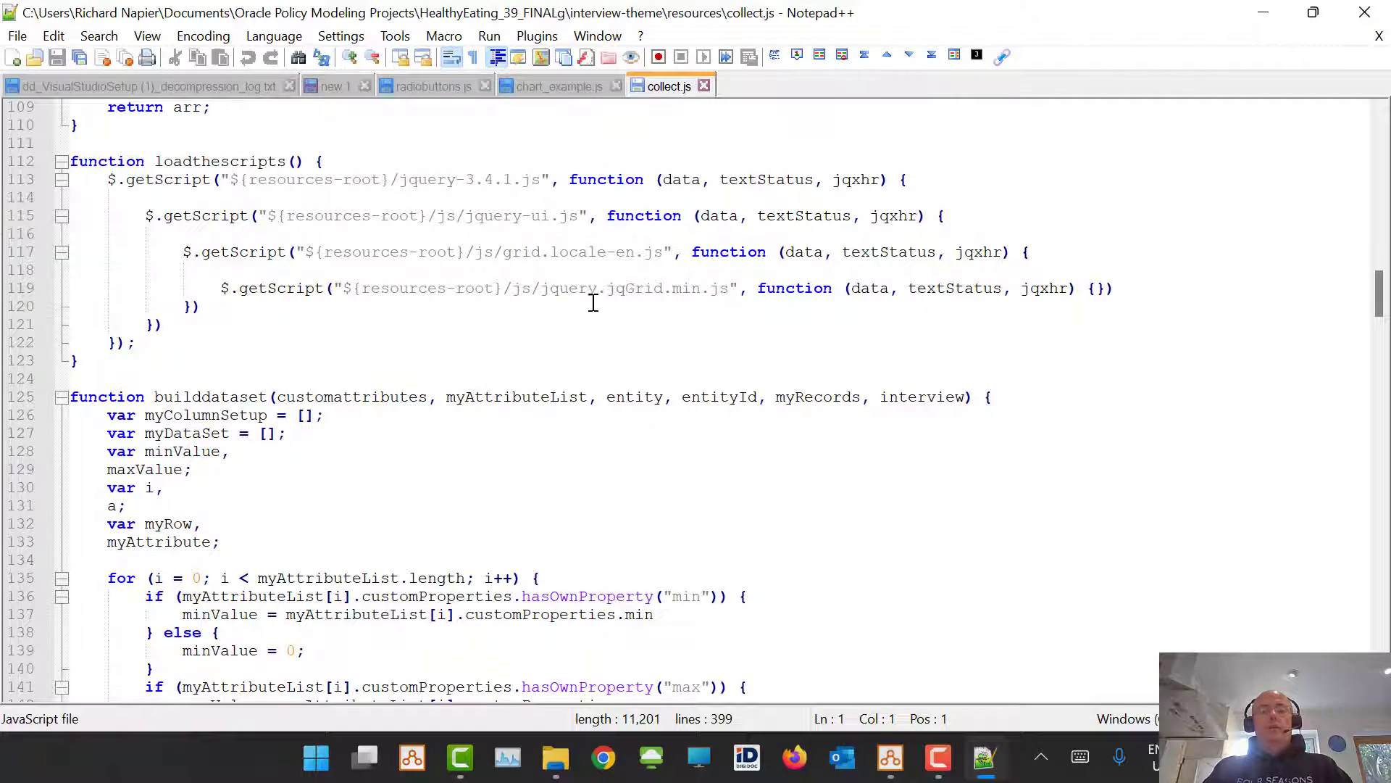
scroll(822, 265, "down", 2)
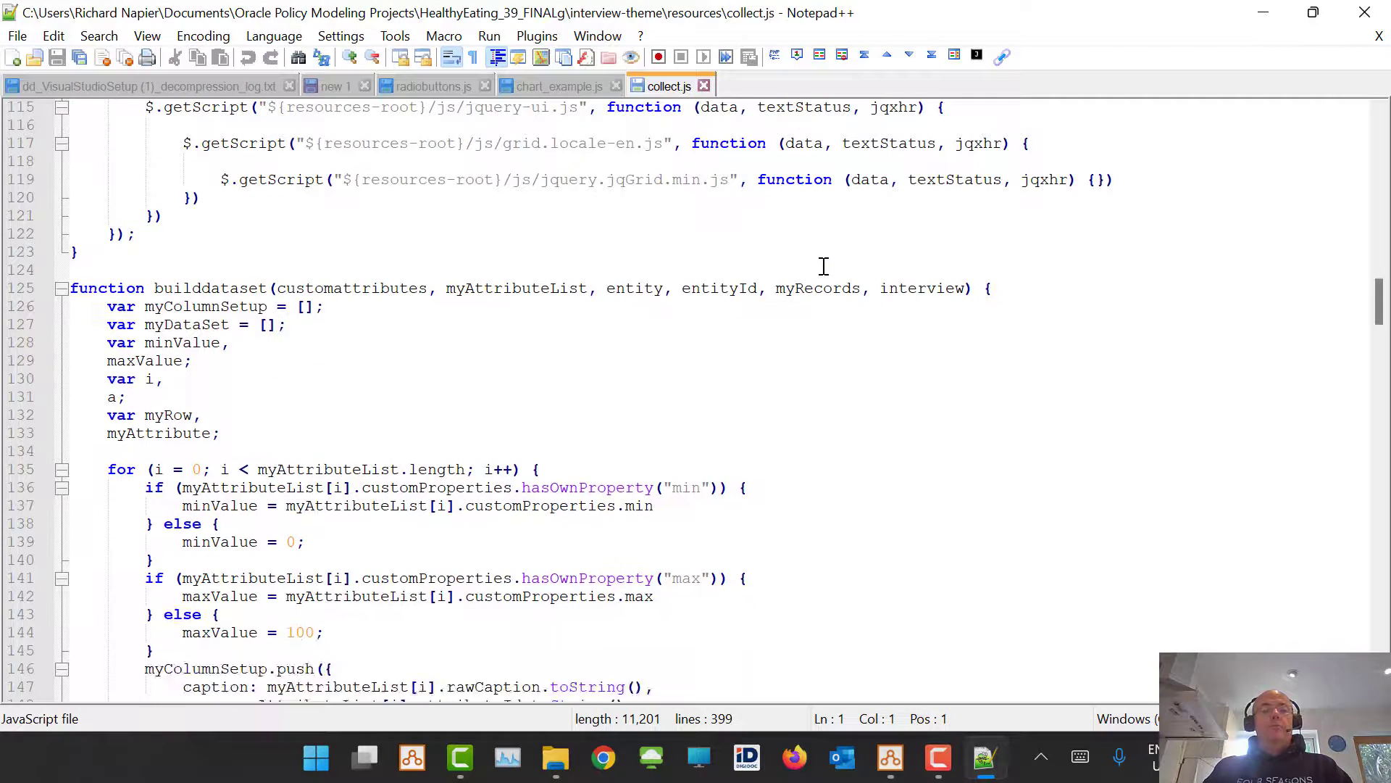
Review the collect.js helper functions, from builddataset through the child buttons, column formatting and grid layout to getErrorList and the onSubmit extension
left_click(210, 290)
scroll(746, 356, "down", 20)
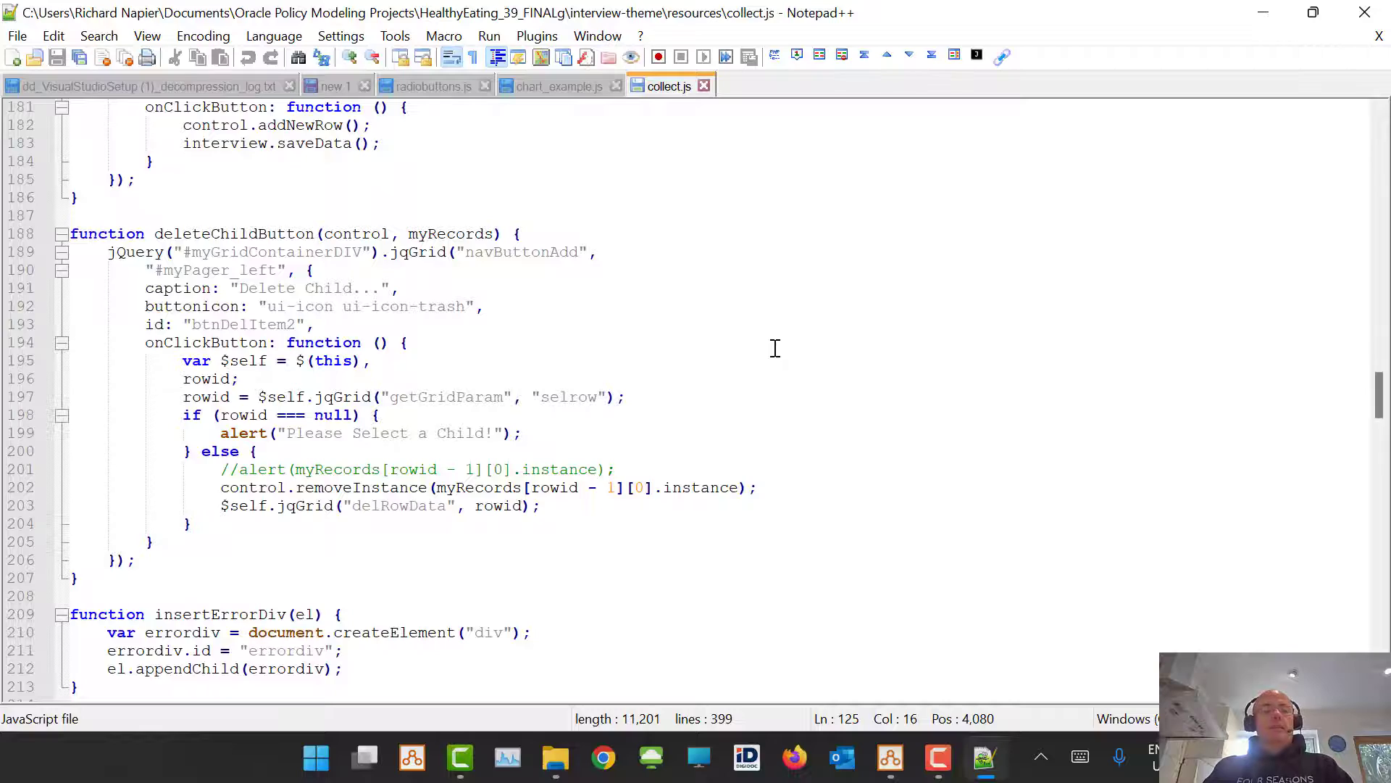
scroll(775, 349, "down", 9)
scroll(771, 341, "up", 3)
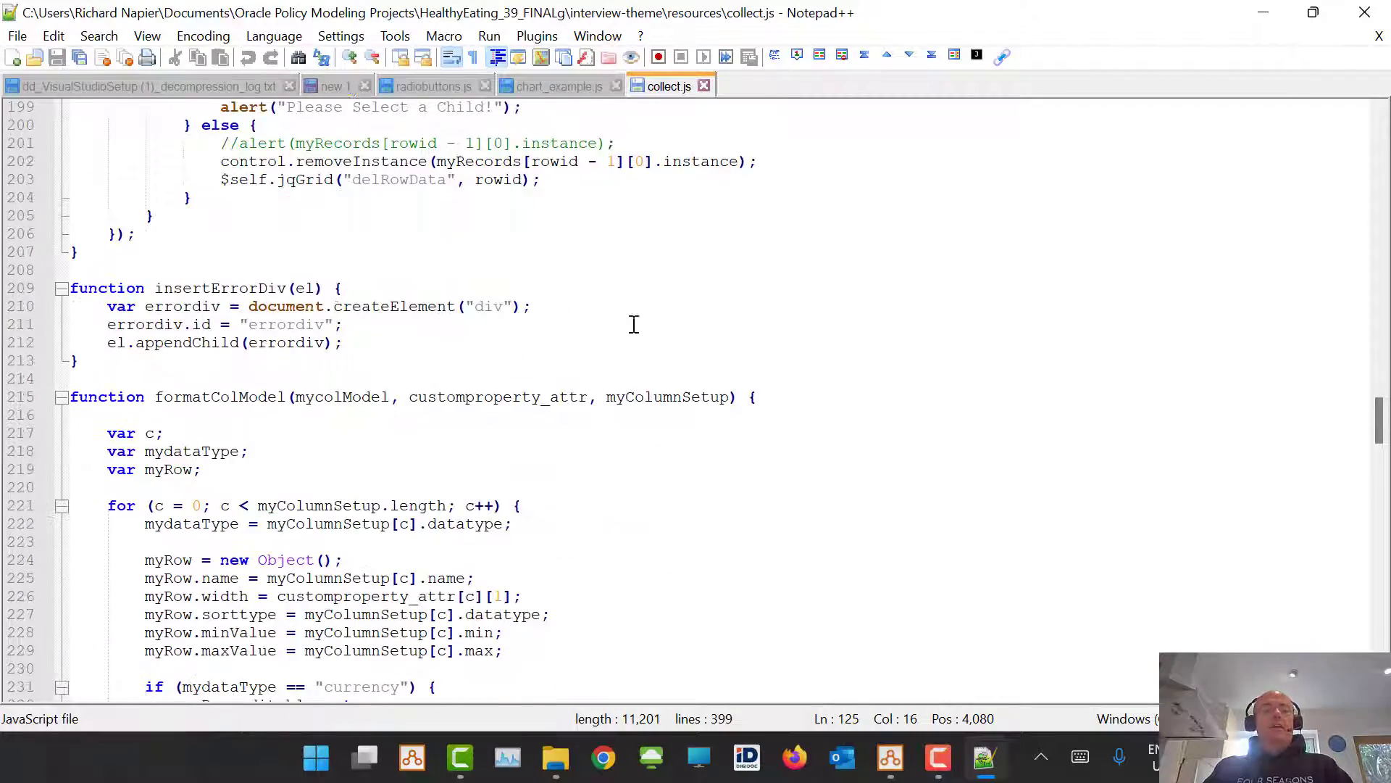
scroll(891, 425, "down", 17)
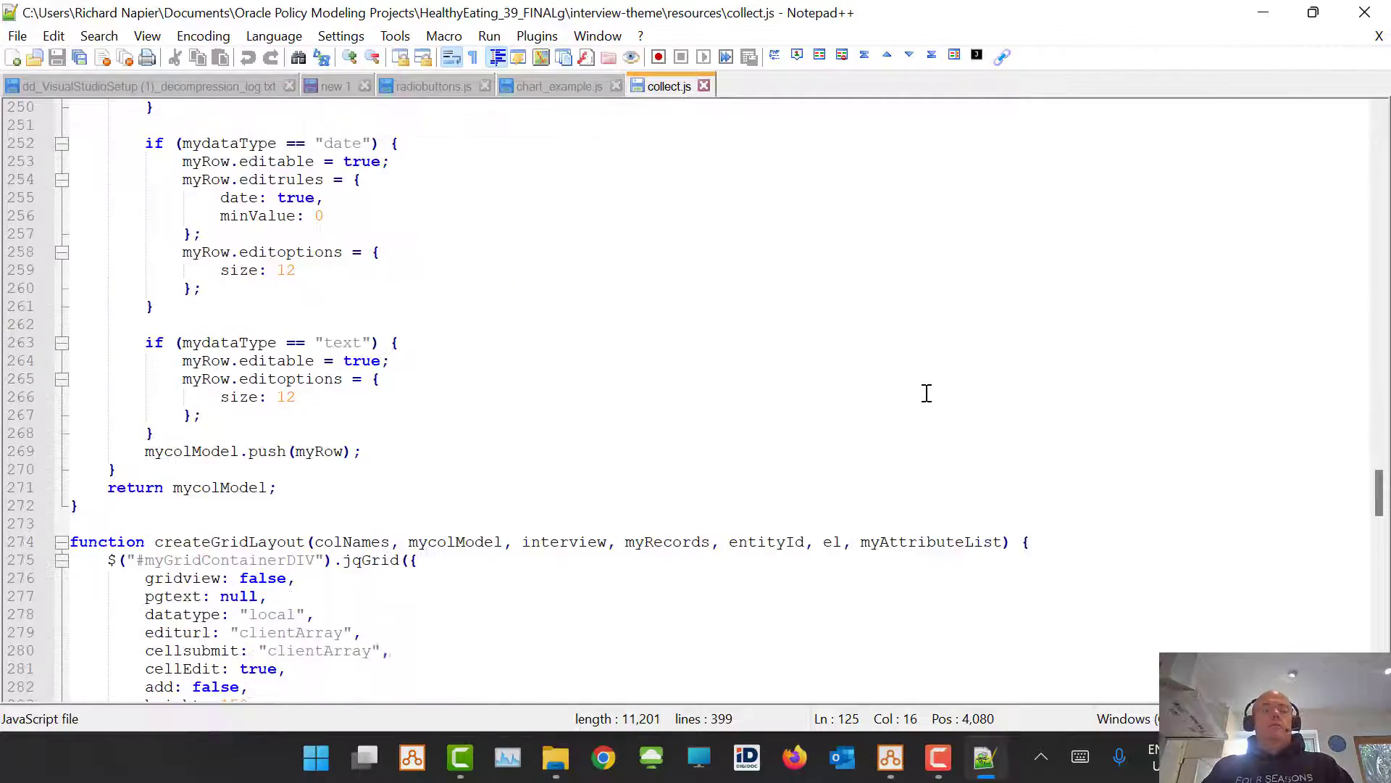
scroll(927, 393, "down", 20)
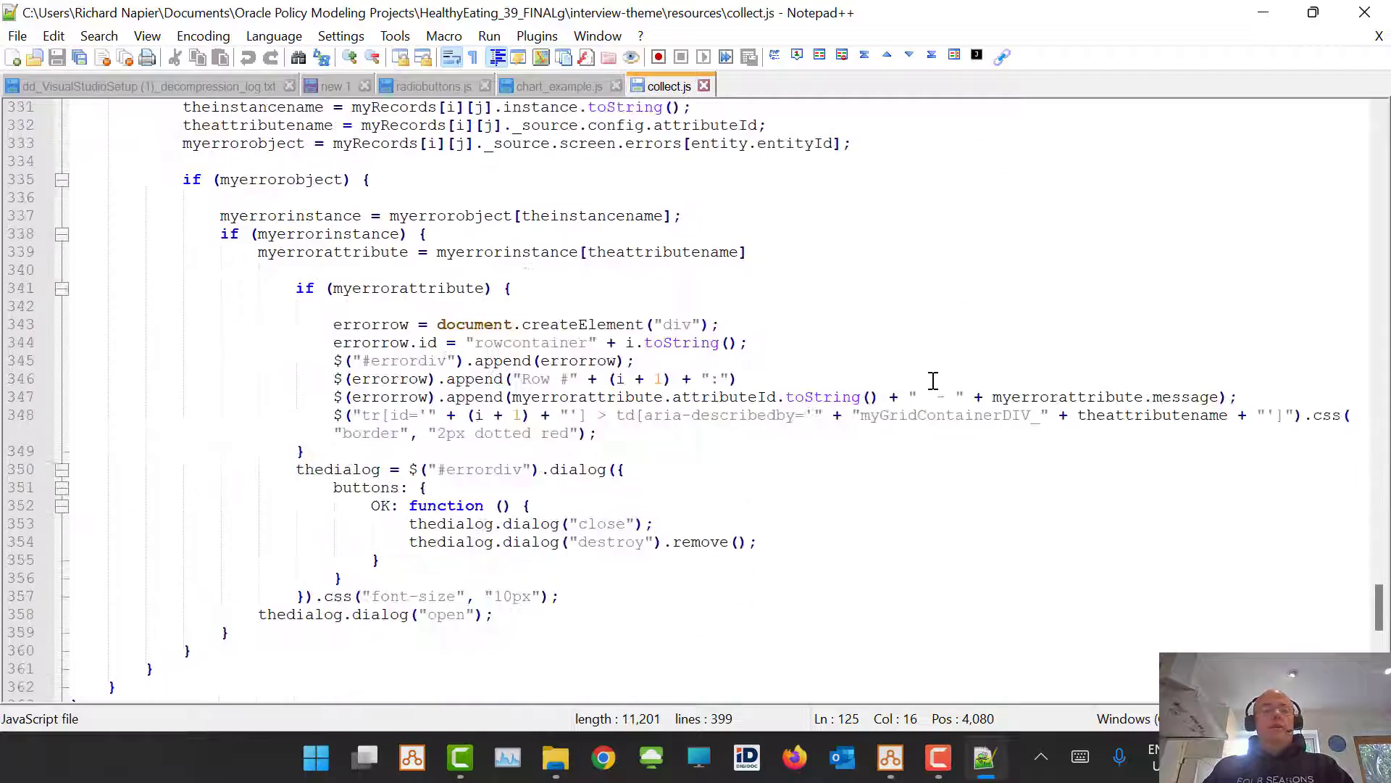
scroll(928, 384, "down", 12)
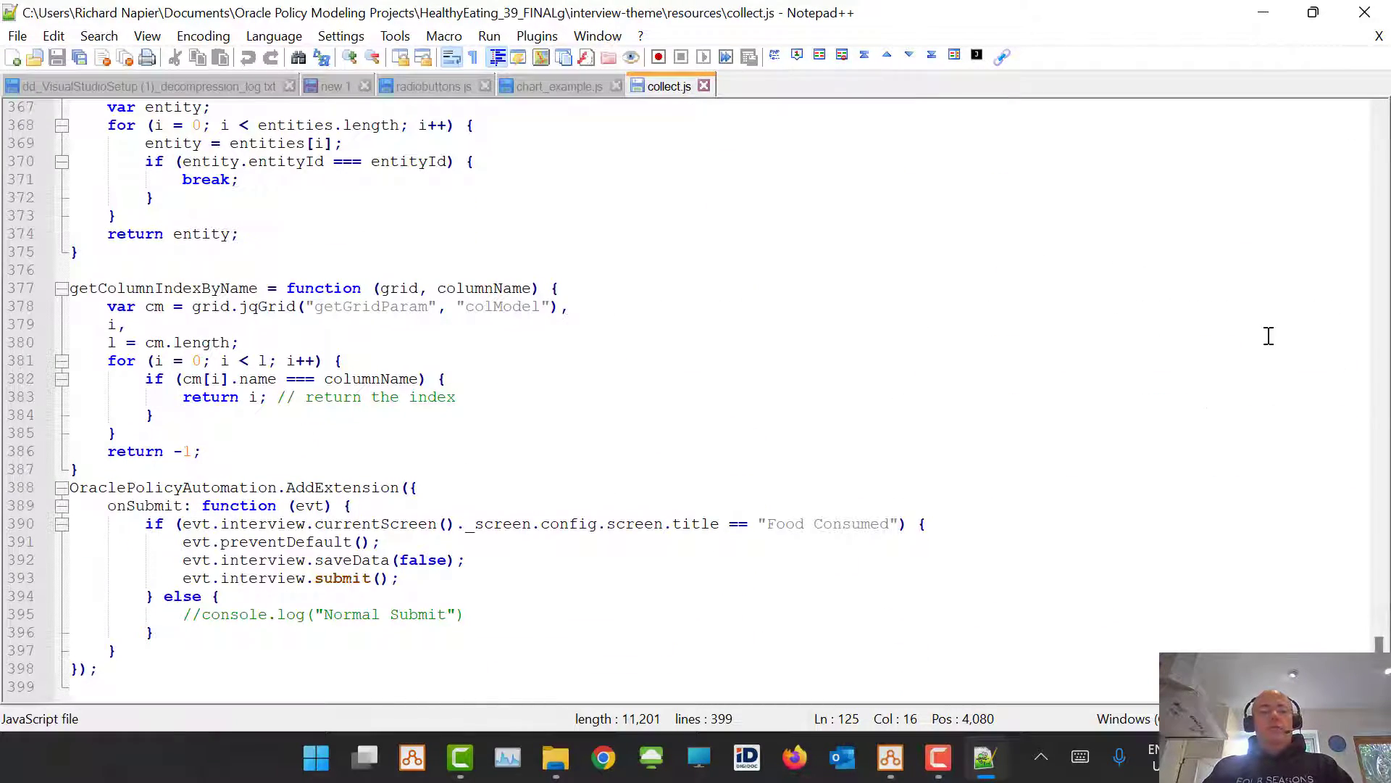
scroll(1237, 387, "up", 11)
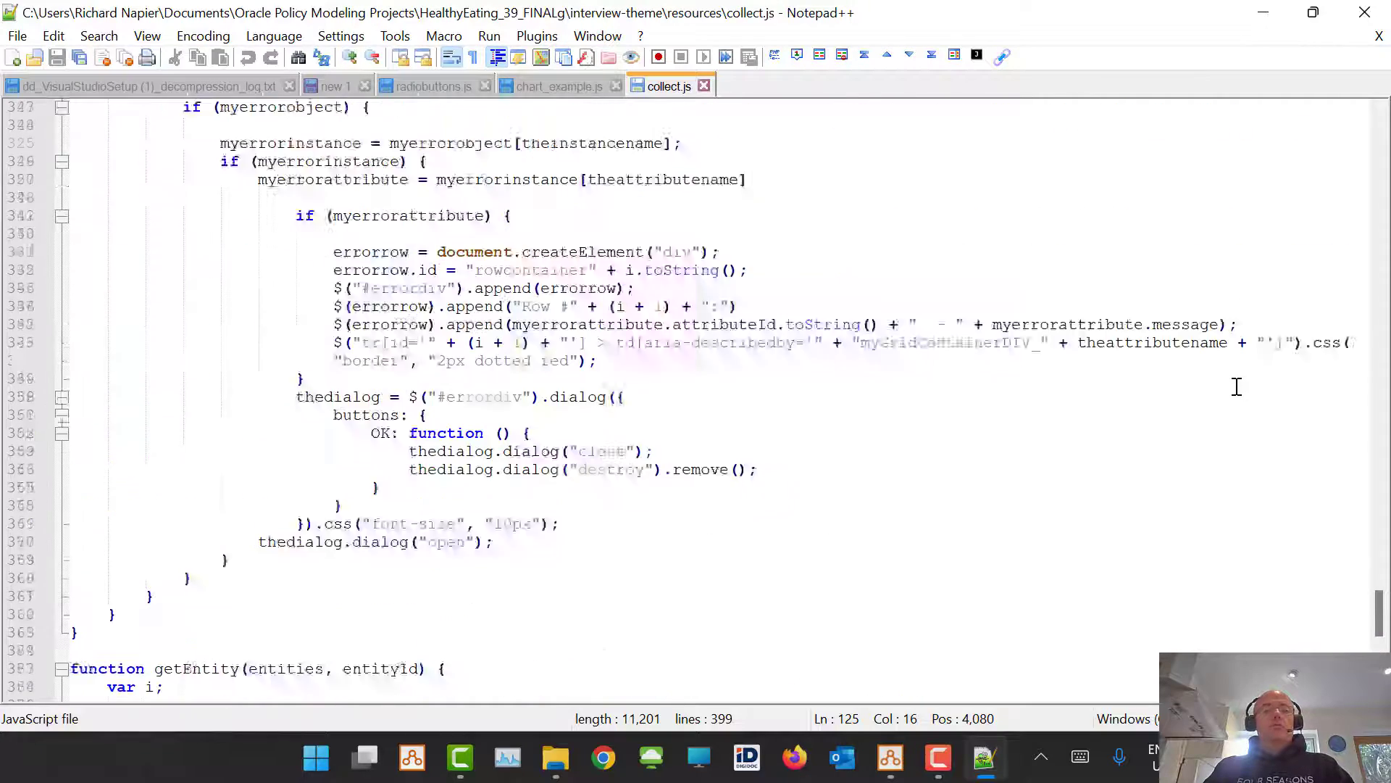
scroll(1236, 386, "up", 7)
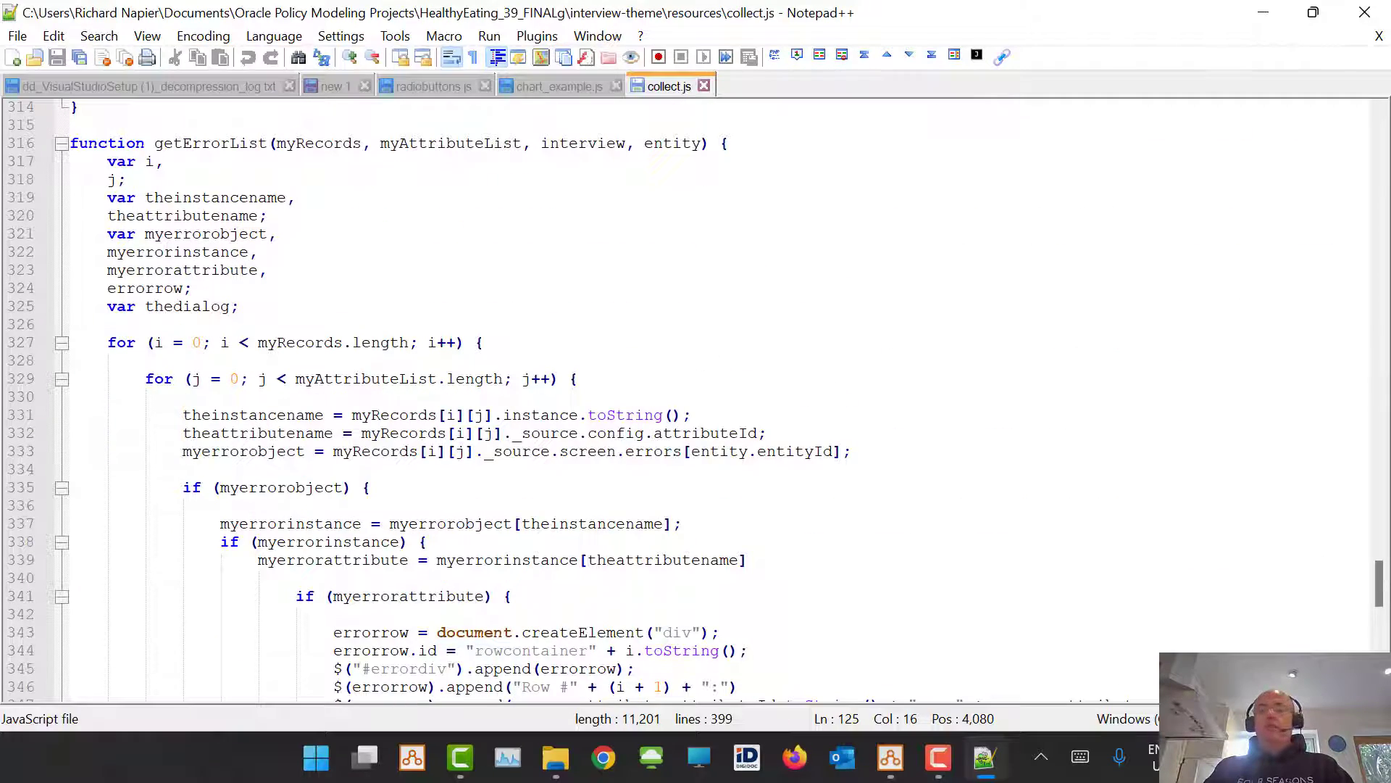
Close the script editor and resources folder, cancel the Styles dialog, and minimise the project window
left_click(1364, 13)
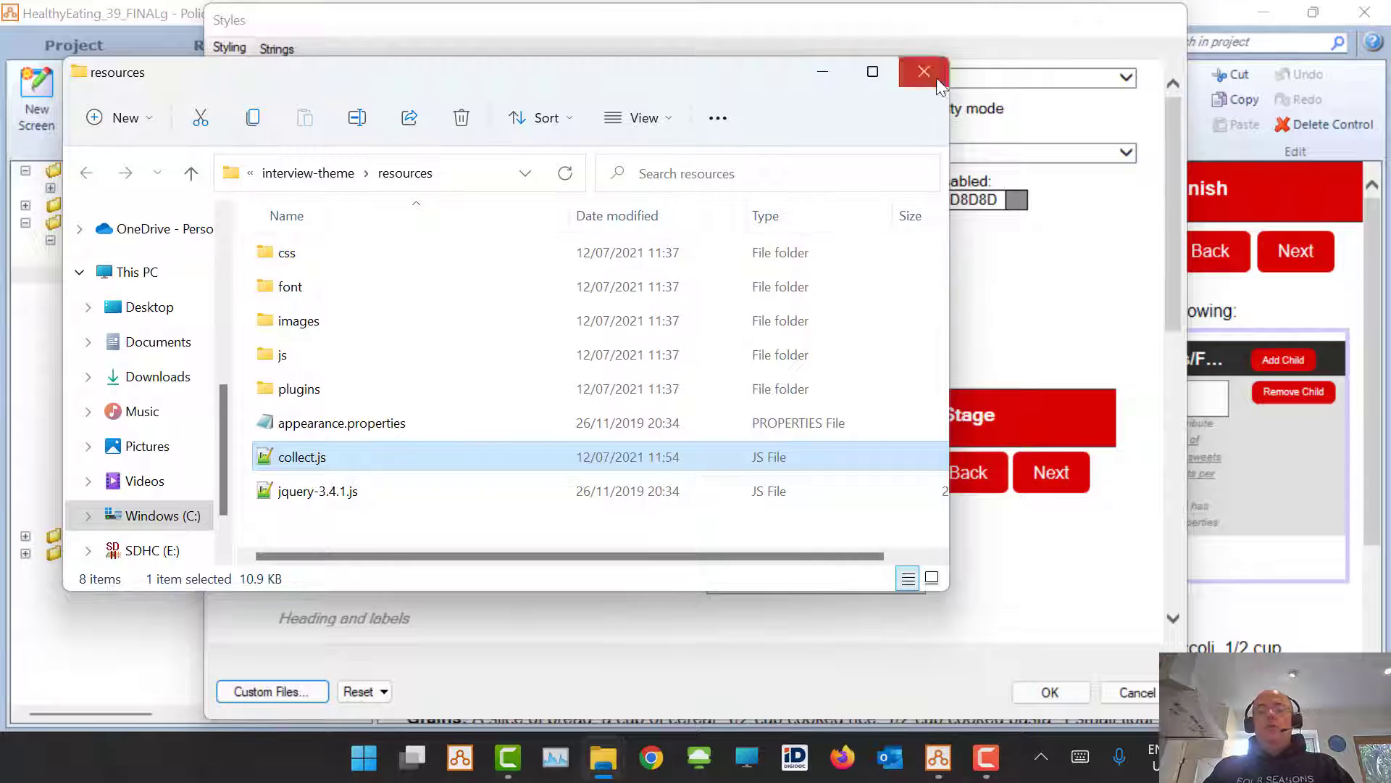
left_click(933, 80)
left_click(1137, 694)
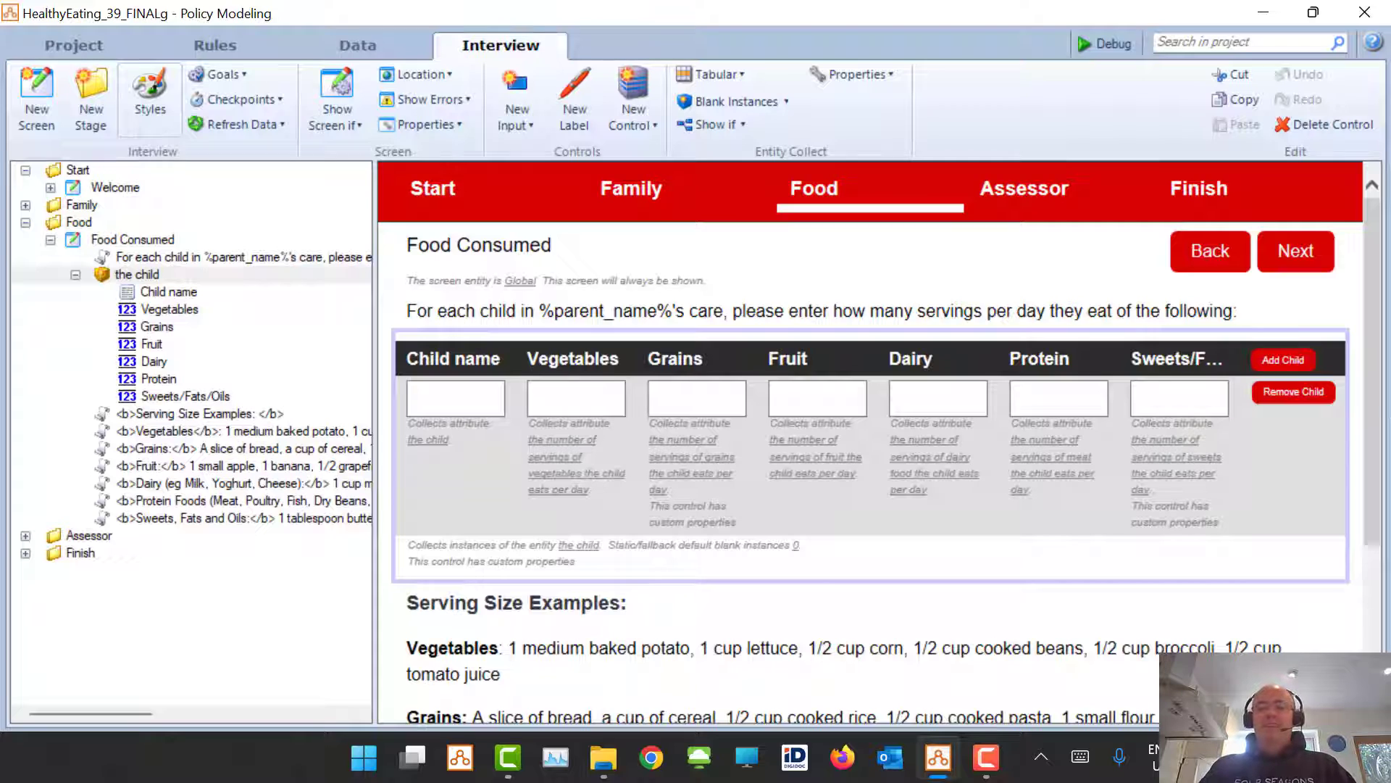
left_click(939, 757)
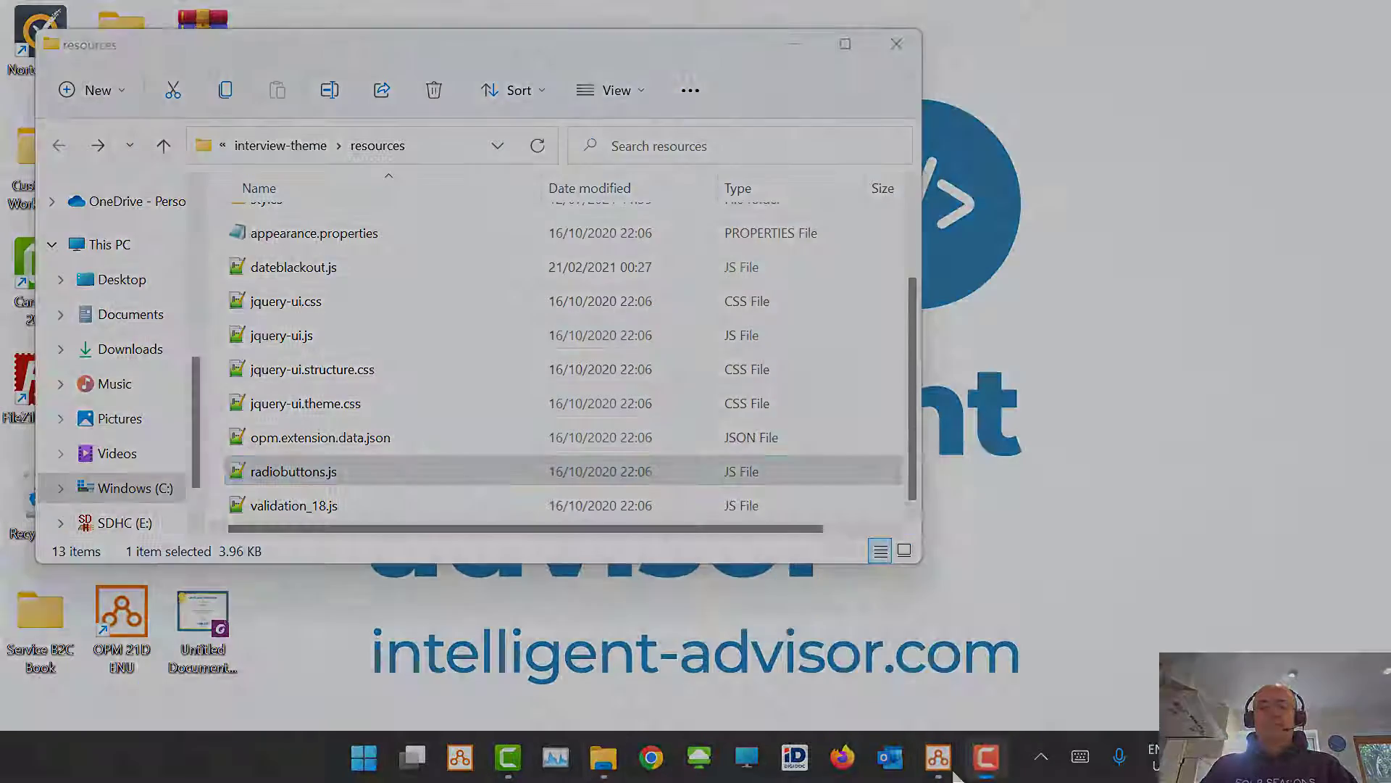